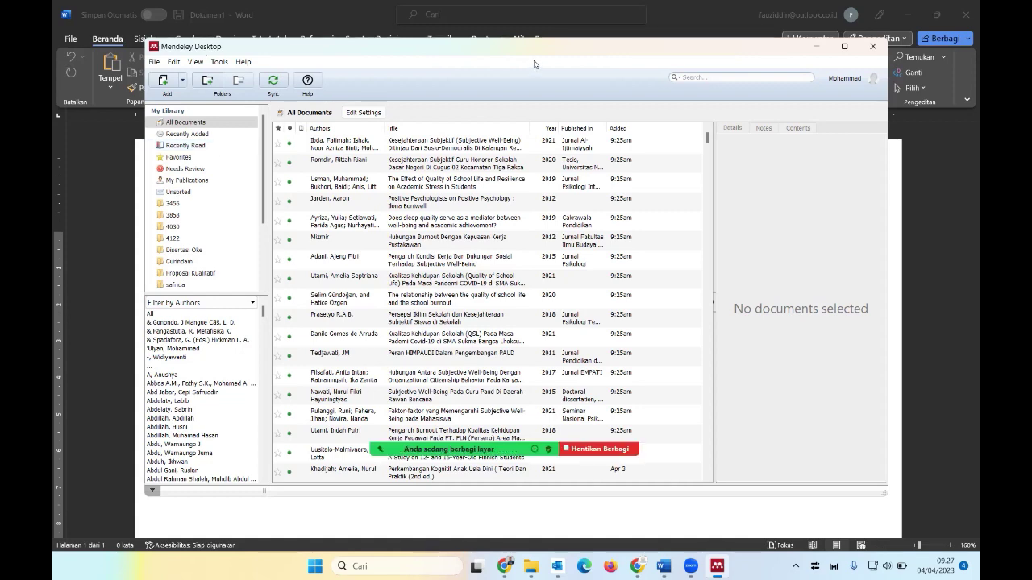
- Move the Mendeley library window aside and bring the blank Word document forward
left_click_drag(539, 58, 563, 107)
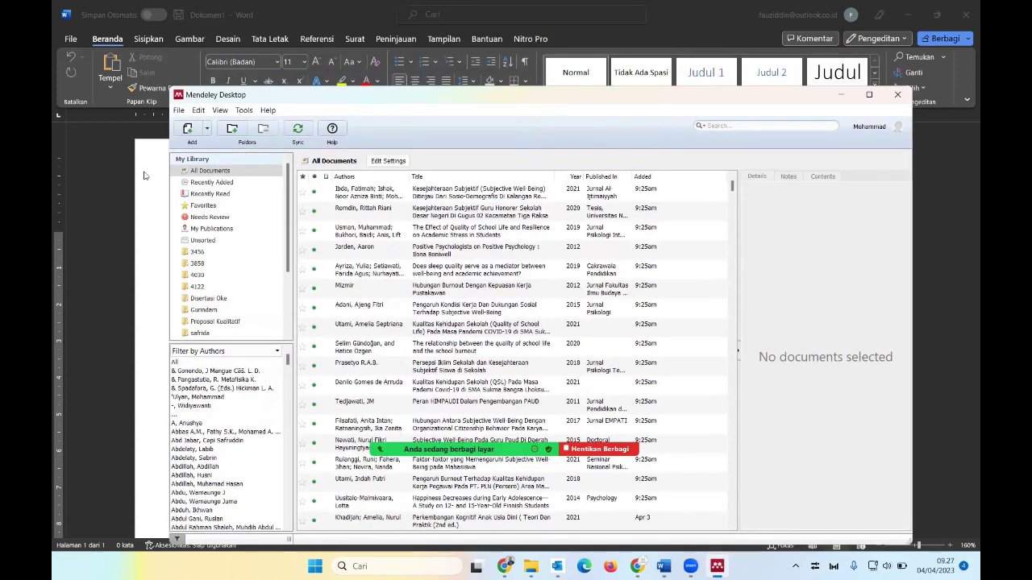
left_click(148, 175)
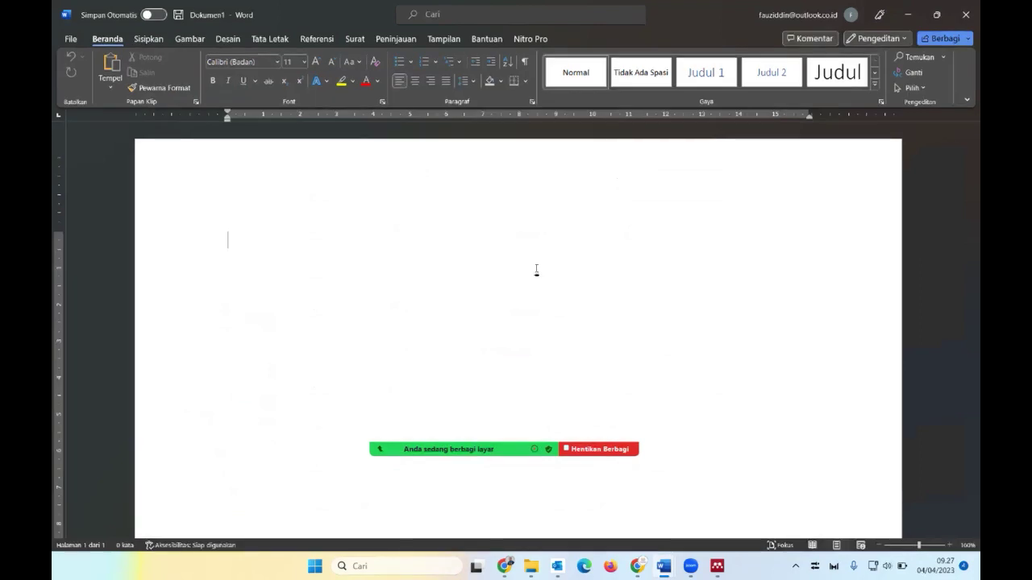
- Show Word's References tab with the Mendeley citation tools, cancelling the initial citation search
left_click(318, 38)
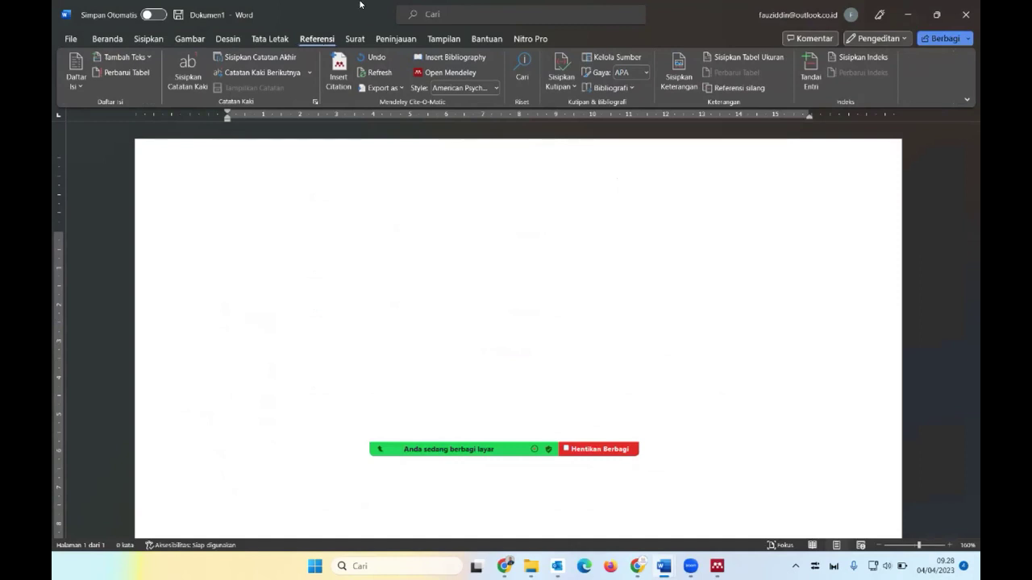
left_click(336, 71)
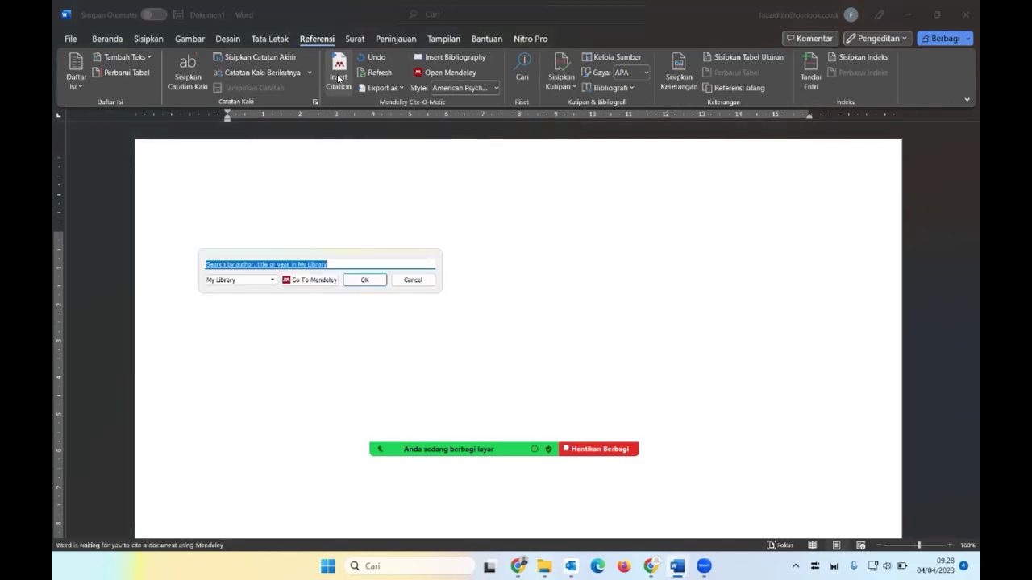
left_click(405, 281)
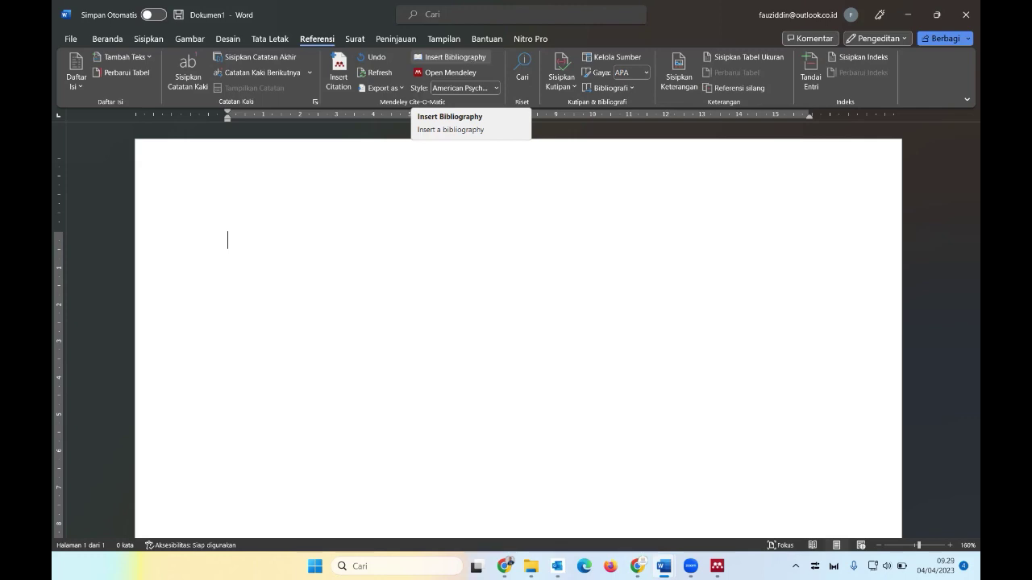
- Type 'Kemampuan motorik kasar merupakan kemampuan yang harus dimiliki oleh anak…' ending '…dimasa yang akan datang', fixing typos
type("Kemampuan")
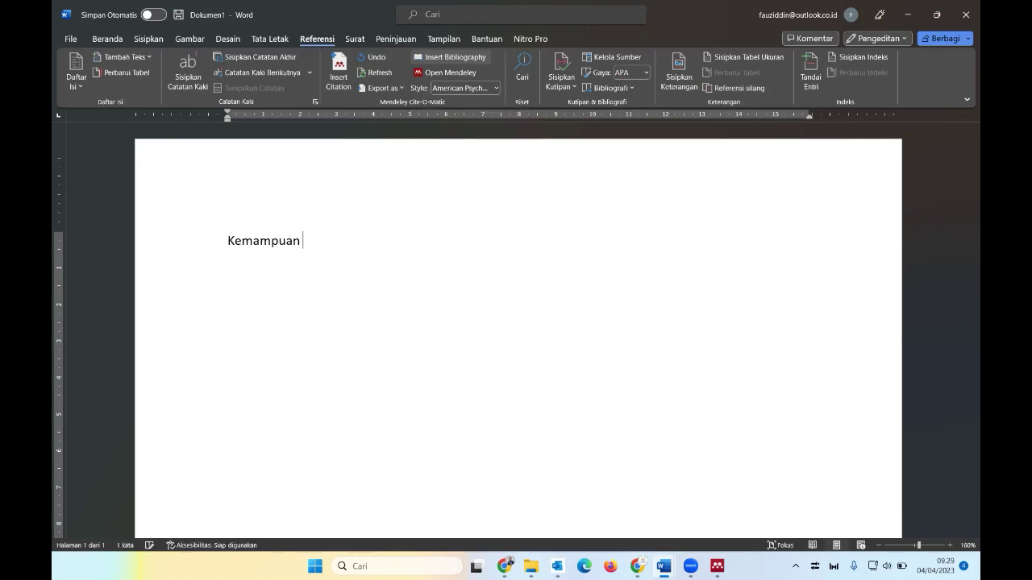
type(" motorik kasa")
type("r ")
type("merupakan ")
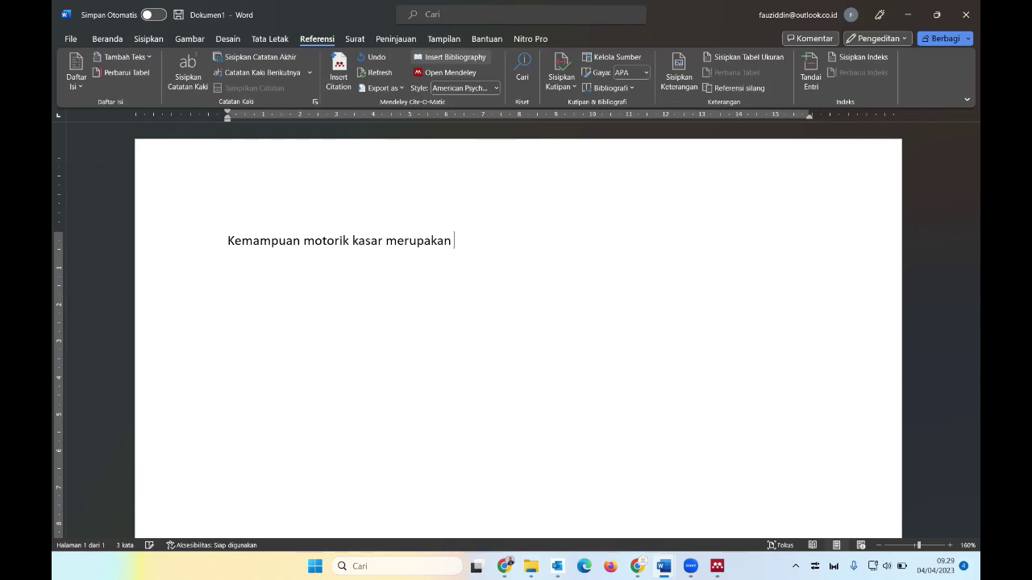
type("kemampuan yang ")
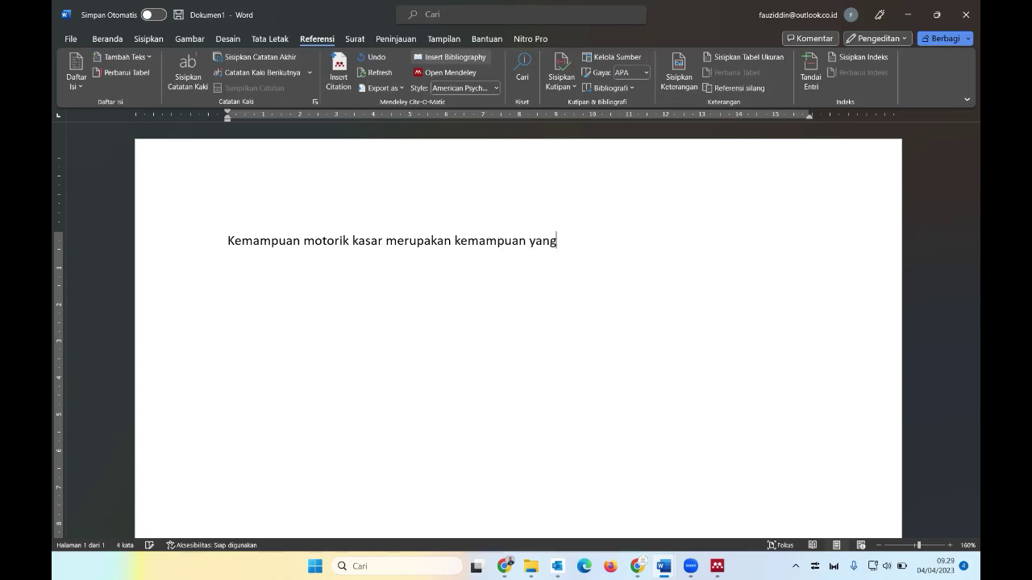
type("harsu d")
key("BackSpace")
key("BackSpace")
key("BackSpace")
key("BackSpace")
type("us ")
type("dimilik")
type("i oleh anak")
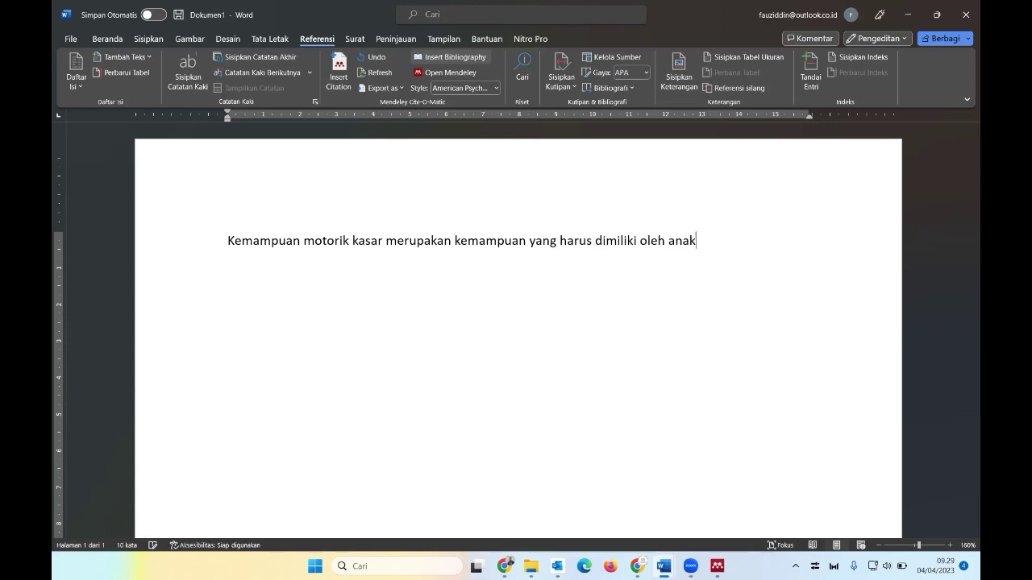
type(" agar")
type(" dapat ")
type("menopang kehi")
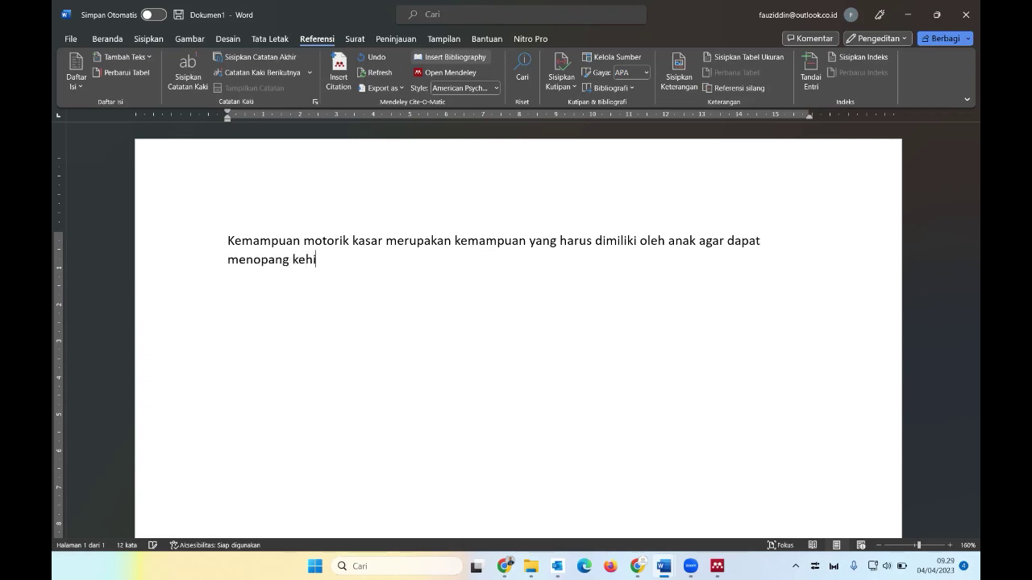
type("dupan yang leb")
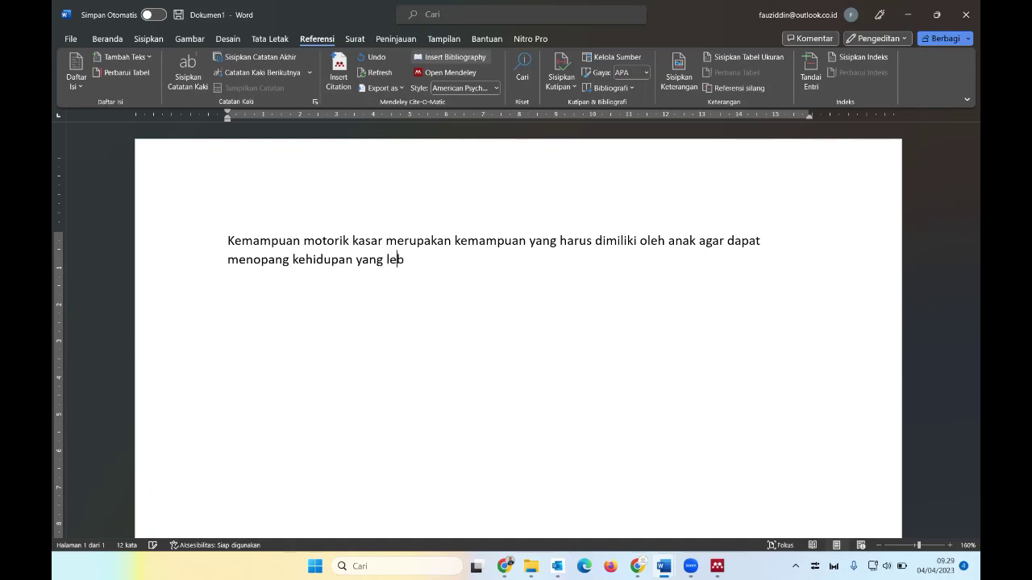
type("ih baik dim")
type("asa yang akand")
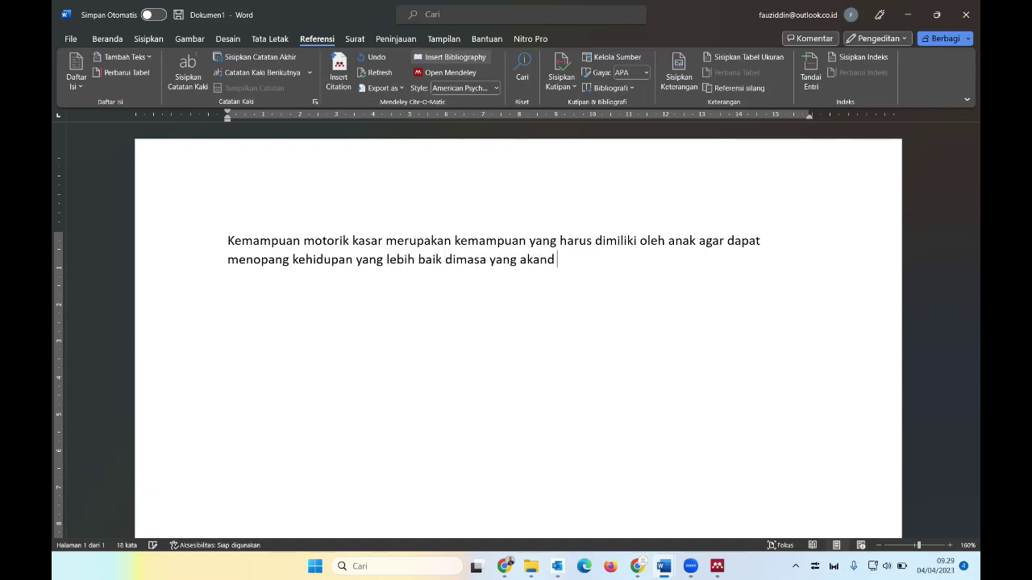
type(" a")
key("BackSpace")
key("BackSpace")
key("BackSpace")
type("dat")
type("ang.")
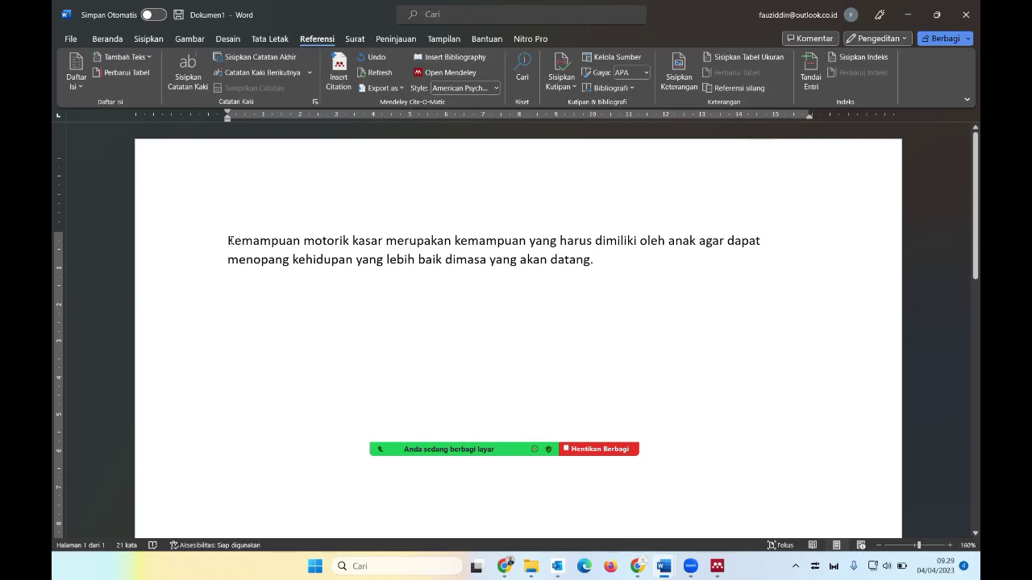
- Switch to Chrome and type 'google cholar' in a new tab's address bar
left_click_drag(230, 240, 316, 243)
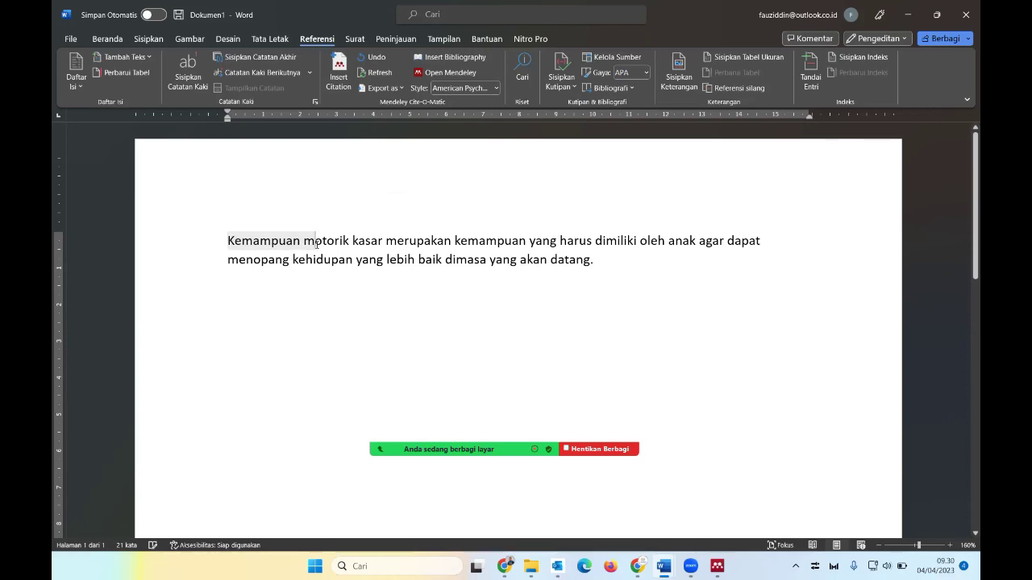
left_click(316, 242)
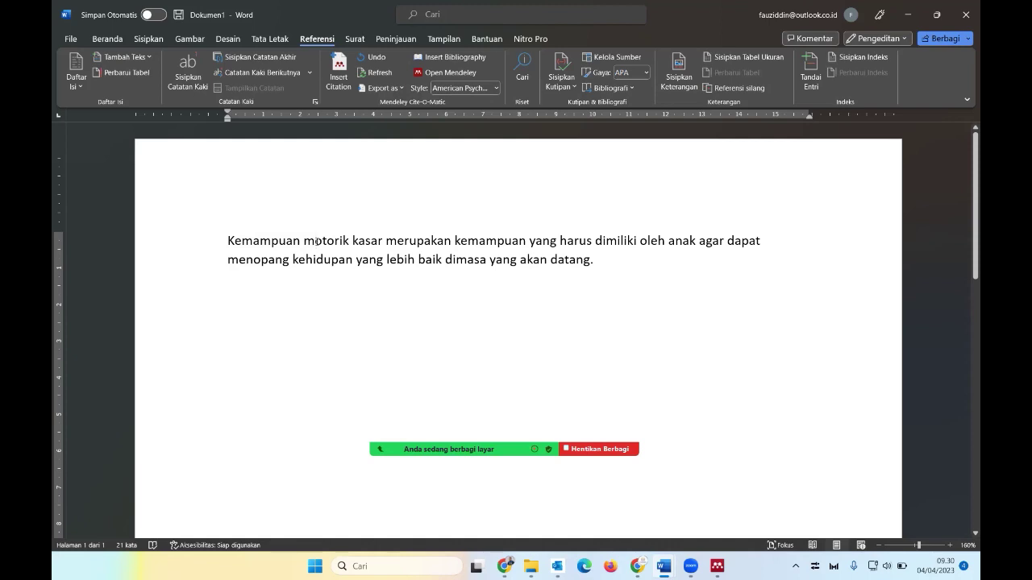
key("alt+Tab")
type("google ")
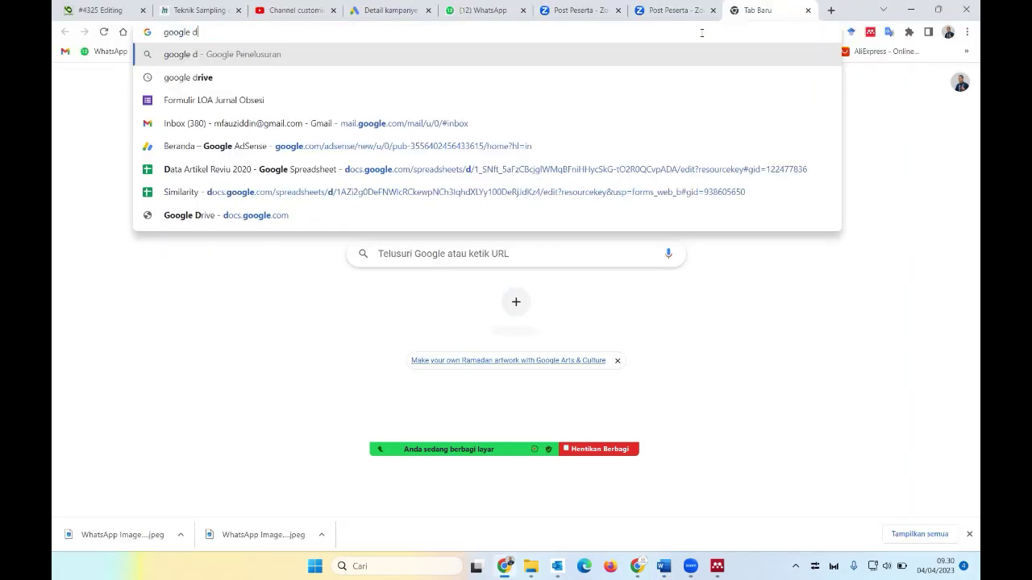
type("cholar")
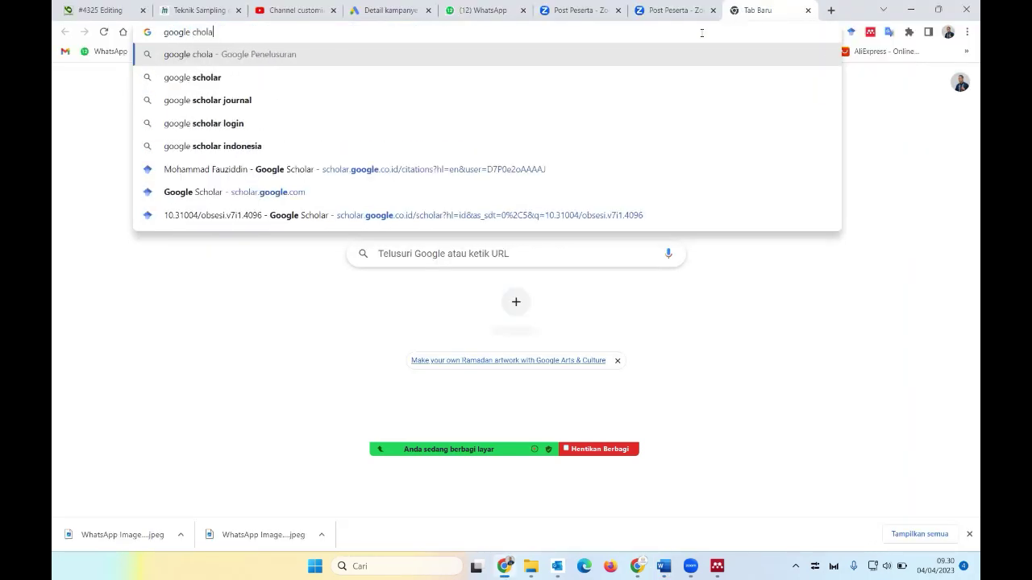
- Open Google Scholar and search for 'pentingnya kemampuan motorik kasar'
key("Return")
left_click(201, 255)
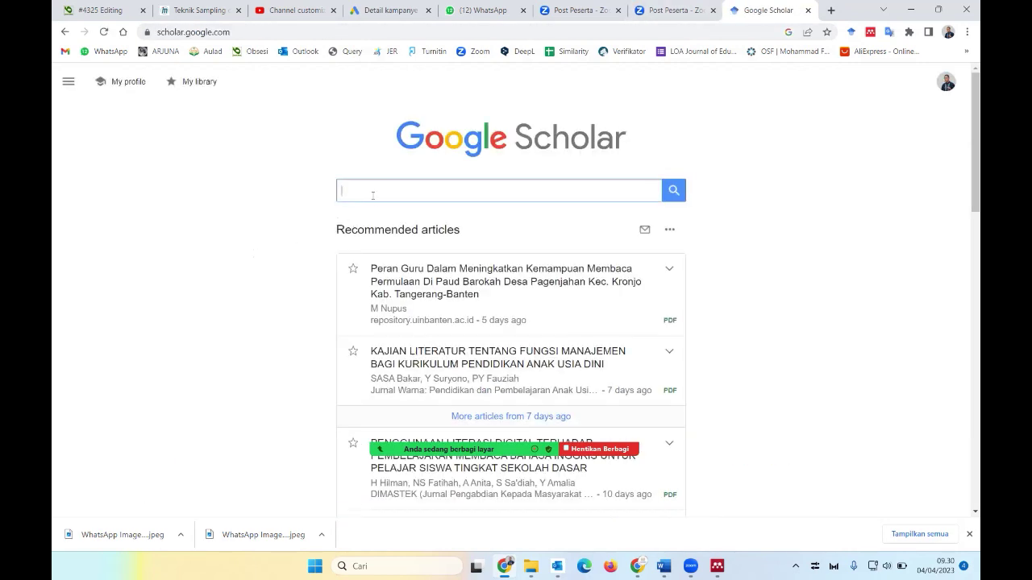
type("kem")
type("ampa")
key("BackSpace")
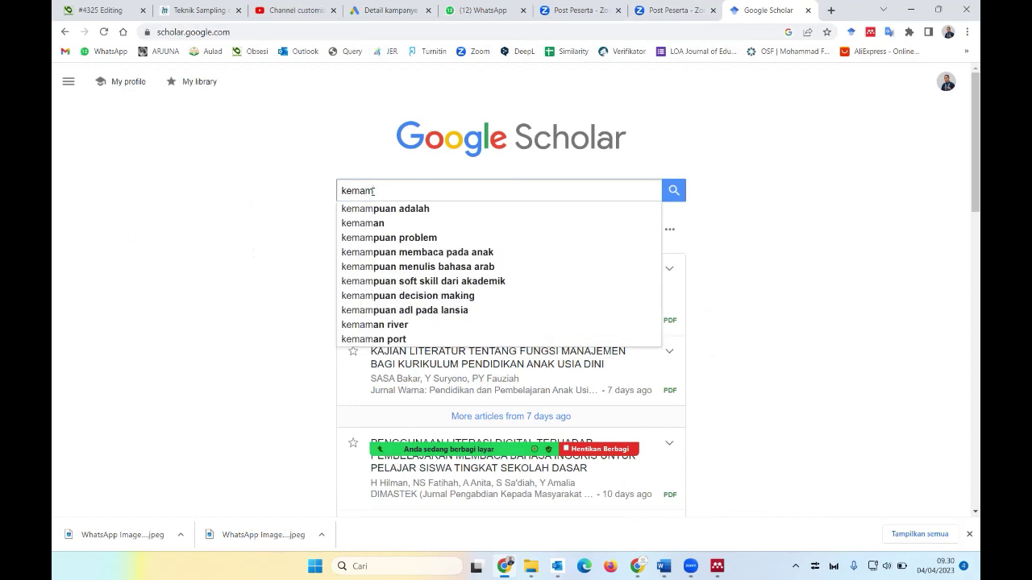
key("BackSpace")
key("BackSpace")
key("BackSpace")
key("BackSpace")
key("BackSpace")
type("pe")
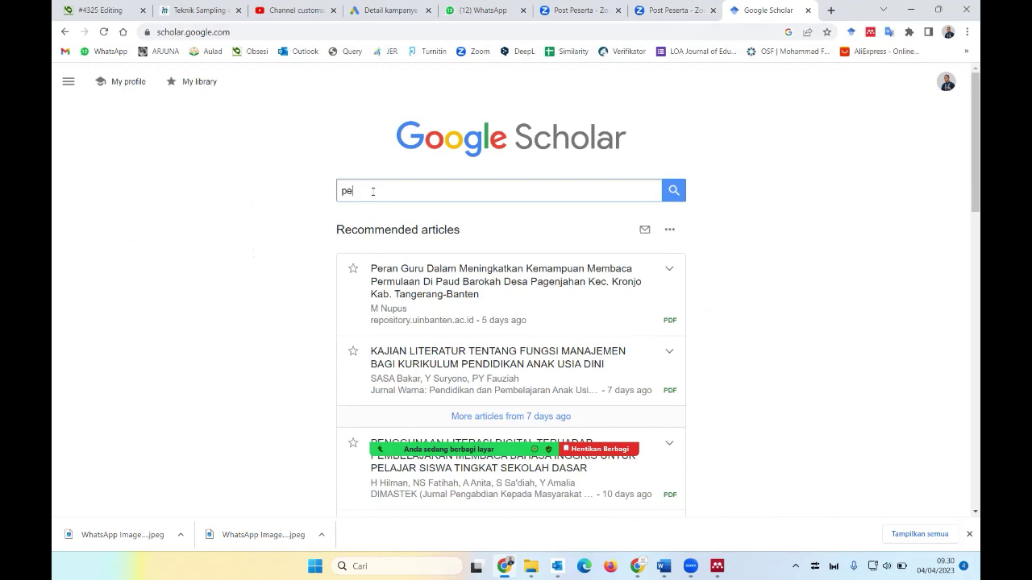
type("ntingnya kema")
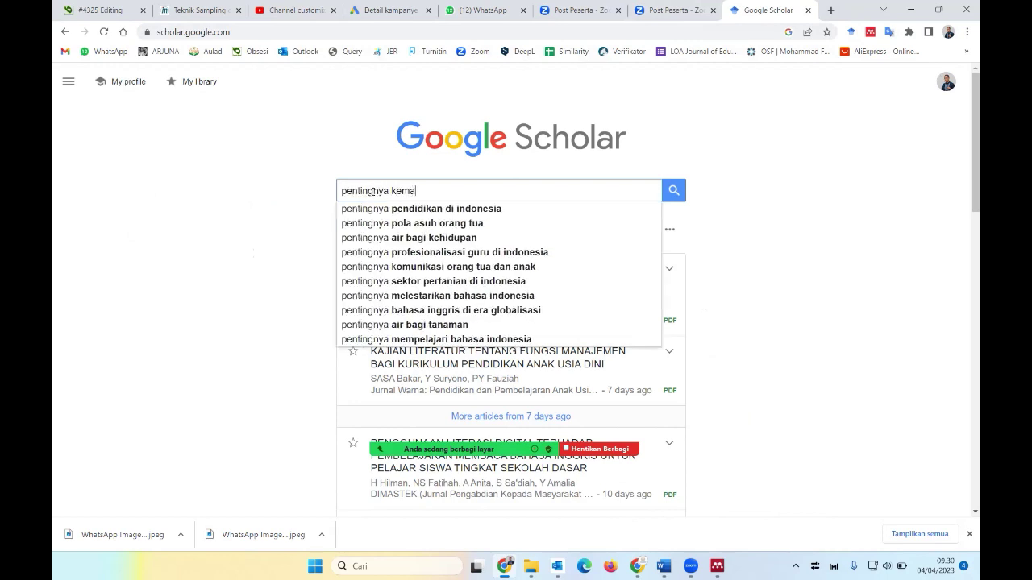
type("mpuan motorik")
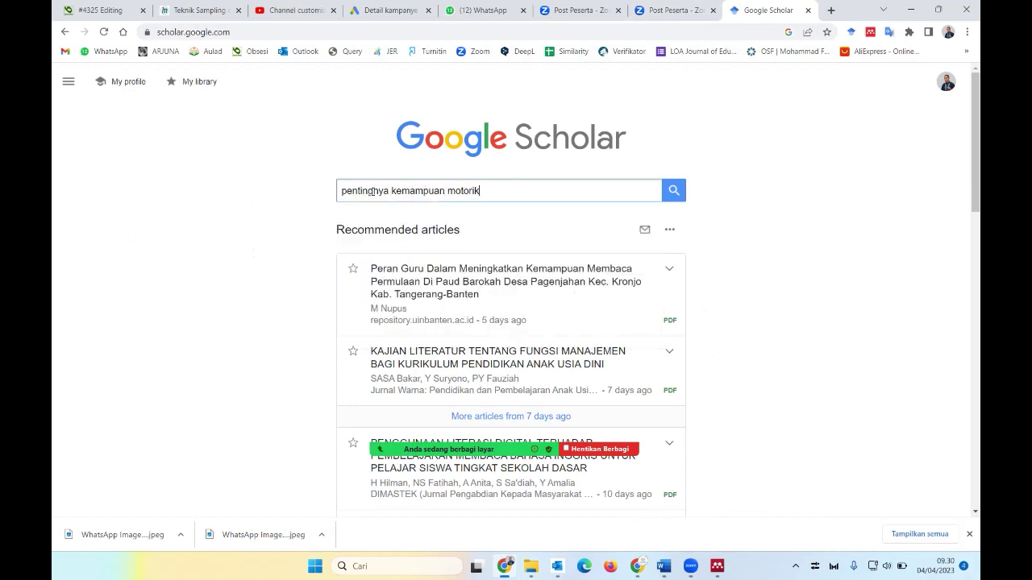
type(" kasar")
key("Return")
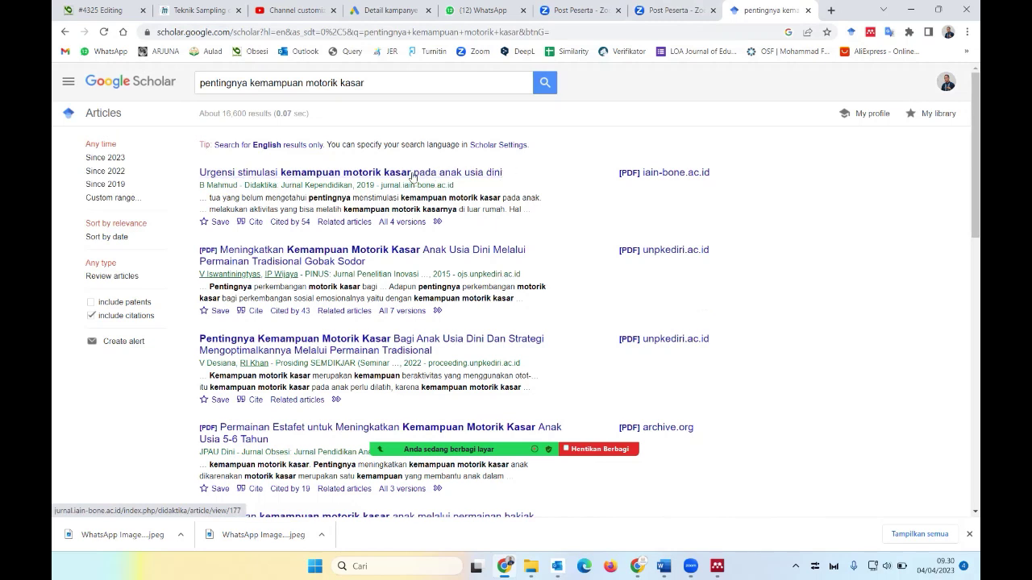
- Open the first result, 'Urgensi stimulasi kemampuan motorik kasar pada anak usia dini', in a new tab and view it
right_click(322, 174)
left_click(337, 187)
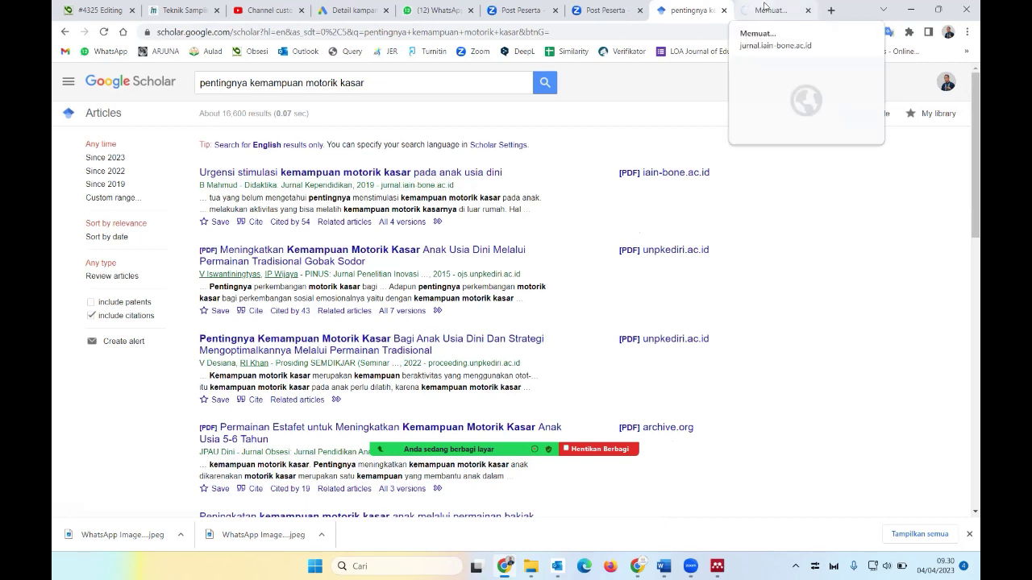
left_click(764, 7)
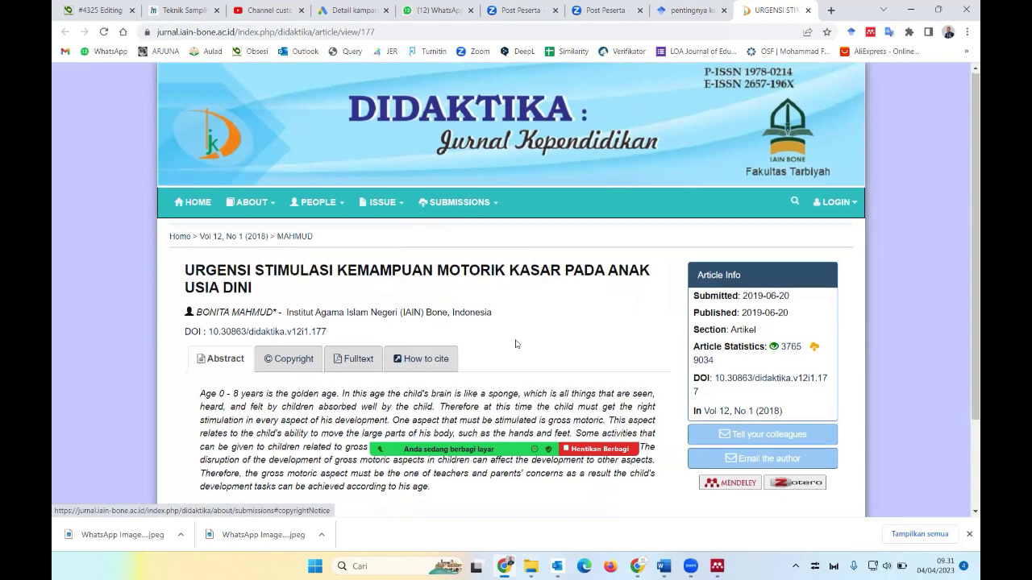
- Scroll to the abstract and translate the Didaktika article page into Indonesian with Google Translate
scroll(516, 344, "down", 1)
scroll(516, 344, "down", 1)
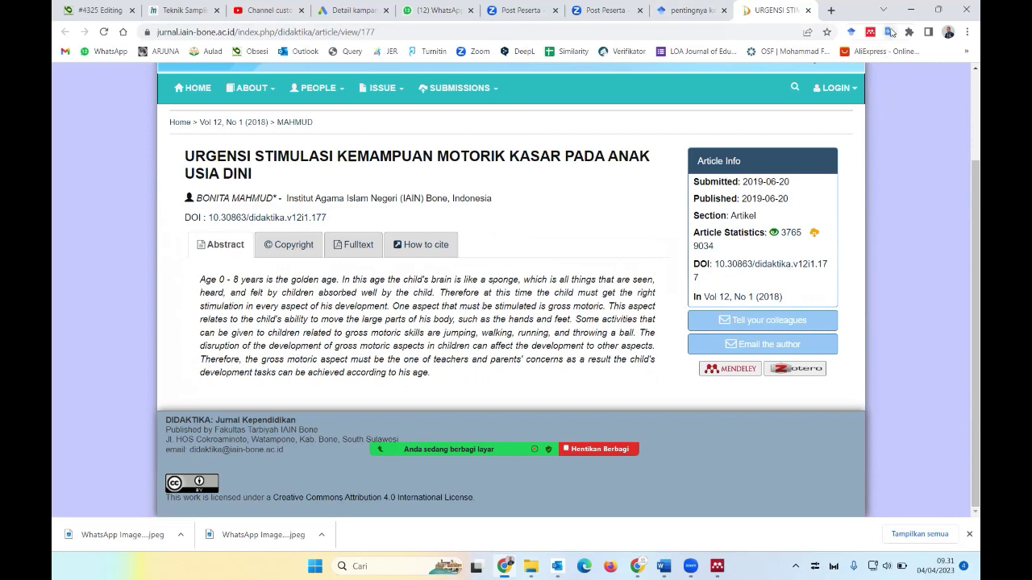
left_click(890, 33)
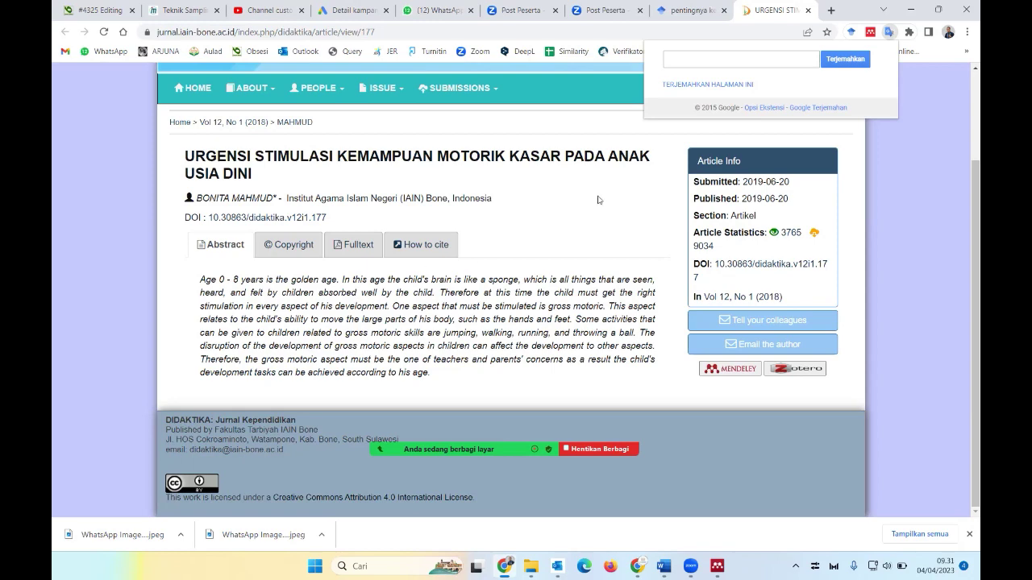
left_click(723, 84)
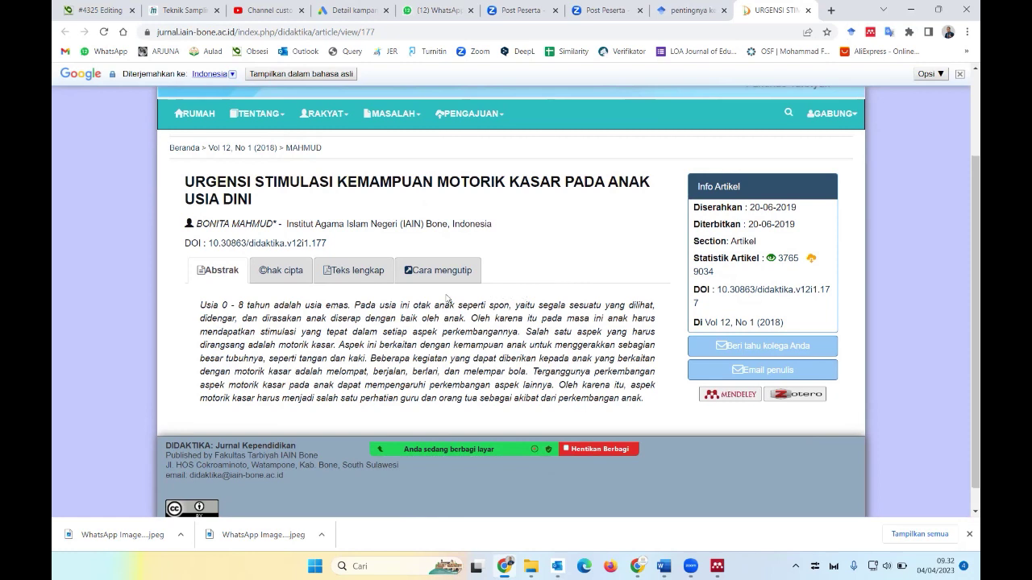
- Download the full-text PDF from the Teks lengkap section as 177-294-1-SM.pdf, then return to Mendeley
left_click(359, 274)
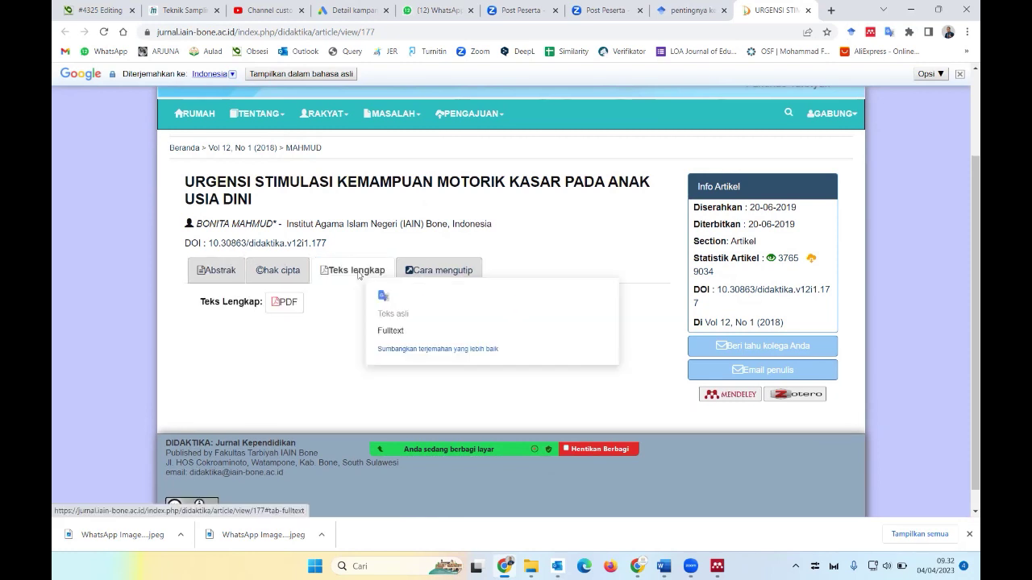
left_click(289, 311)
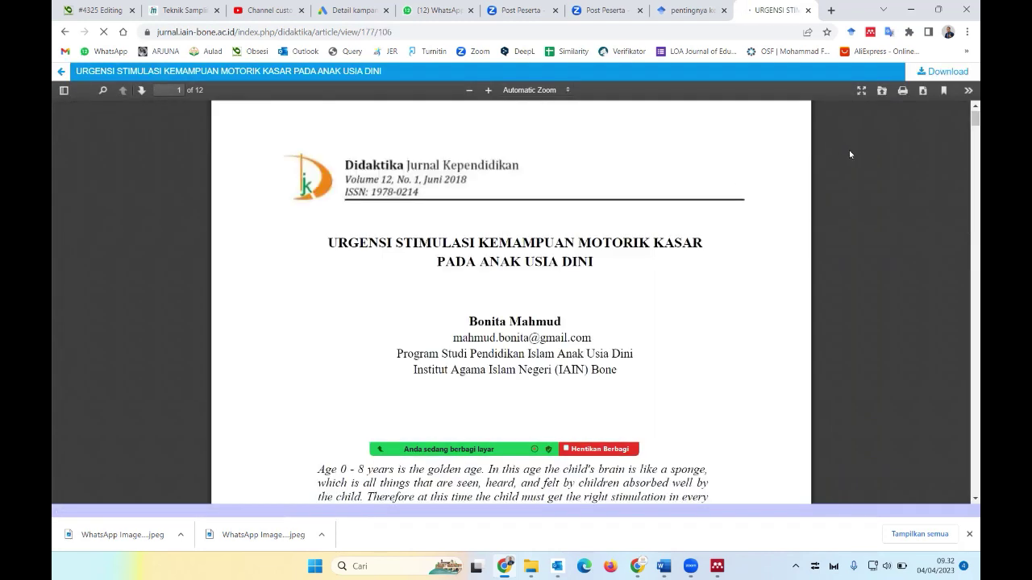
left_click(916, 74)
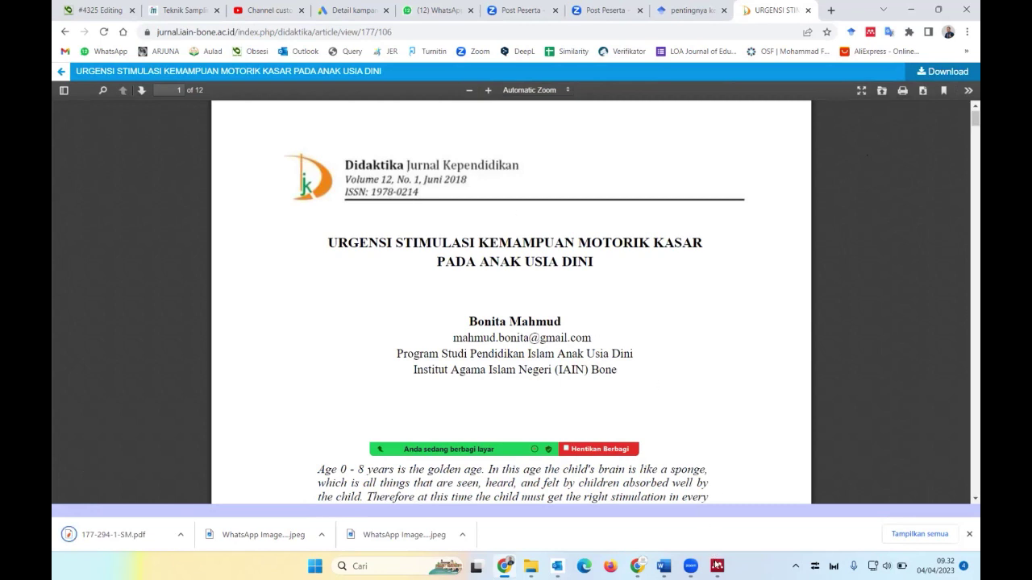
left_click(716, 566)
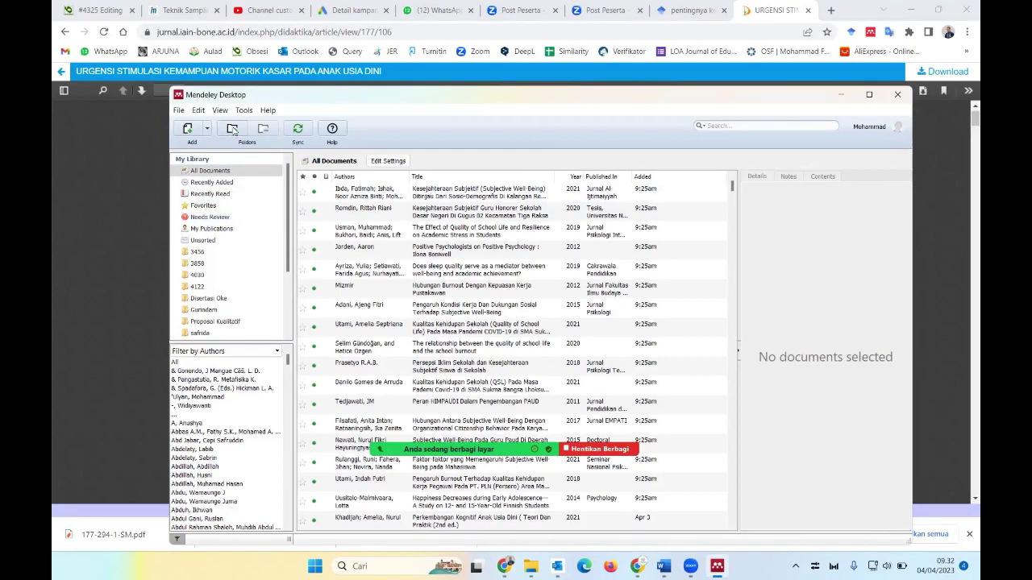
- Add a new library folder named 'Motorik Kasar' and select it
left_click(232, 129)
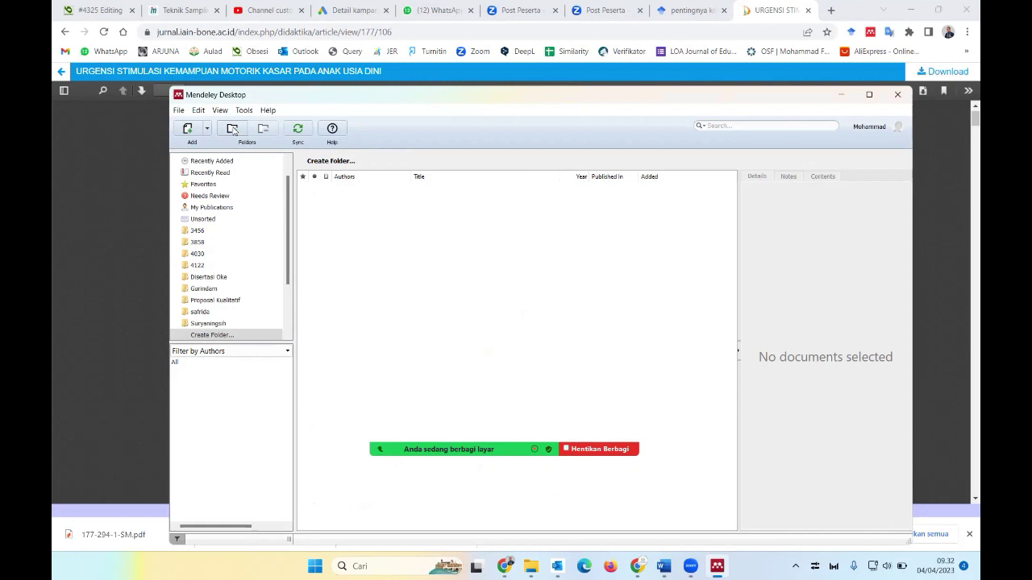
left_click(205, 334)
type("Motorik")
type(" Kasar")
key("Return")
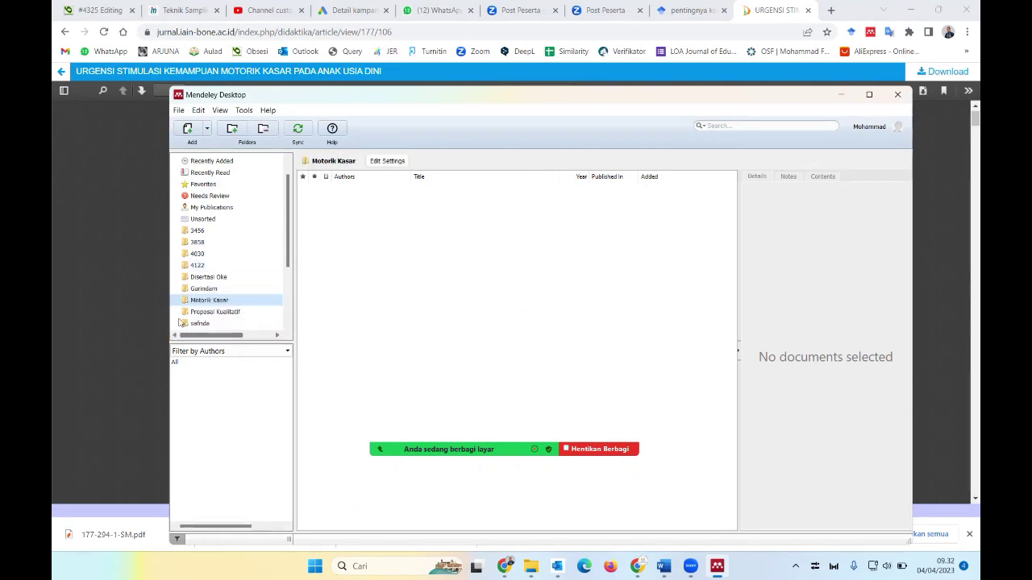
left_click(195, 303)
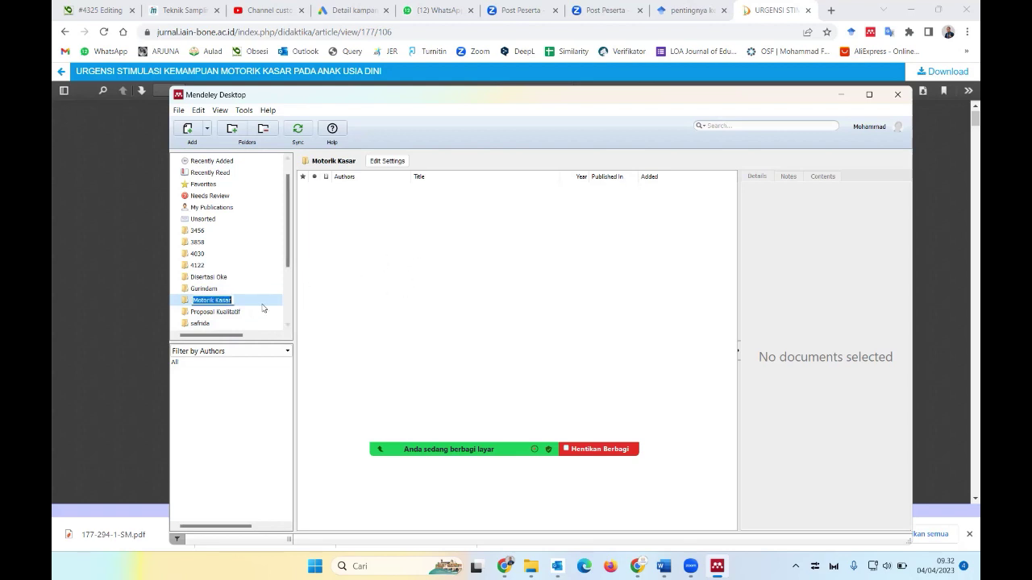
left_click(353, 271)
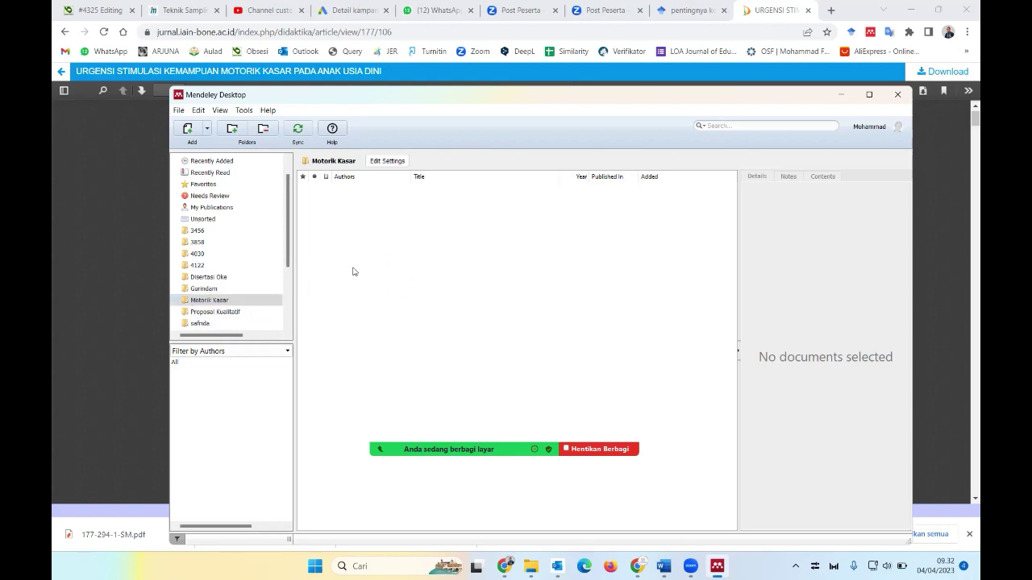
- Import 177-294-1-SM.pdf from Unduhan into Motorik Kasar, declining review of the 17 other PDFs
left_click(179, 111)
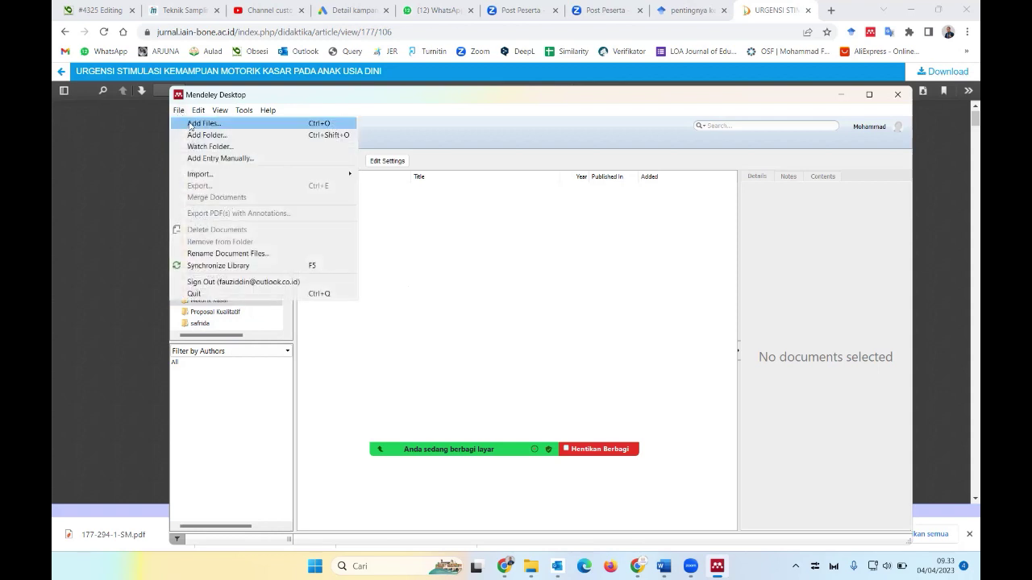
left_click(191, 126)
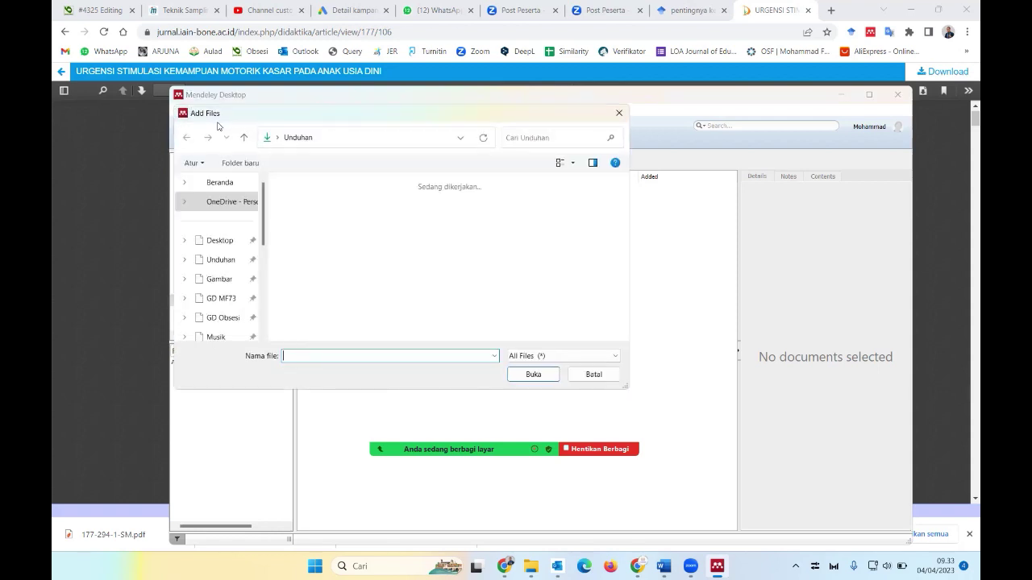
left_click(309, 202)
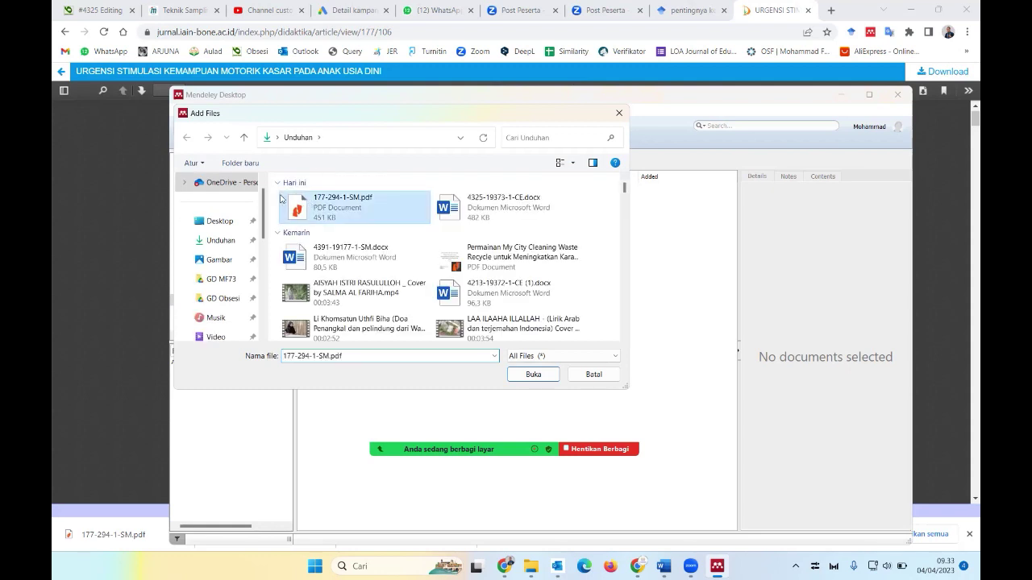
left_click(517, 374)
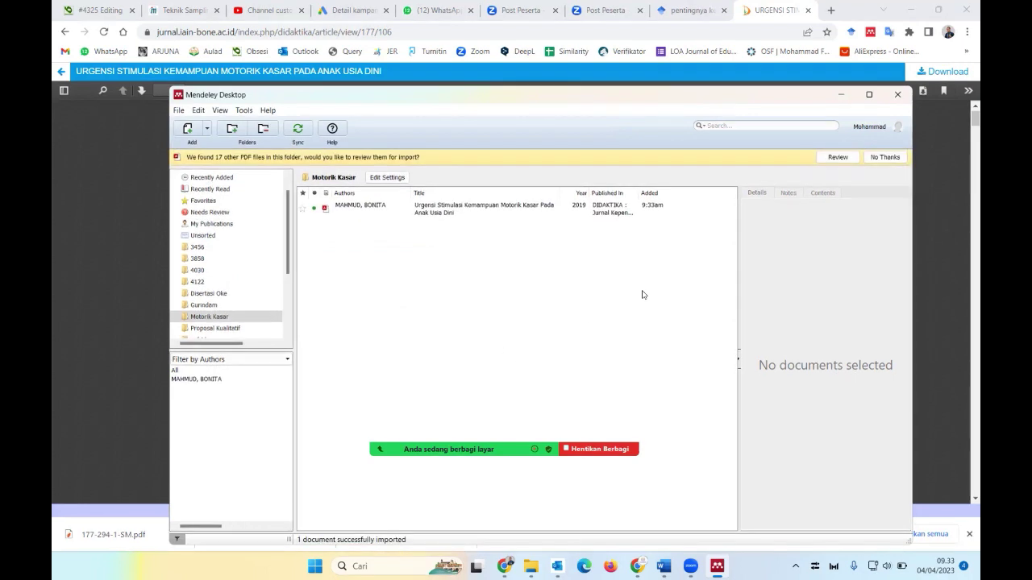
left_click(885, 157)
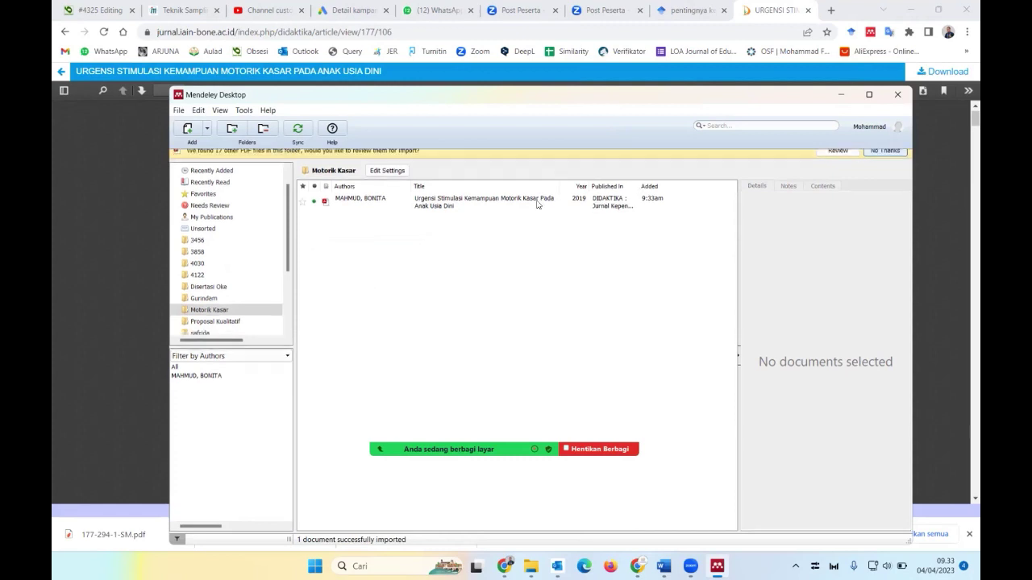
- Fill in the article's details from its DOI: Didaktika, 2019, volume 12, issue 1, pages 76–87
left_click(387, 199)
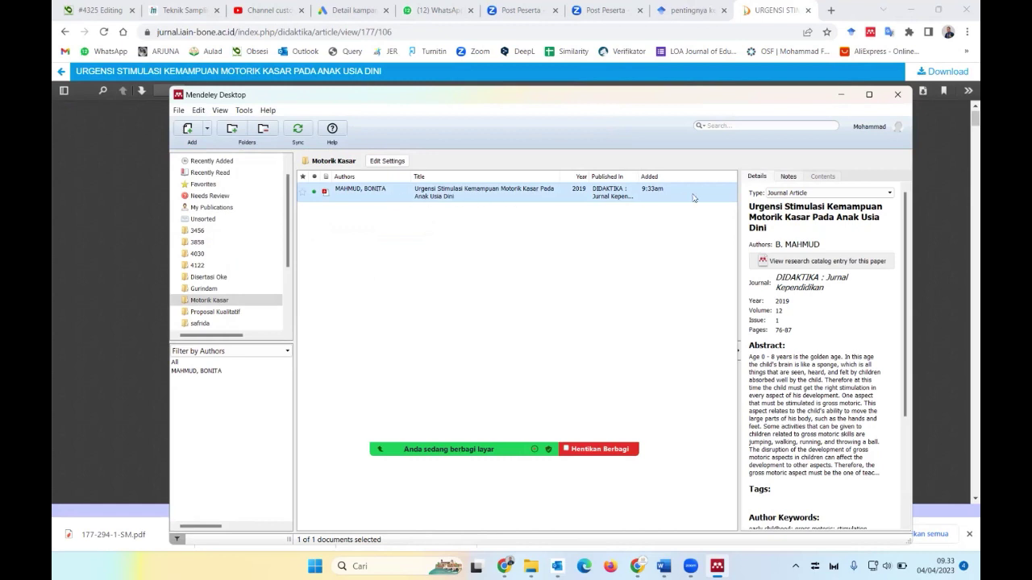
scroll(822, 322, "down", 2)
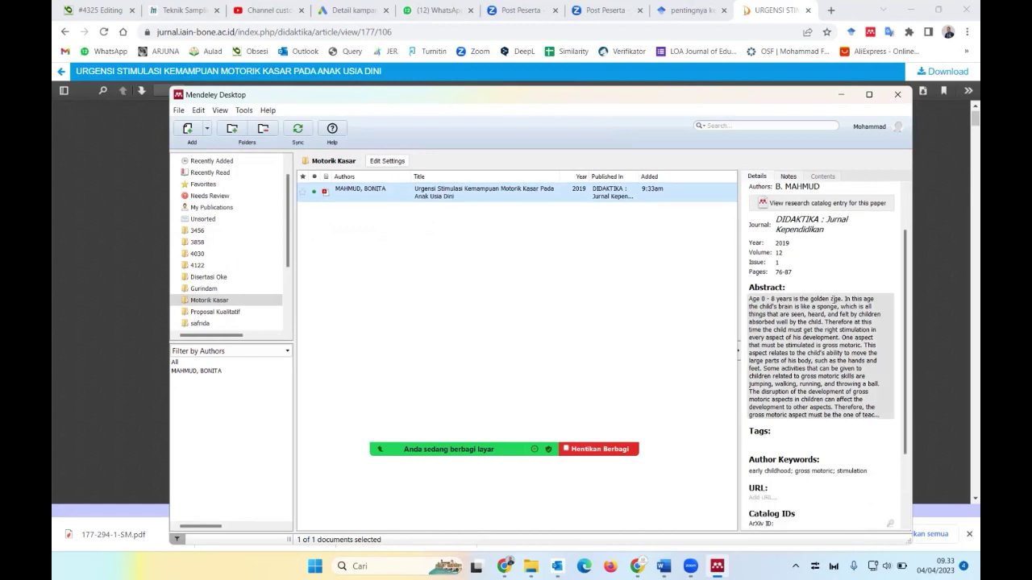
scroll(798, 371, "down", 1)
scroll(787, 392, "down", 1)
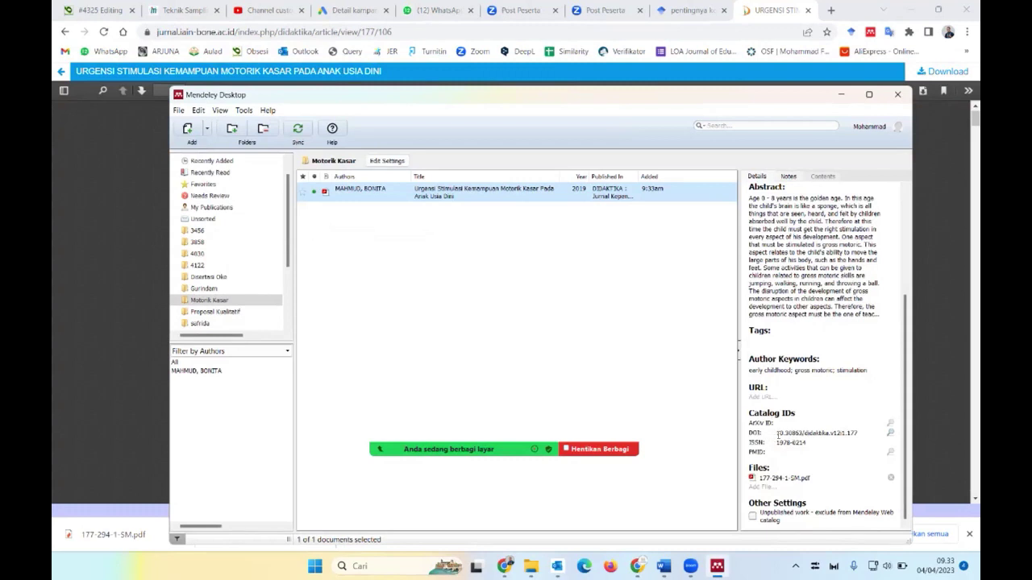
left_click(890, 435)
scroll(850, 355, "up", 3)
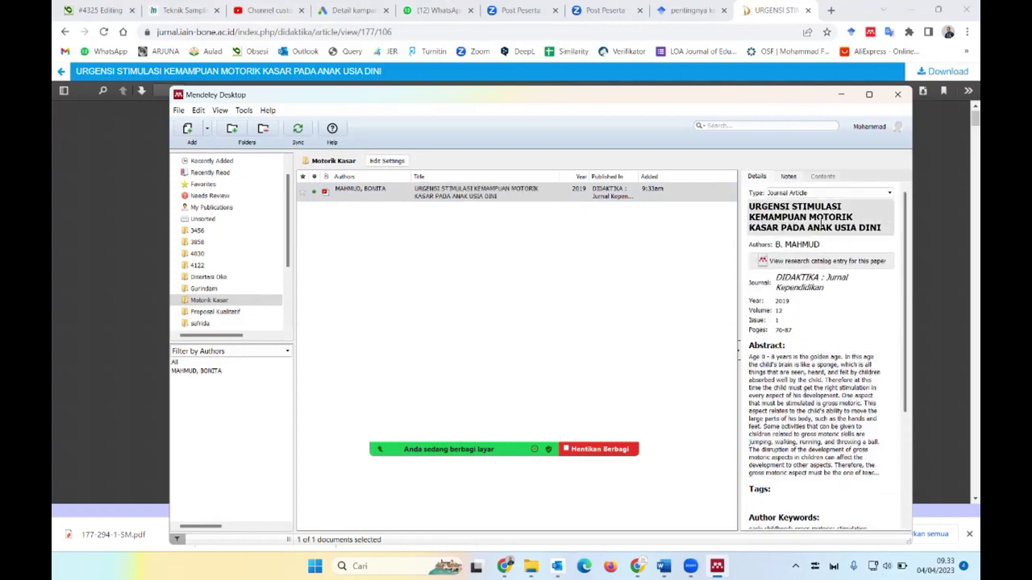
- Copy the article's full title to the clipboard
left_click(821, 223)
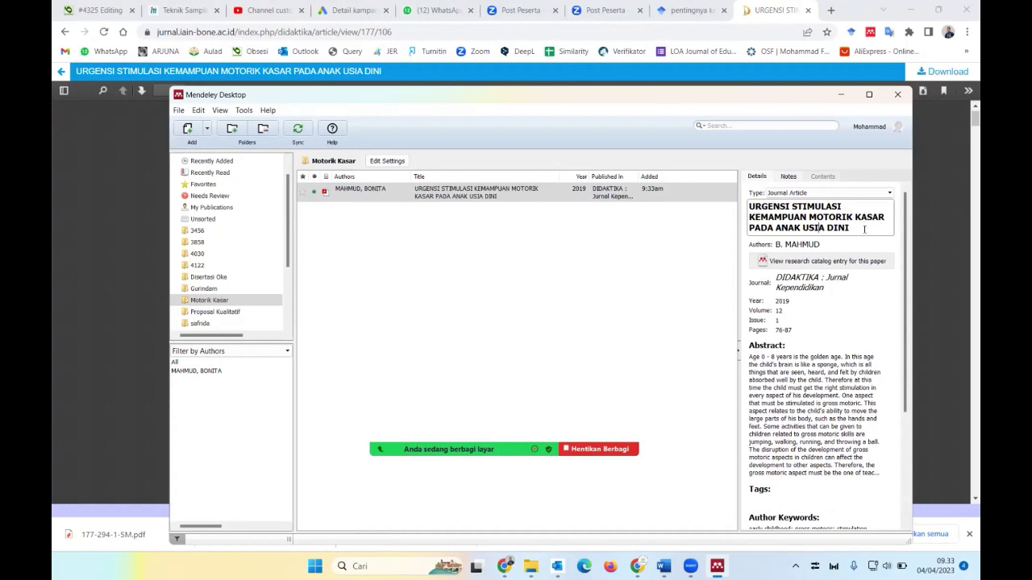
left_click(859, 226)
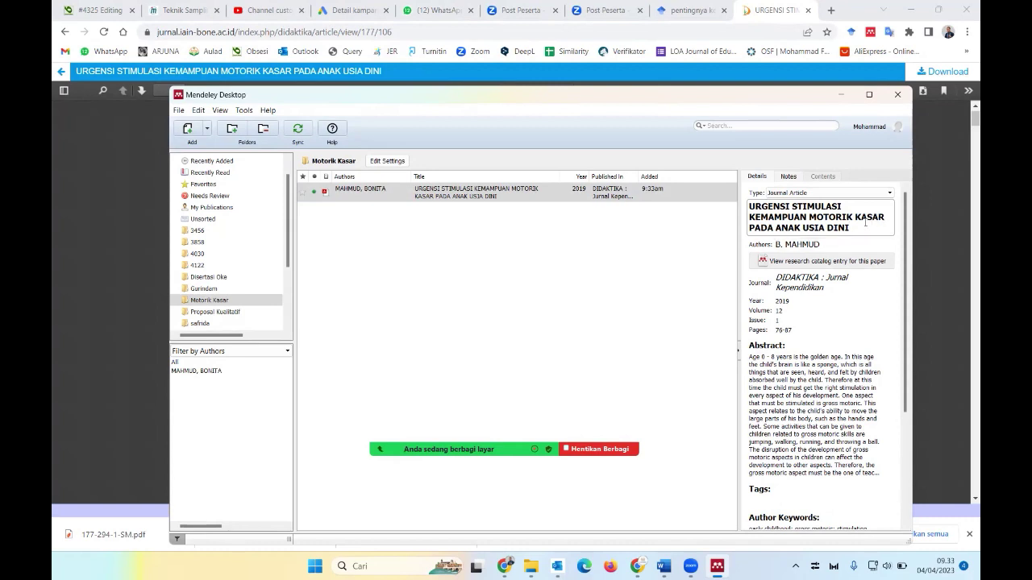
left_click_drag(865, 223, 750, 206)
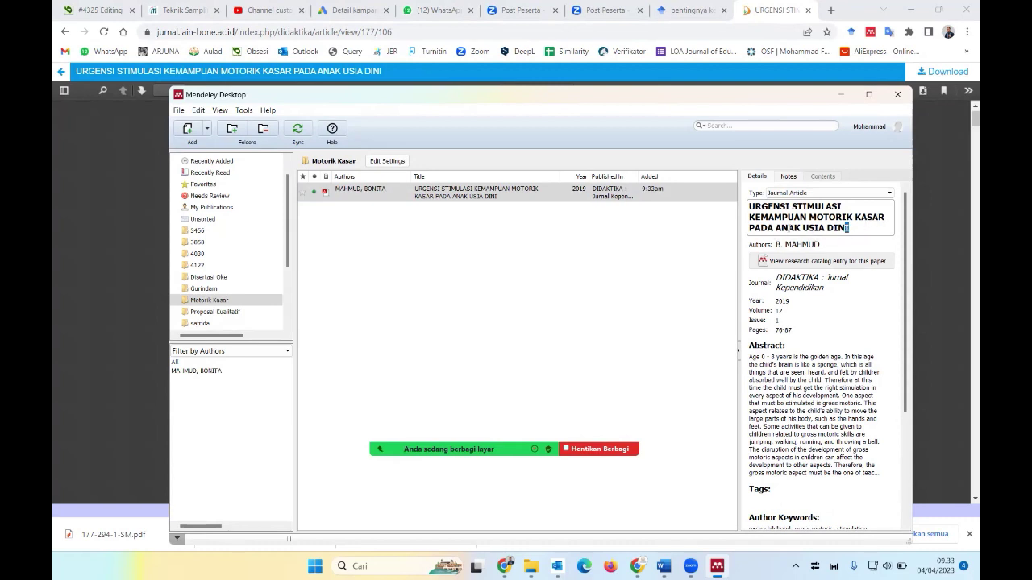
right_click(751, 207)
left_click(774, 250)
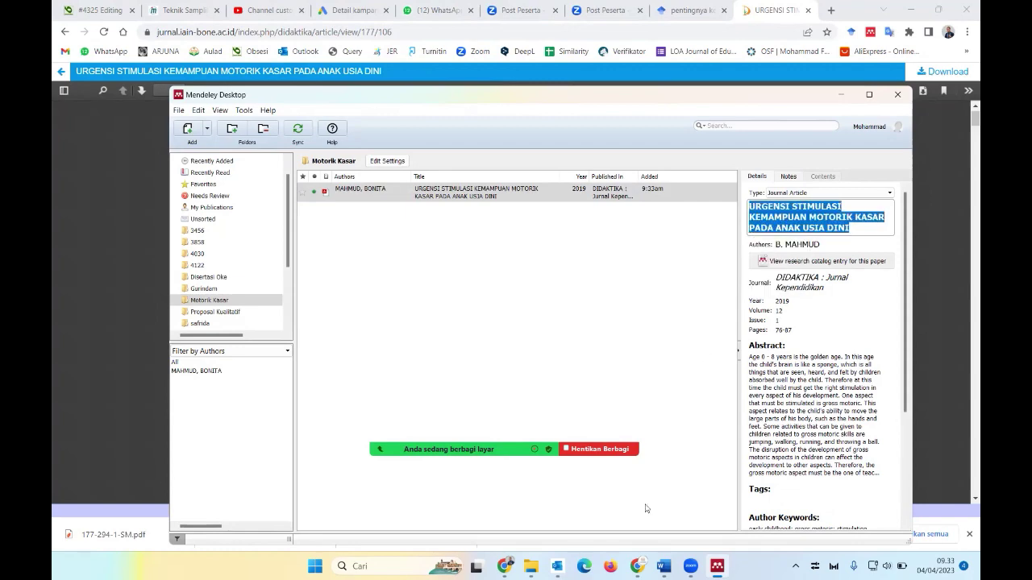
left_click(663, 565)
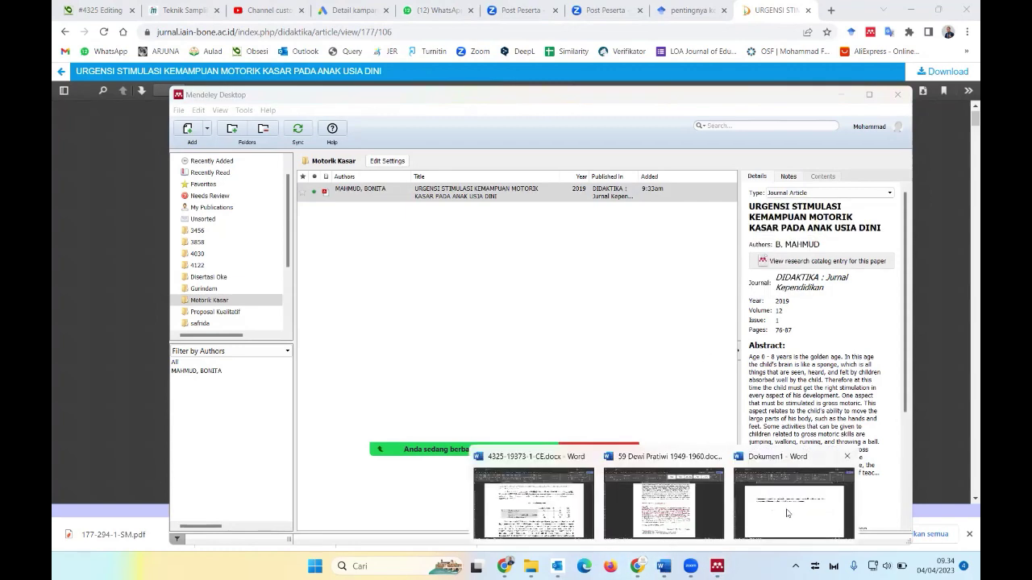
- Paste the copied article title on a new line below the Dokumen1 paragraph
left_click(787, 513)
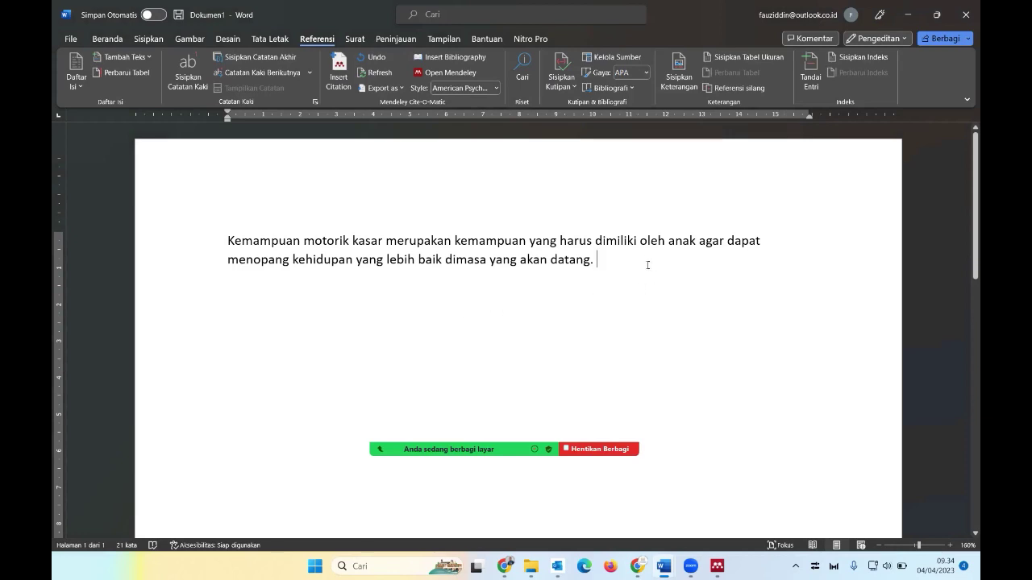
key("Return")
key("Return")
key("ctrl+v")
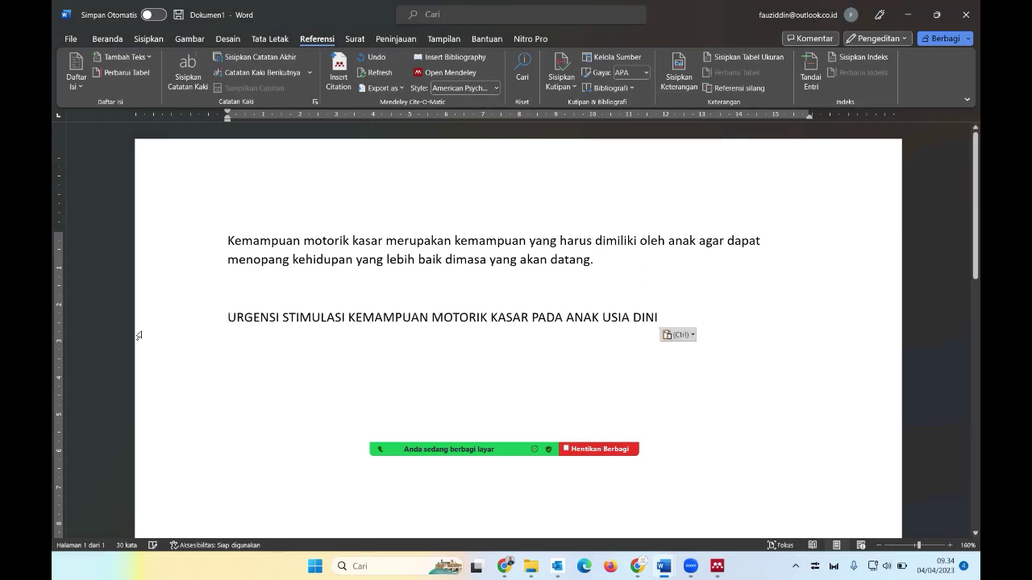
- Change the pasted title to Capitalize Each Word case
left_click(202, 316)
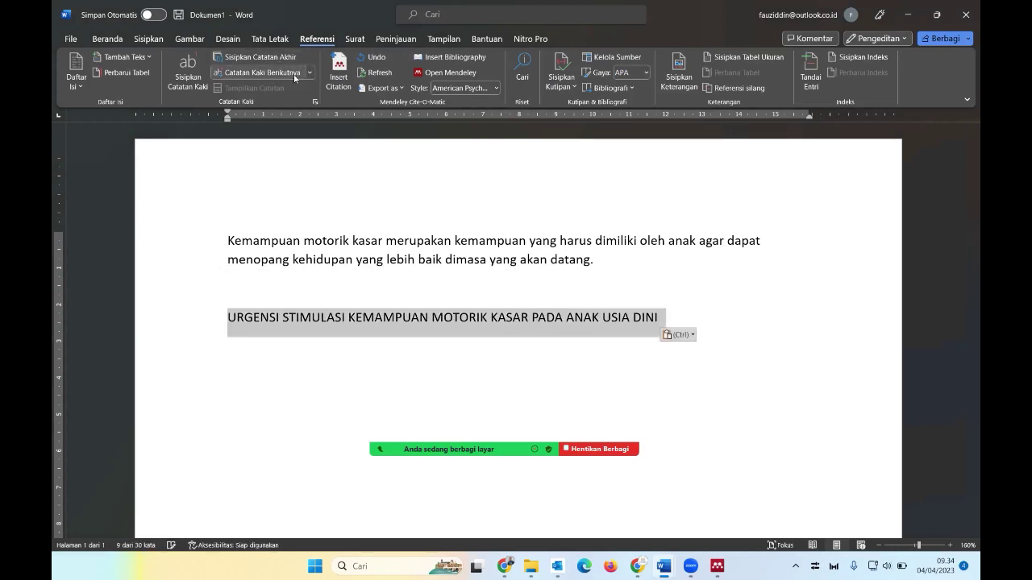
left_click(107, 39)
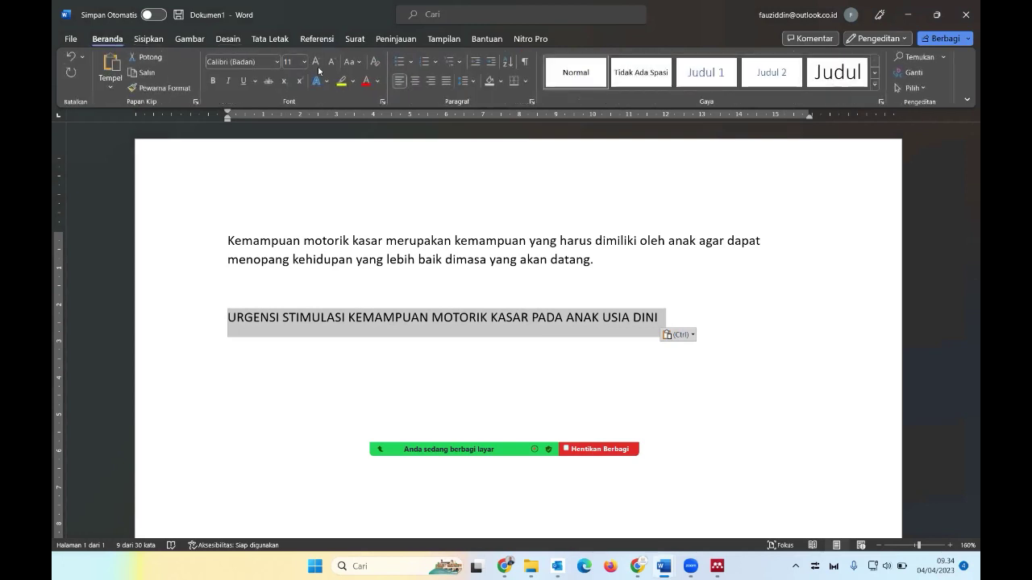
left_click(358, 63)
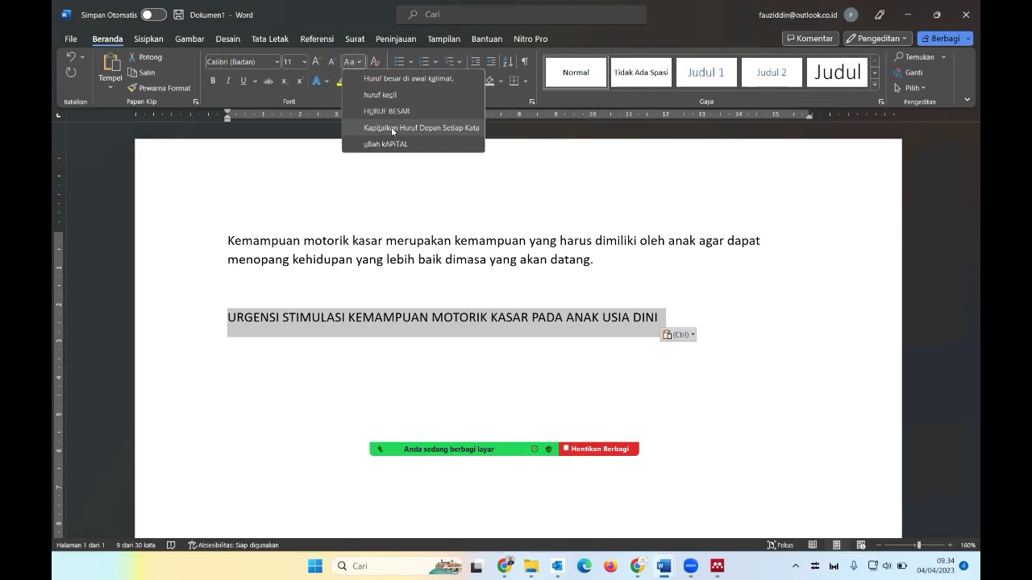
left_click(392, 130)
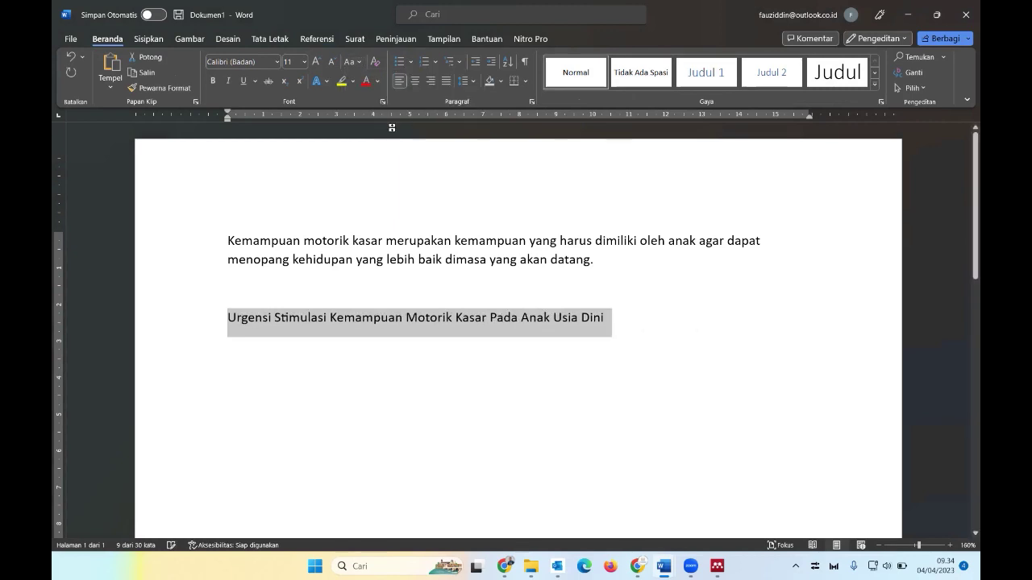
- Cut the capitalised title out of the document and return to Mendeley
right_click(472, 321)
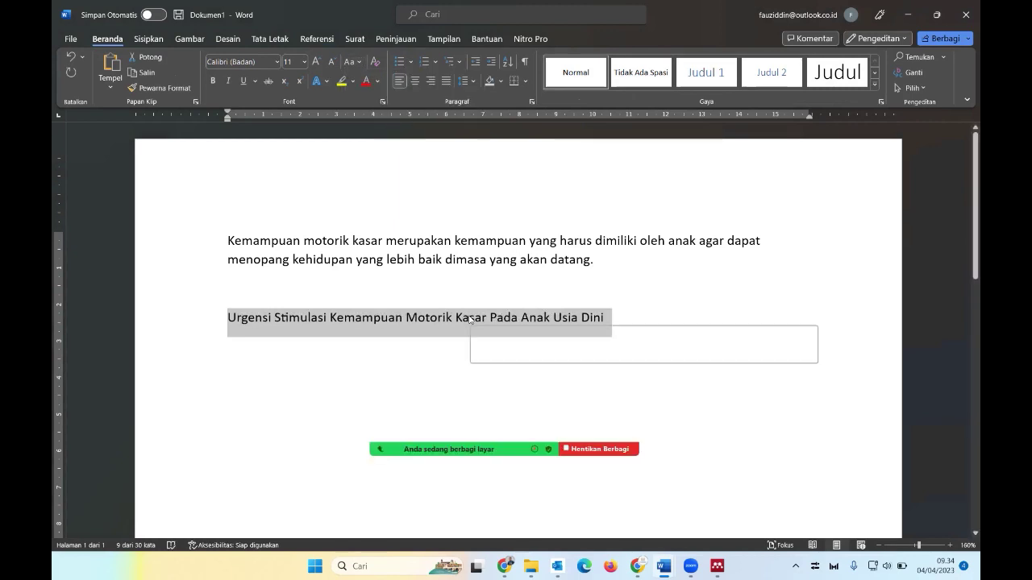
left_click(526, 108)
mouse_move(716, 566)
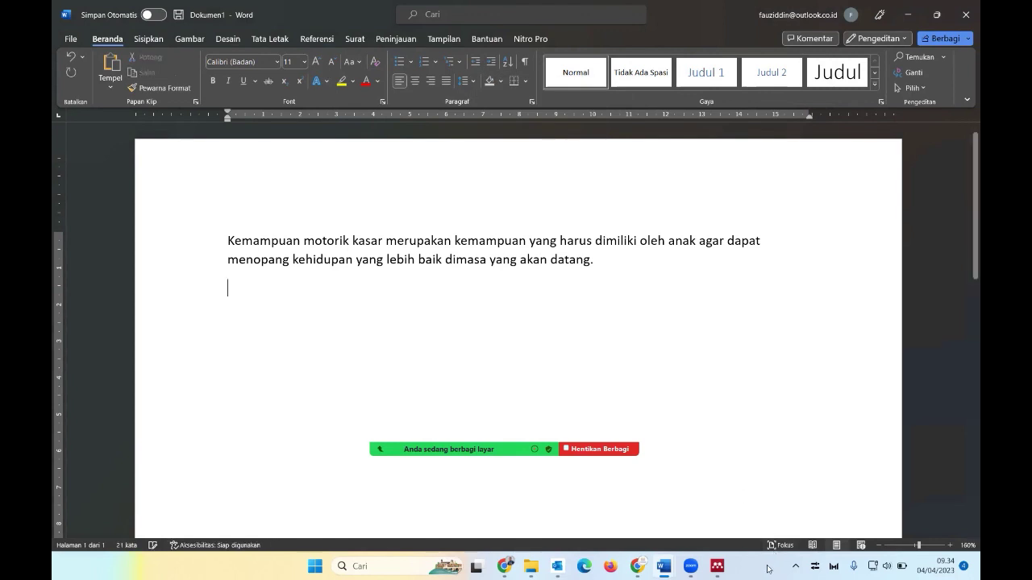
left_click(716, 496)
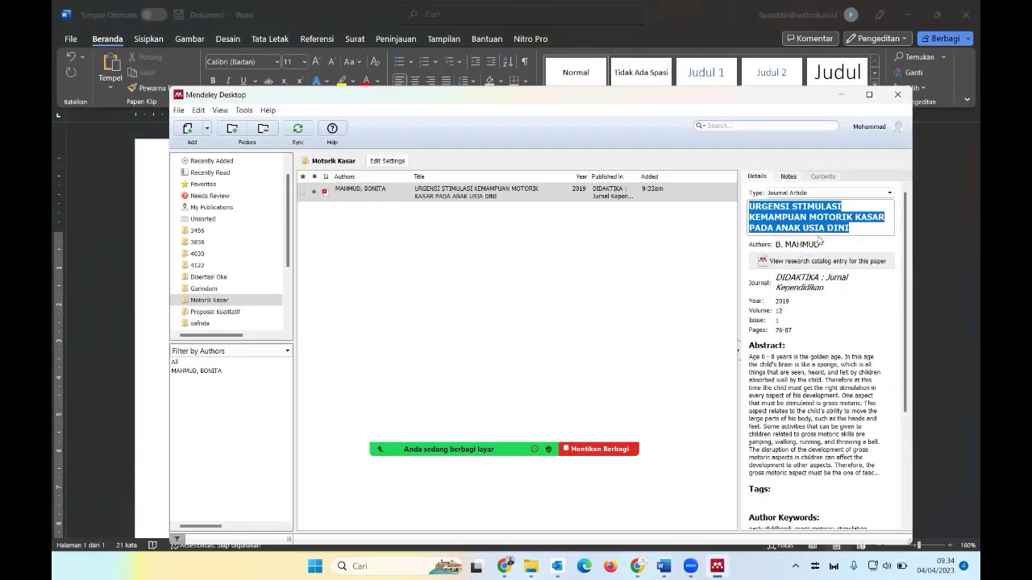
- Replace the article's all-caps title with its title-case version in the Details pane
left_click(812, 217)
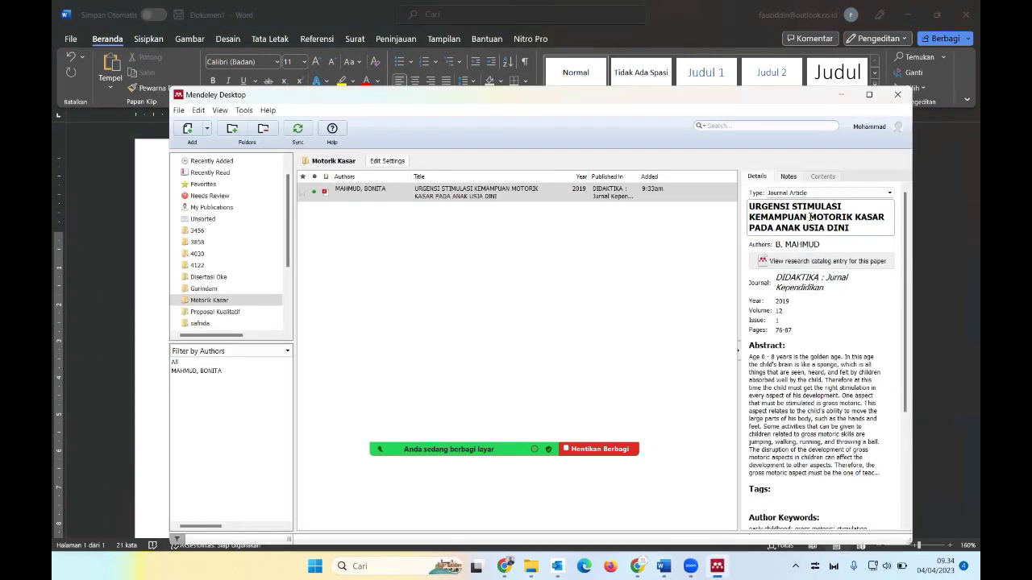
key("ctrl+a")
key("ctrl+v")
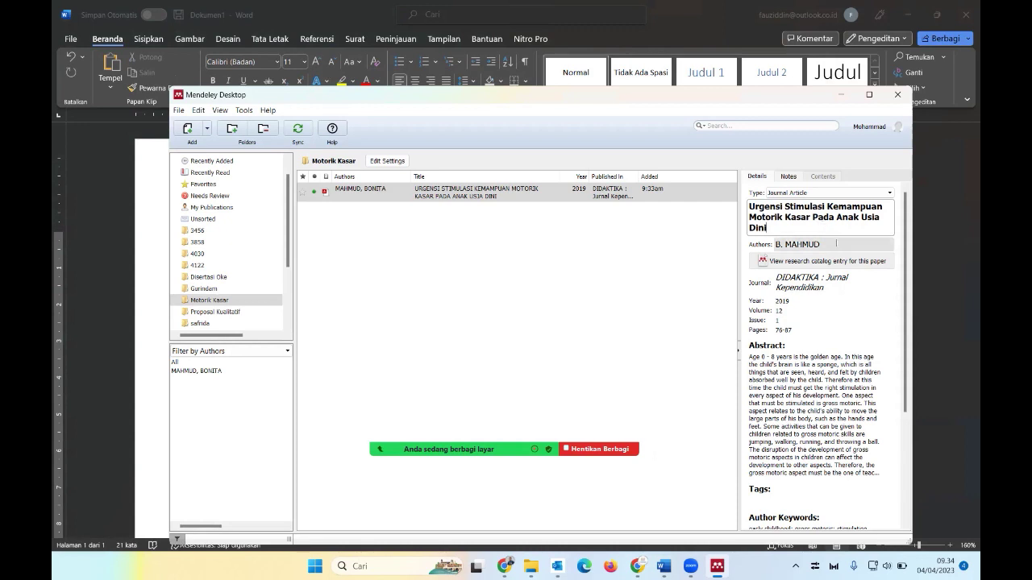
- Retype the author's surname and first name in normal capitalisation, then reselect the record
left_click(835, 243)
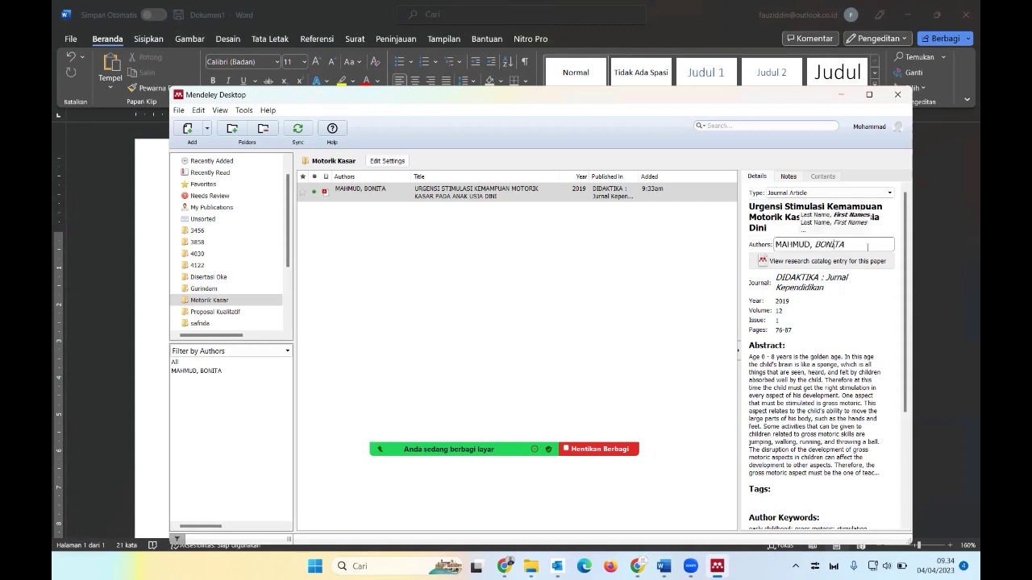
double_click(792, 244)
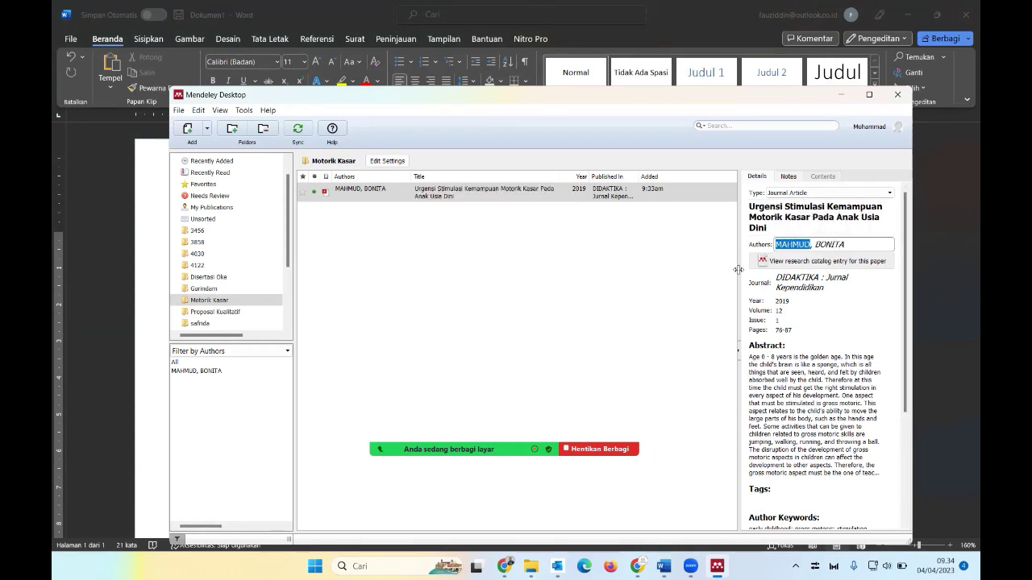
type("Mahmud")
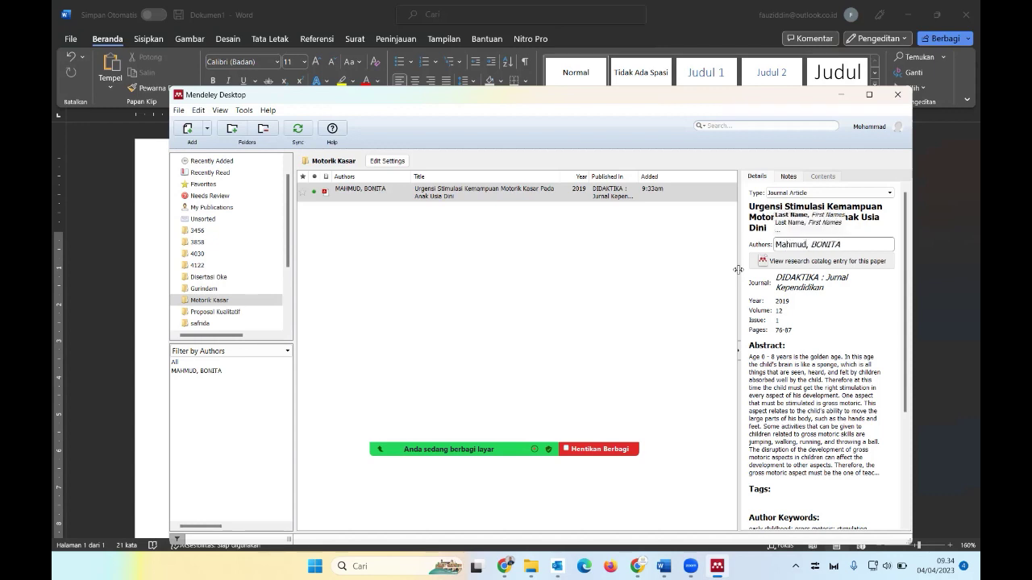
double_click(820, 242)
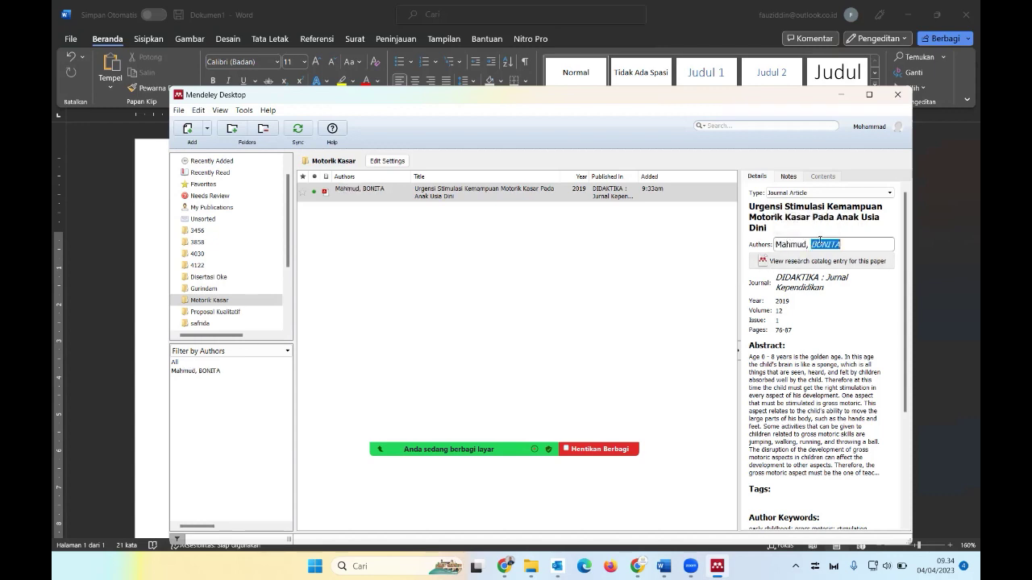
type("Bo")
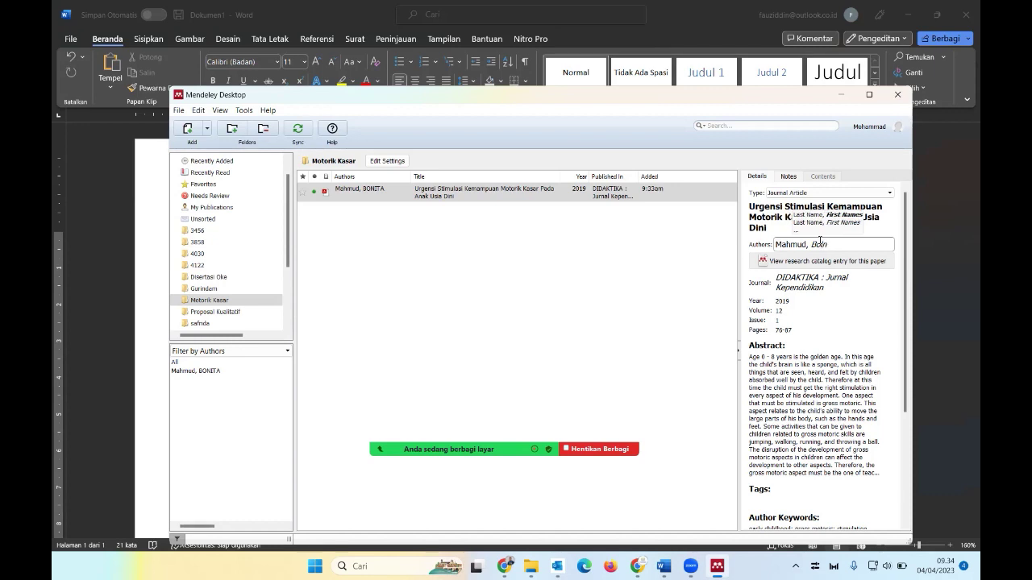
type("ni")
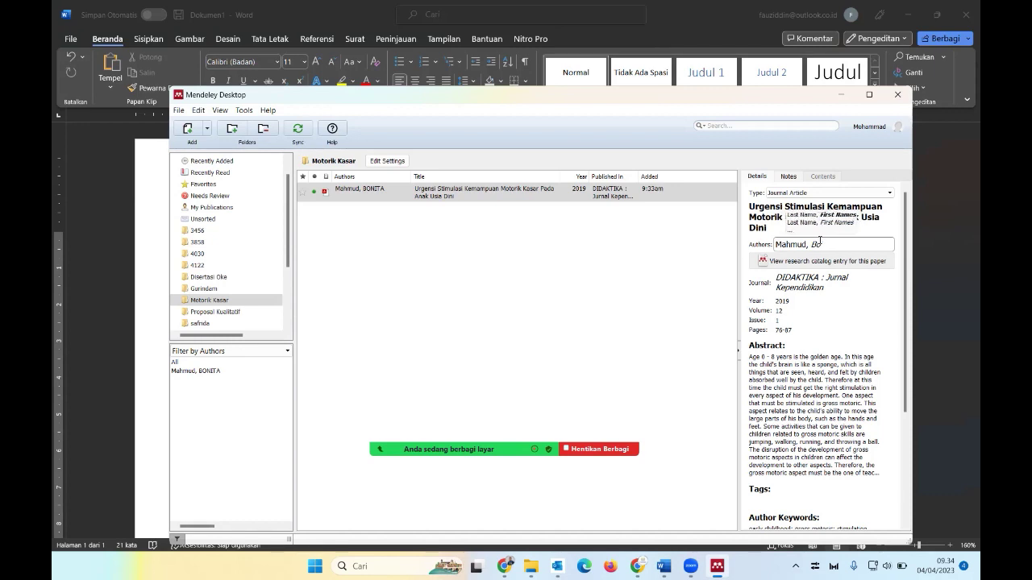
type("ta")
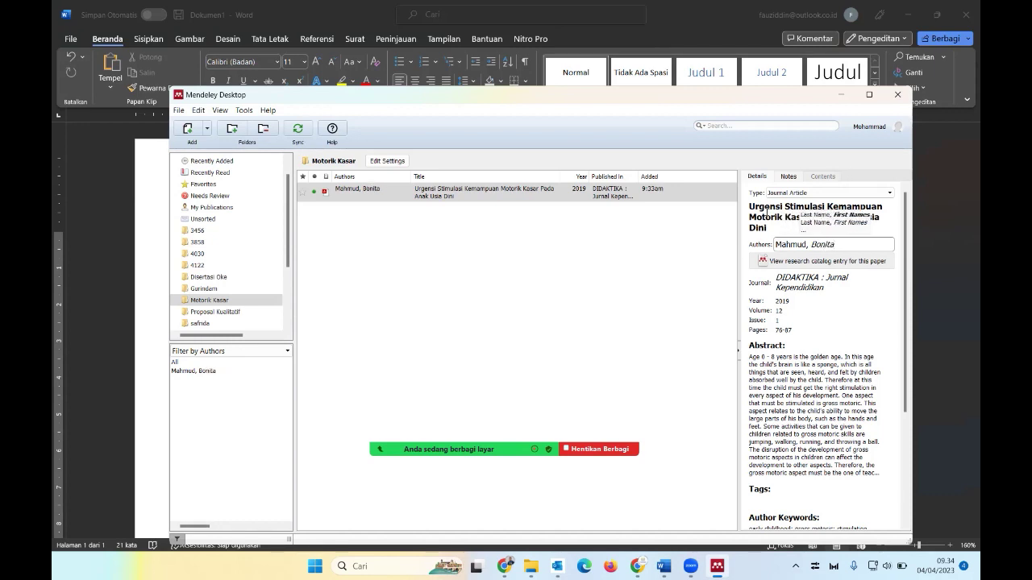
left_click(767, 210)
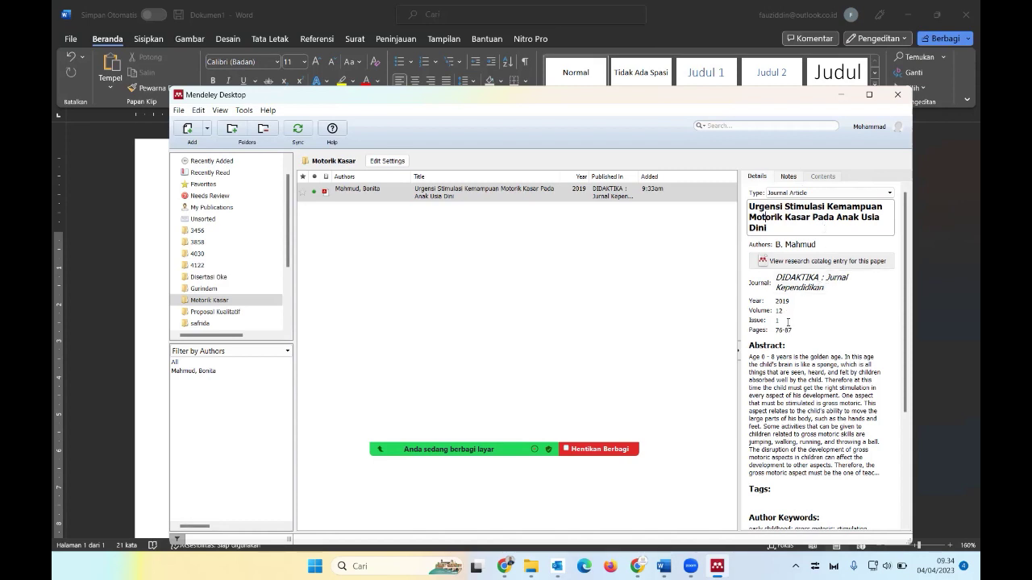
scroll(807, 343, "down", 5)
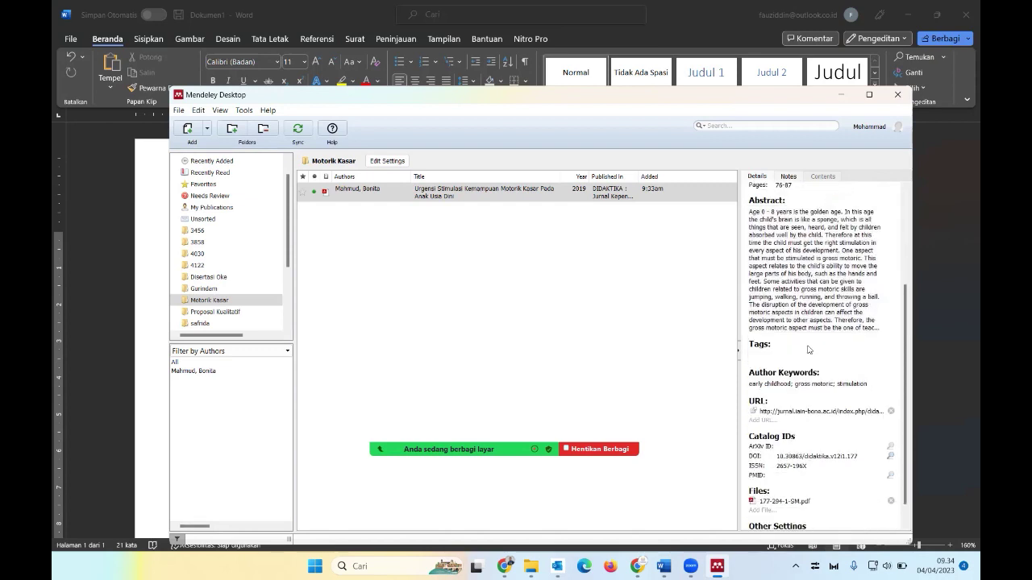
scroll(807, 347, "up", 3)
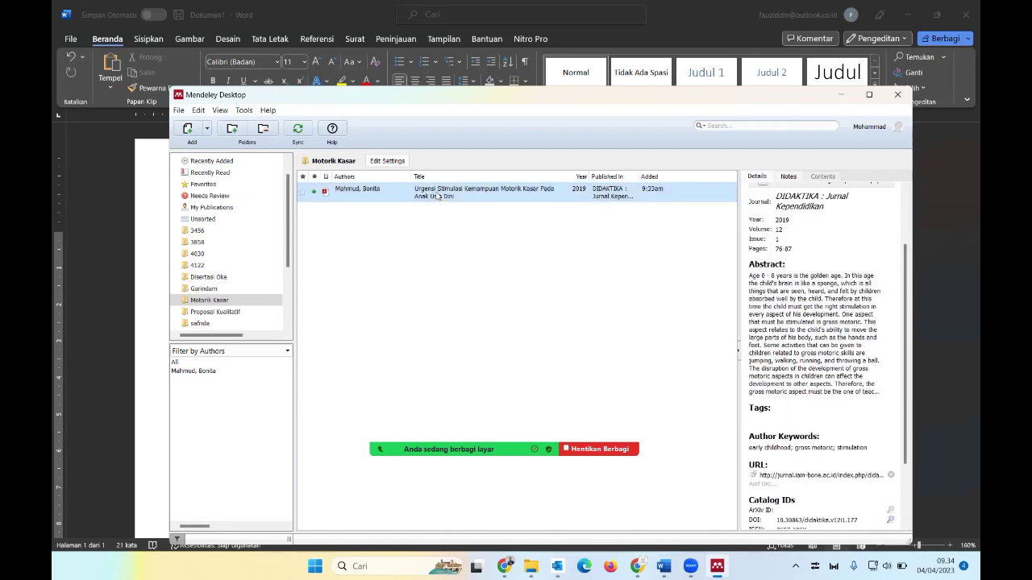
left_click(432, 216)
left_click(436, 195)
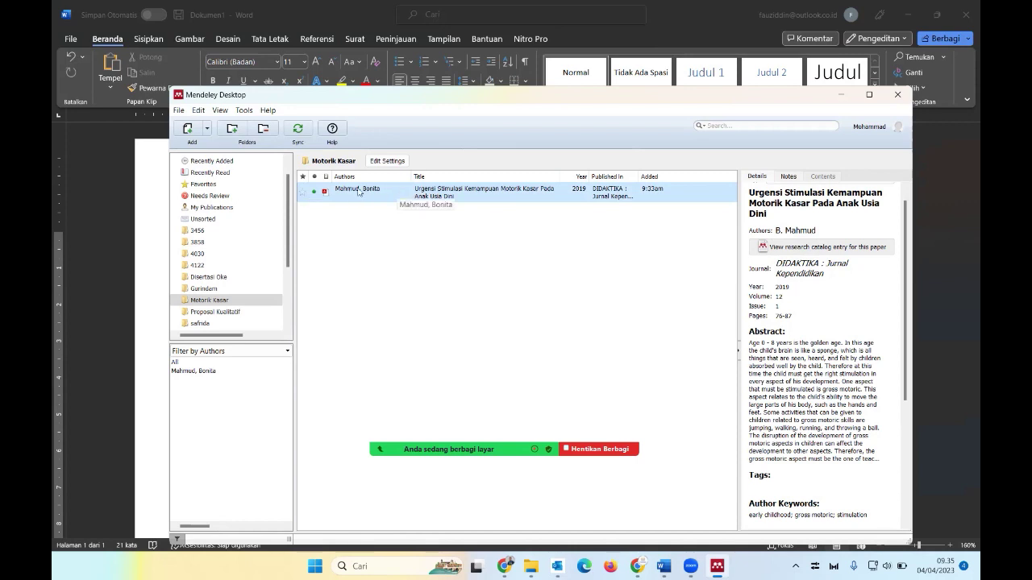
- Open the article's PDF and search it for 'motorik kasar', jumping to the next match
double_click(362, 191)
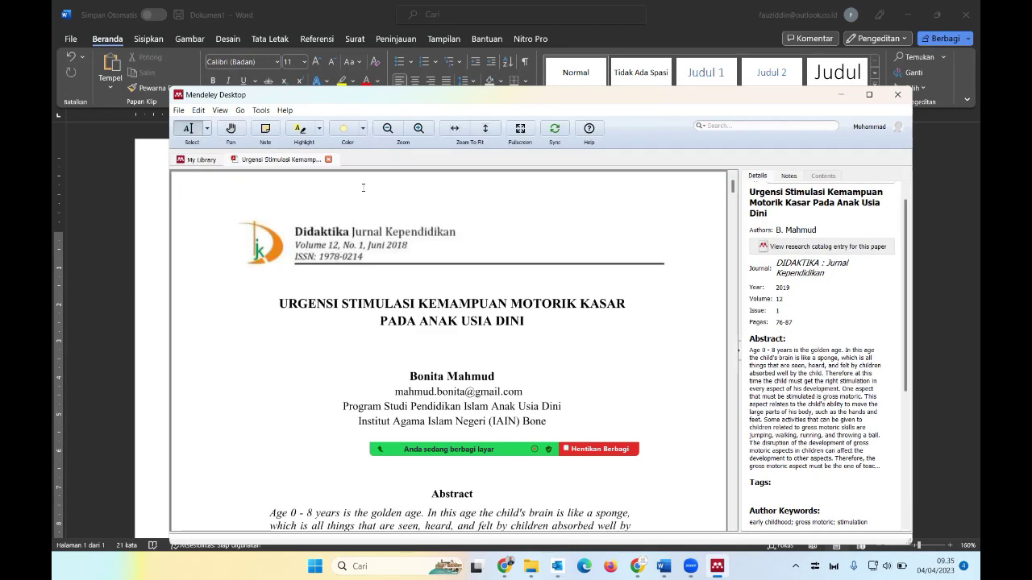
scroll(478, 286, "down", 1)
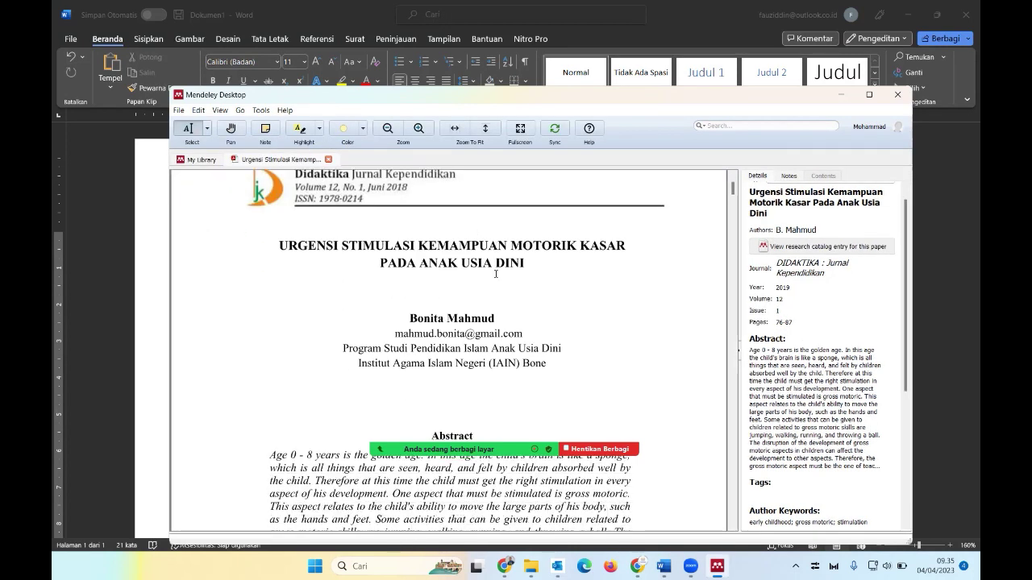
left_click(720, 125)
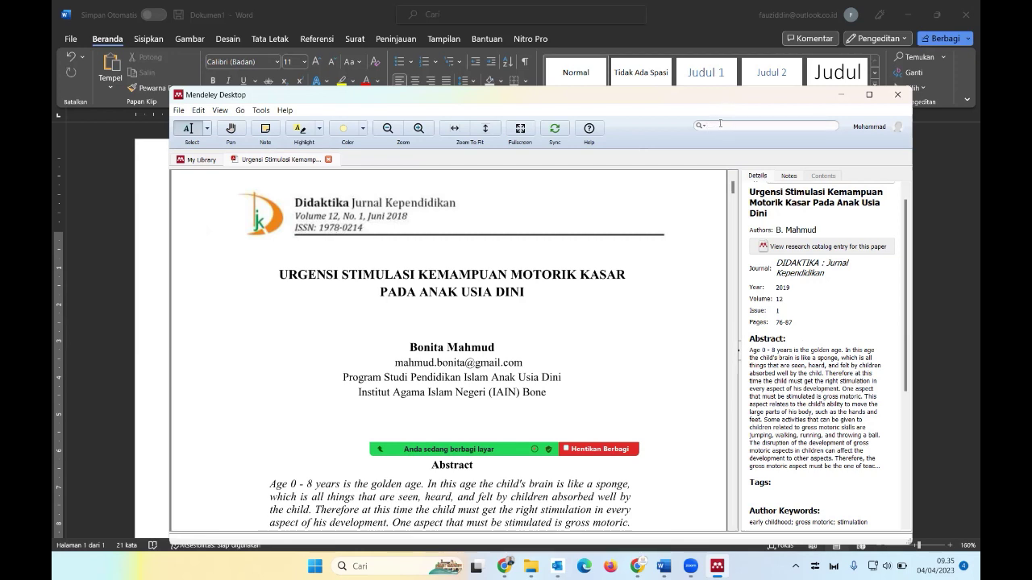
type("motorik")
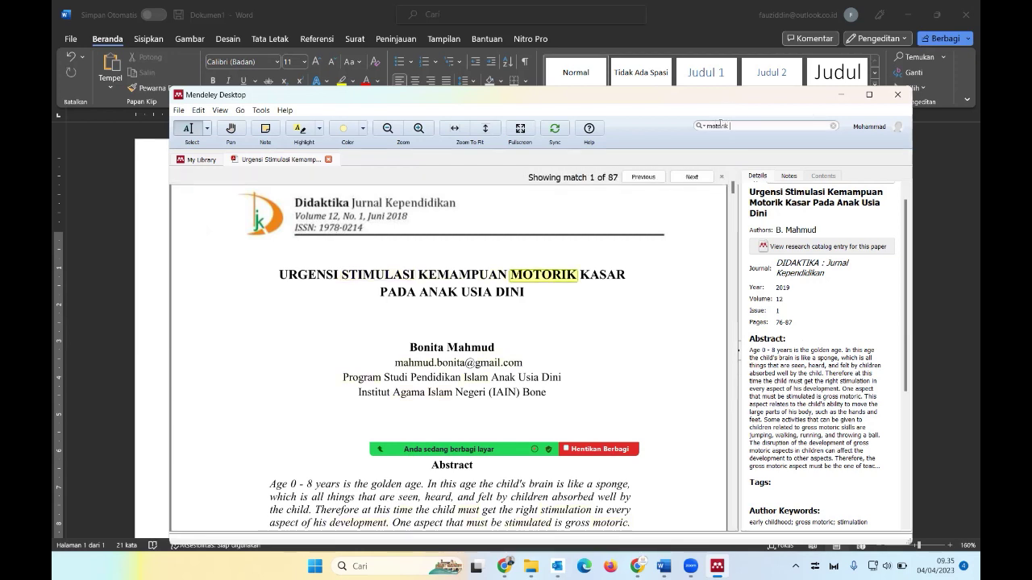
type(" kla")
key("BackSpace")
key("BackSpace")
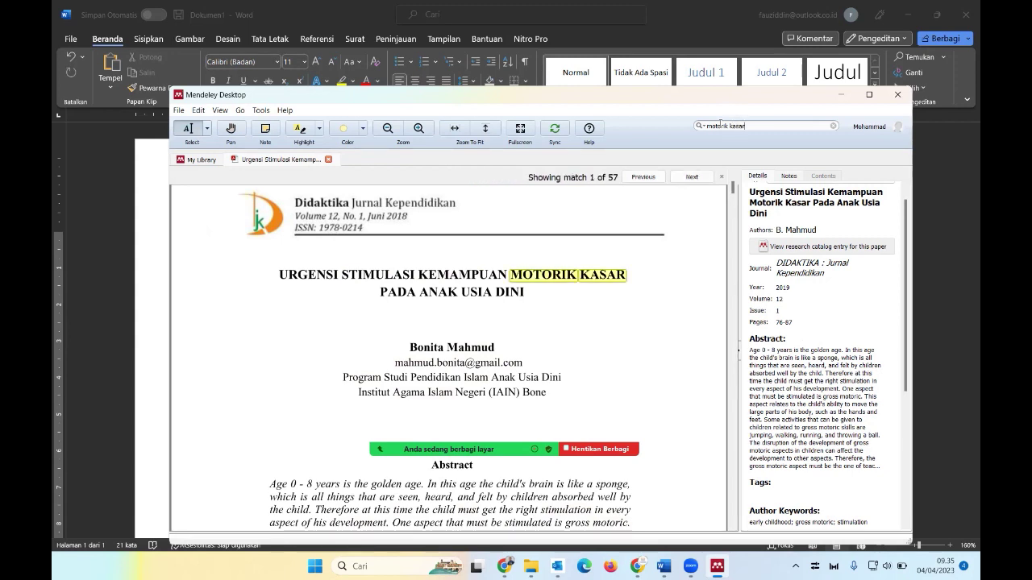
left_click(690, 179)
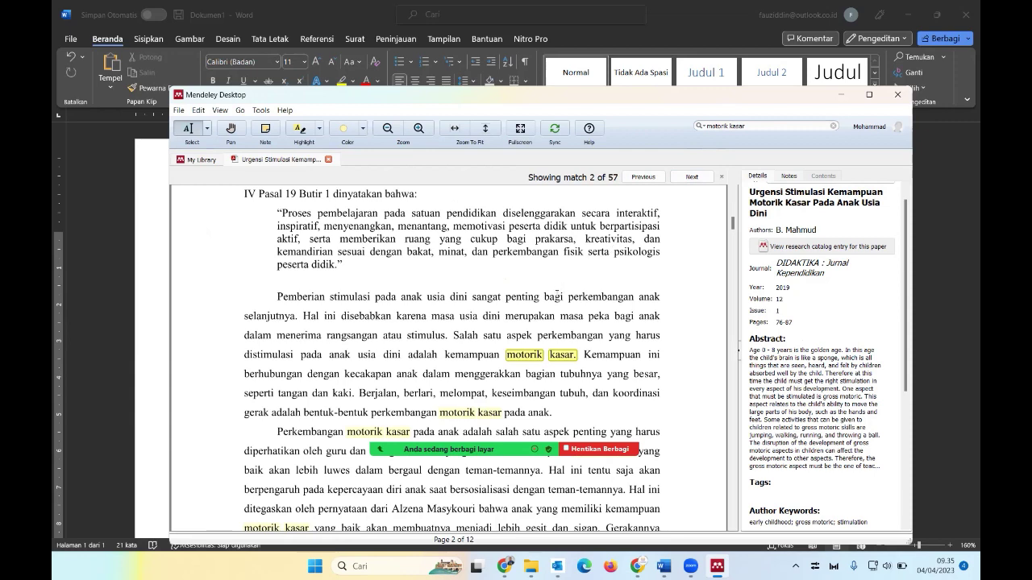
- Copy the sentence beginning 'Anak yang memiliki…' through 'teman-temannya'
scroll(558, 292, "down", 1)
scroll(522, 331, "down", 1)
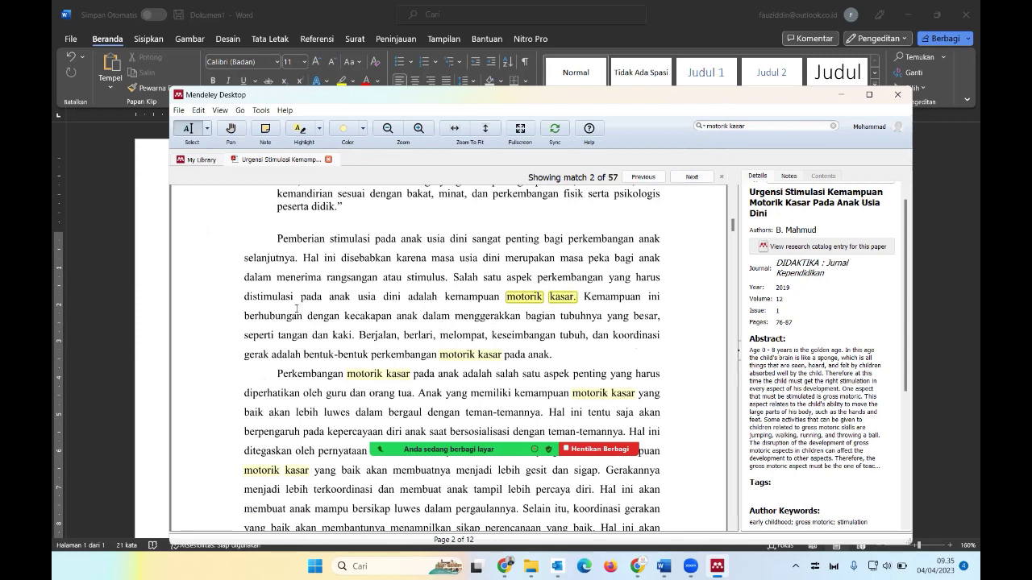
mouse_move(613, 296)
left_mouse_down()
mouse_move(394, 334)
mouse_move(456, 354)
mouse_move(552, 355)
left_mouse_up()
left_click(581, 358)
scroll(557, 352, "down", 1)
scroll(422, 326, "down", 1)
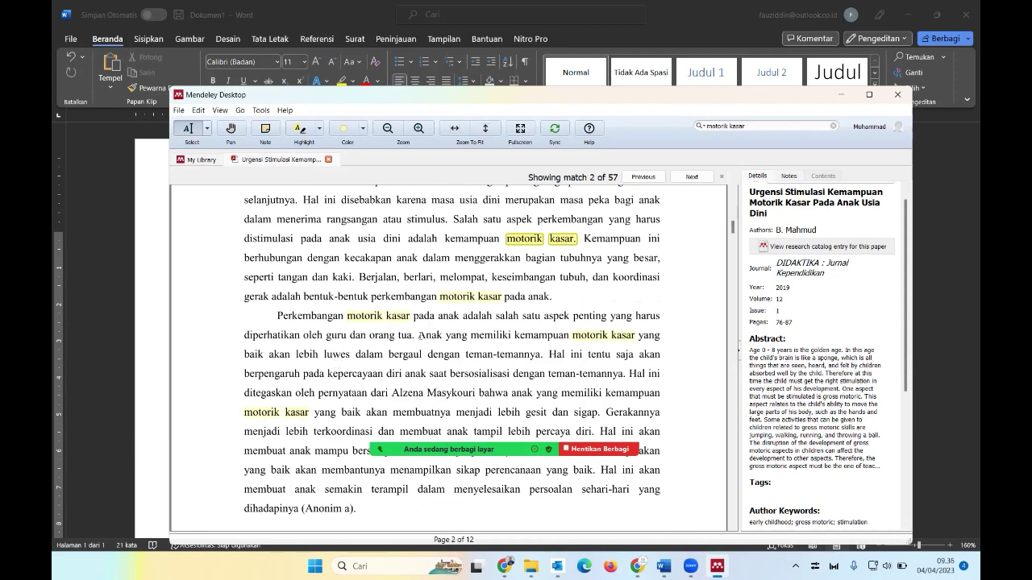
left_click_drag(420, 335, 437, 354)
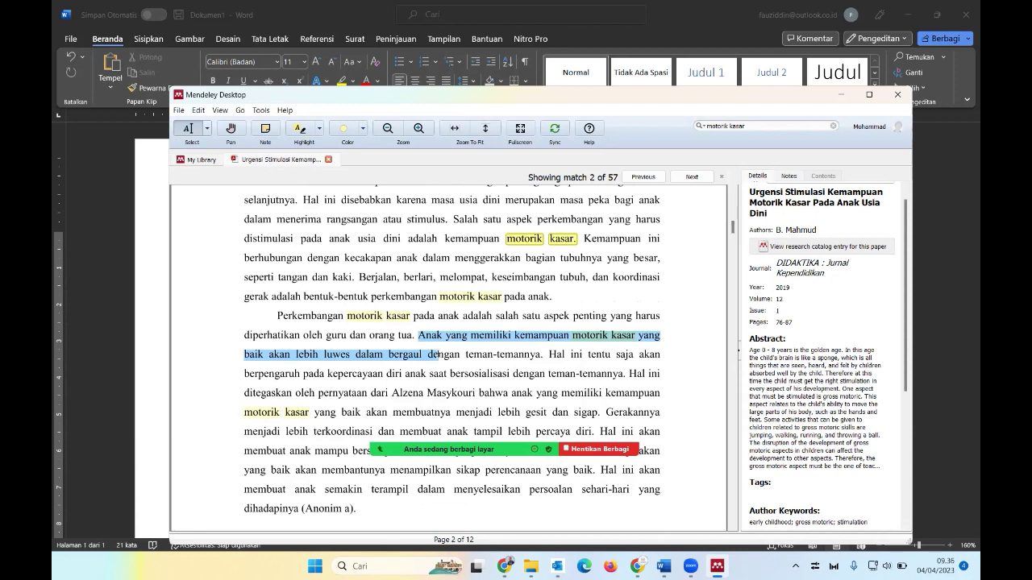
left_click_drag(440, 355, 542, 355)
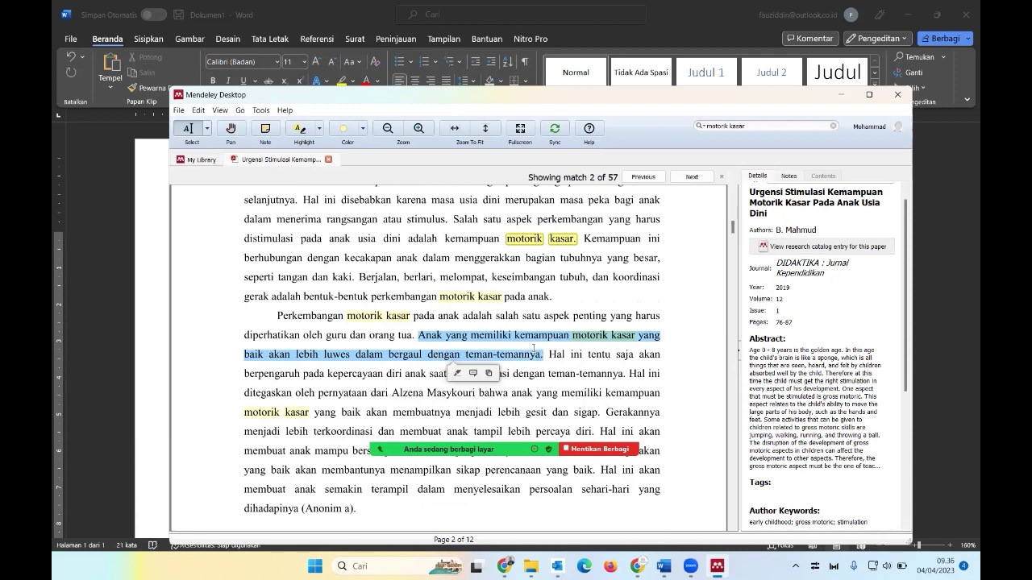
right_click(533, 350)
left_click(554, 384)
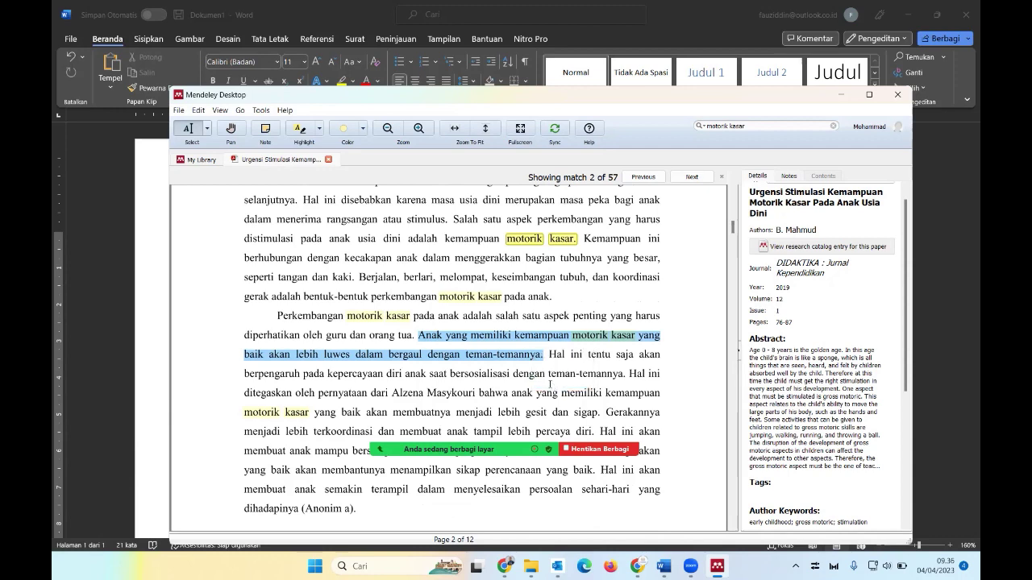
- Paste the copied sentence as plain text after 'datang.' and place the cursor before its final period
left_click(153, 278)
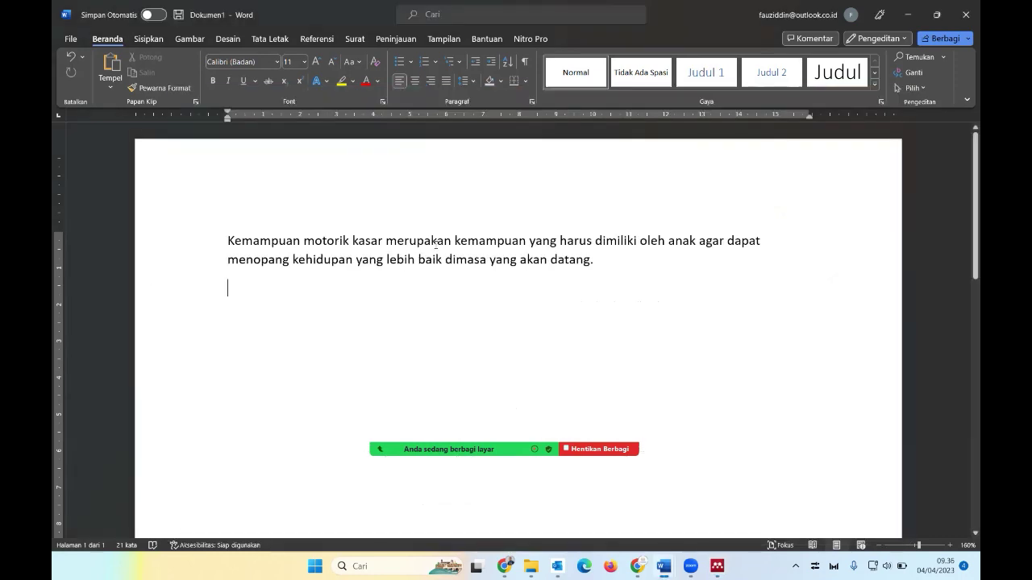
left_click(621, 258)
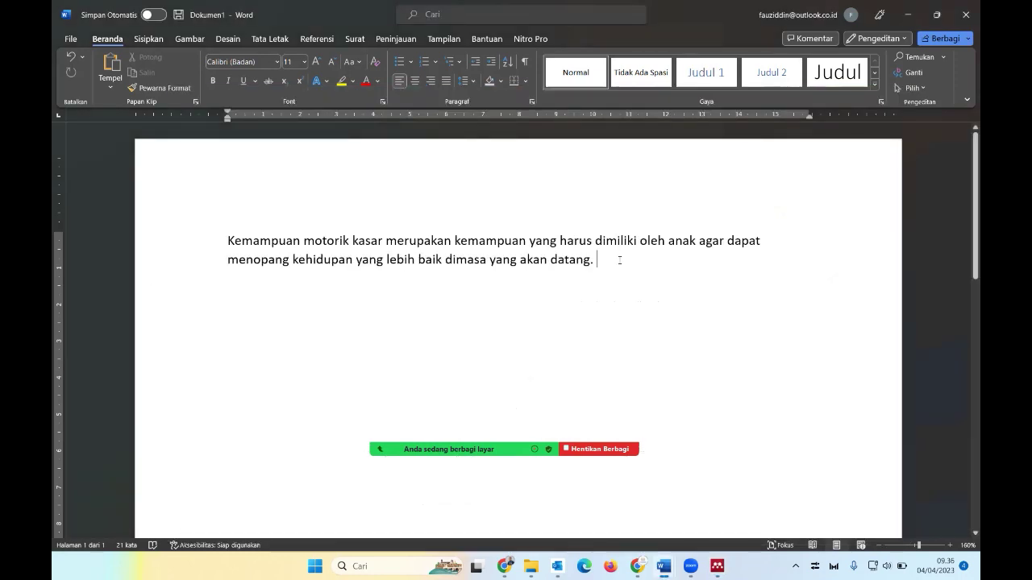
left_click(111, 88)
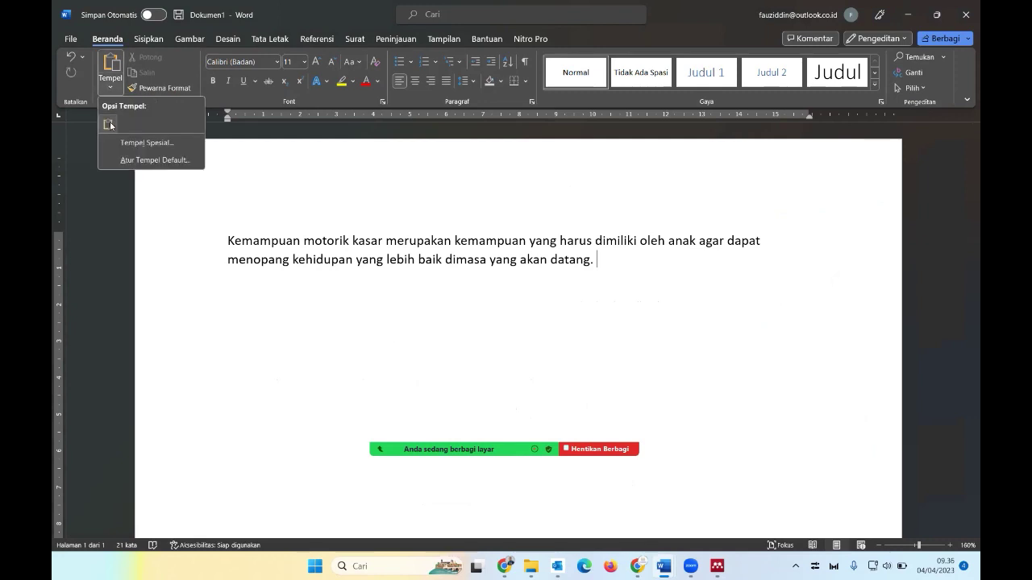
left_click(109, 124)
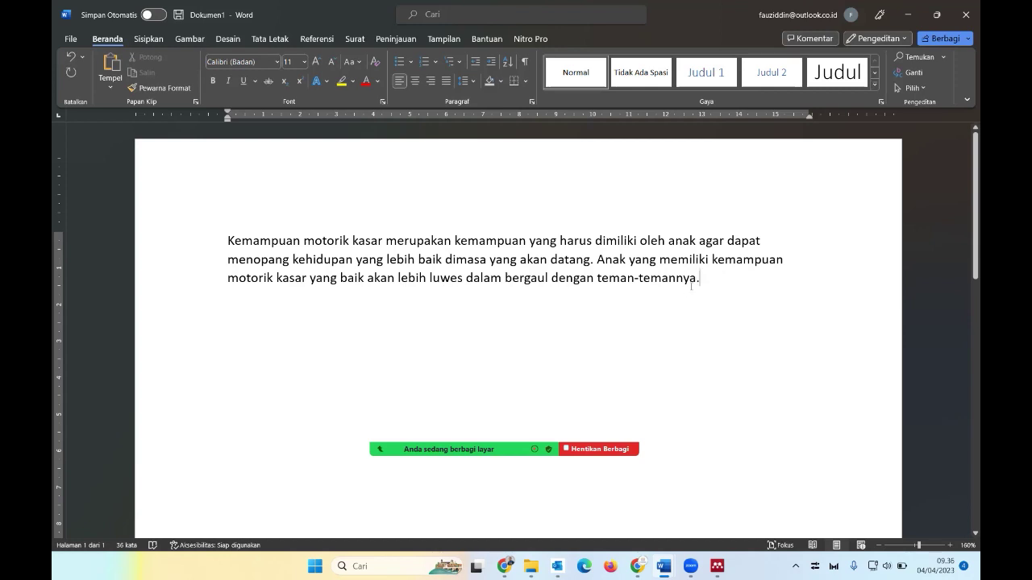
left_click(691, 284)
- Insert a Mendeley citation for the Mahmud 2019 article at the paragraph's end
left_click(322, 40)
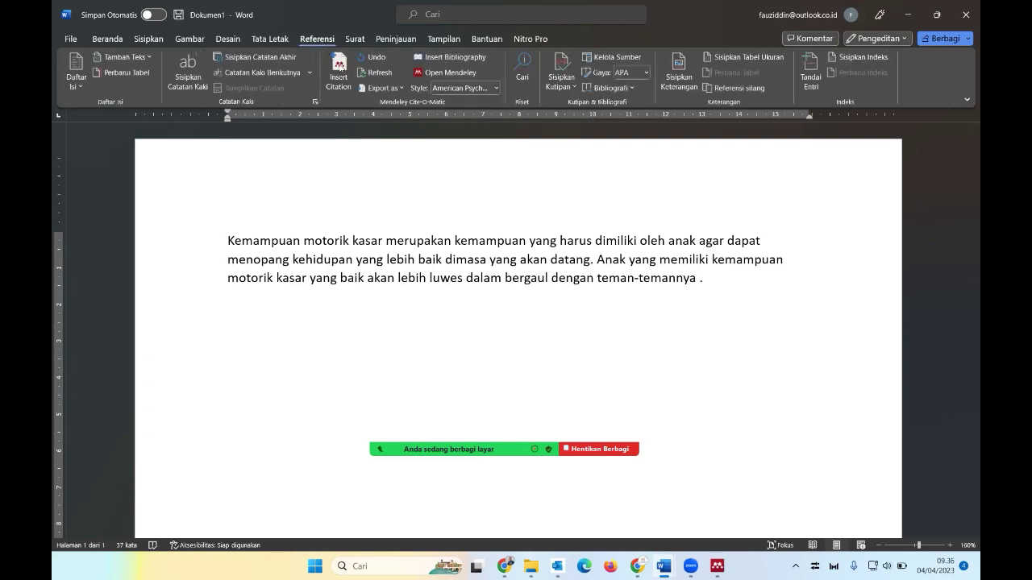
left_click(342, 90)
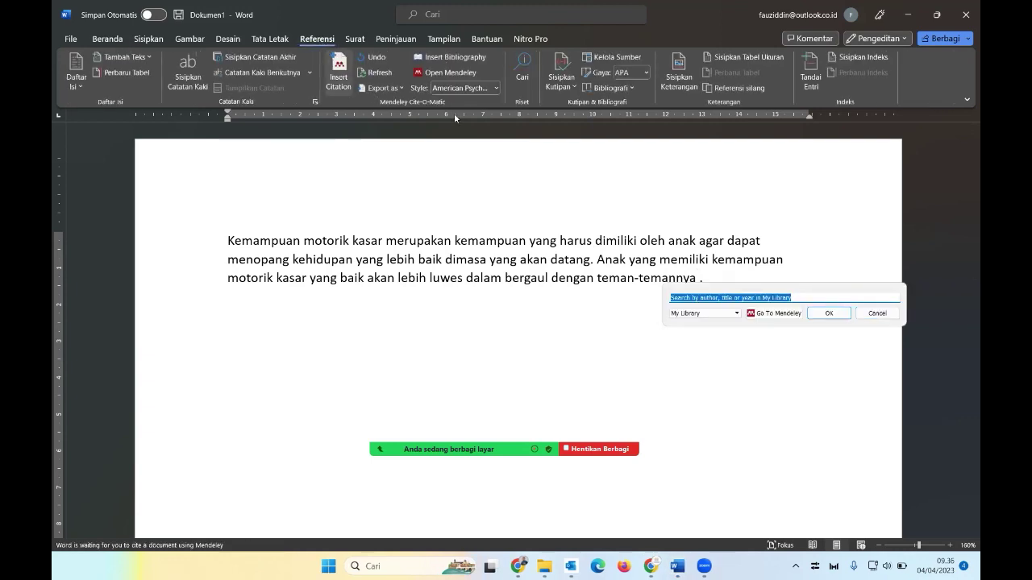
left_click(779, 314)
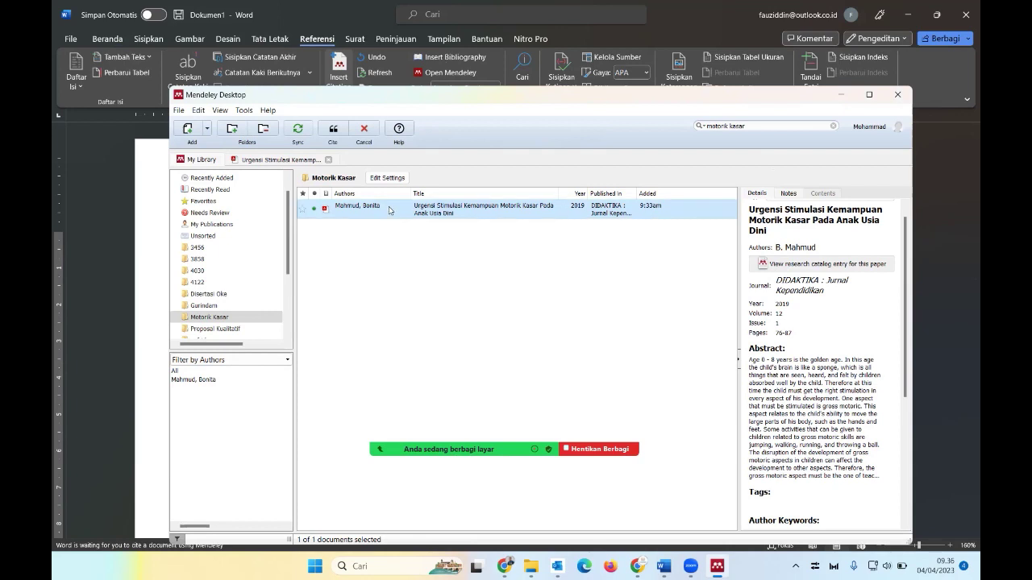
left_click(336, 129)
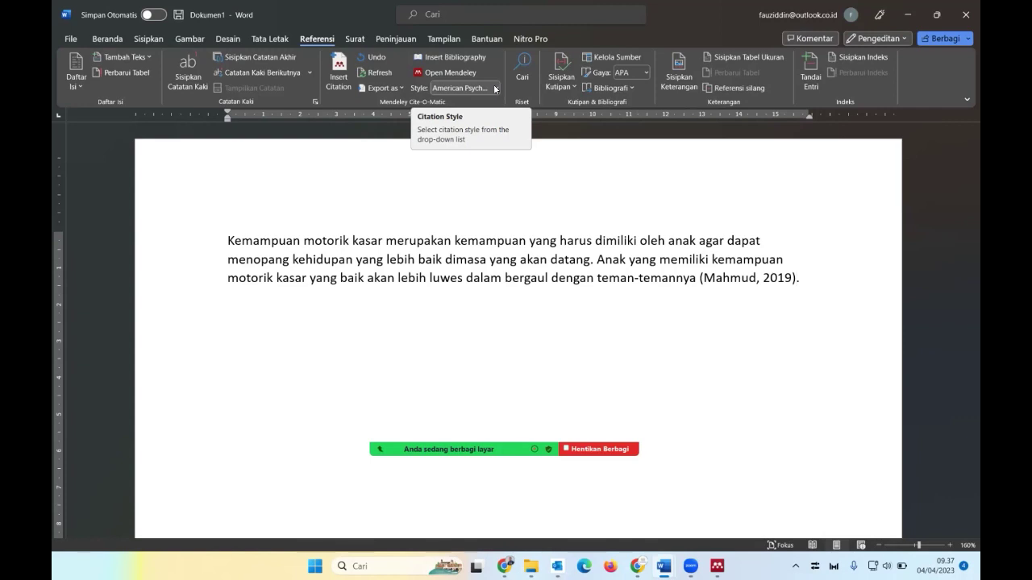
- Switch the citation style to APA 7th edition and type a 'Daftar Pustaka' heading two lines below
left_click(494, 88)
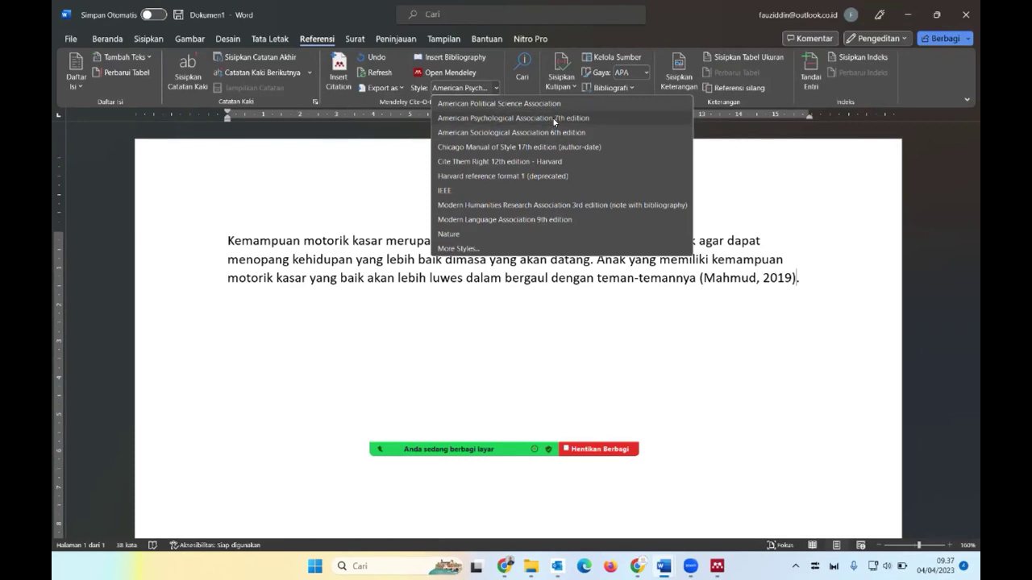
left_click(555, 119)
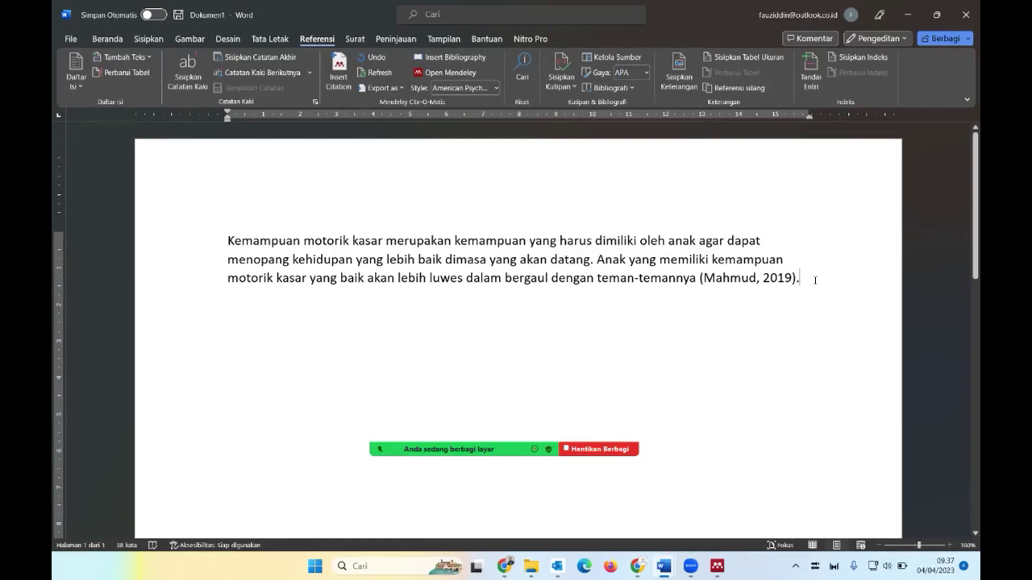
key("Return")
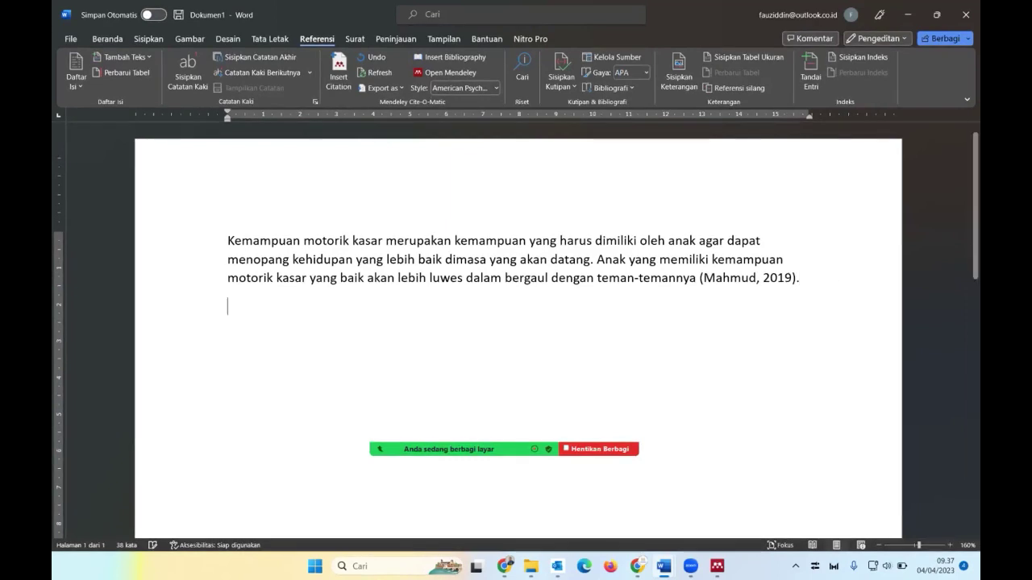
key("Return")
key("Return")
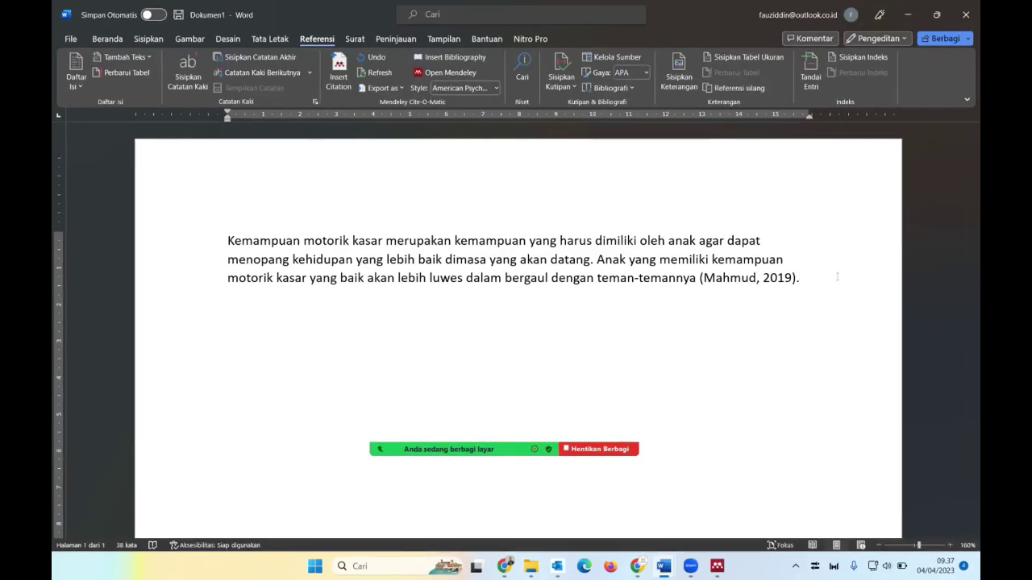
type("Daftar P")
type("ustaka")
key("Return")
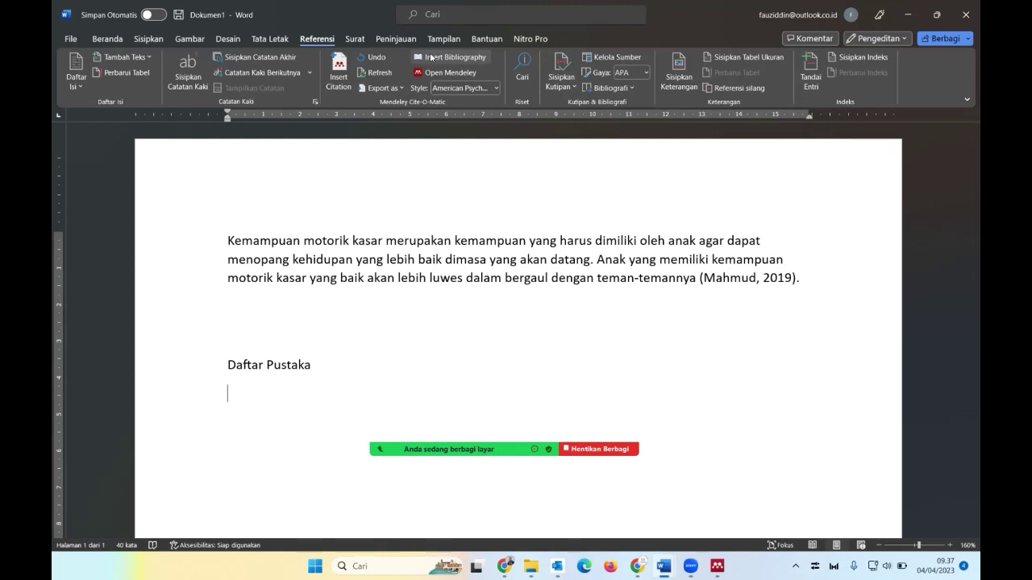
- Insert the Mendeley bibliography under 'Daftar Pustaka', then place the cursor after (Mahmud, 2019)
left_click(431, 56)
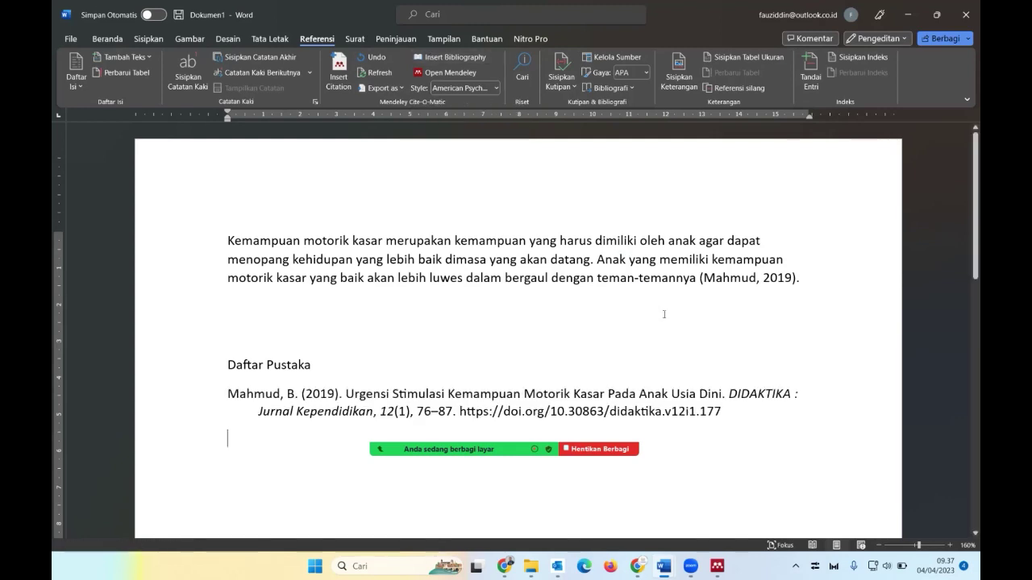
scroll(667, 313, "down", 2)
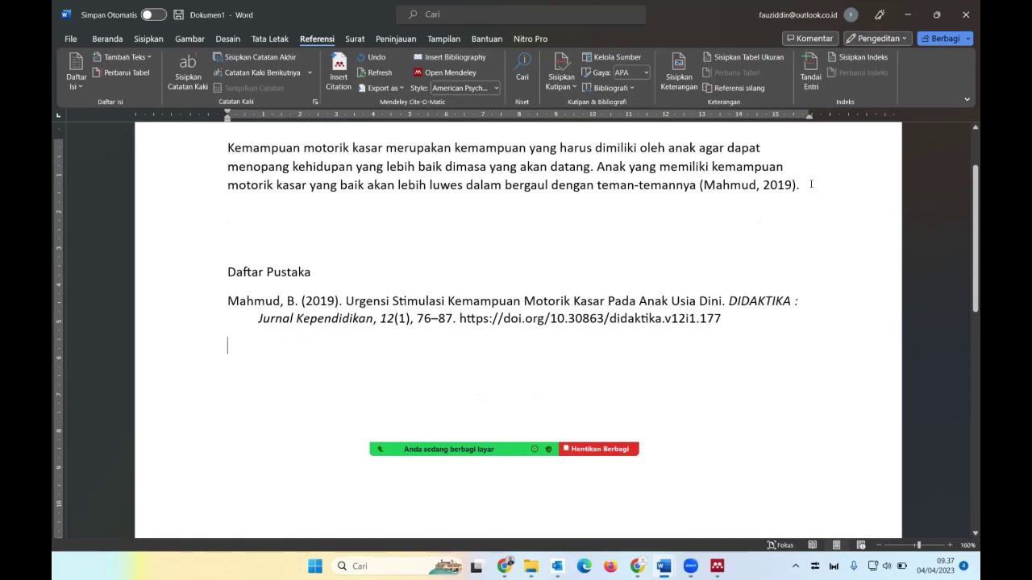
left_click(863, 209)
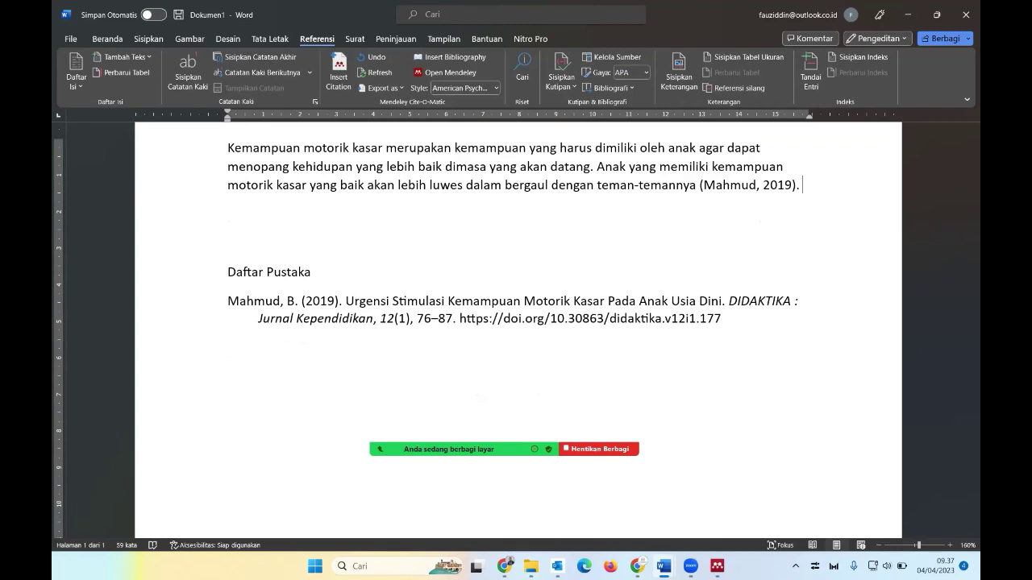
- Add the sentence 'Dalam pengembangannya perlu memperhatikan faktor yang menjadi penghambat motorik kasar.' to the paragraph
key("Return")
type("d, 2019). Dalam ")
type("pen")
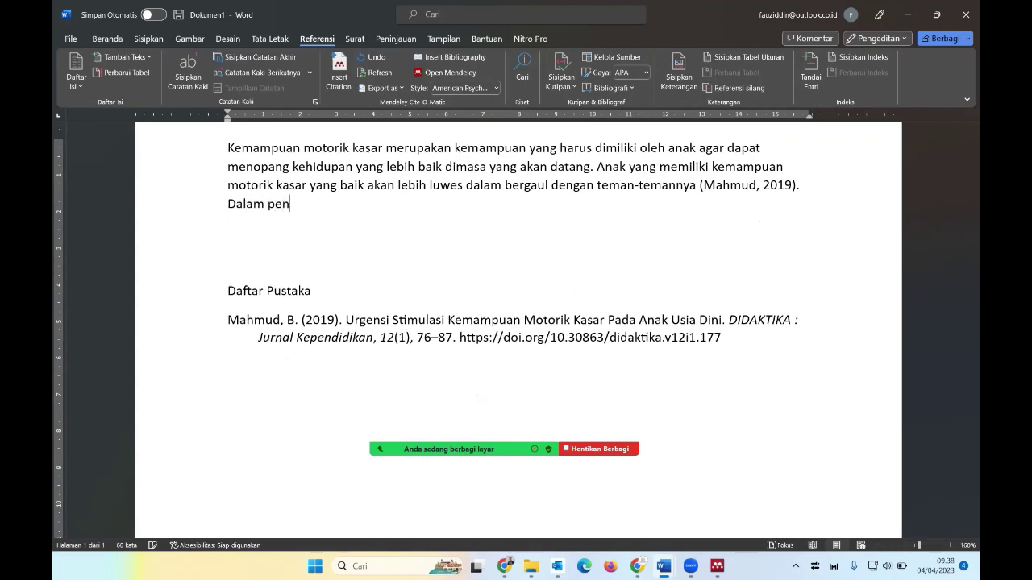
type("gembangannya")
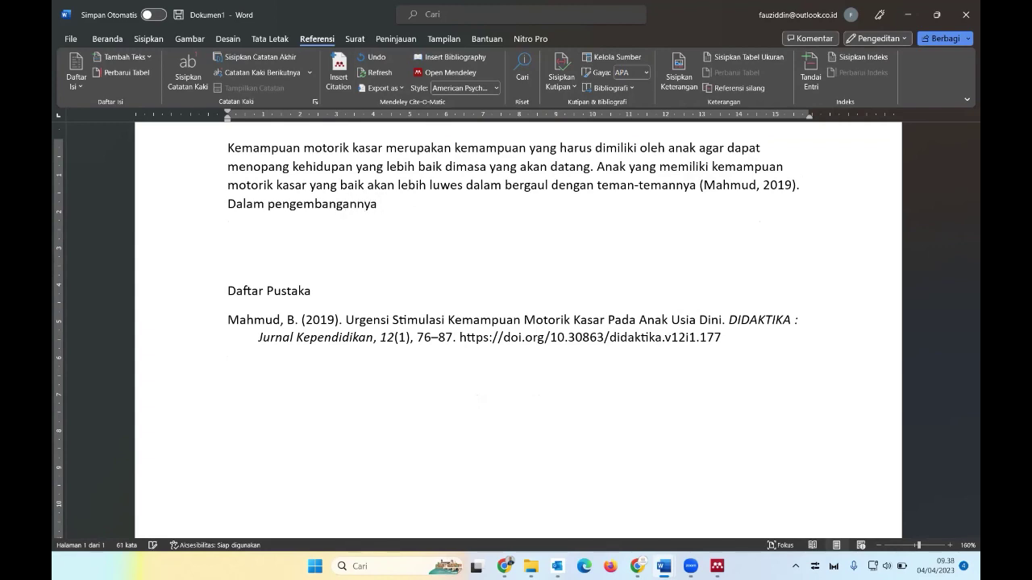
type(" perlu me")
type("merhati")
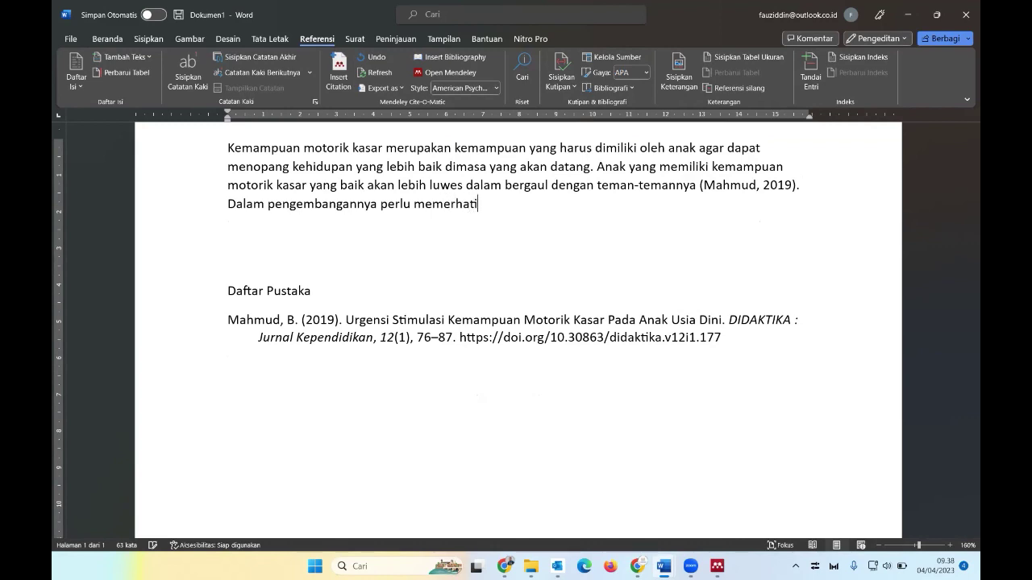
key("BackSpace")
key("BackSpace")
key("BackSpace")
key("BackSpace")
key("BackSpace")
key("BackSpace")
type("perha")
type("tikan ")
type("faktor ")
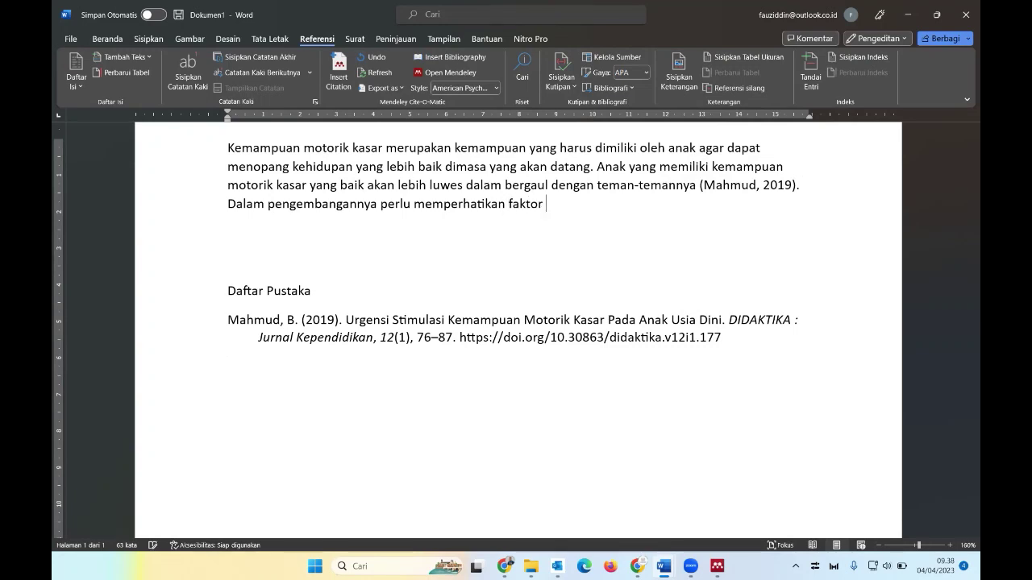
type("yang menjadi ")
type("pe")
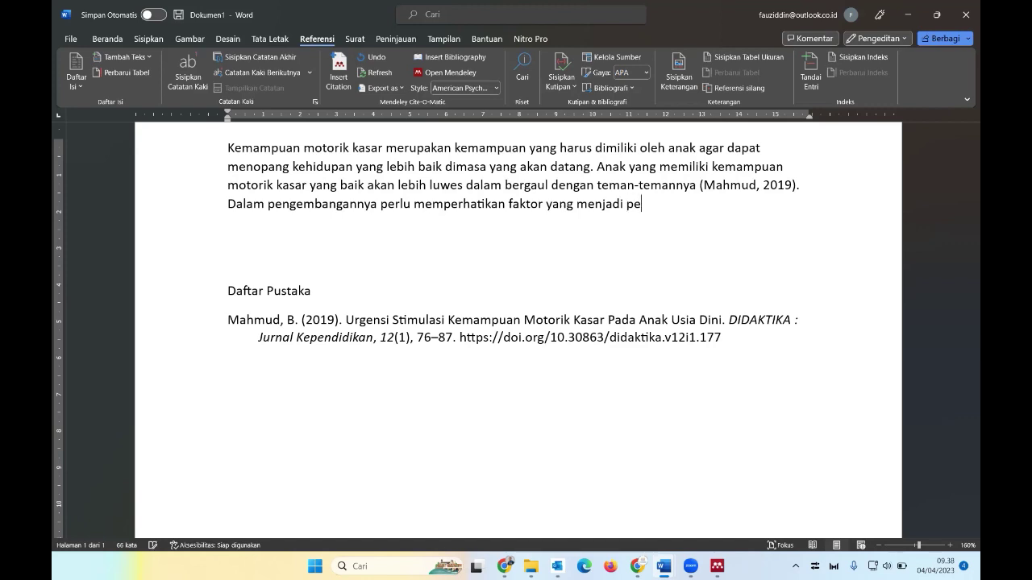
type("ng")
type("hamba")
type("rt")
key("BackSpace")
key("BackSpace")
type("t motori")
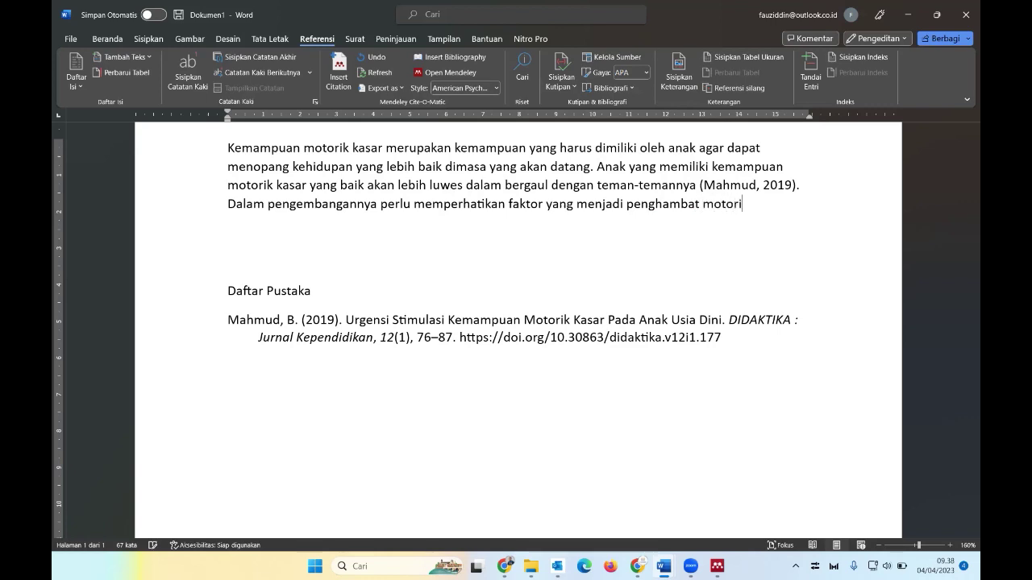
type("k kasar")
type(".")
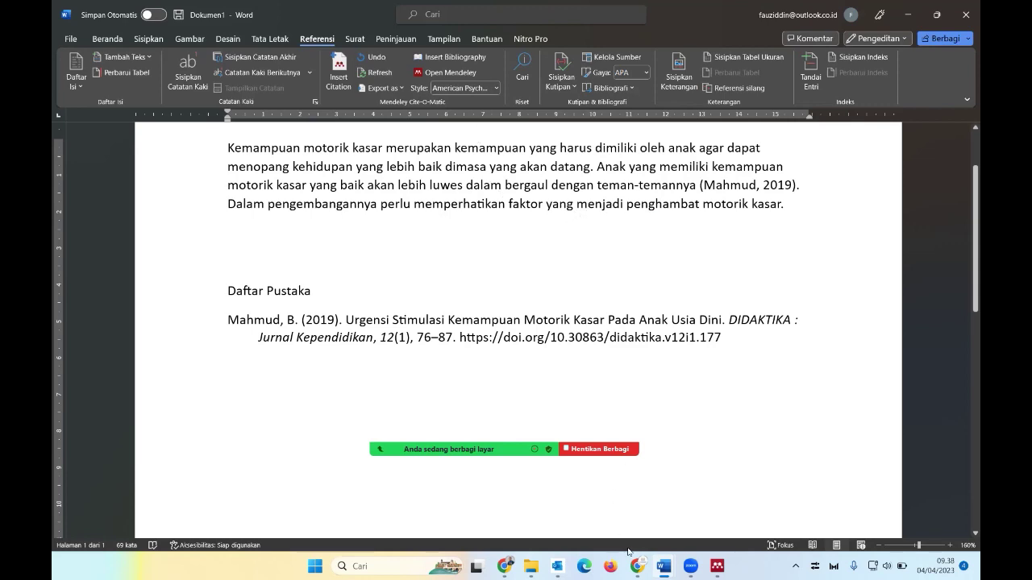
left_click(506, 567)
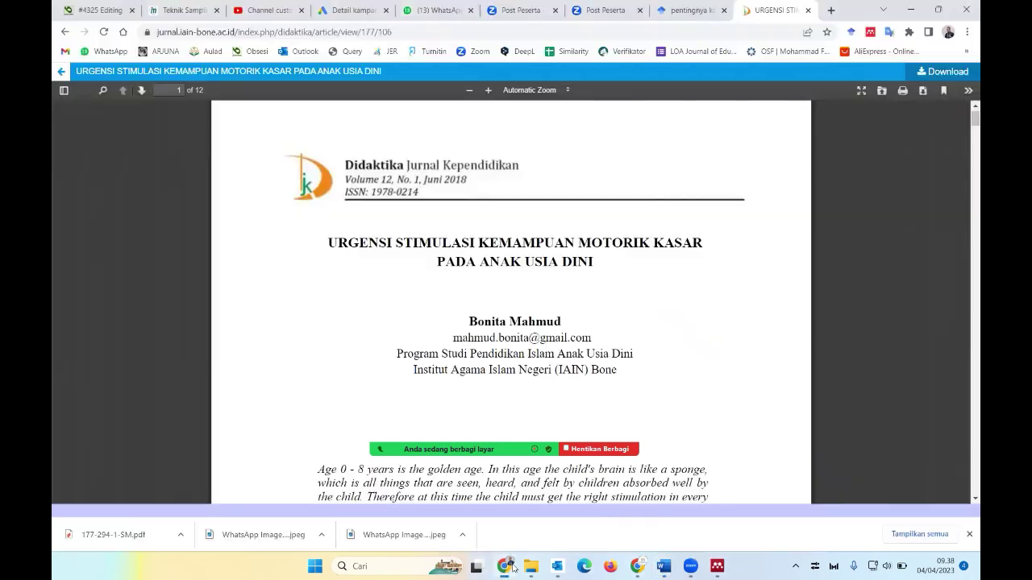
- Search Google Scholar for 'faktor penghambat motorik kasar'
left_click(680, 11)
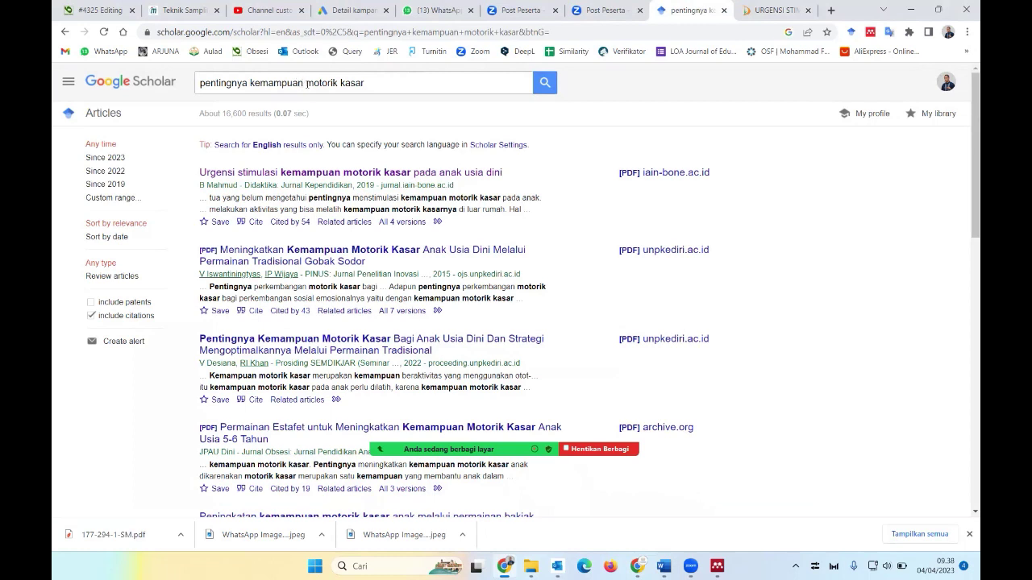
left_click_drag(303, 82, 196, 81)
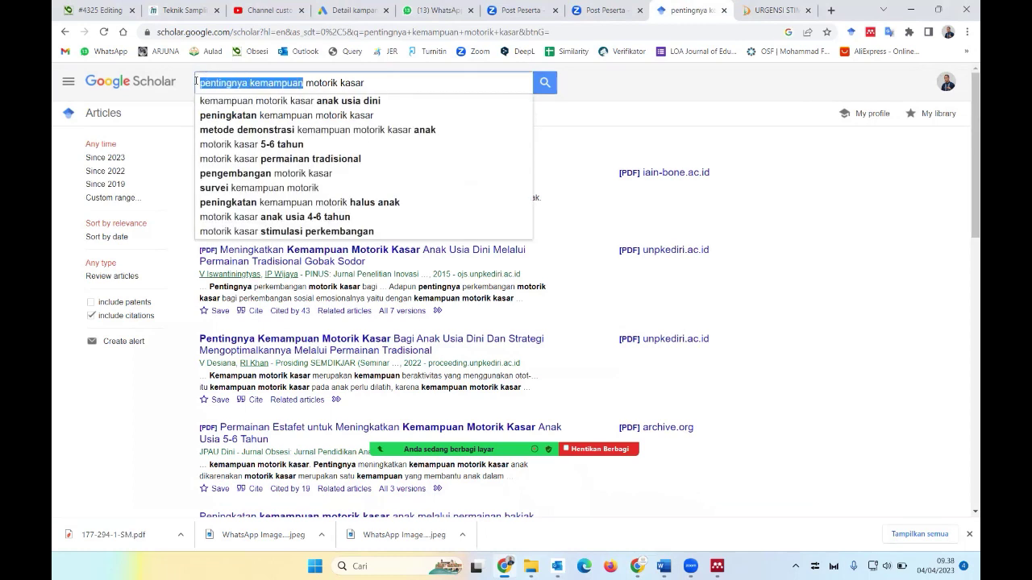
type("fak")
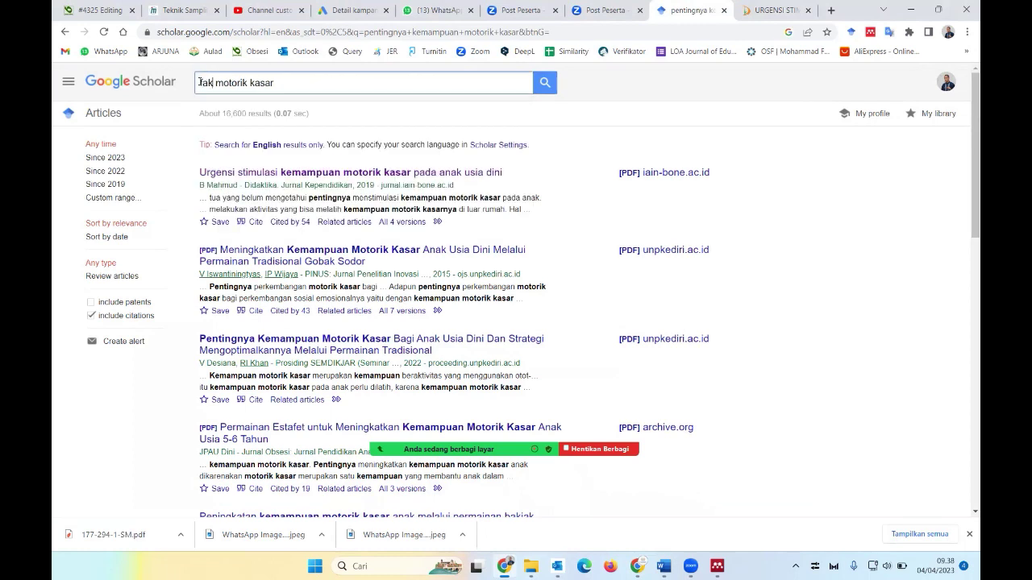
type("tor ")
type("peng")
type("hambat")
key("Return")
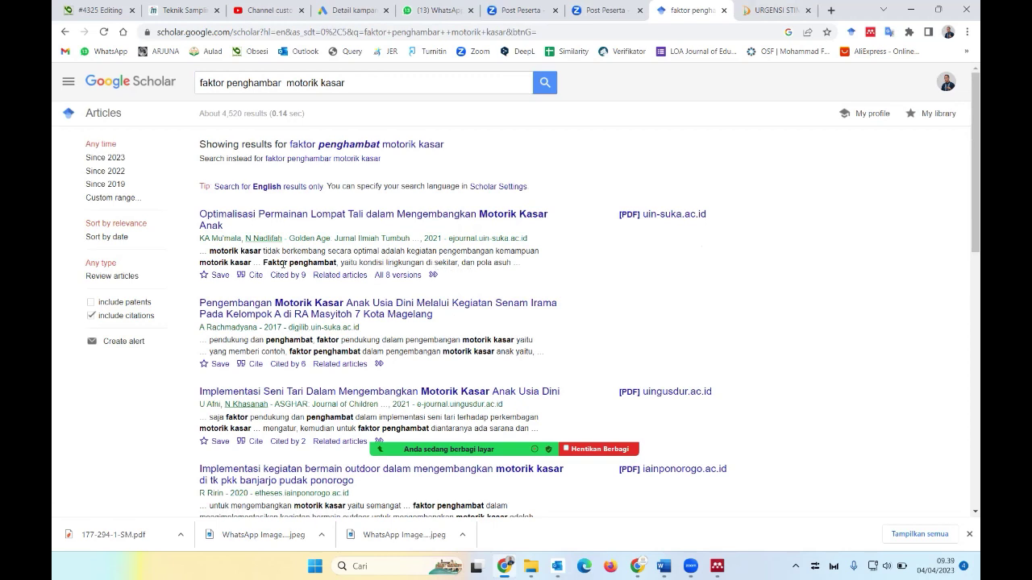
- Copy the first result's snippet on hindering factors and return to Dokumen1
left_click_drag(265, 263, 514, 263)
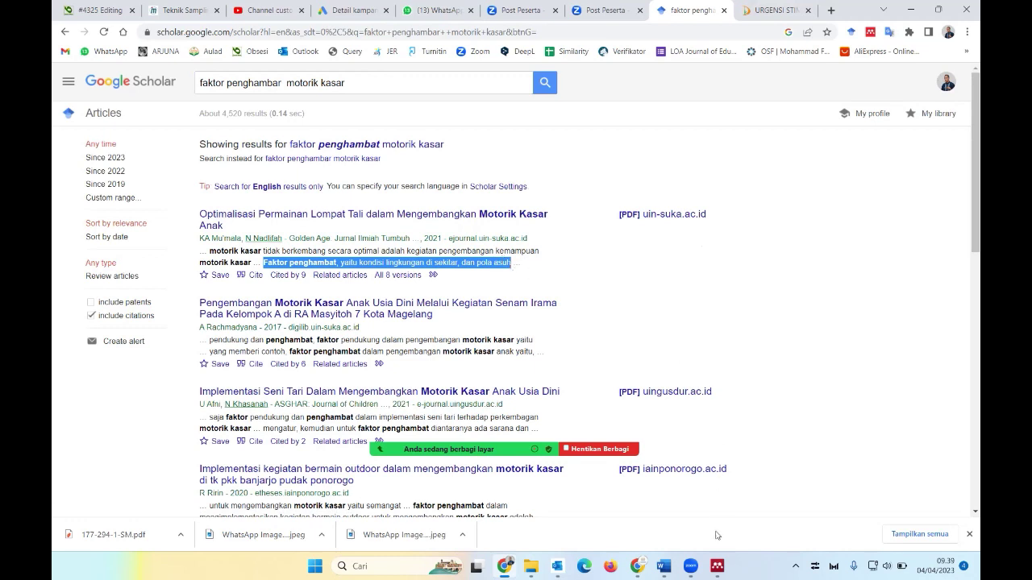
left_click(661, 568)
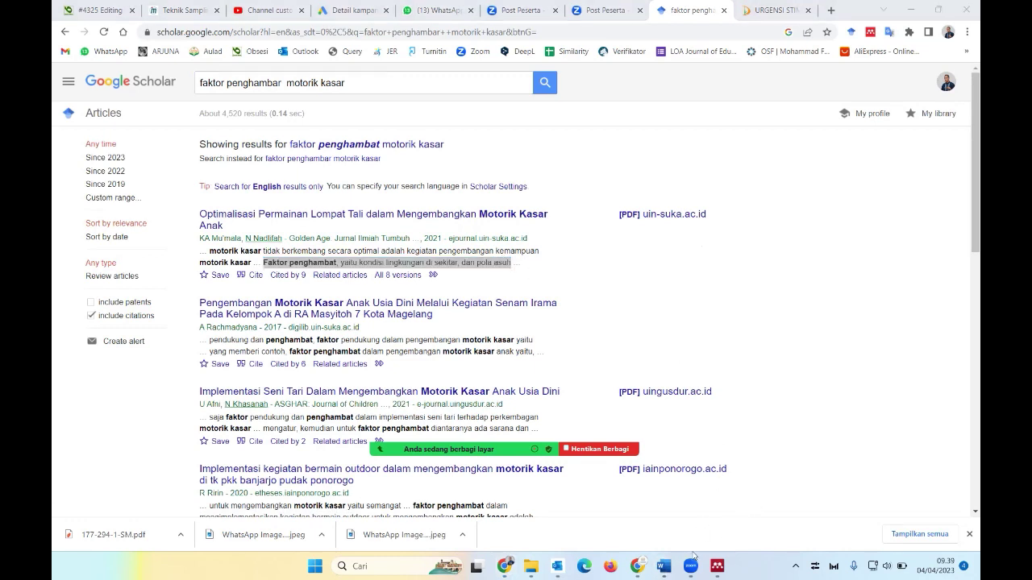
mouse_move(663, 565)
left_click(768, 520)
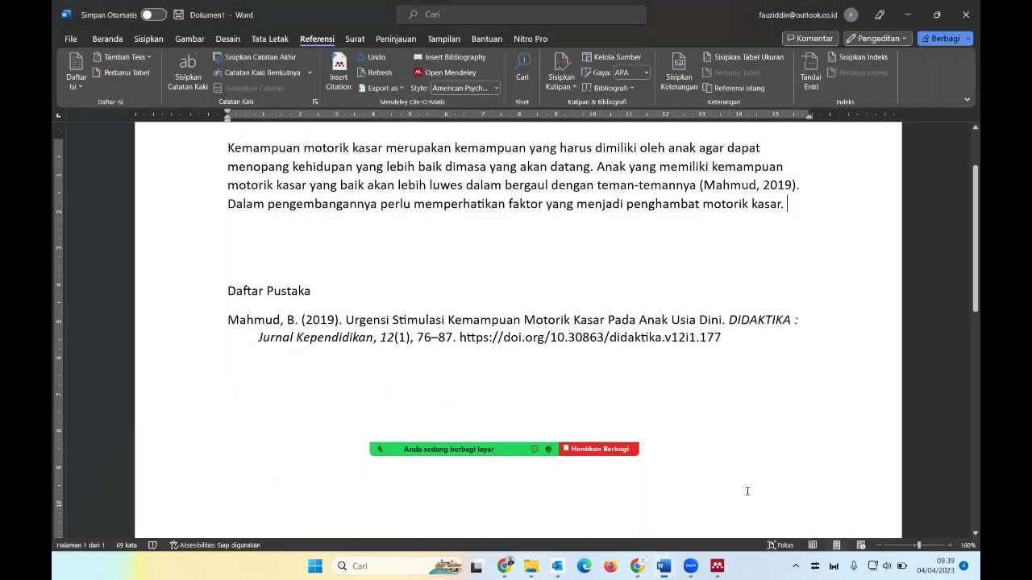
- Paste the snippet as plain text ending in 'pola asuh' and close it with a period
left_click(108, 40)
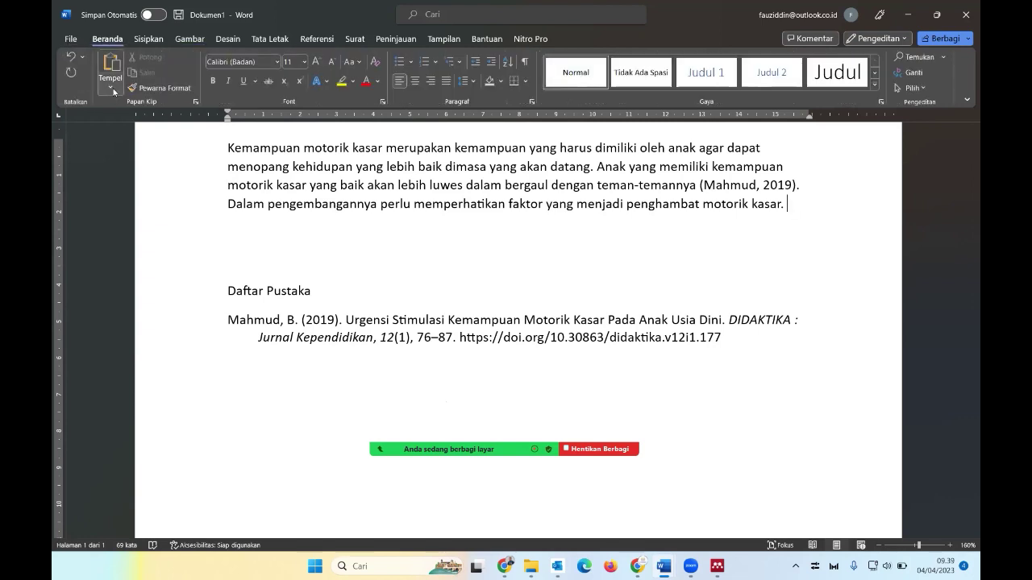
left_click(110, 87)
left_click(149, 125)
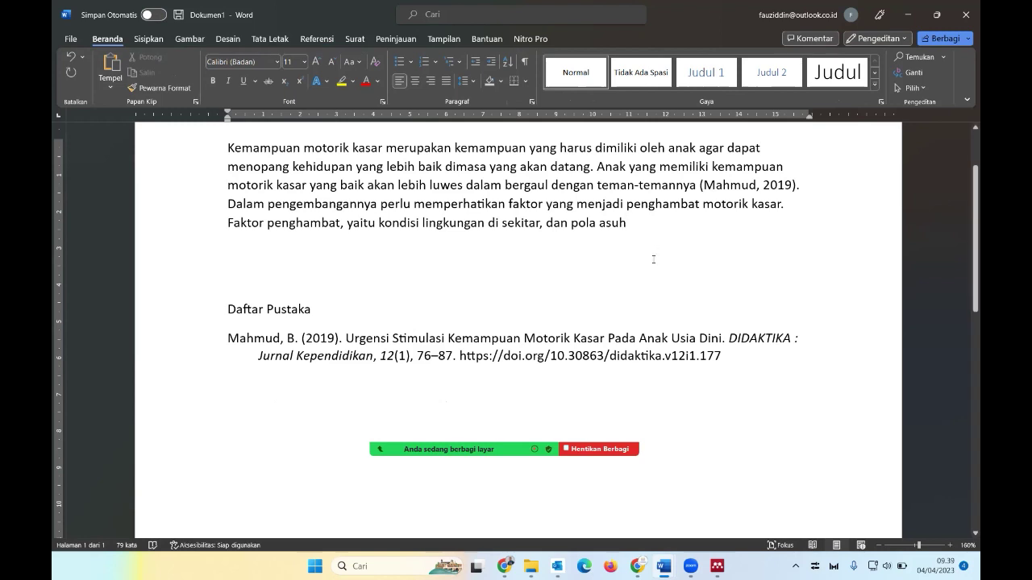
type(".")
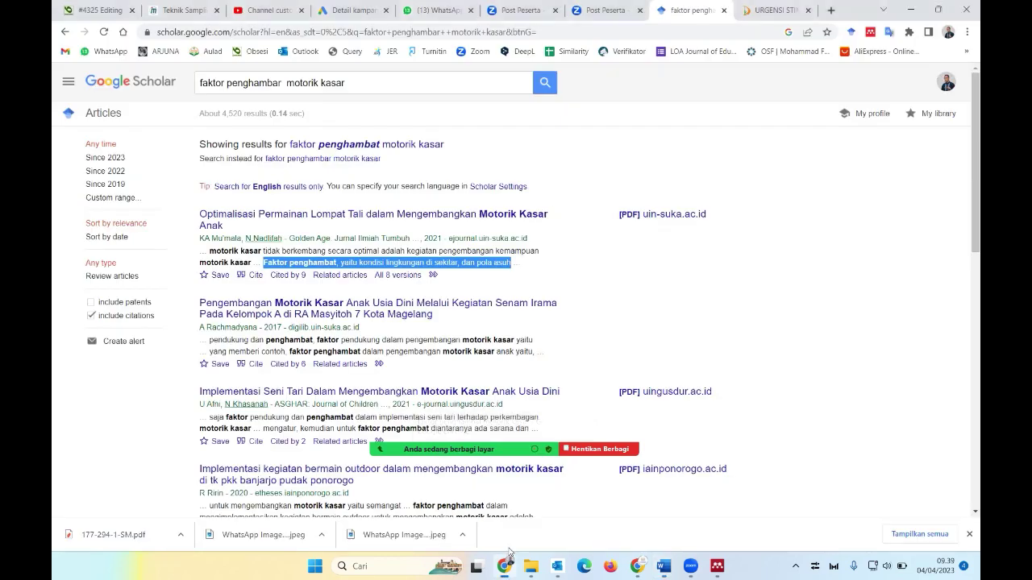
left_click(504, 500)
- Download the Optimalisasi Permainan Lompat Tali paper's Scholar citation as a RefMan scholar.ris file
left_click(252, 278)
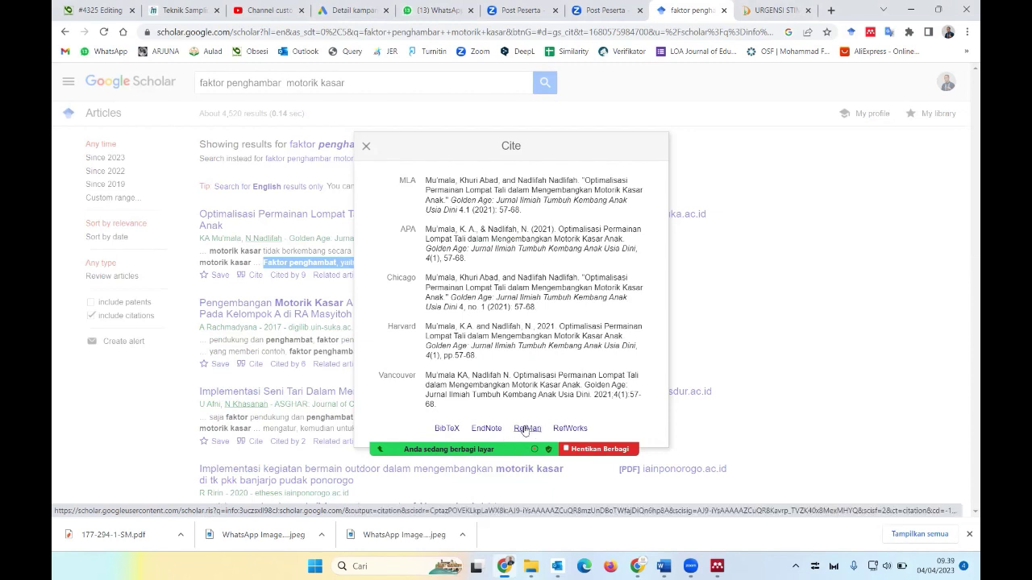
left_click(521, 430)
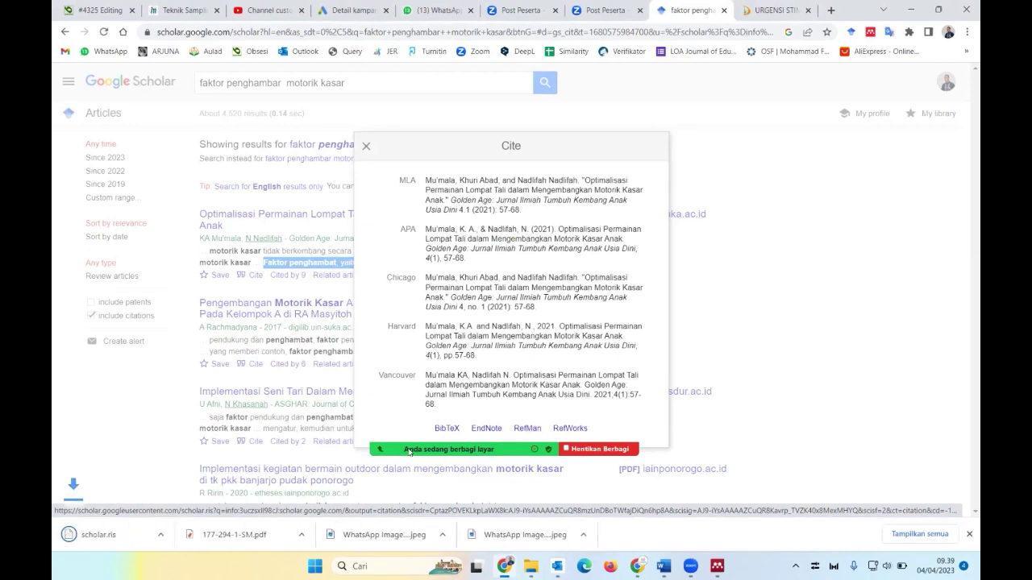
- Import scholar.ris into the Mendeley library through File > Import > RIS
left_click(713, 567)
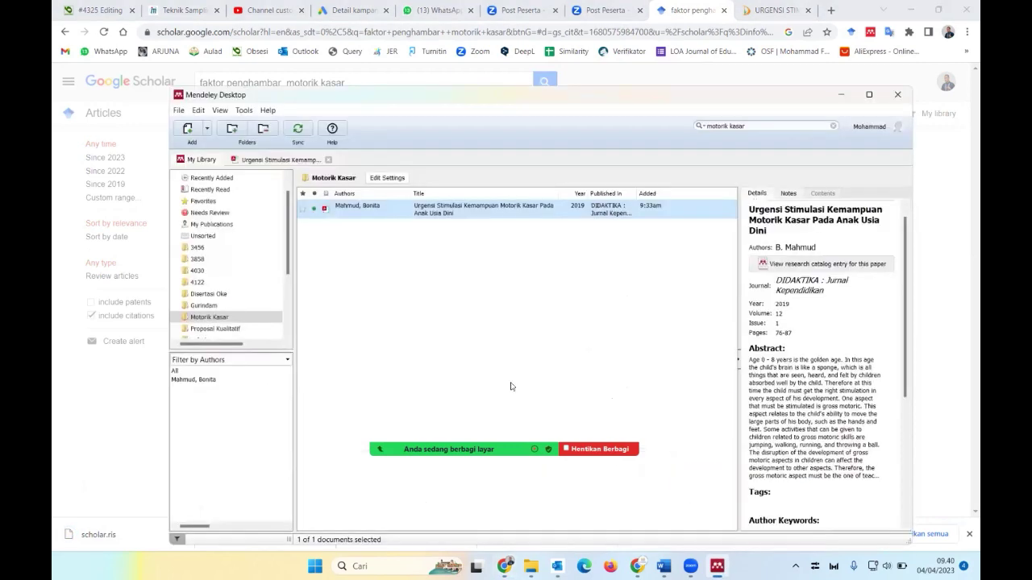
left_click(178, 111)
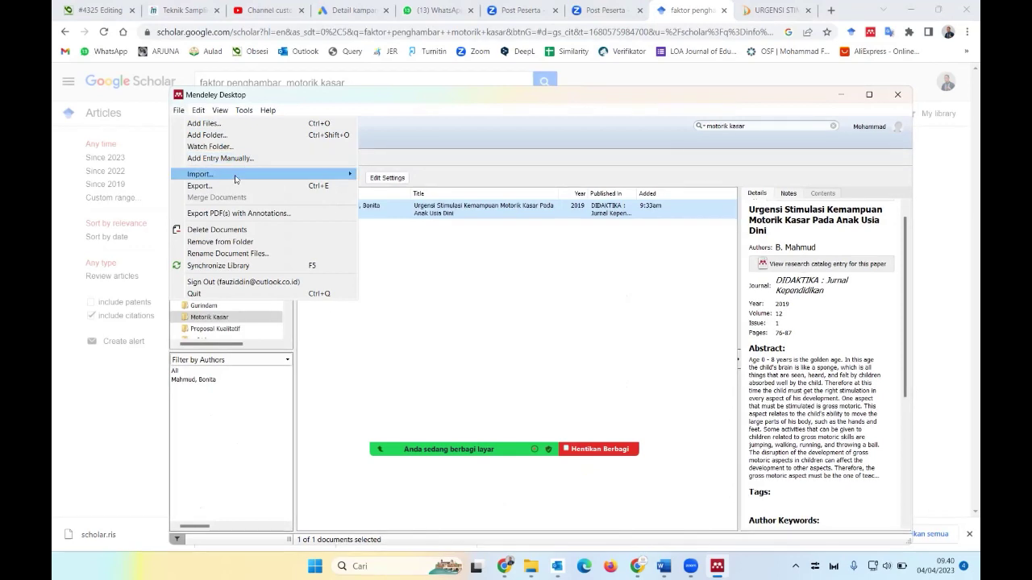
mouse_move(200, 174)
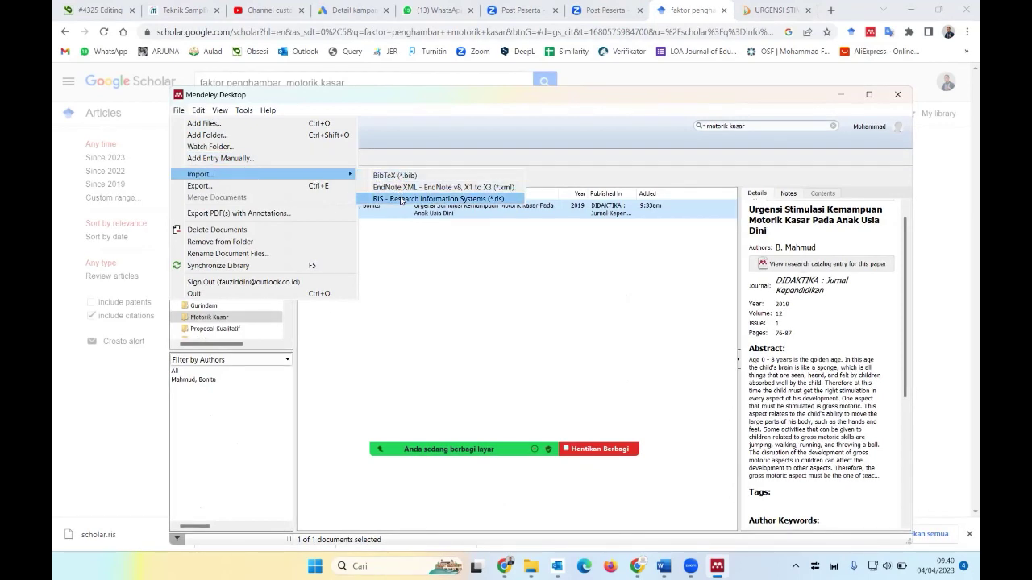
left_click(400, 199)
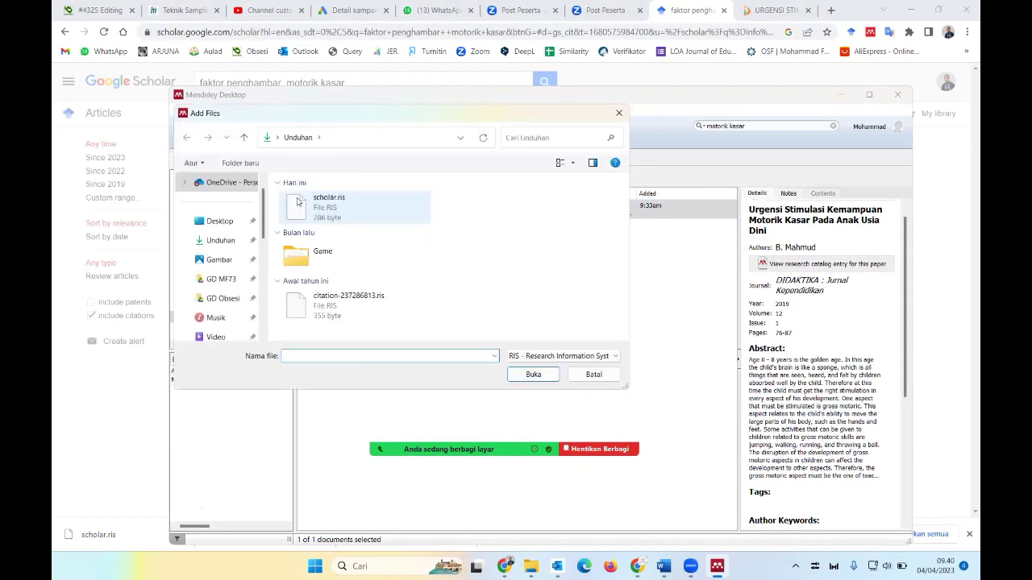
left_click(294, 205)
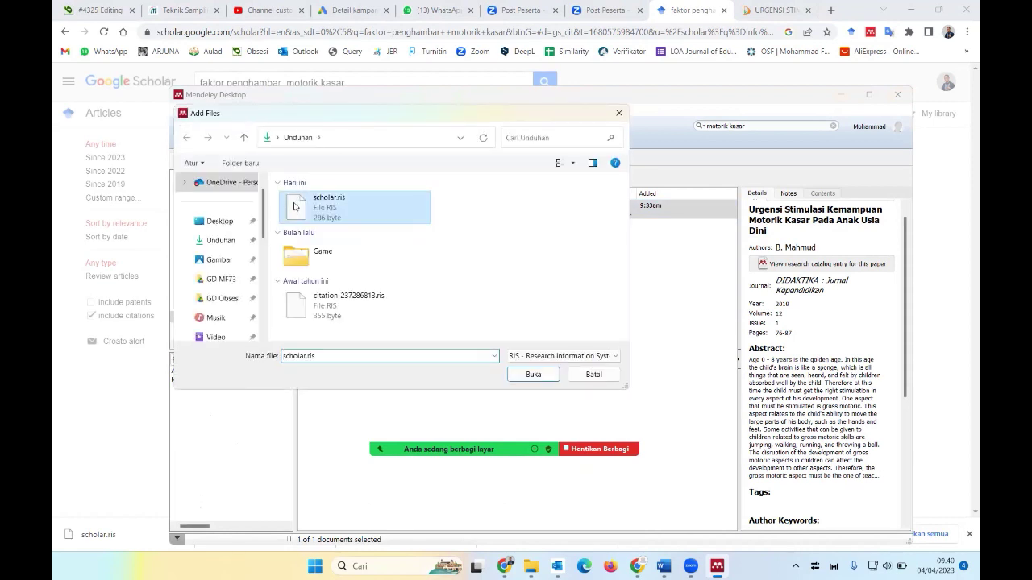
left_click(535, 376)
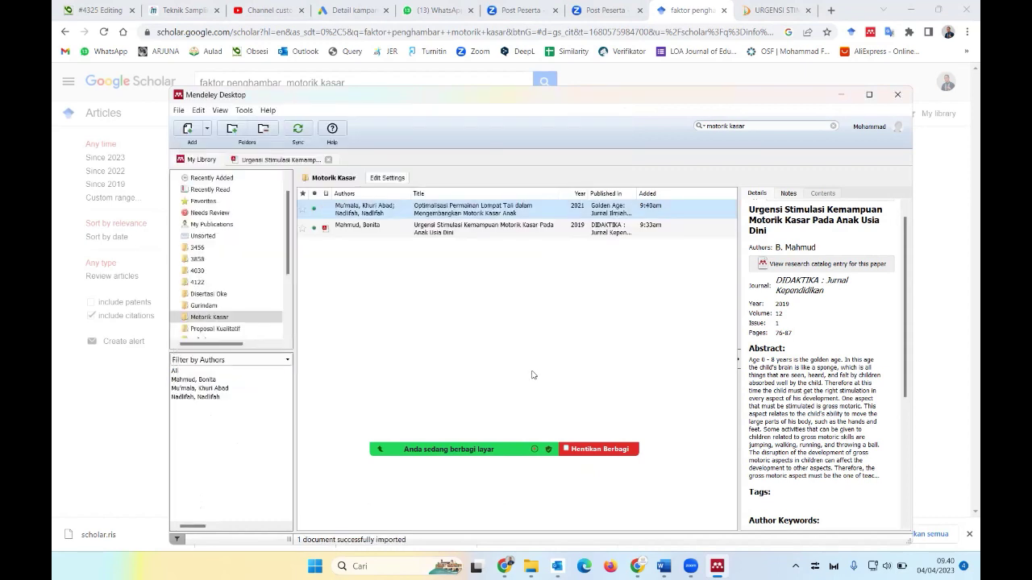
- Check and correct the author names of the imported Optimalisasi paper, then return to Chrome
left_click(391, 215)
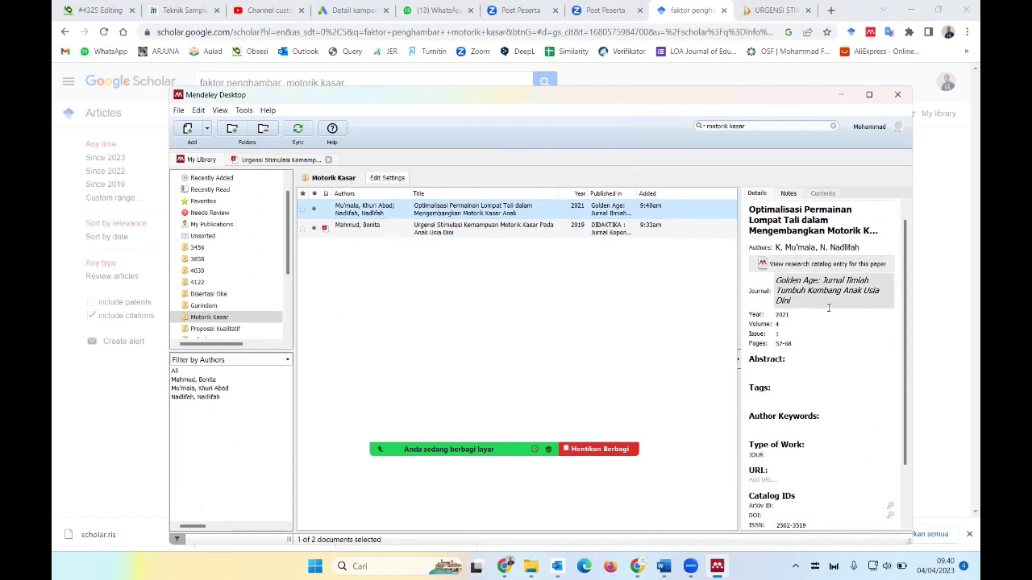
scroll(827, 307, "down", 1)
scroll(838, 404, "down", 1)
scroll(834, 403, "down", 1)
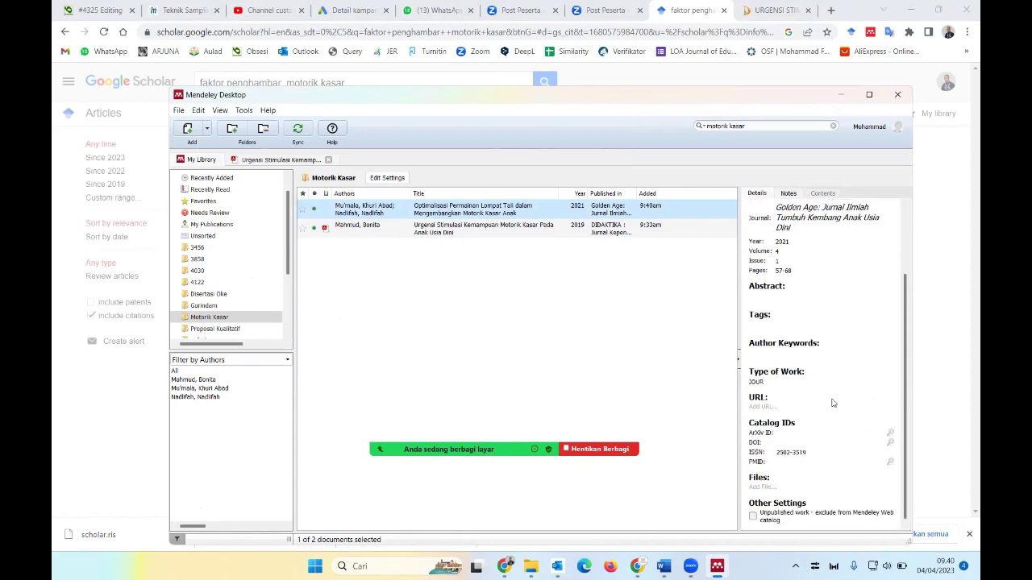
scroll(834, 338, "up", 1)
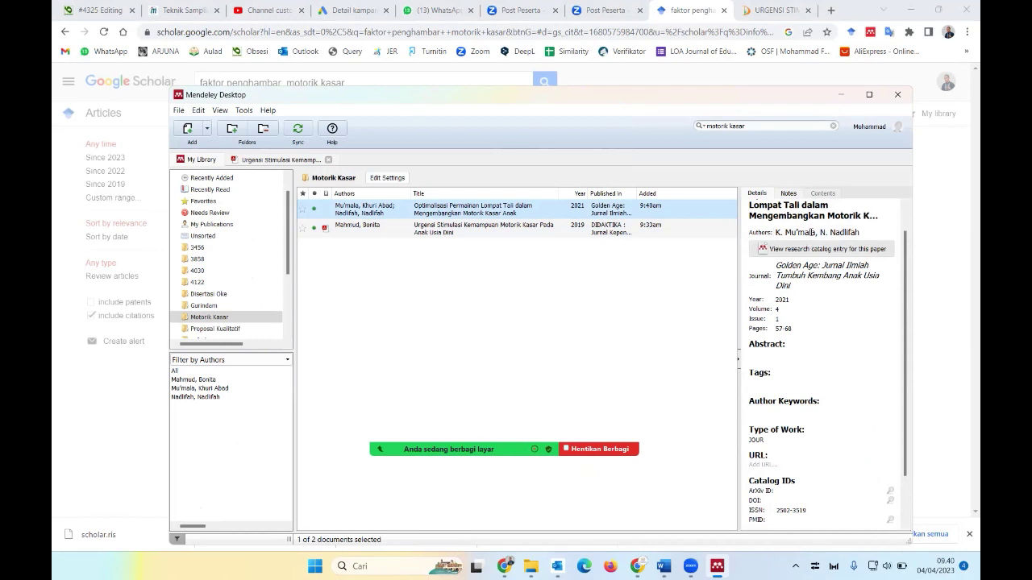
left_click(810, 233)
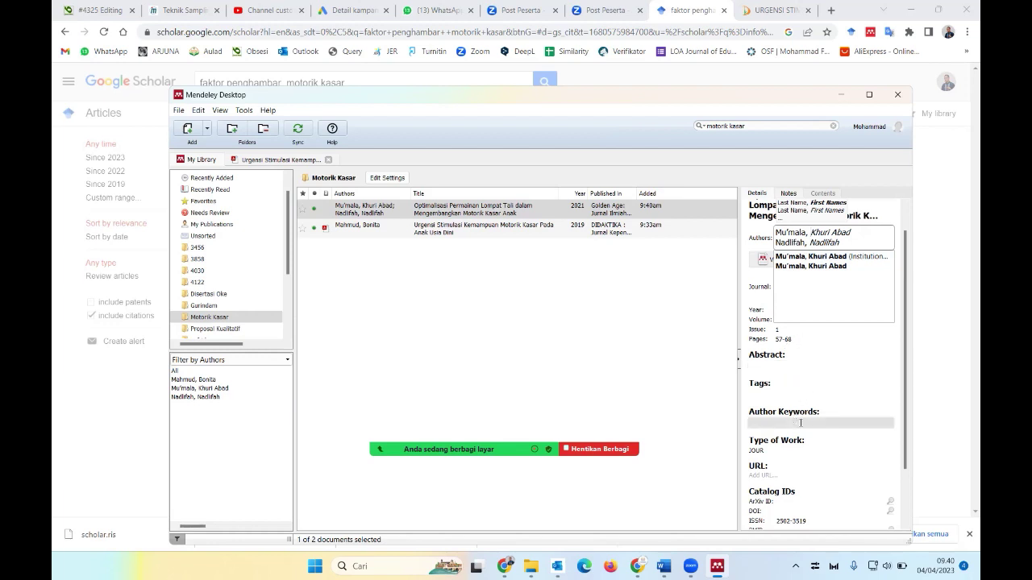
scroll(818, 467, "down", 1)
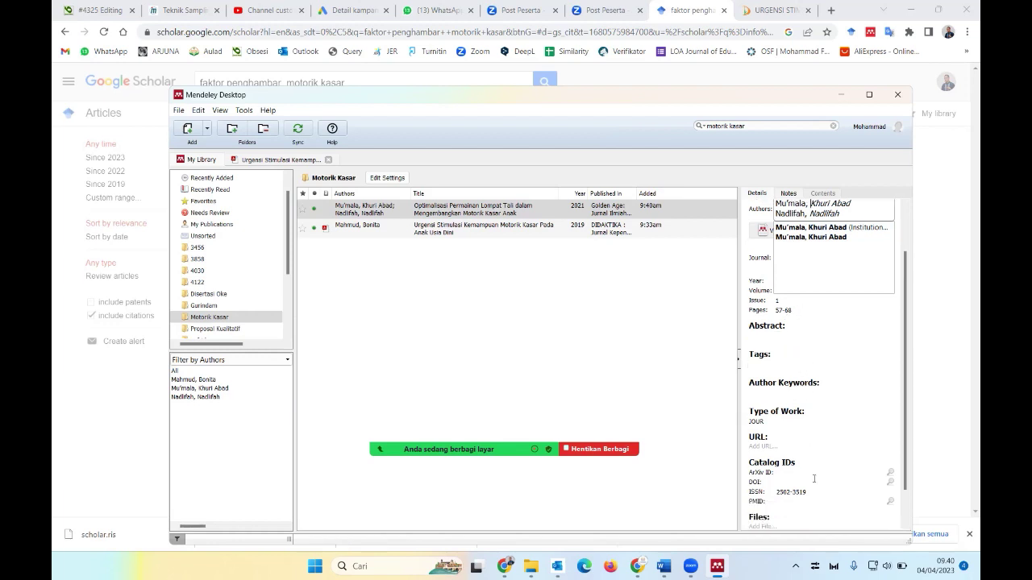
left_click(783, 481)
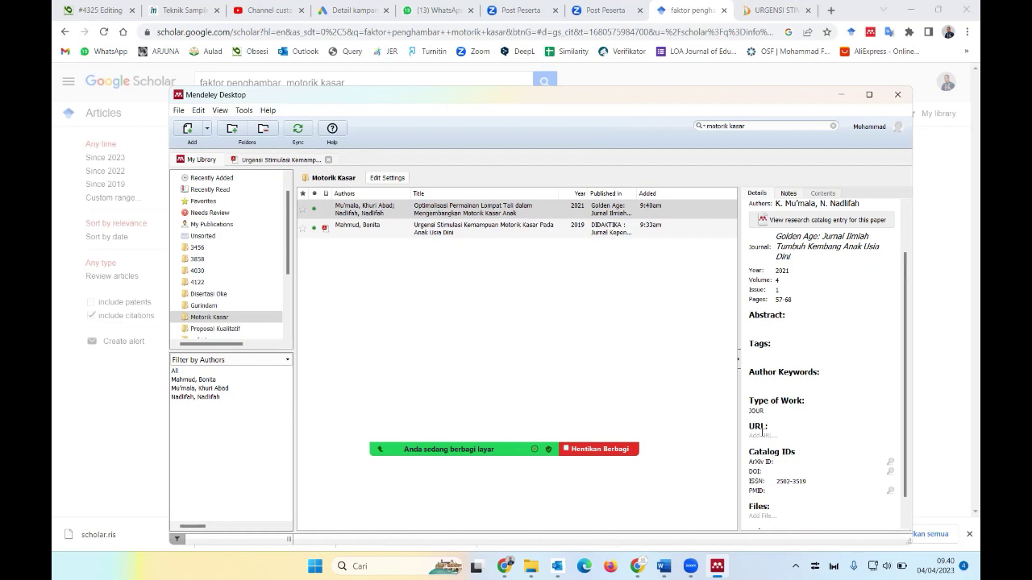
left_click(688, 11)
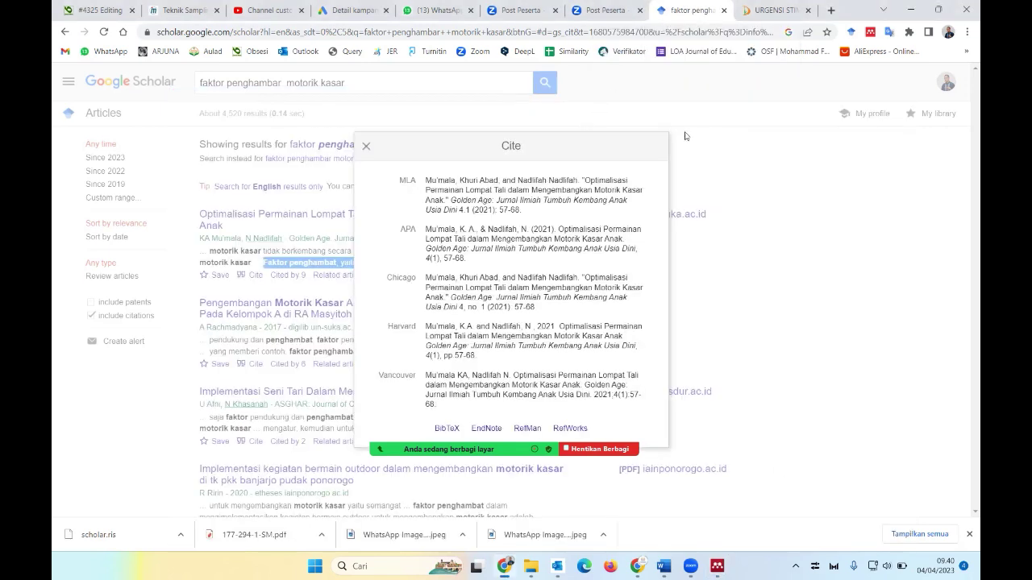
- Open the Optimalisasi paper's PDF link in a new tab and copy the link address
left_click(714, 129)
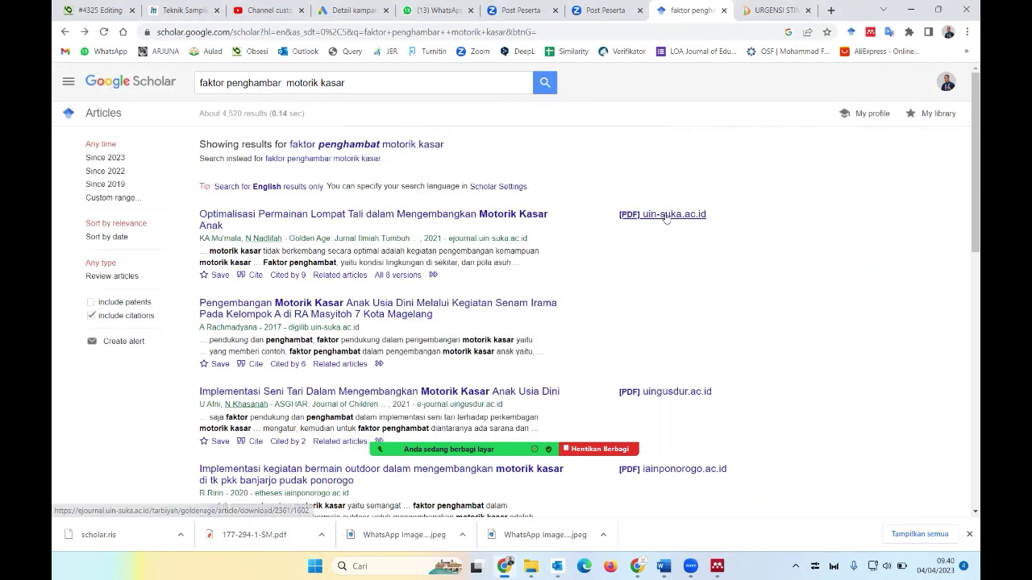
right_click(665, 216)
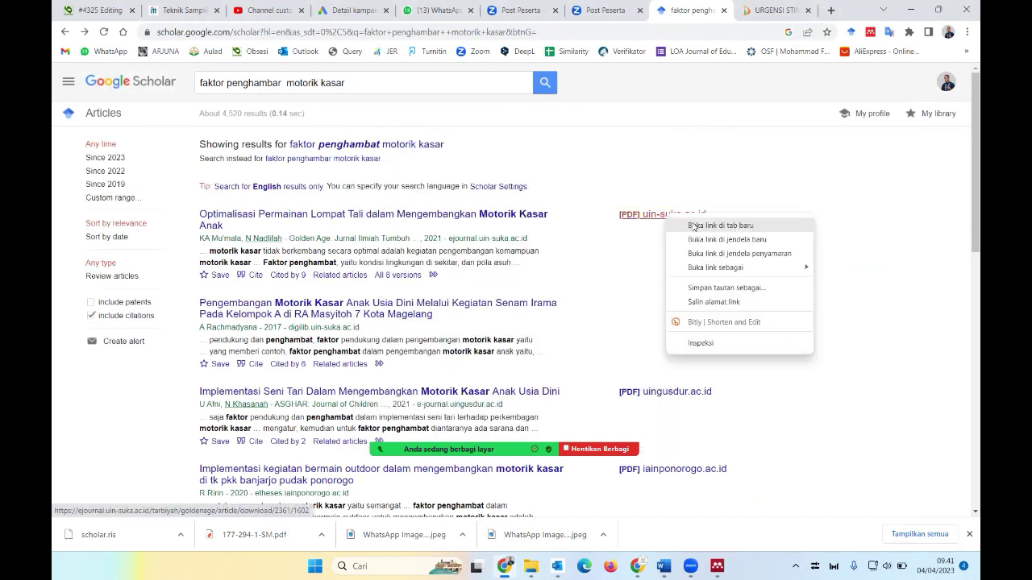
left_click(695, 226)
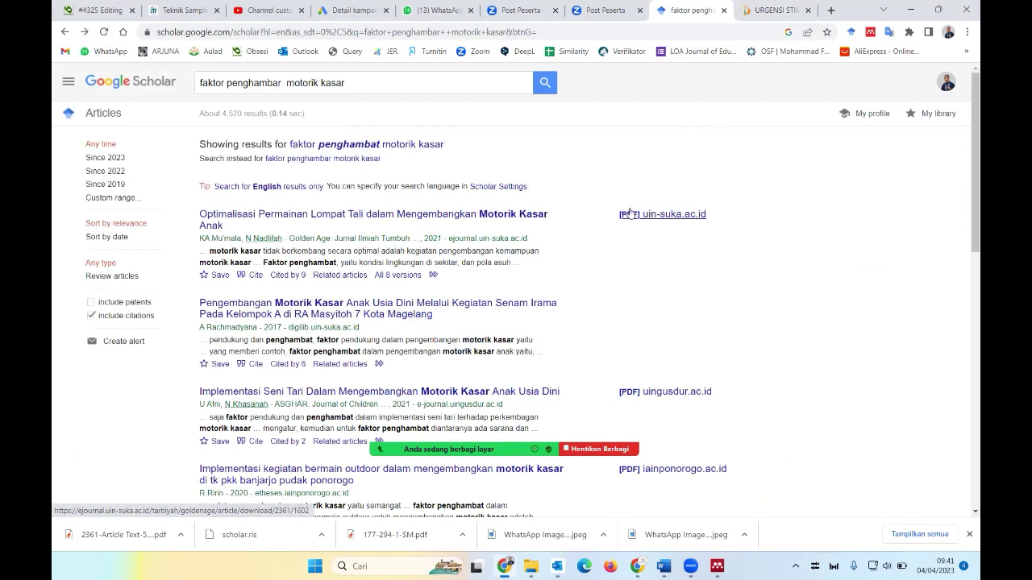
right_click(627, 211)
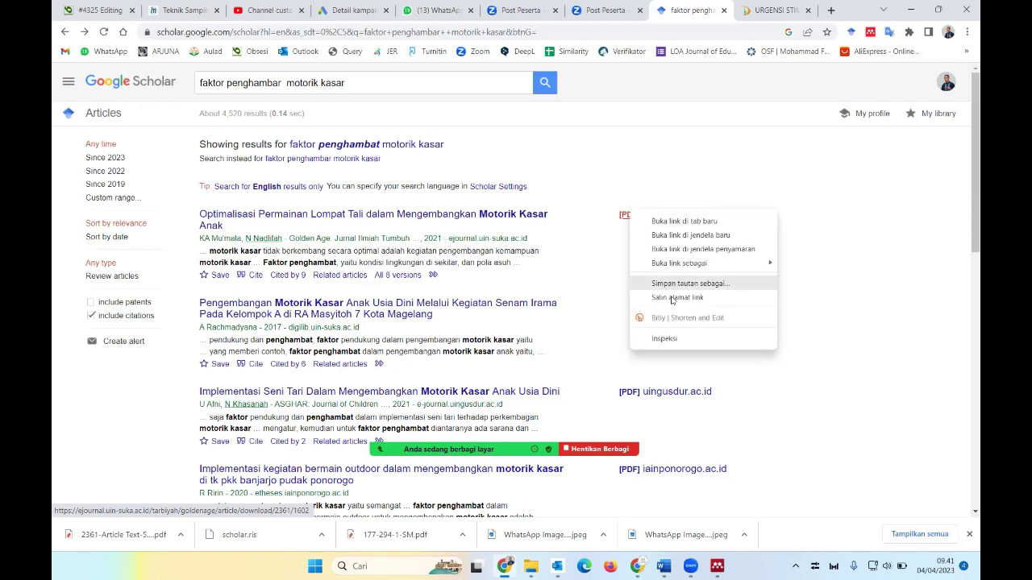
left_click(671, 297)
left_click(761, 10)
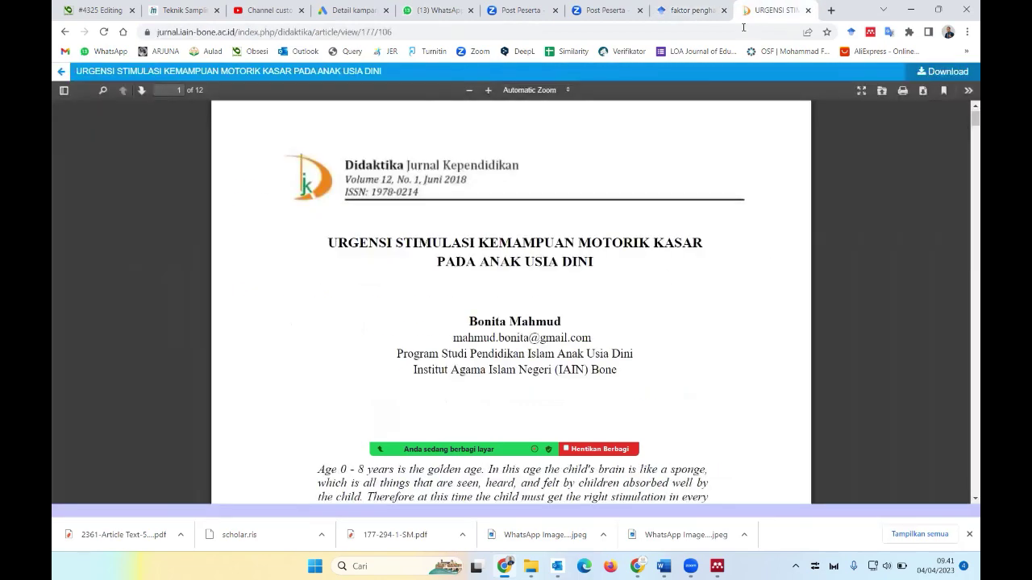
- Turn the PDF link into the article page address by changing 'download' to 'view' and removing /1602
left_click(734, 33)
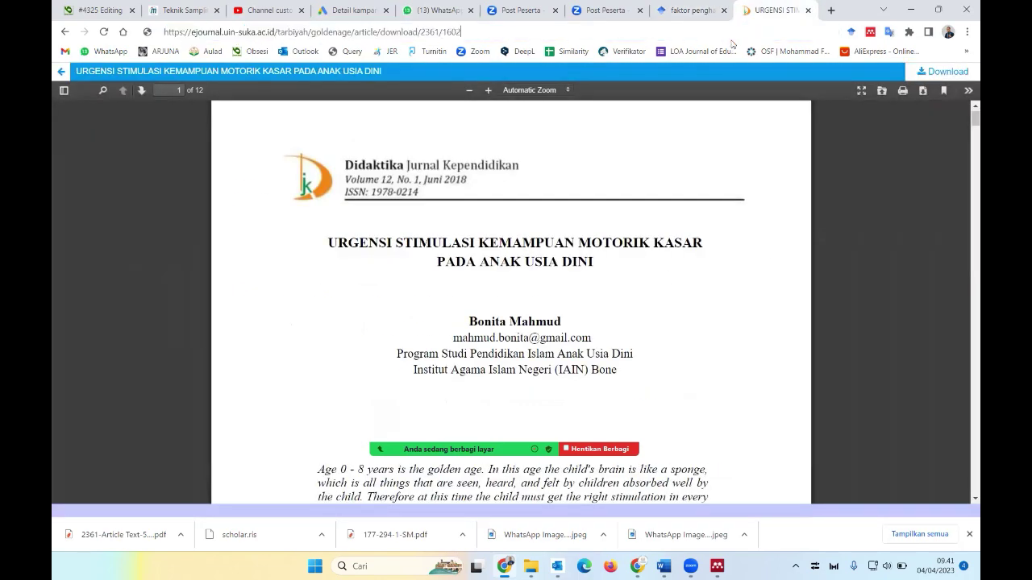
key("ctrl+v")
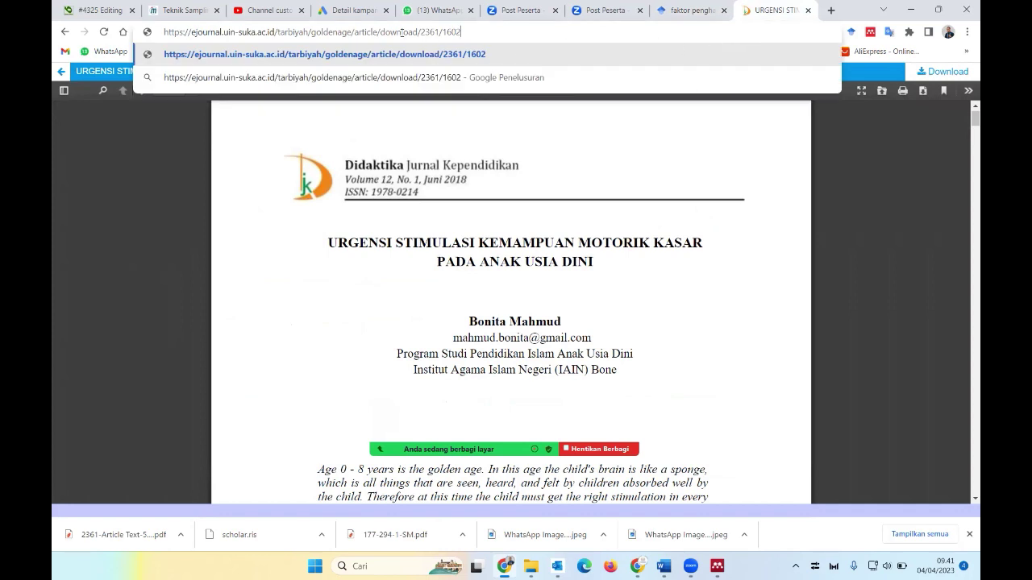
double_click(401, 31)
type("v")
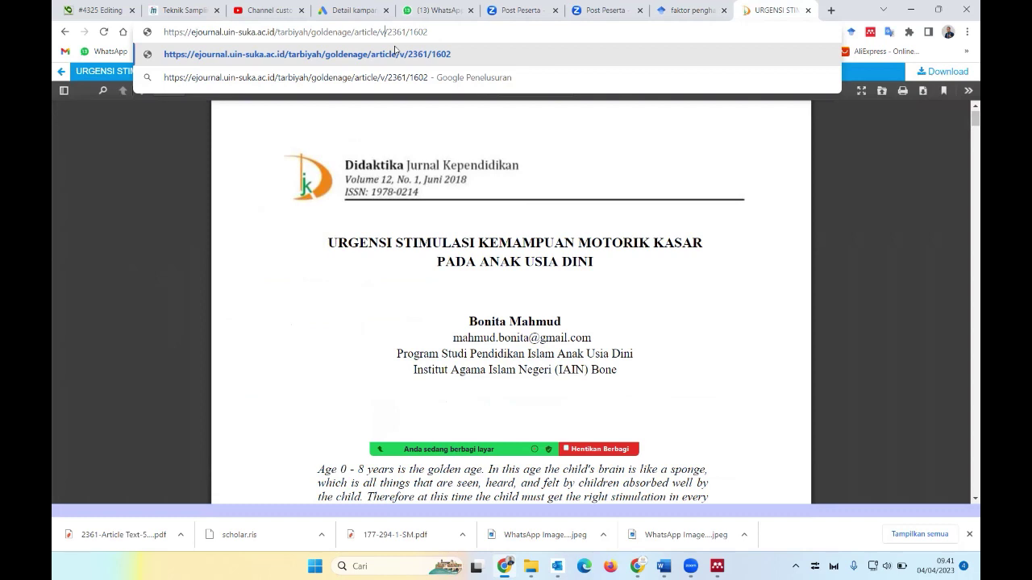
type("iew")
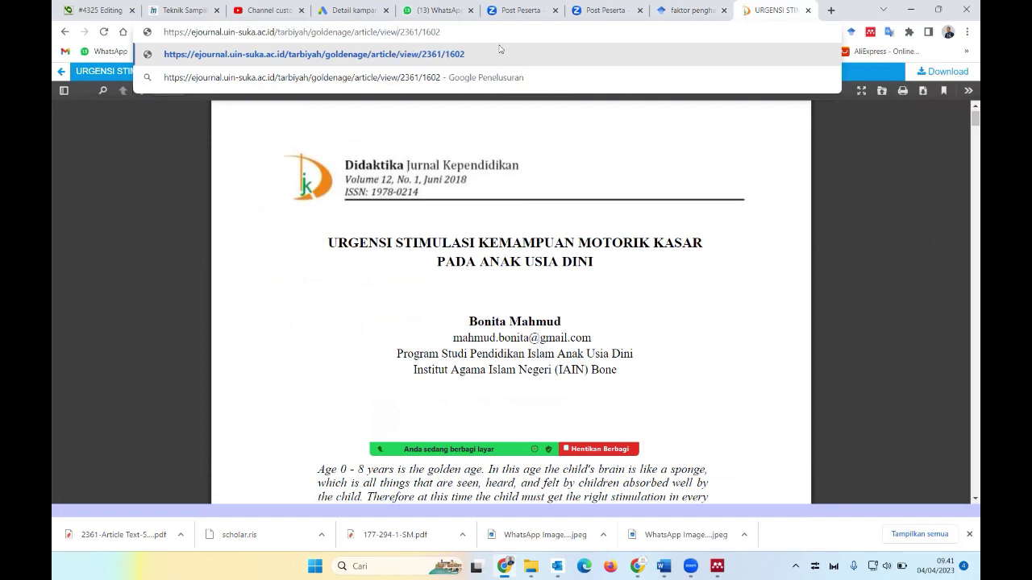
key("Return")
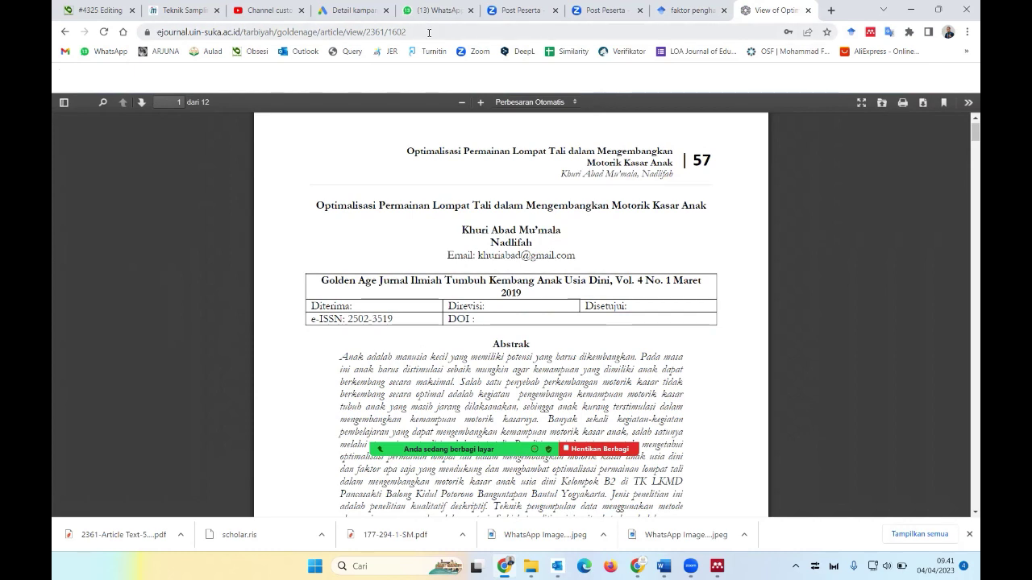
left_click(429, 33)
left_click(435, 32)
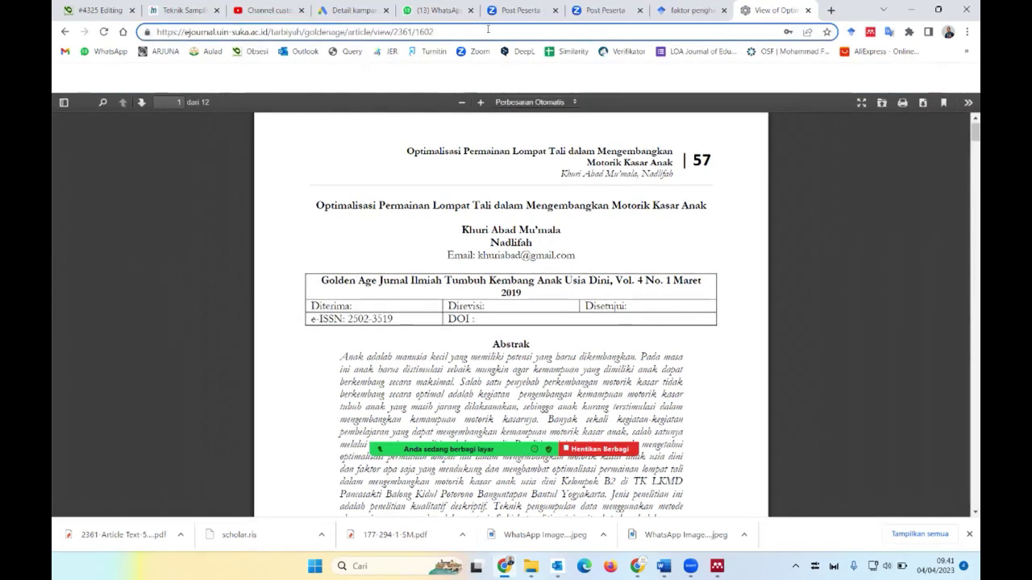
key("BackSpace")
key("BackSpace")
key("BackSpace")
key("BackSpace")
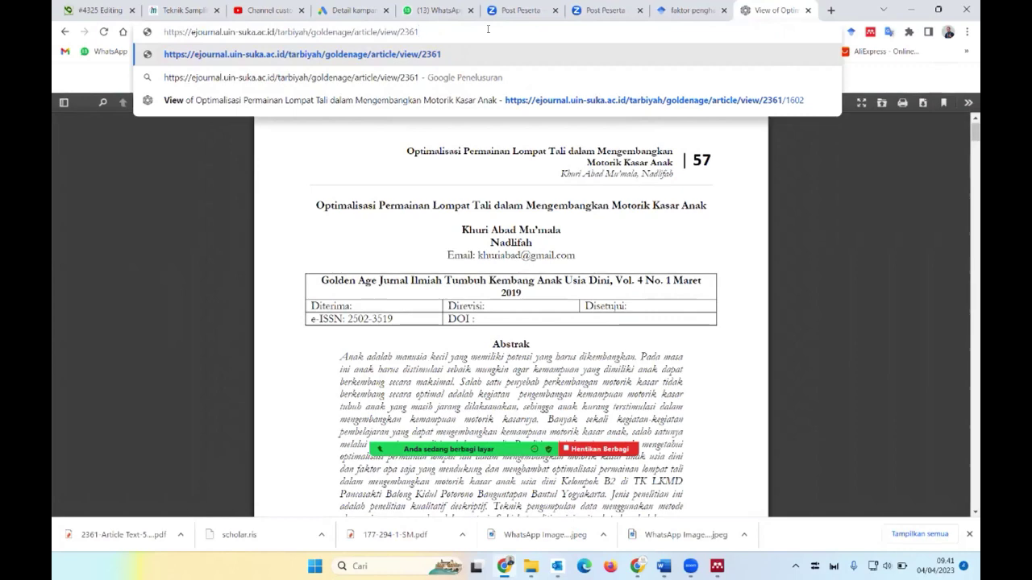
key("Return")
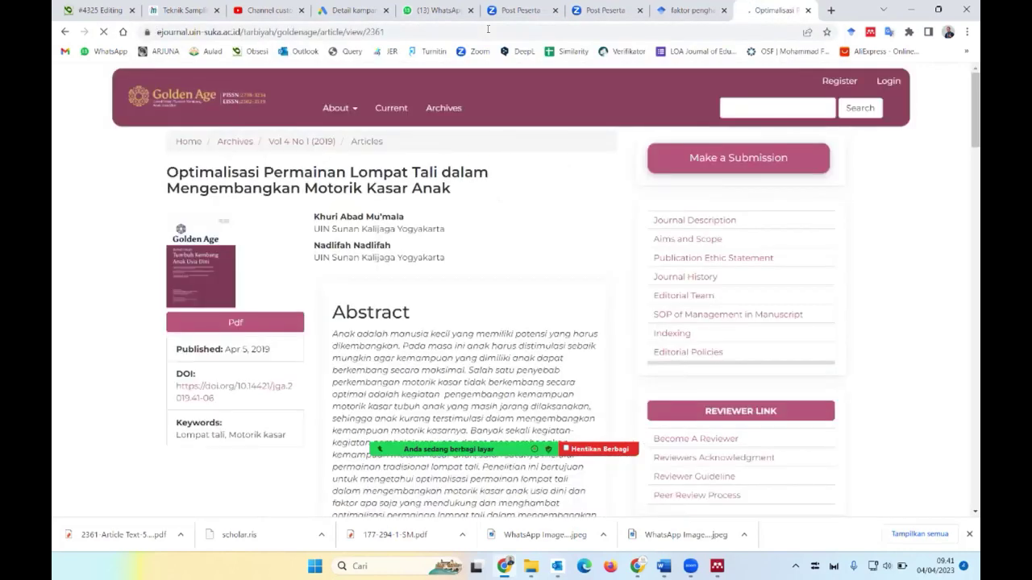
- Copy the Golden Age article page's web address with Salin
left_click(399, 32)
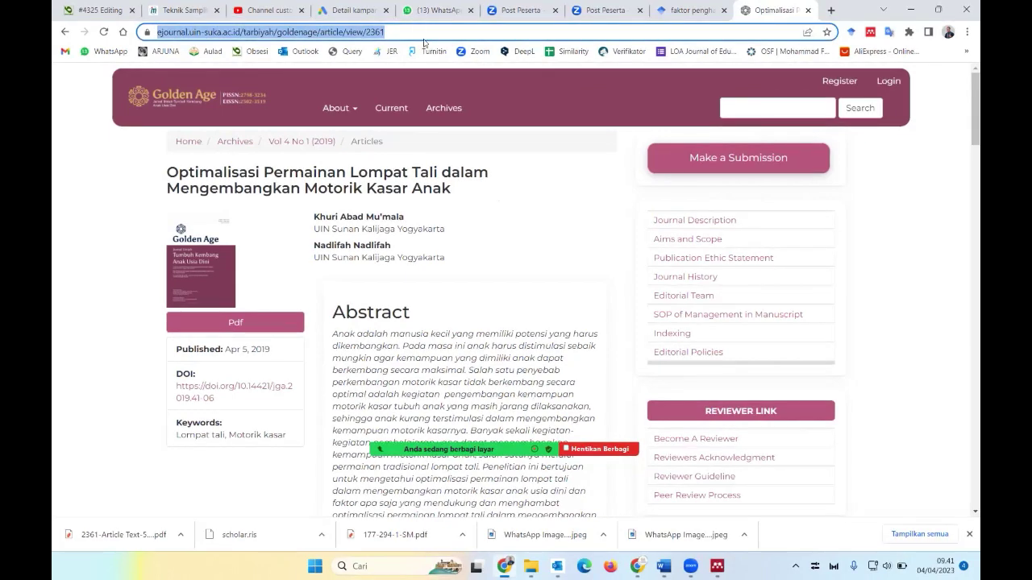
right_click(336, 34)
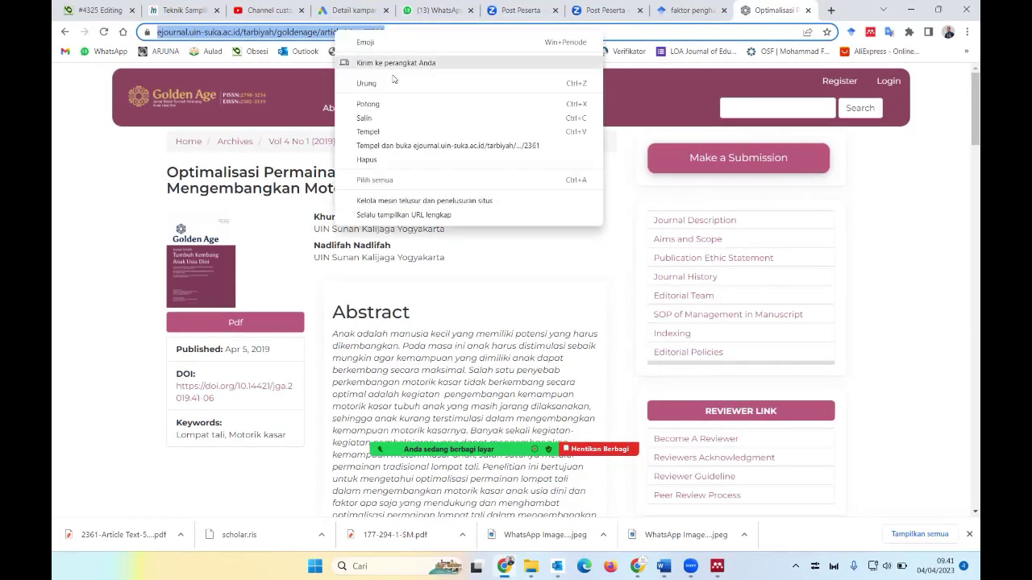
left_click(389, 118)
- Paste the article URL into the Golden Age paper's URL field in Mendeley, then go back to Word
left_click(717, 566)
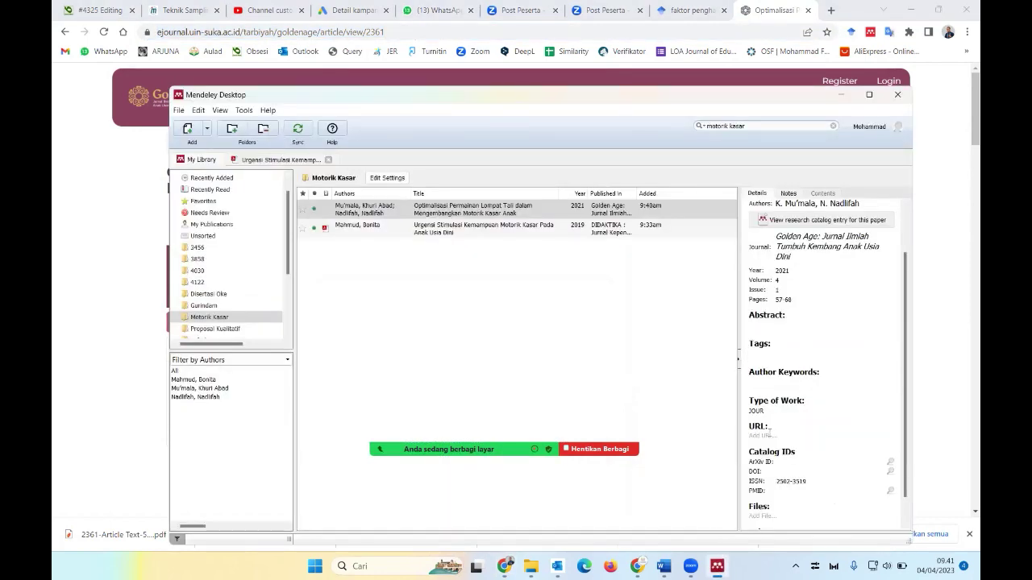
left_click(765, 434)
key("ctrl+v")
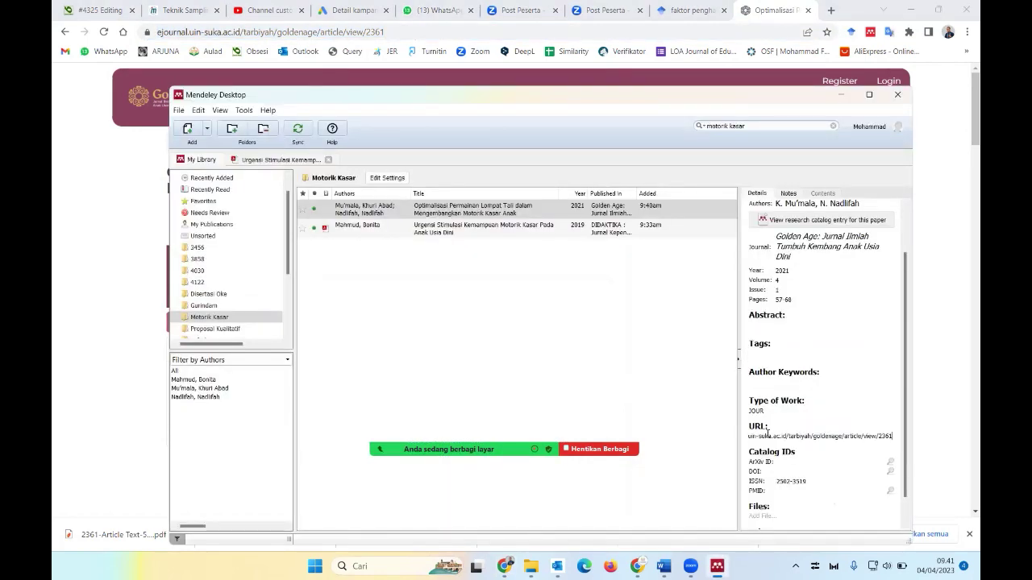
left_click(511, 226)
left_click(511, 213)
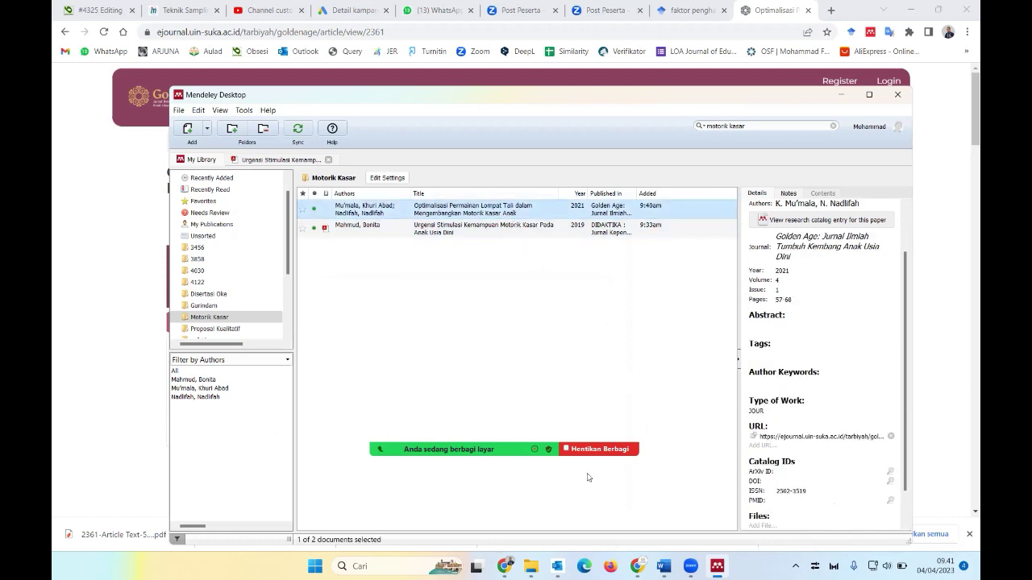
mouse_move(662, 565)
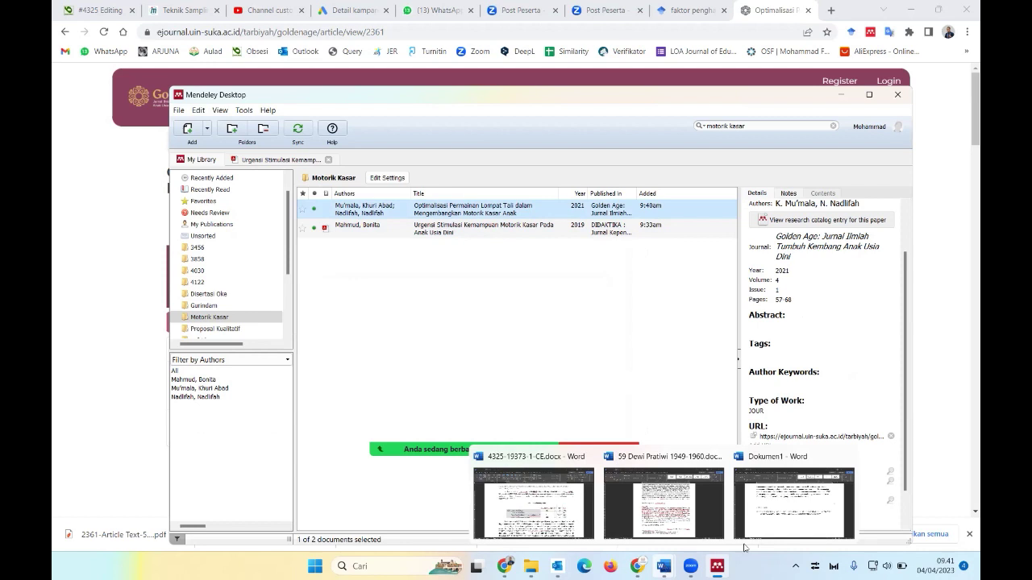
left_click(798, 516)
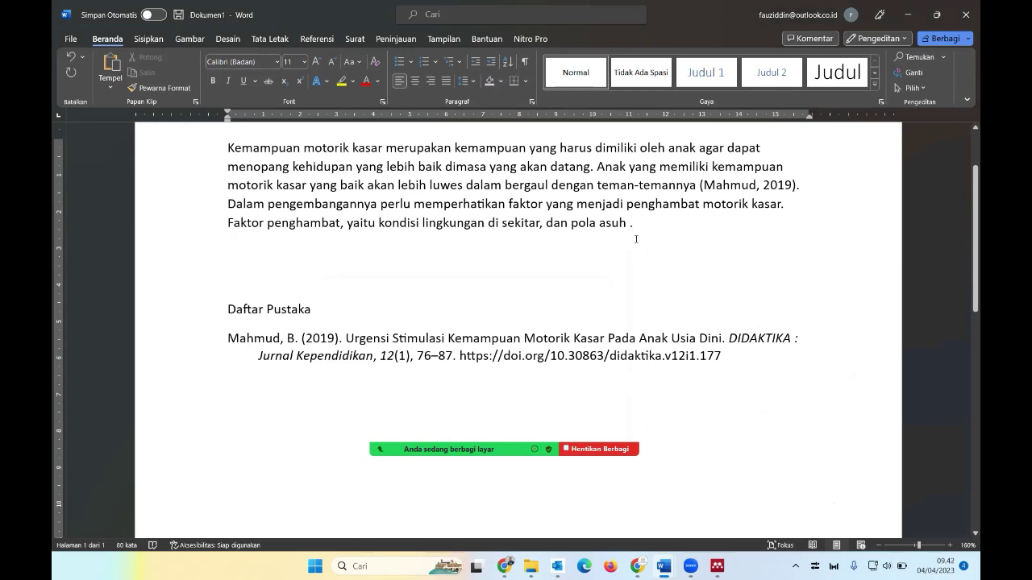
- Insert a Mendeley citation for the 2021 Golden Age skipping-rope paper using Referensi > Insert Citation
left_click(317, 38)
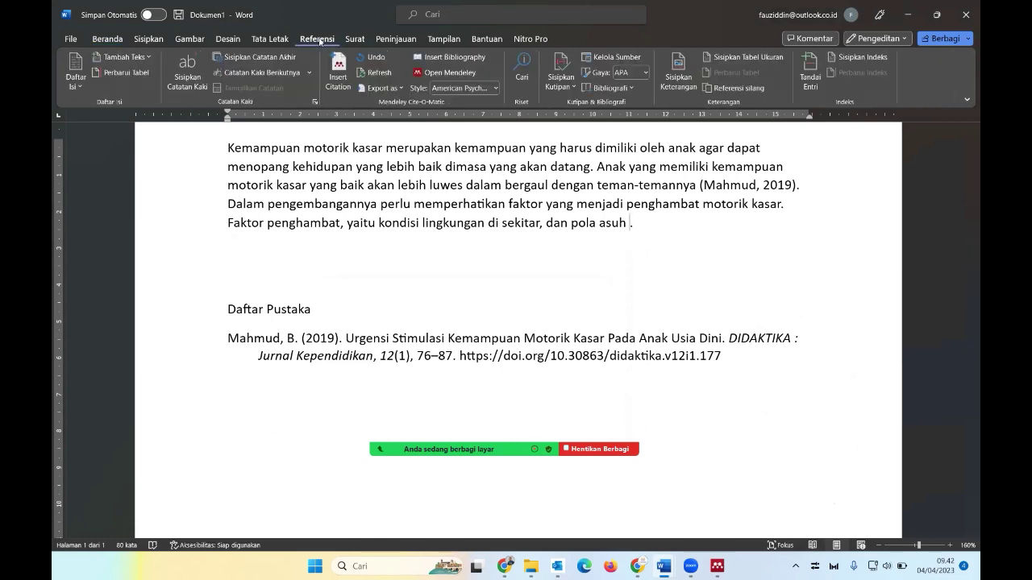
left_click(339, 81)
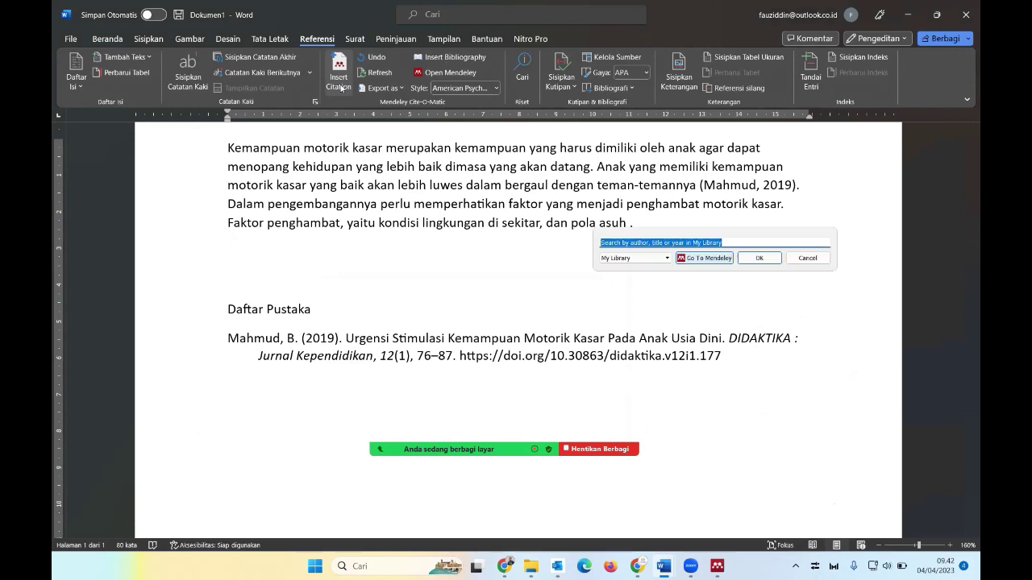
left_click(711, 259)
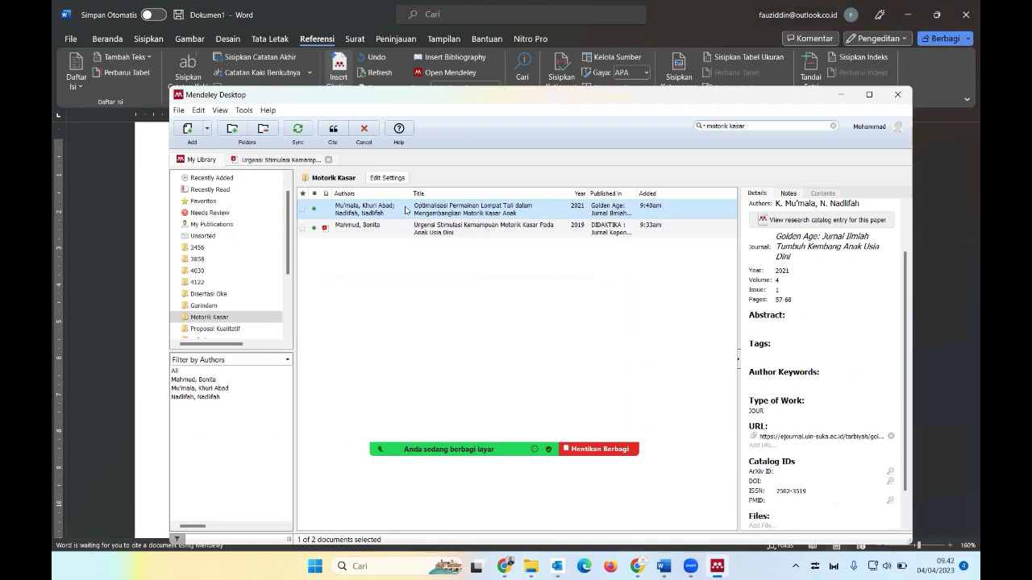
left_click(411, 232)
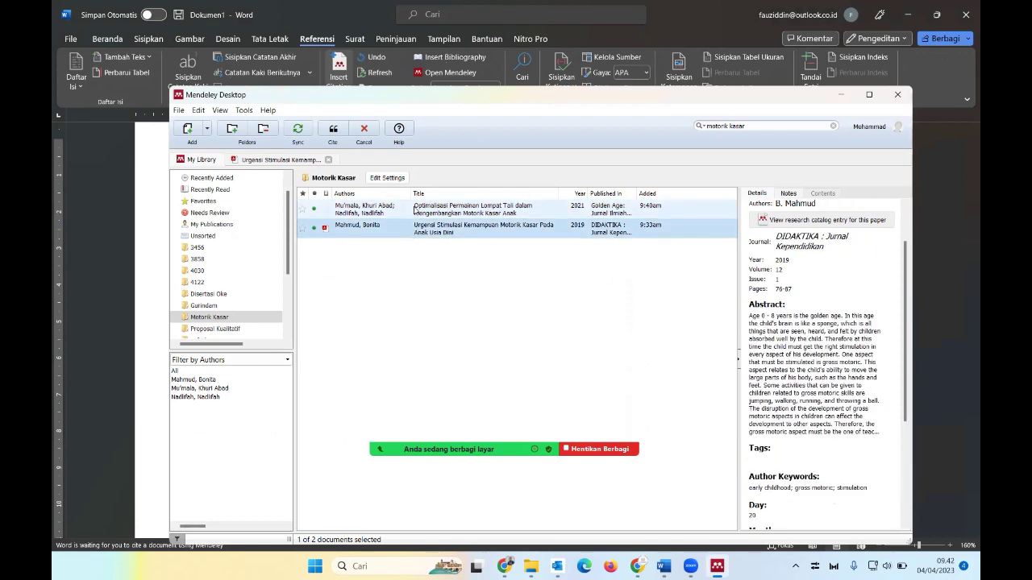
left_click(416, 209)
left_click(410, 233, "shift")
left_click(409, 233)
left_click(413, 212)
left_click(411, 233)
left_click(420, 208)
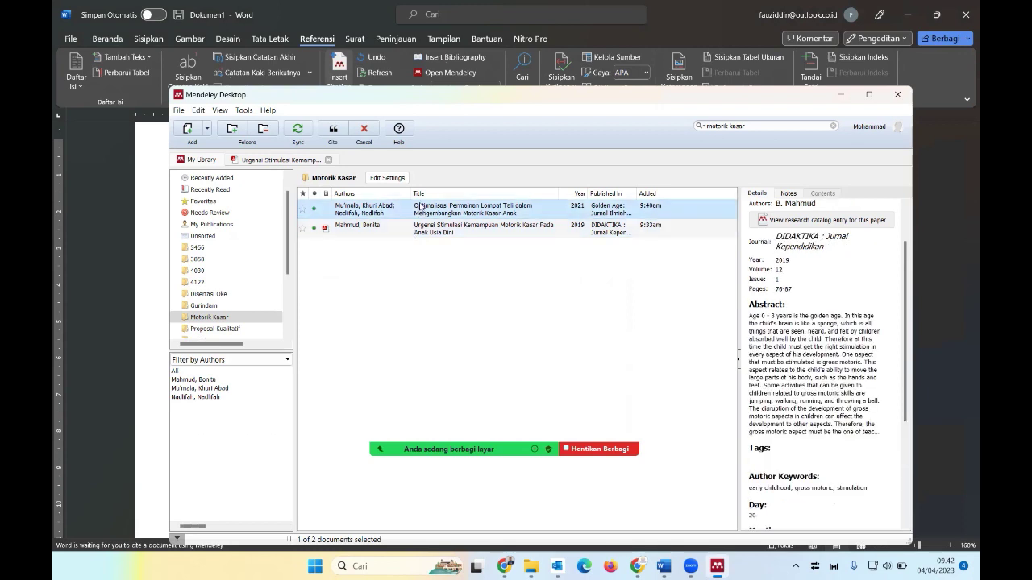
left_click(333, 130)
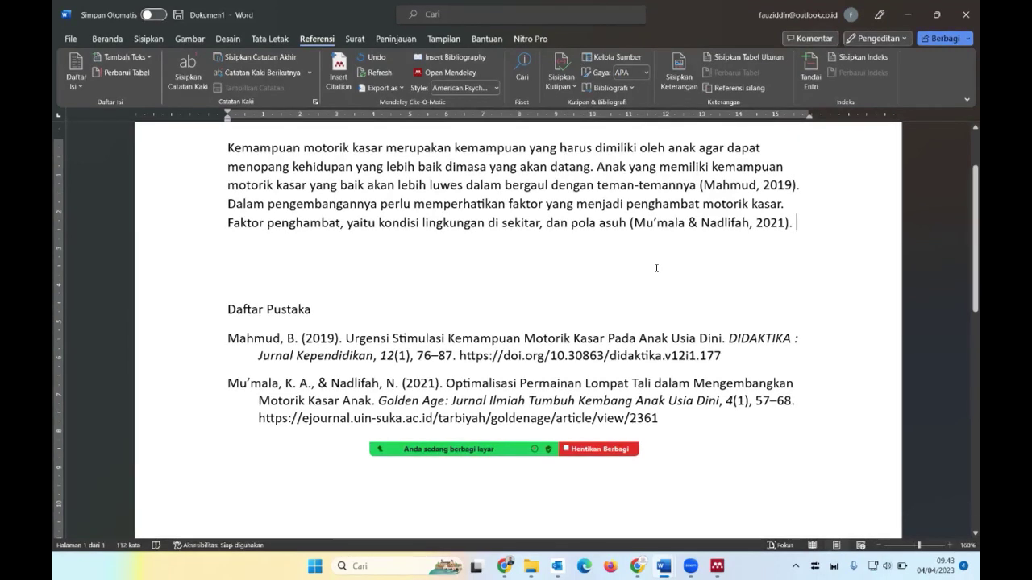
- Type 'Sedangkan faktor pendukung perkembangan motorik ini diantaranya adalah' after the citation
type("sedangkan ")
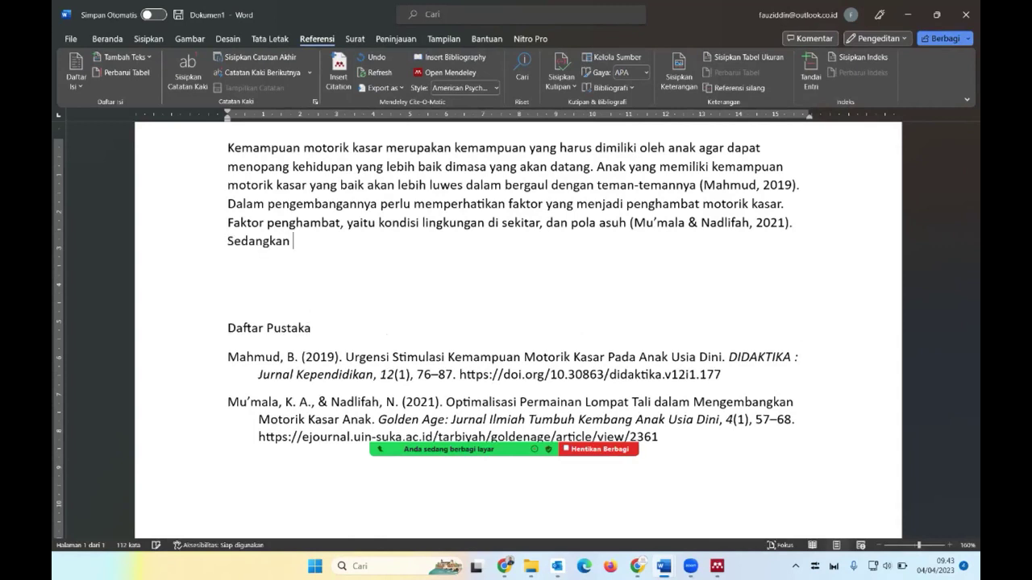
type("faktyor ya")
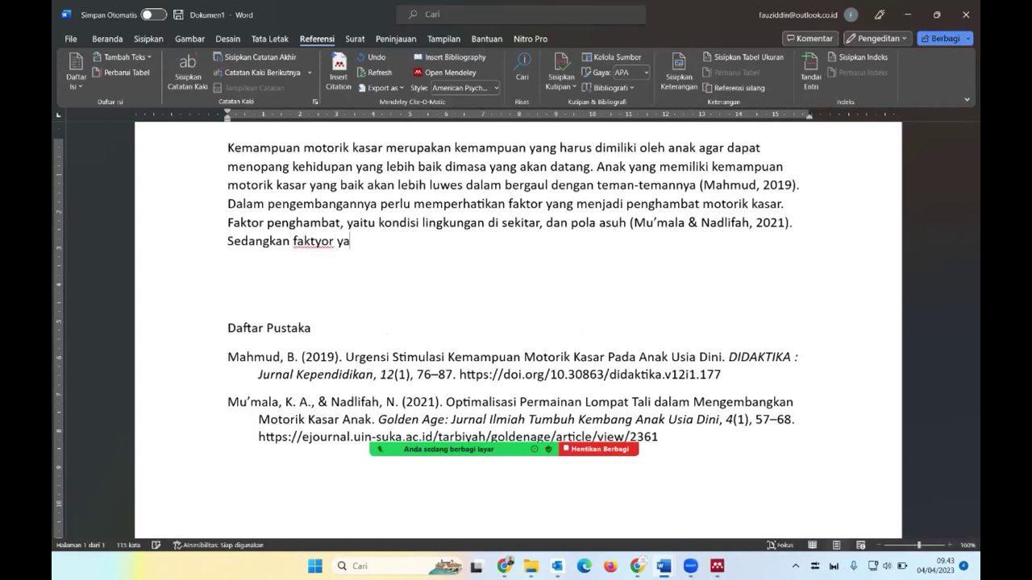
key("BackSpace")
key("BackSpace")
key("BackSpace")
key("BackSpace")
key("BackSpace")
key("BackSpace")
type("or ")
type("pendu")
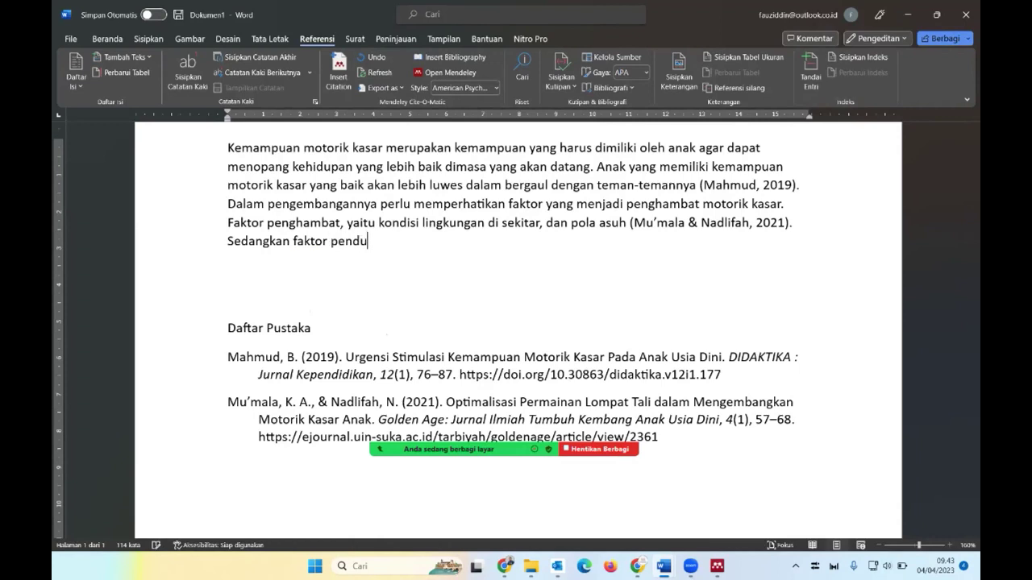
type("kung perke")
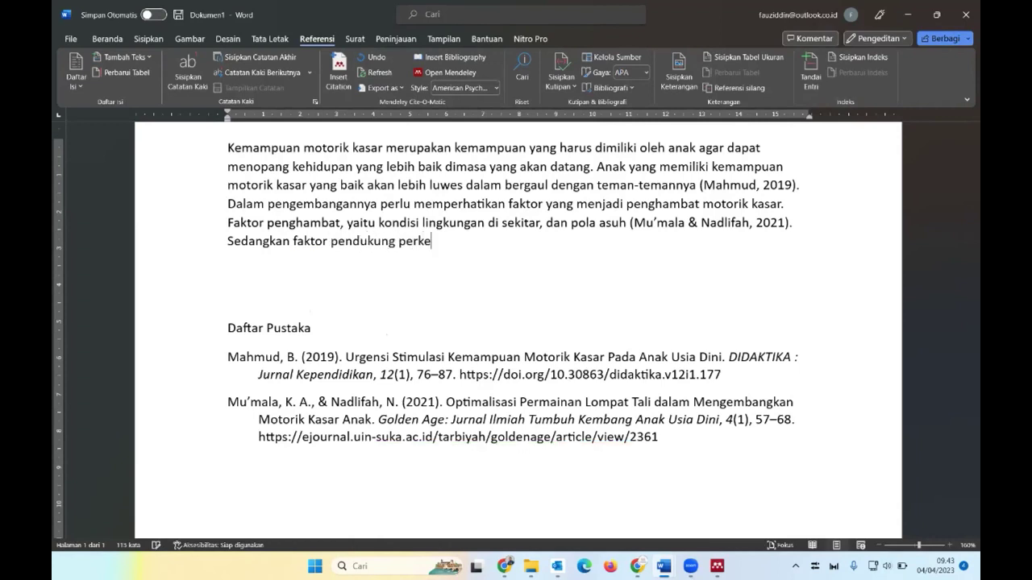
type("mbangan m")
type("otorik ini")
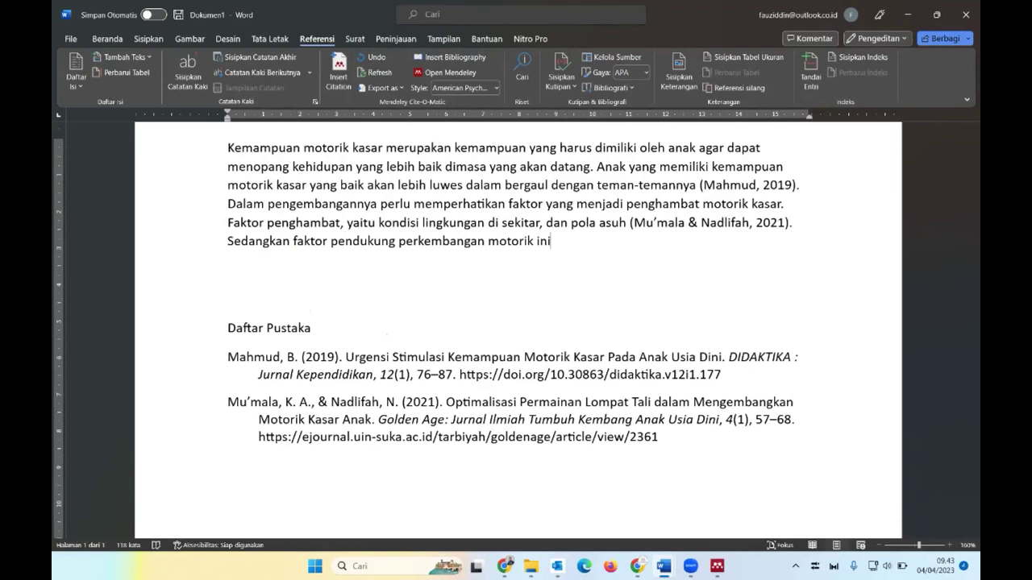
type("ada")
type("la")
key("BackSpace")
key("BackSpace")
key("BackSpace")
key("BackSpace")
key("BackSpace")
type("diantaran")
key("BackSpace")
type("nya ")
type("adalah")
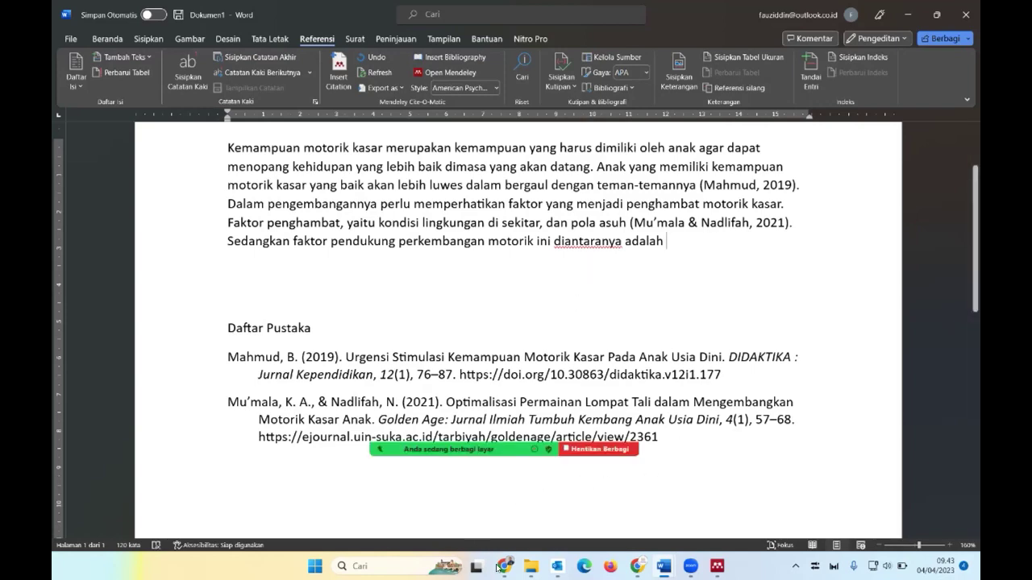
- Change the Scholar search to 'faktor pendukung motorik kasar' and open the senam irama thesis in a new tab
mouse_move(504, 566)
left_click(504, 500)
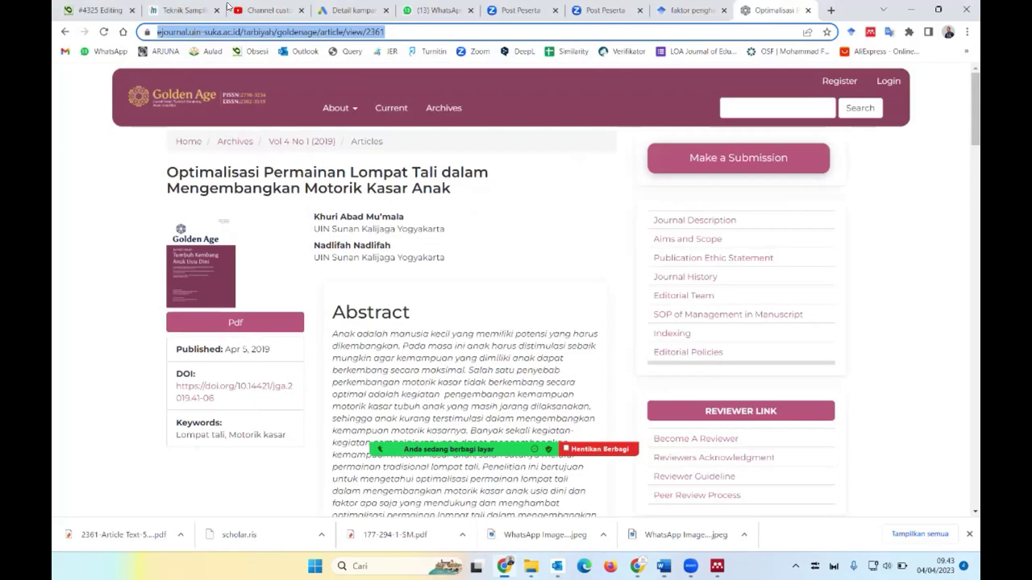
left_click(689, 10)
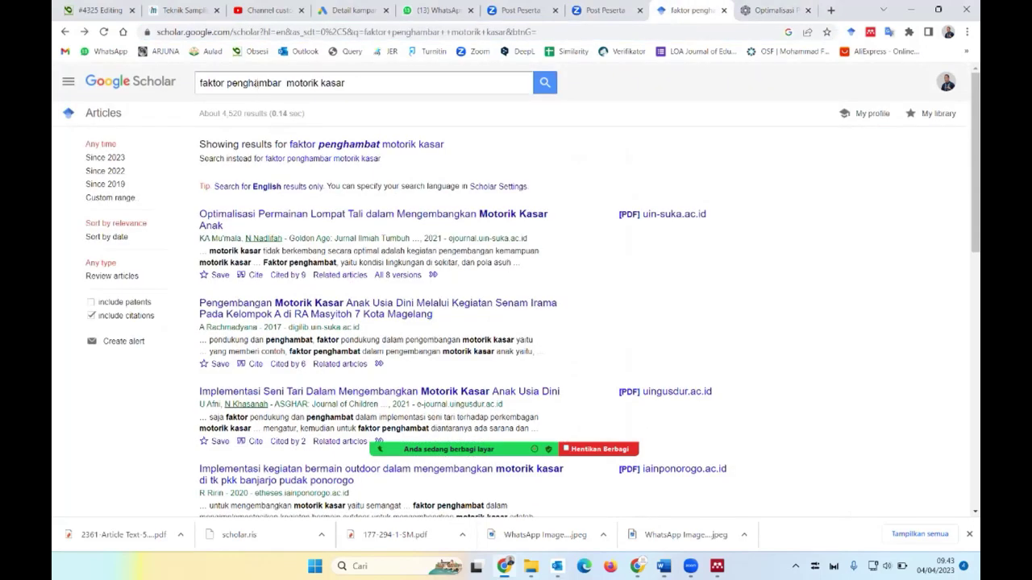
double_click(255, 82)
type("pen")
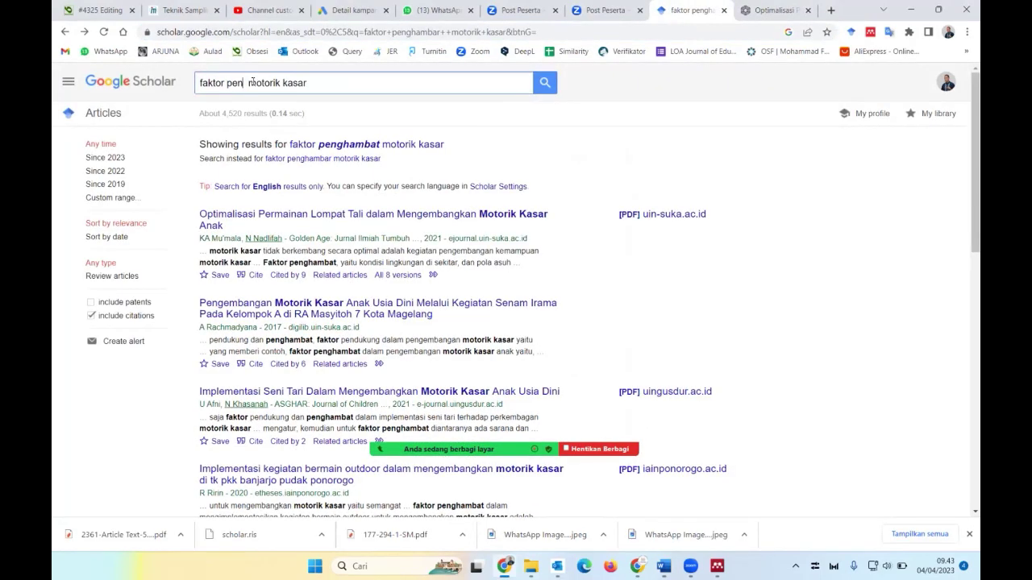
type("dukung")
key("Return")
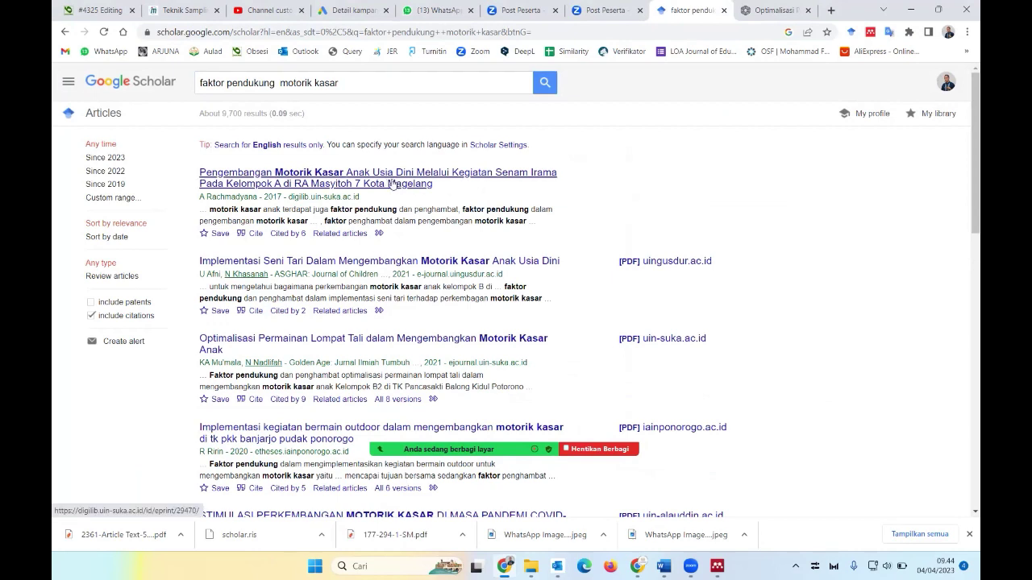
right_click(392, 184)
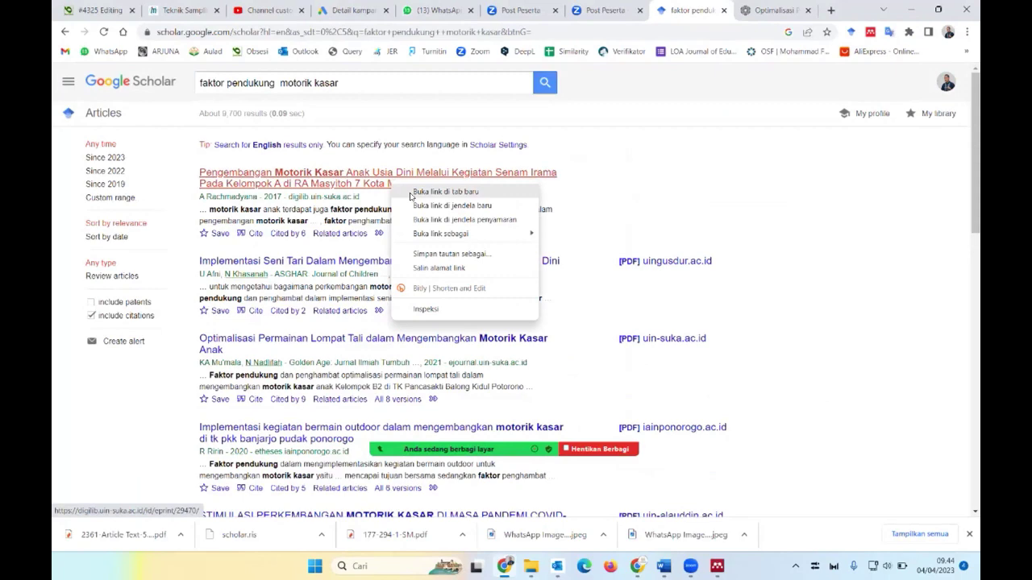
left_click(411, 194)
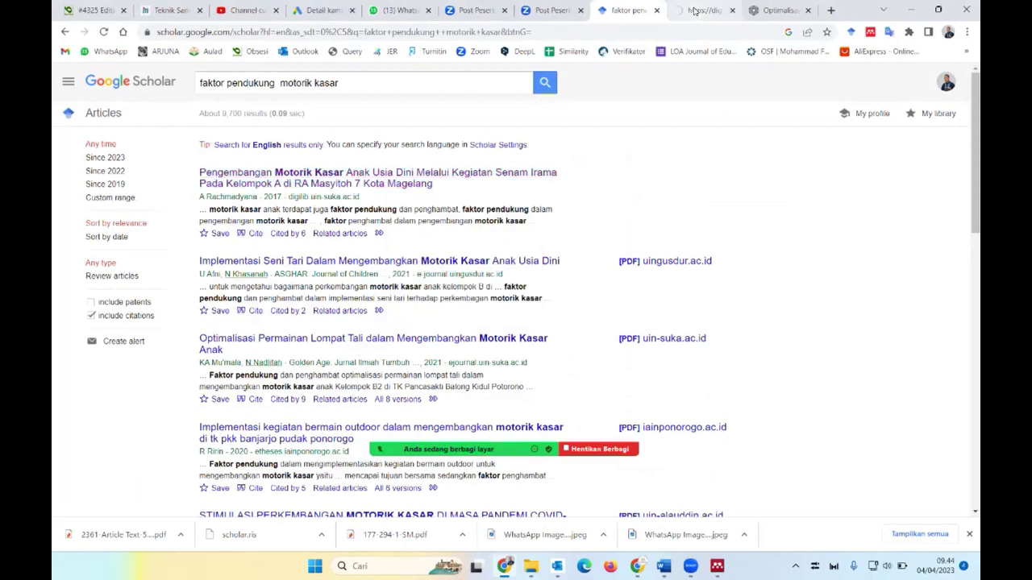
- Find 'motorik kasar' on the thesis page and step to match 10 of 15 in the abstract
left_click(700, 11)
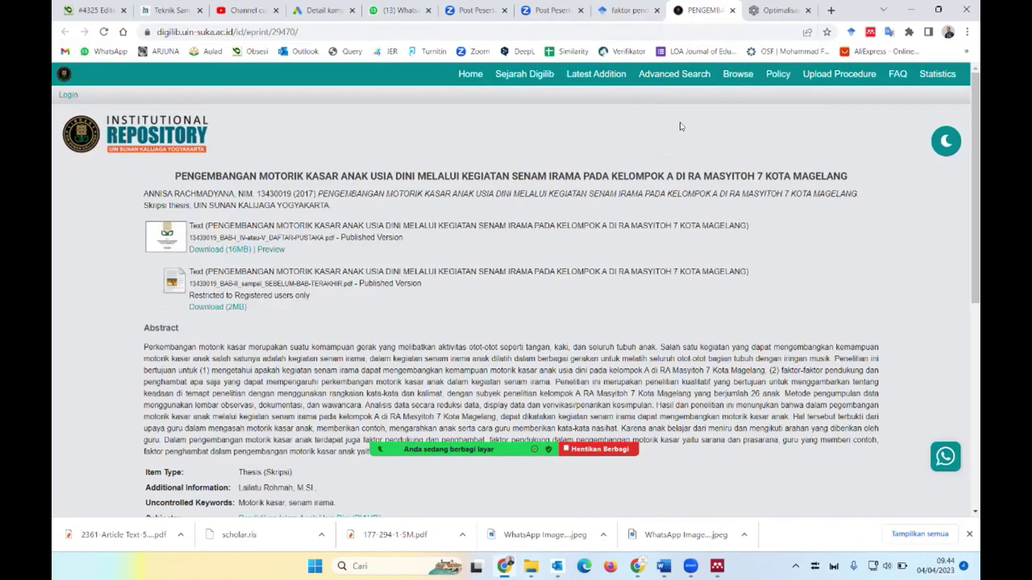
key("ctrl+f")
type("moto")
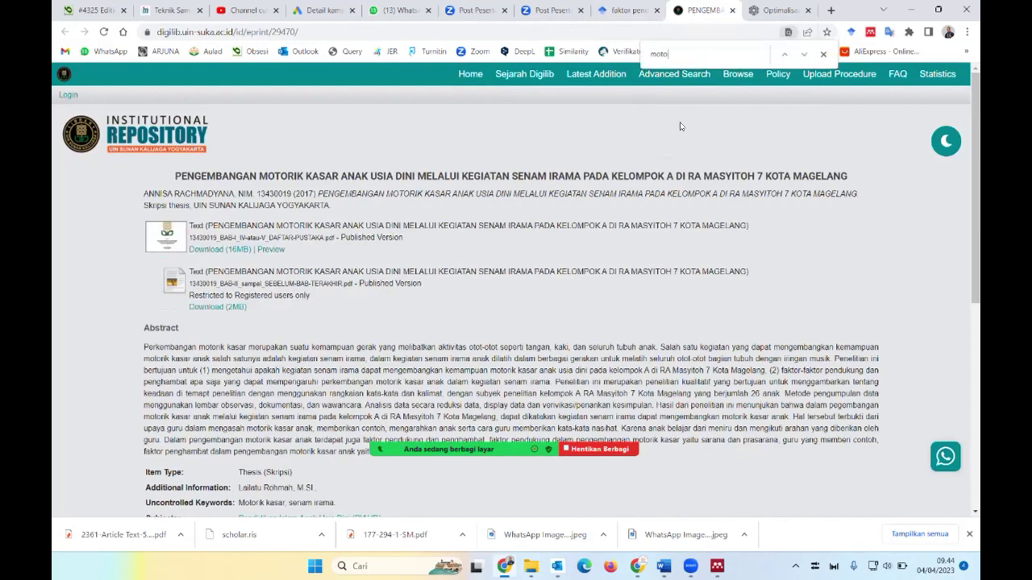
type("rik k")
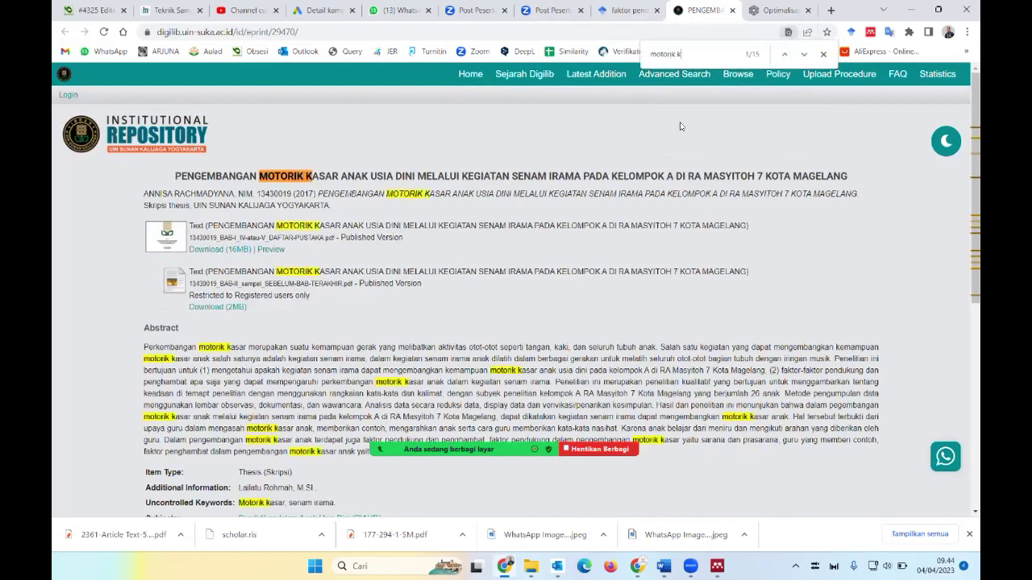
type("asar")
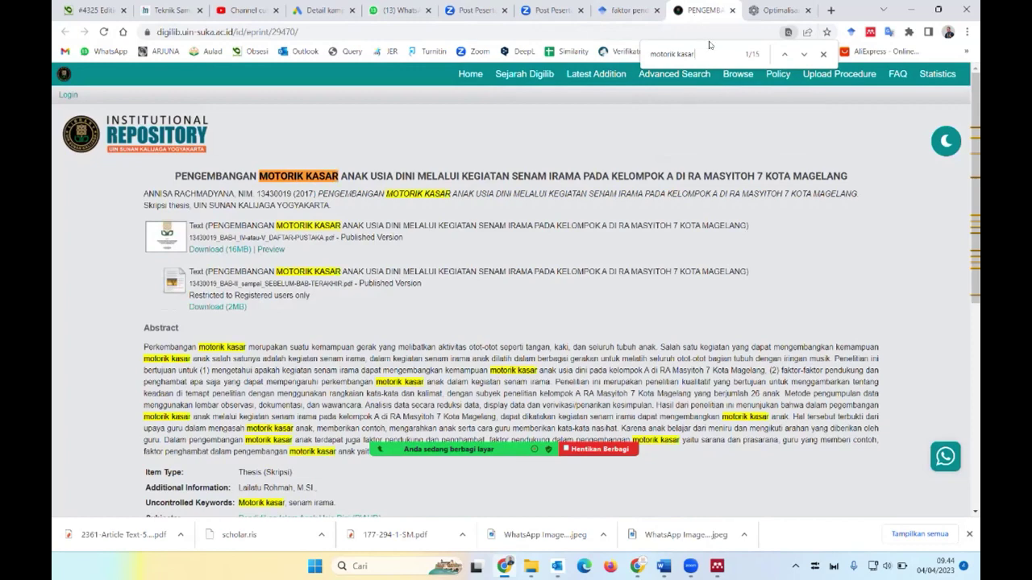
left_click(803, 55)
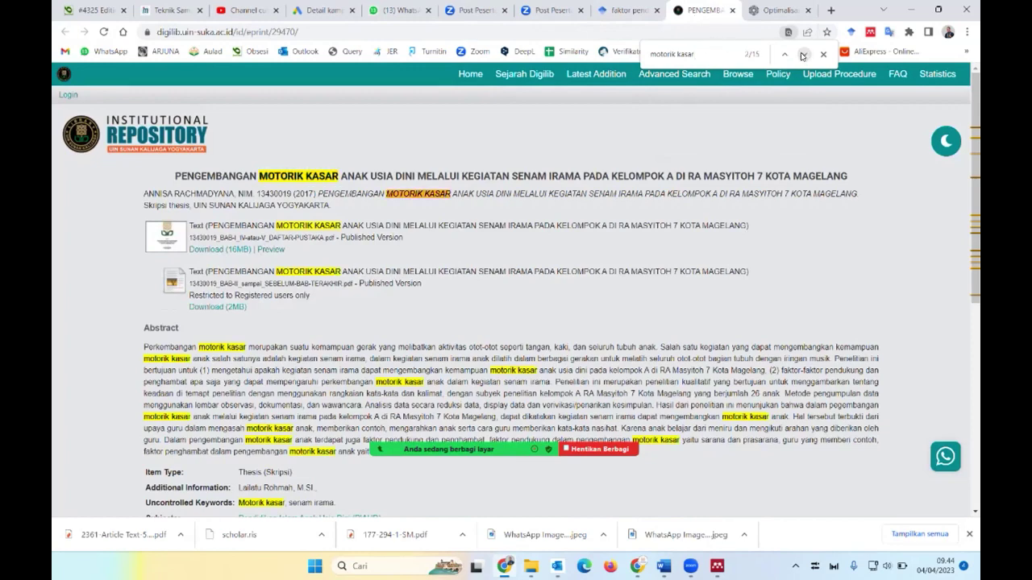
left_click(804, 55)
left_click(803, 55)
left_click(802, 55)
left_click(803, 55)
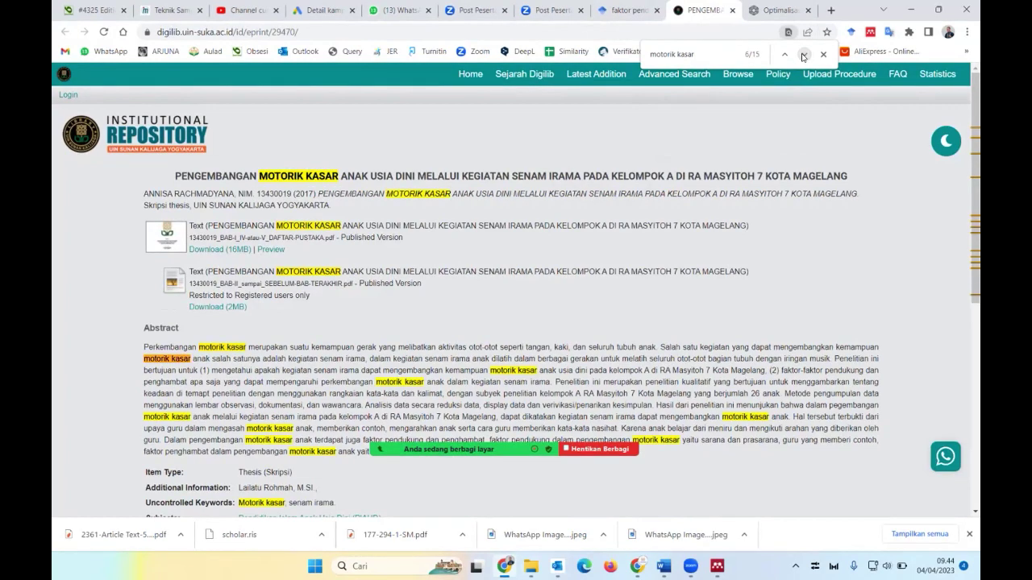
left_click(803, 55)
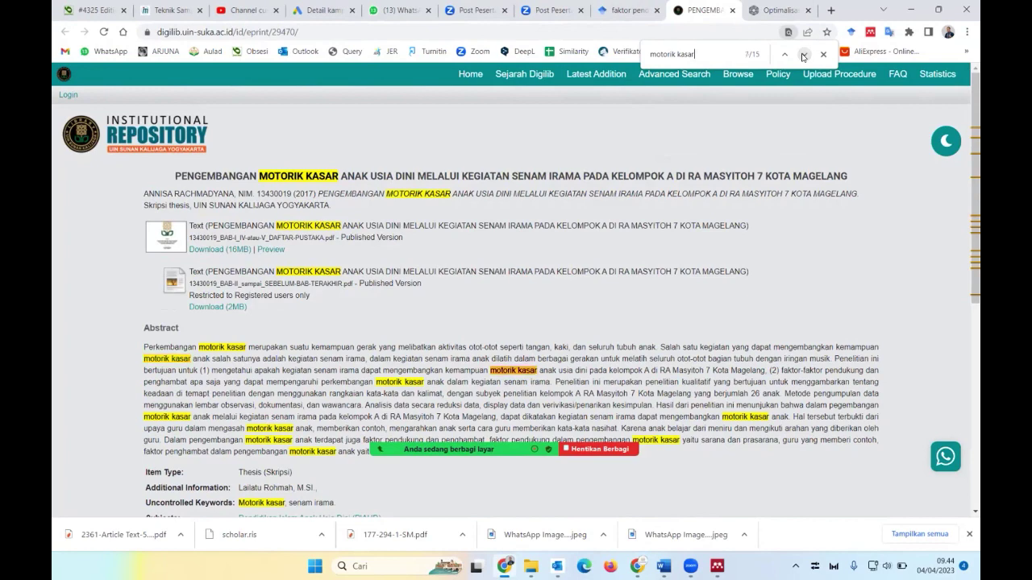
left_click(802, 54)
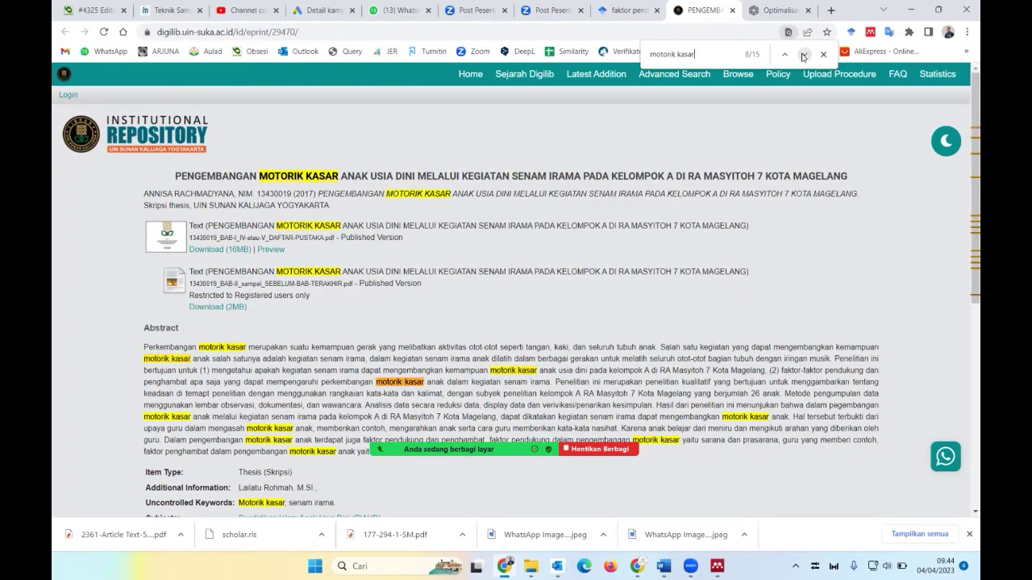
left_click(803, 54)
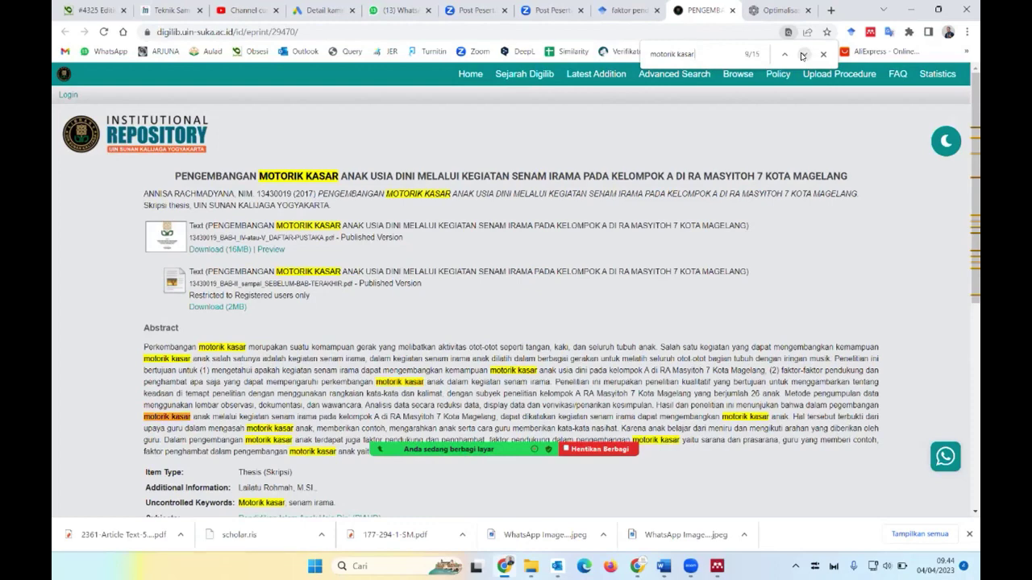
left_click(803, 55)
scroll(746, 157, "down", 1)
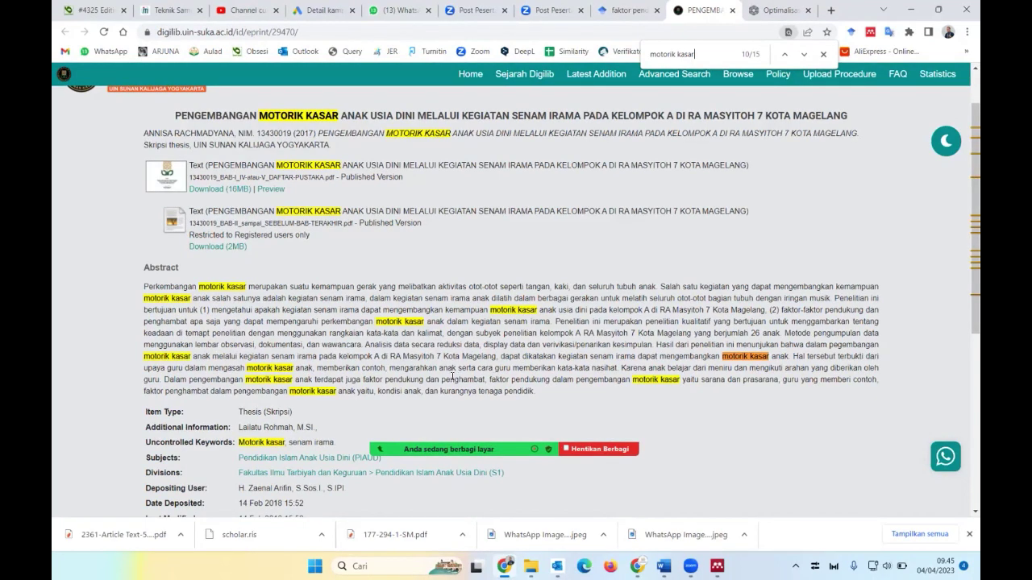
- Select and copy the abstract passage from 'faktor' through 'guru yang memberi contoh'
left_click(488, 379)
left_click_drag(487, 379, 708, 377)
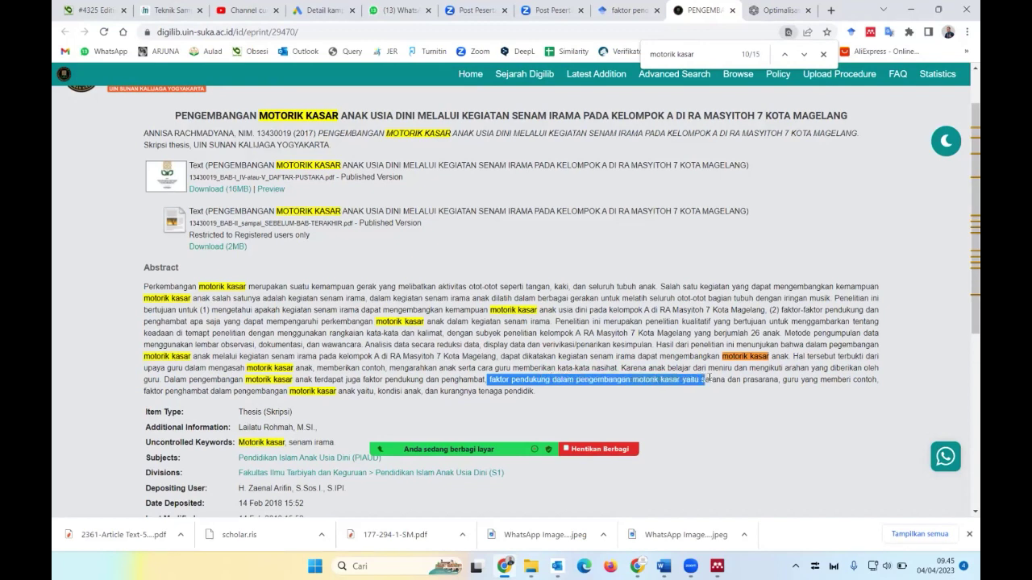
left_click_drag(708, 377, 876, 380)
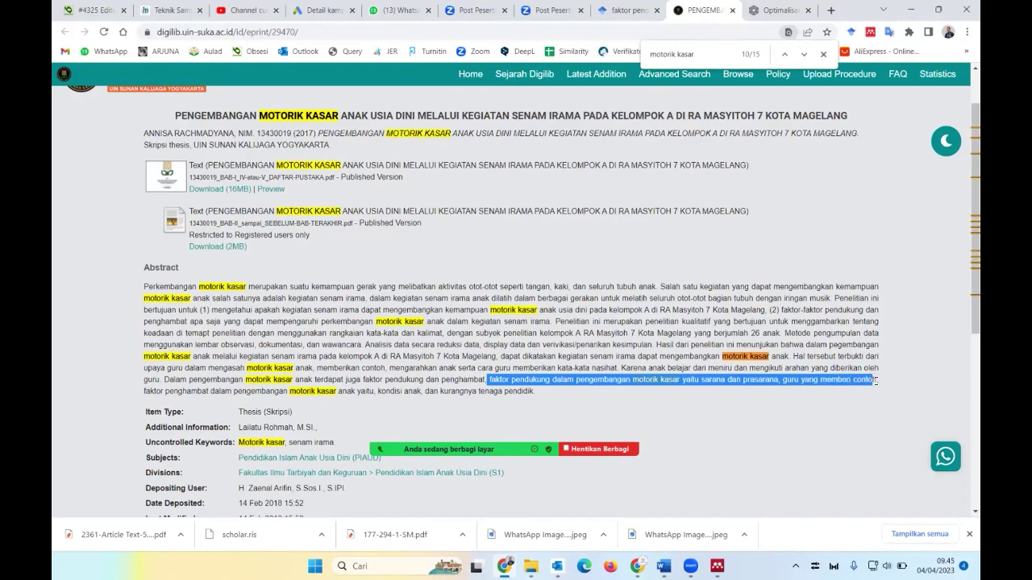
right_click(869, 379)
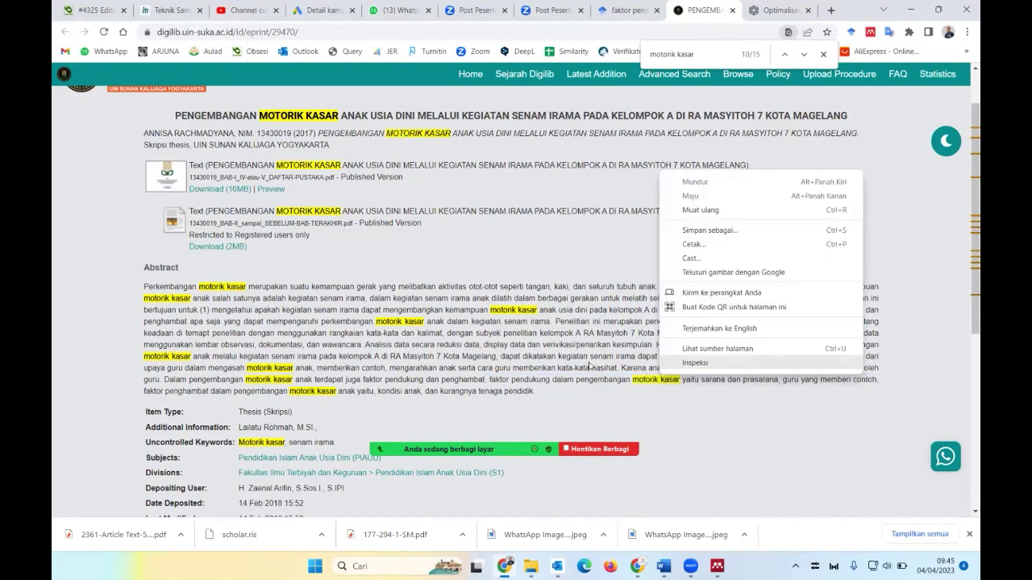
left_click(512, 380)
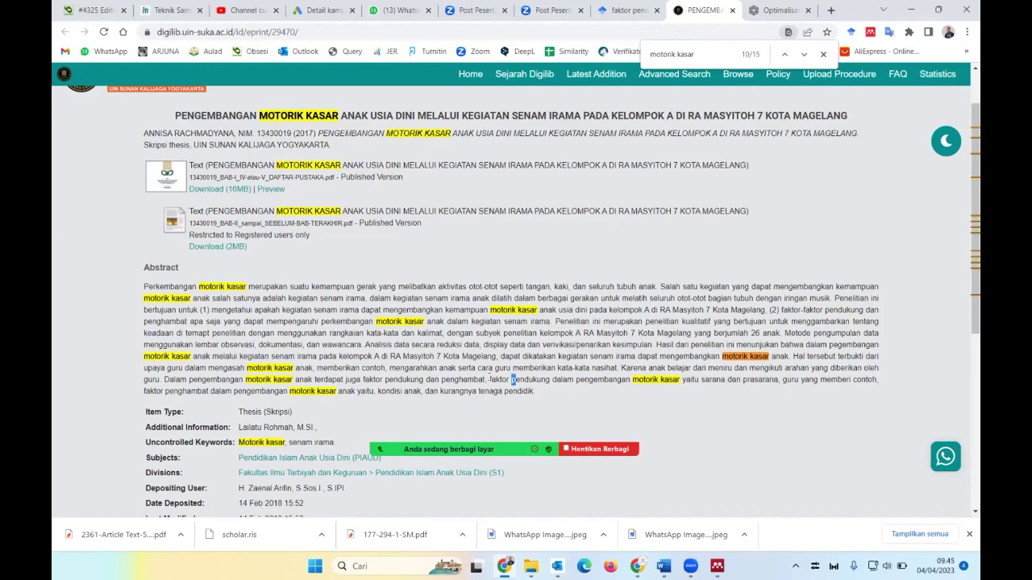
left_click_drag(490, 379, 873, 379)
key("ctrl+c")
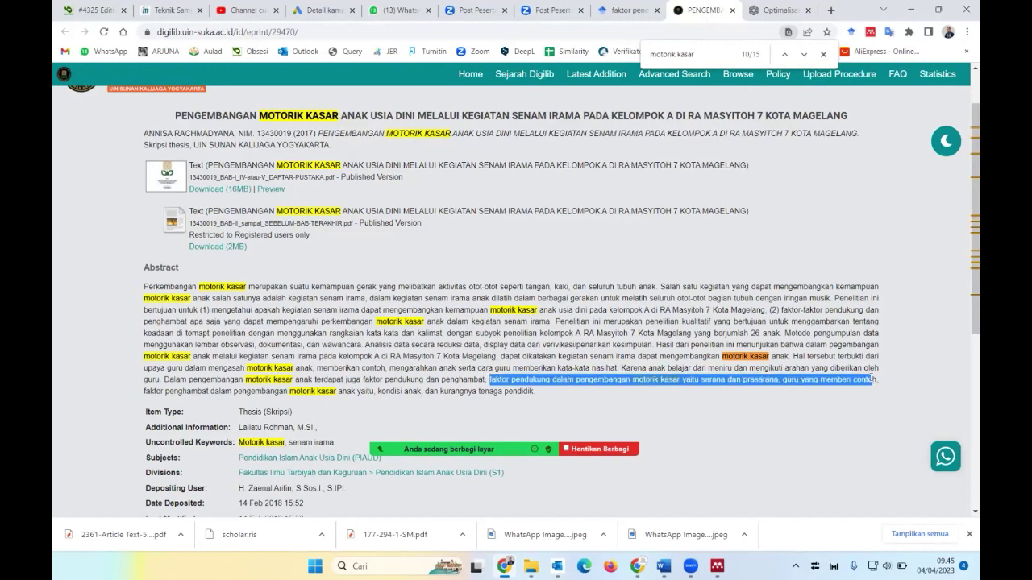
right_click(839, 376)
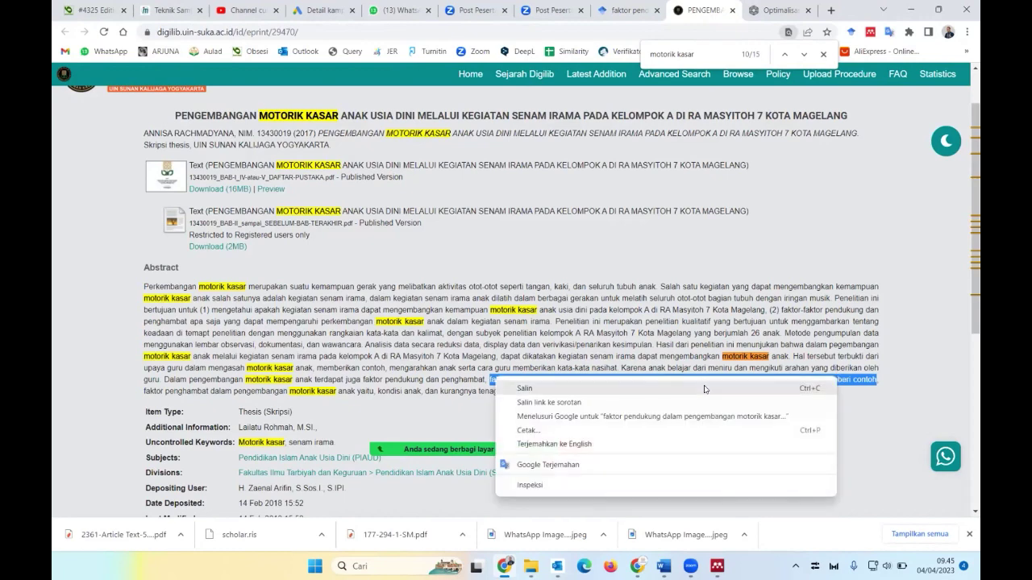
left_click(704, 387)
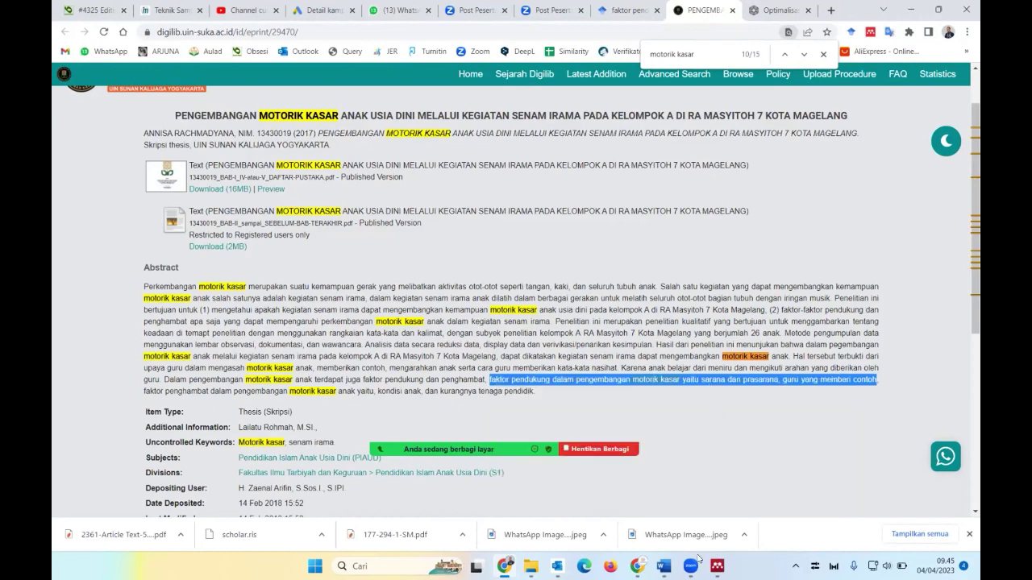
left_click(666, 566)
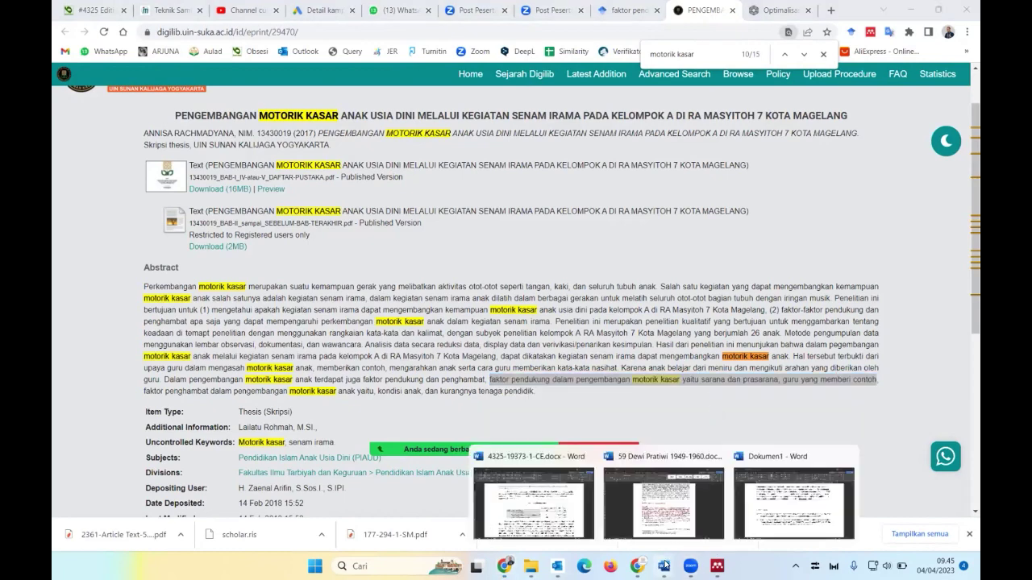
- Paste the copied passage over 'faktor … adalah' in Word's last sentence, then bring Mendeley forward
left_click(770, 516)
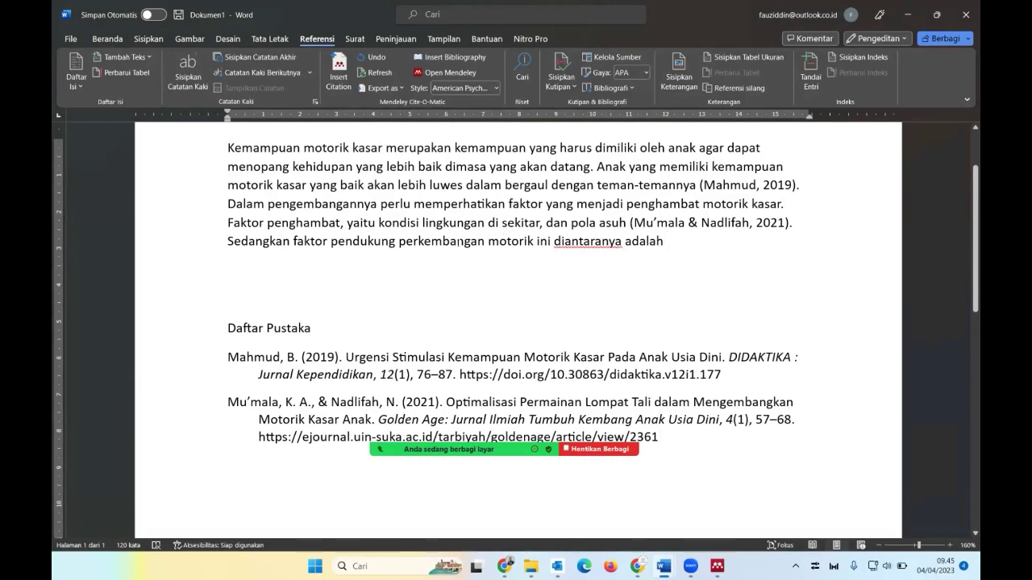
left_click_drag(294, 240, 625, 243)
left_click(294, 241)
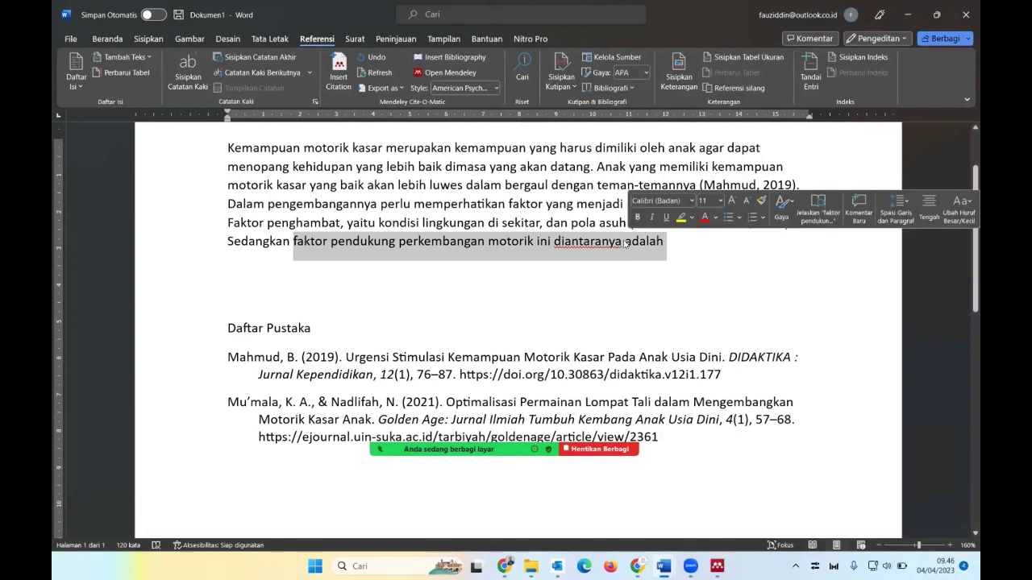
right_click(622, 240)
key("Escape")
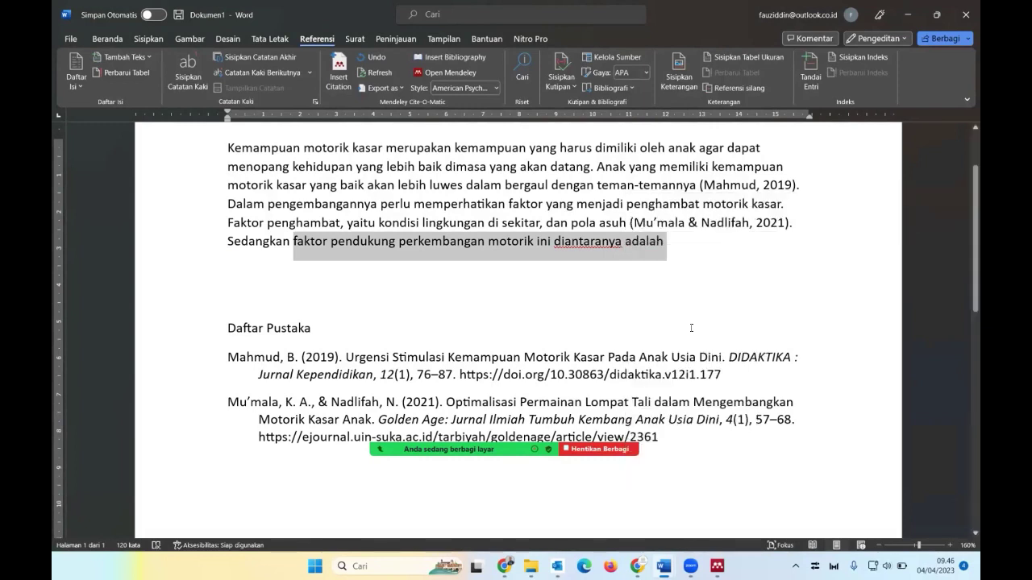
key("ctrl+v")
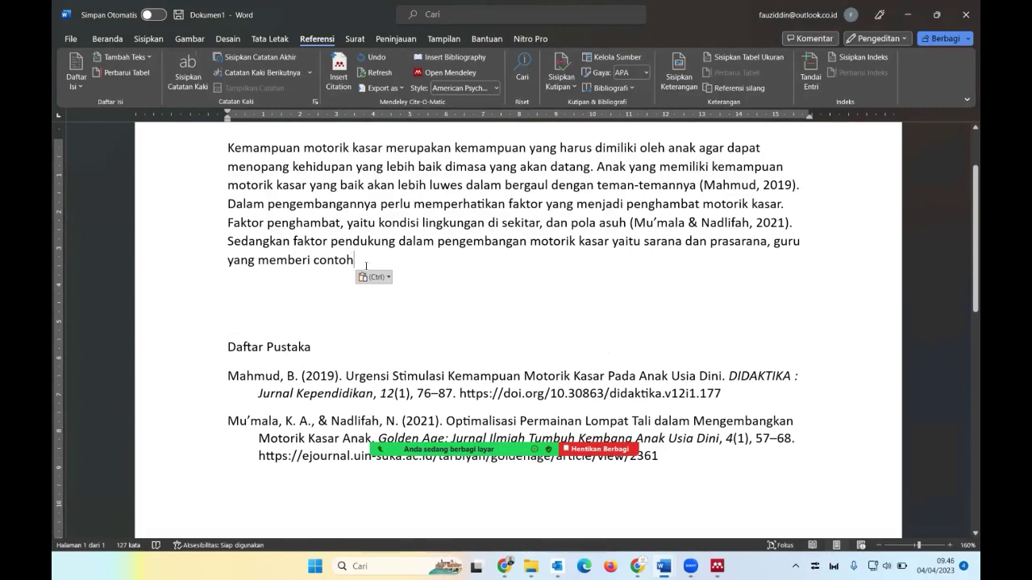
key("Escape")
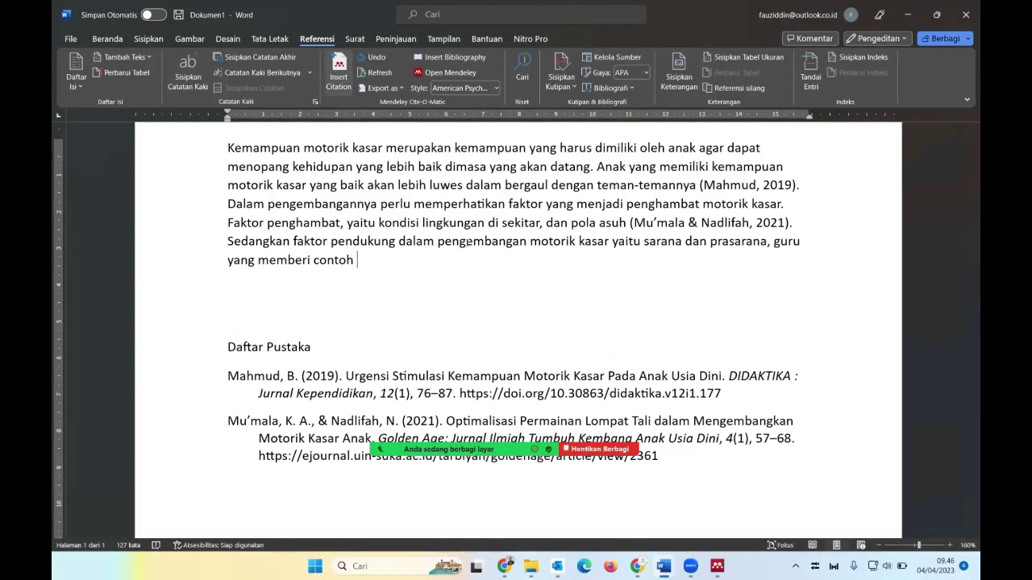
left_click(716, 567)
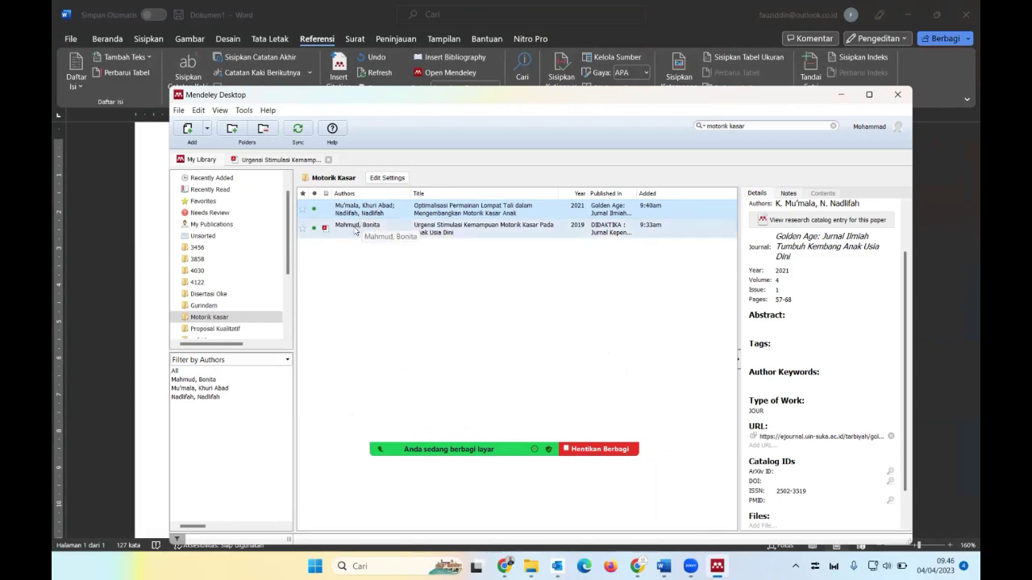
- Download the RefMan (.ris) citation for the first Scholar result, the 2017 senam irama thesis
left_click(504, 565)
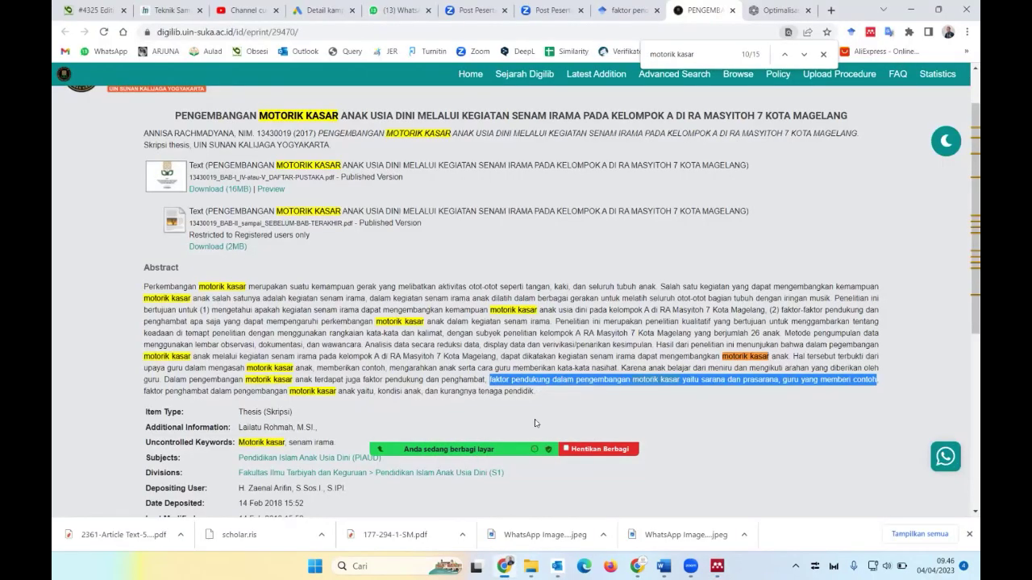
left_click(620, 10)
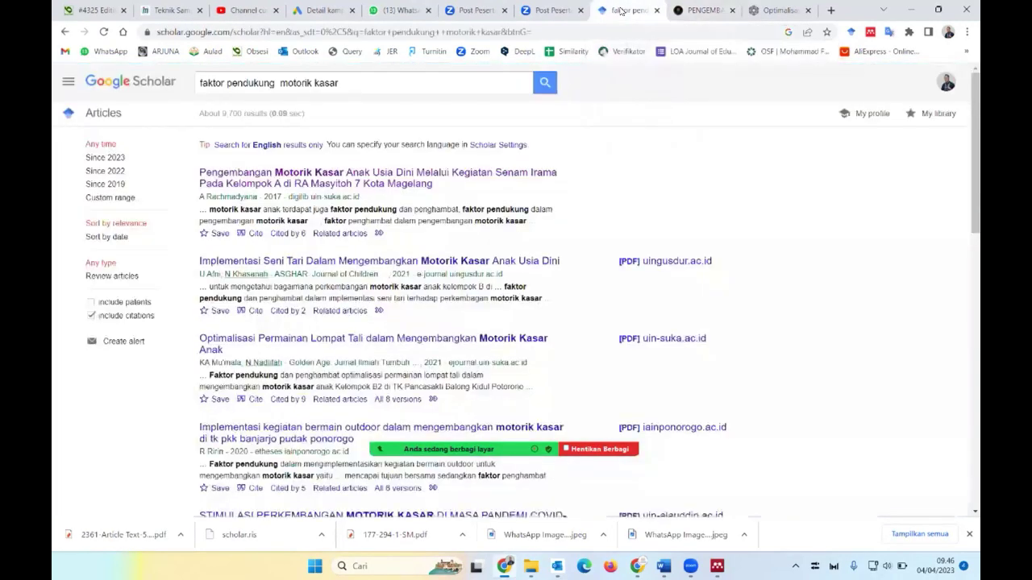
left_click(252, 239)
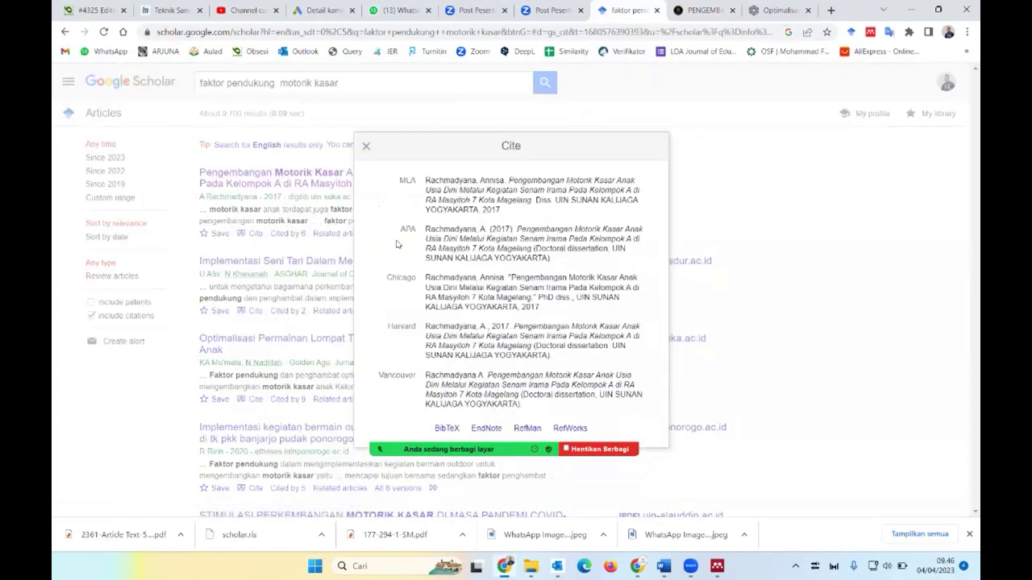
left_click(520, 432)
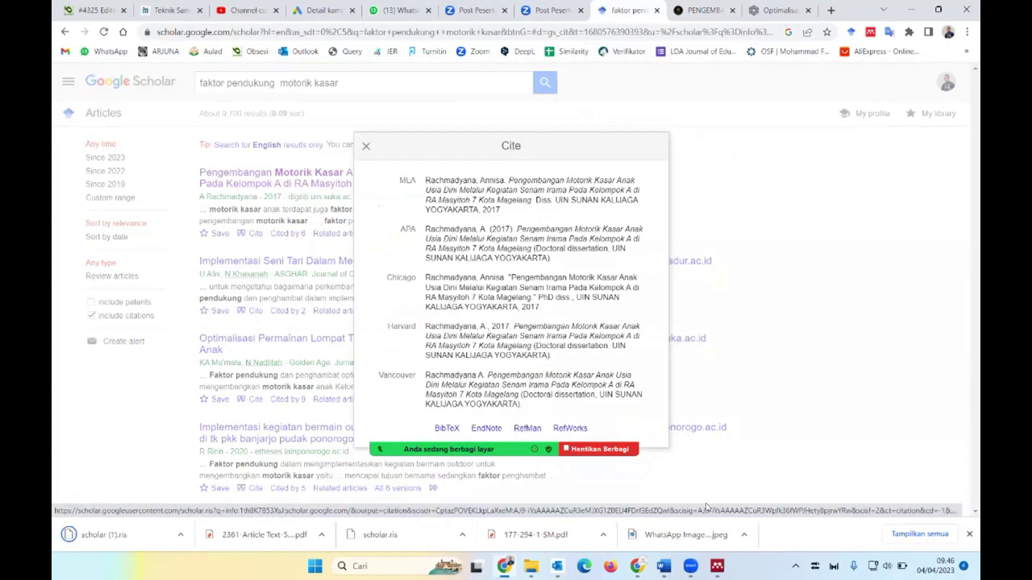
- Import scholar (1).ris from the downloads folder into Mendeley's Motorik Kasar folder
left_click(715, 567)
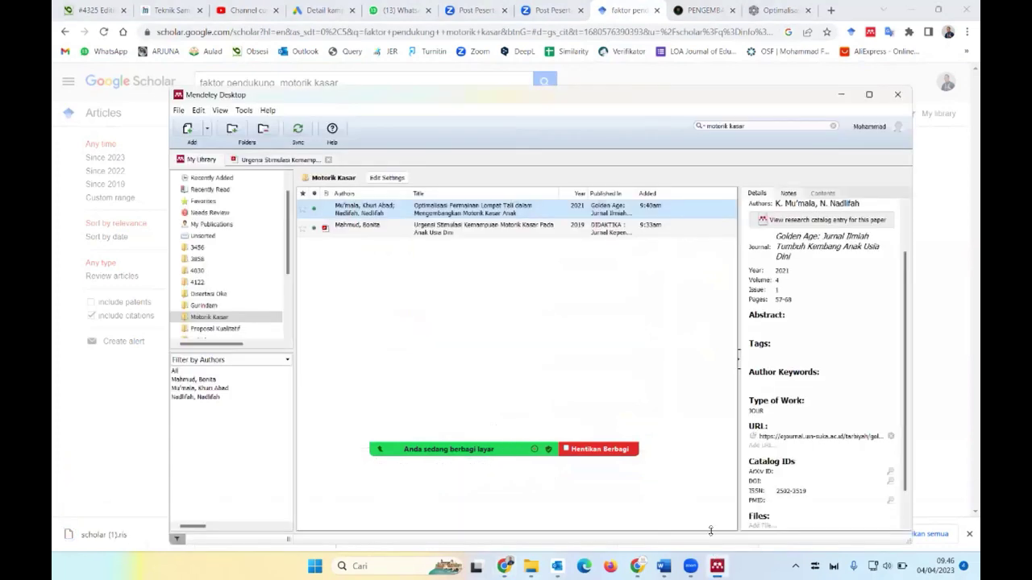
left_click(178, 111)
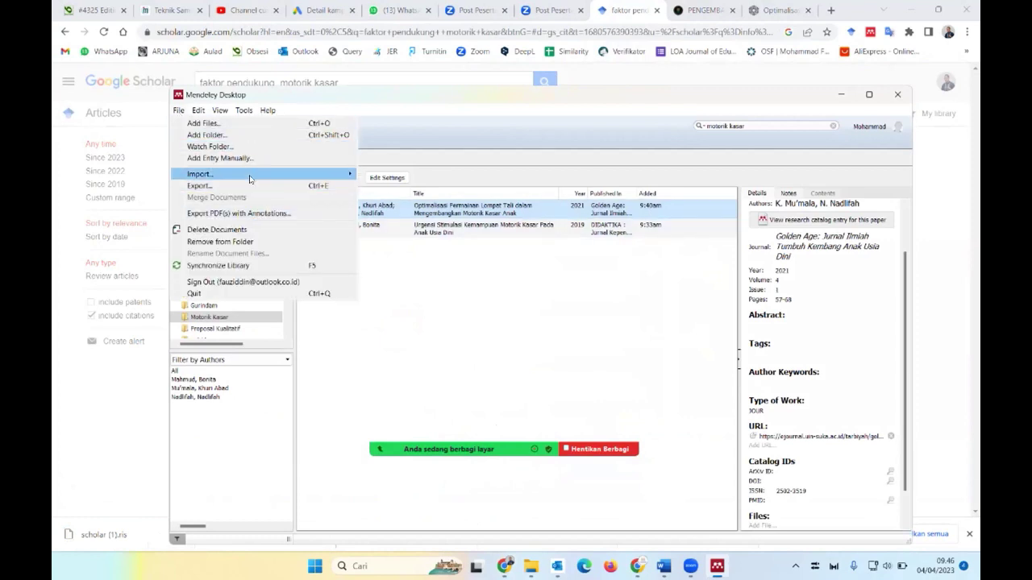
mouse_move(242, 174)
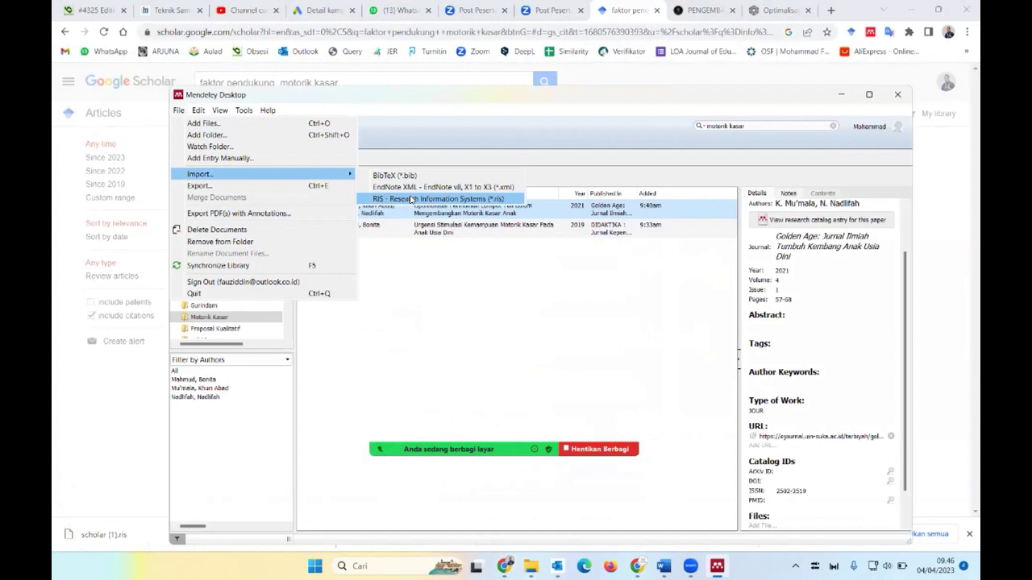
left_click(411, 200)
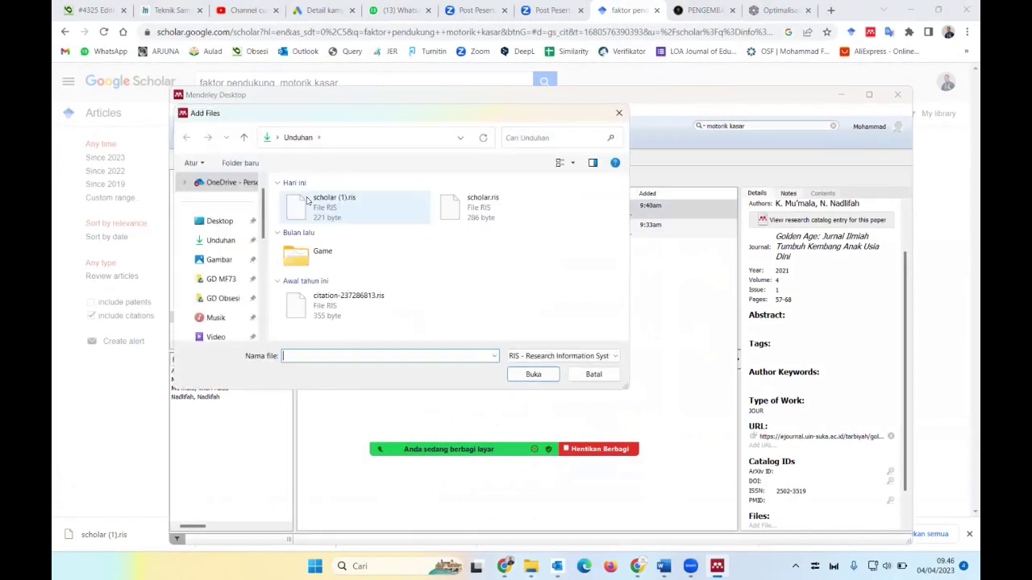
left_click(307, 202)
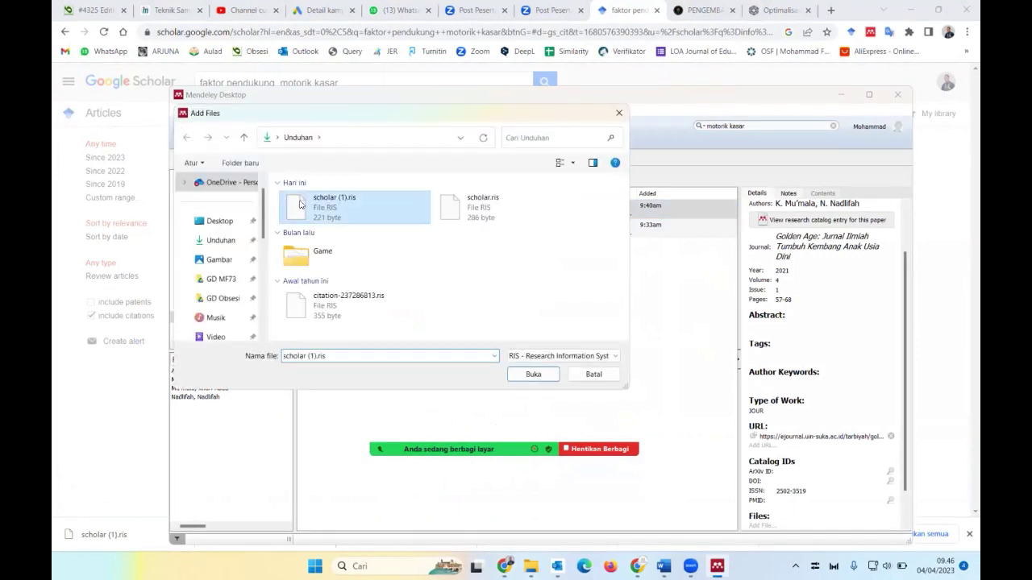
left_click(536, 374)
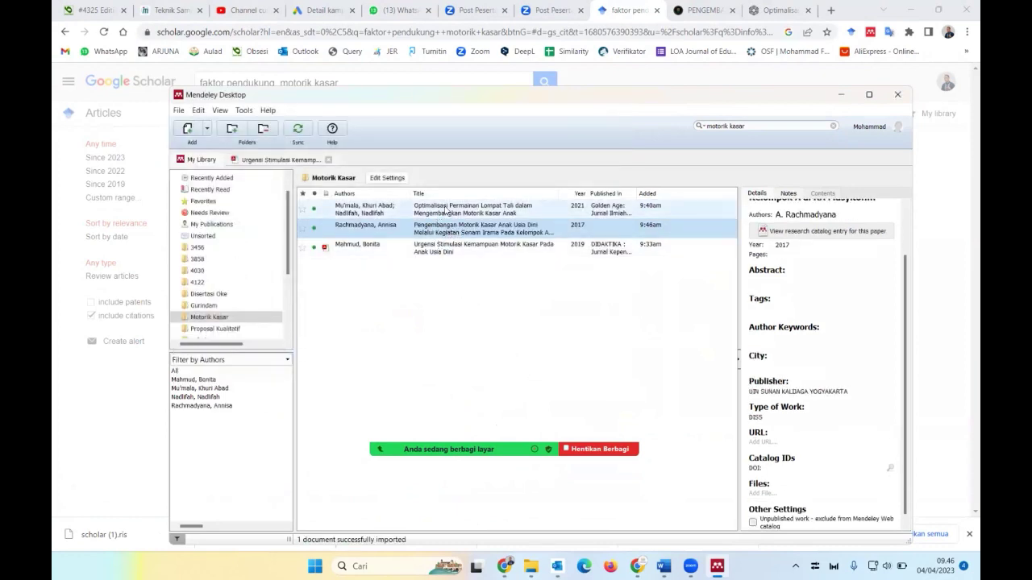
left_click(445, 212)
- Change the imported senam irama entry's reference type to Thesis
left_click(437, 234)
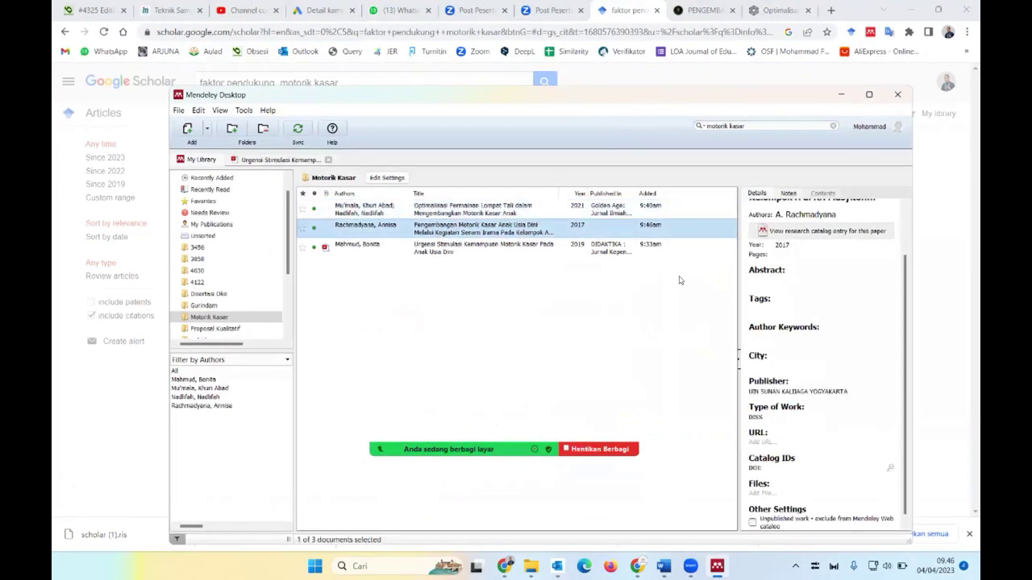
scroll(847, 273, "up", 2)
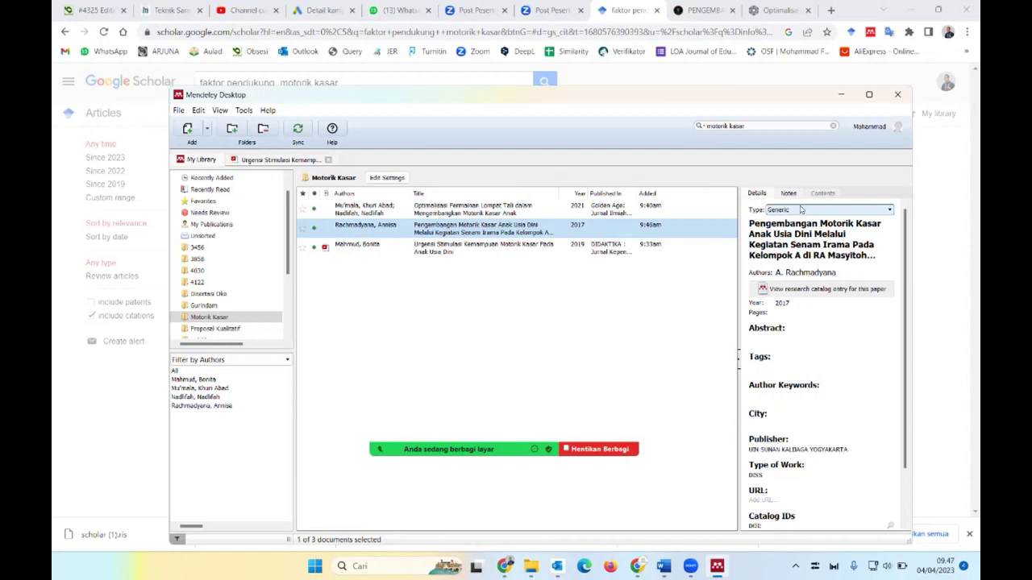
left_click(800, 210)
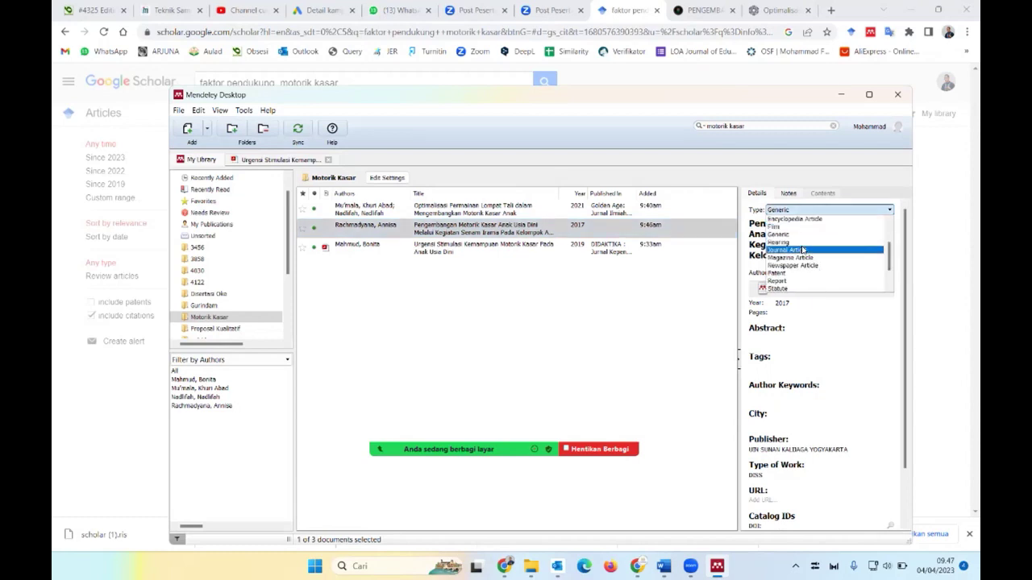
scroll(802, 266, "down", 1)
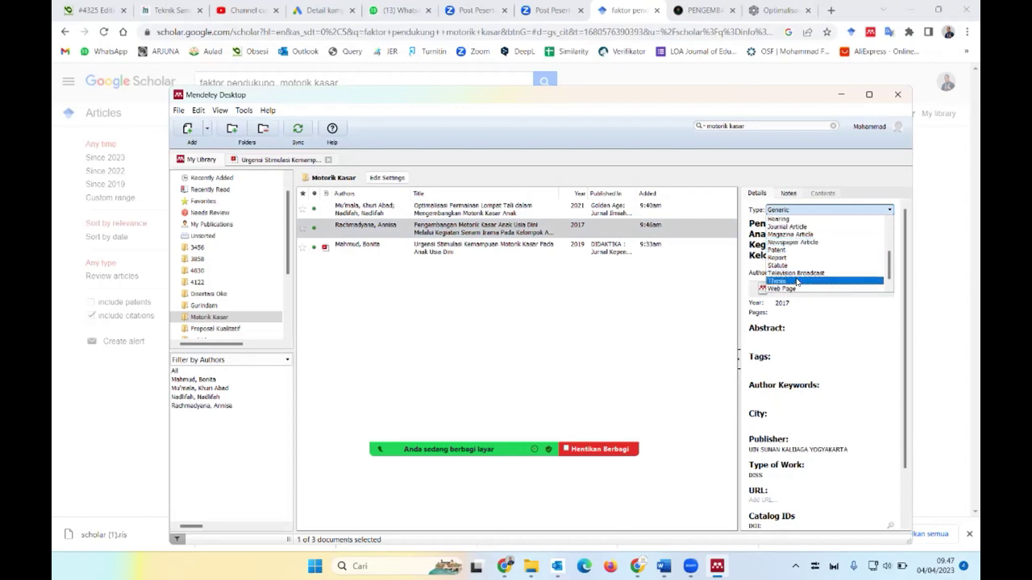
left_click(796, 280)
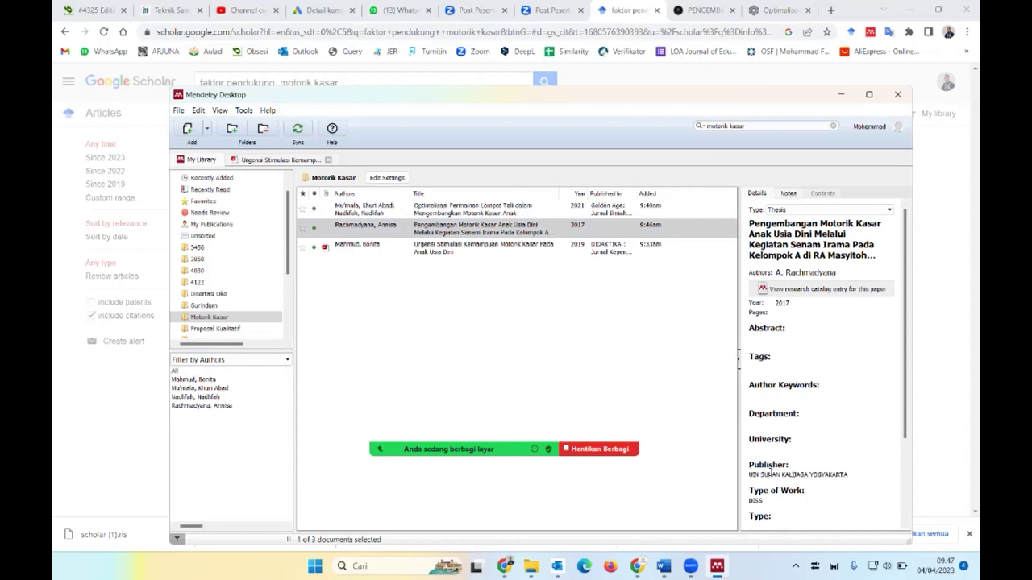
- Set both Publisher and University to 'UIN Sunan Kalijaga Yogyakarta'
left_click_drag(774, 477, 848, 476)
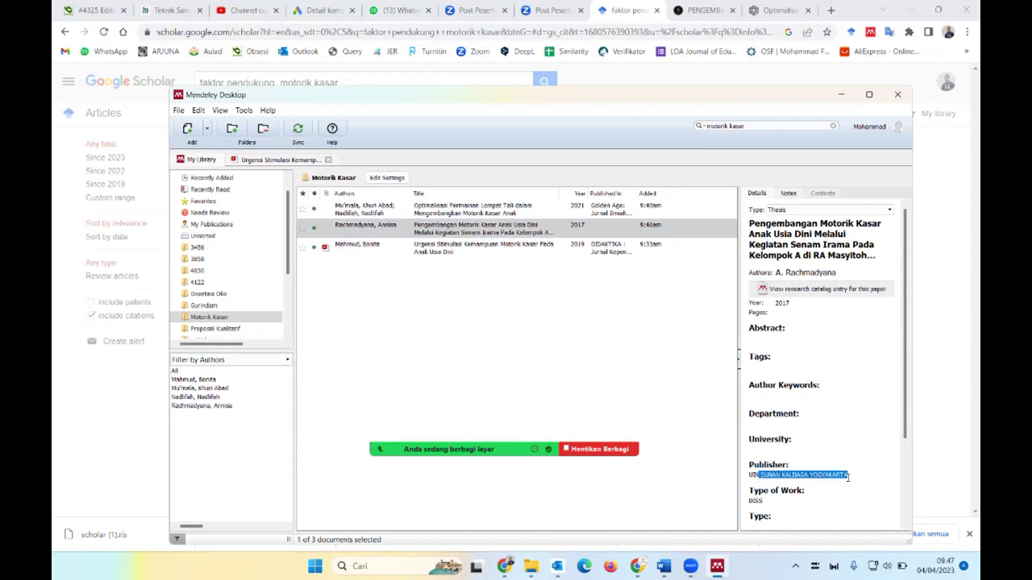
key("BackSpace")
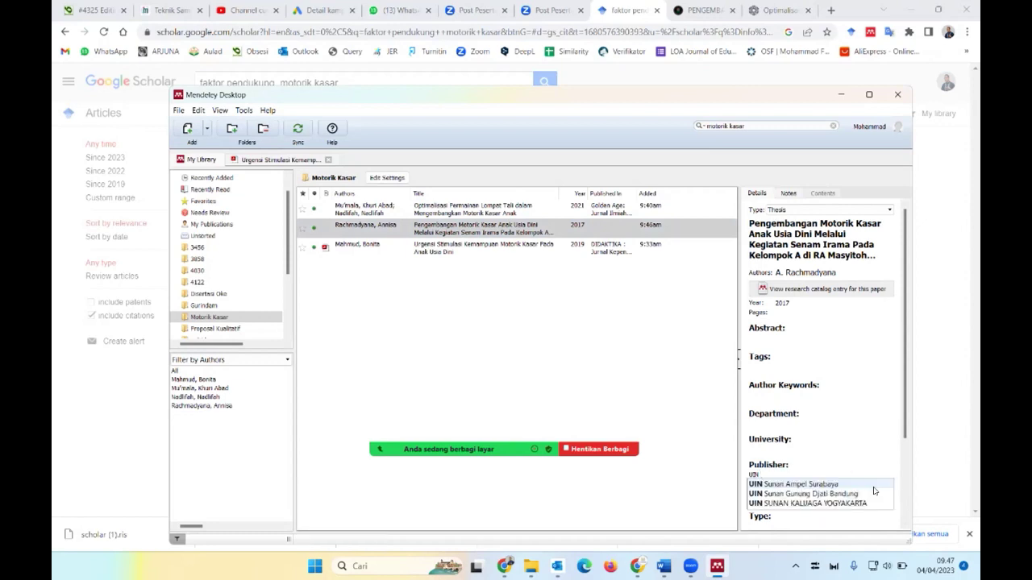
type(" Sun")
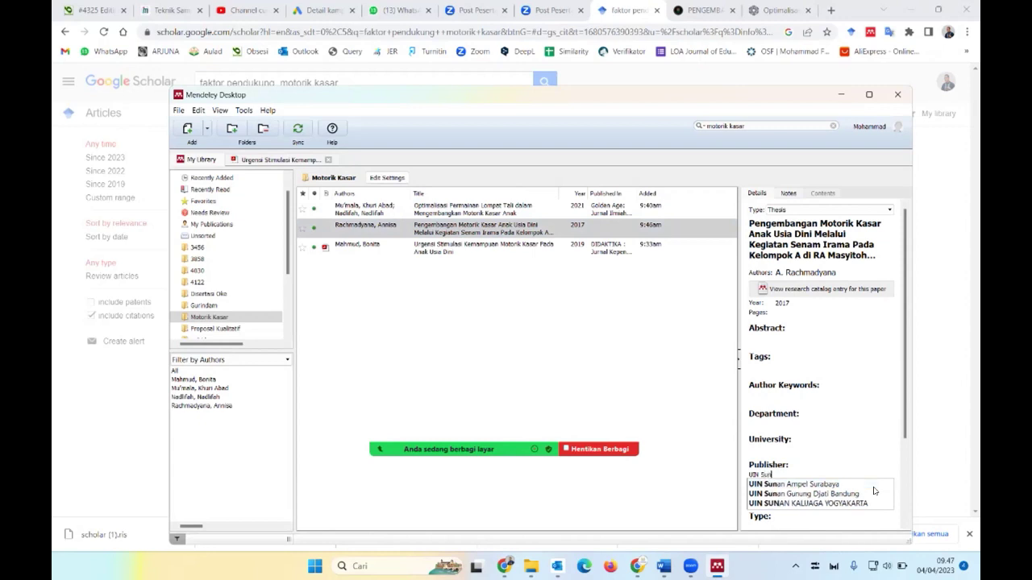
type("an Kalijaga Yog")
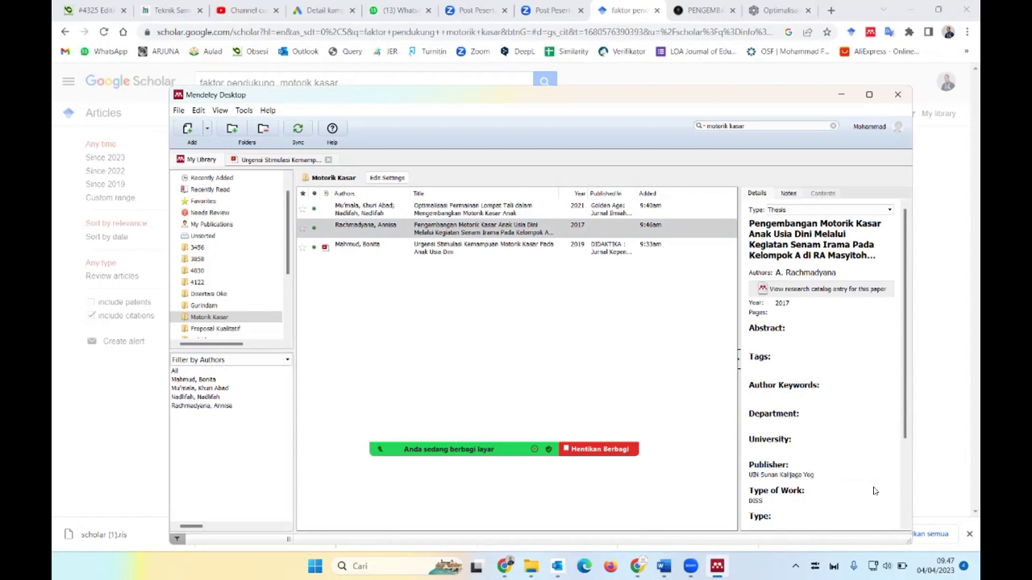
type("yakarta")
left_click(752, 475)
key("Delete")
type("n")
key("ctrl+a")
key("ctrl+c")
left_click(765, 450)
key("ctrl+v")
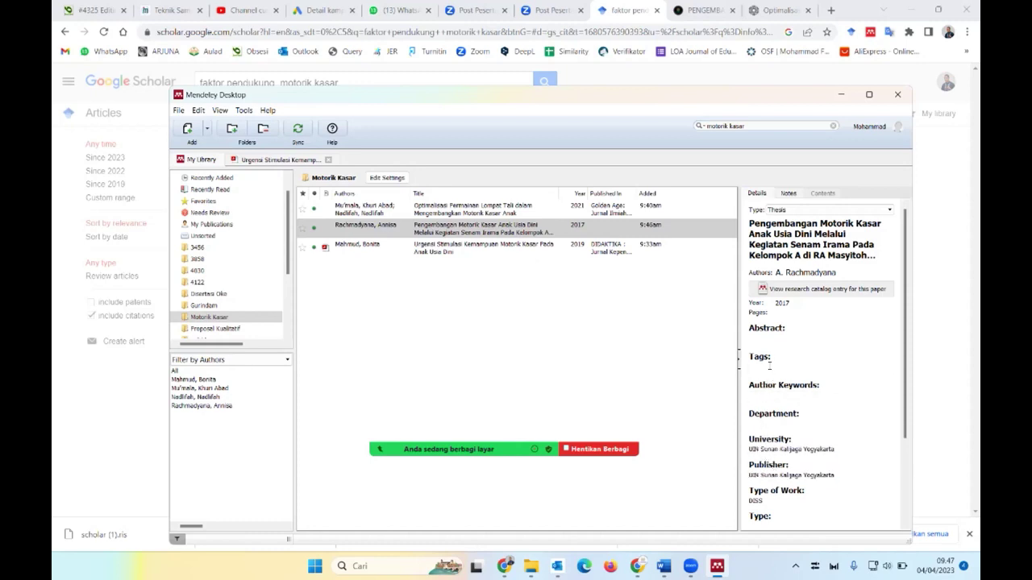
scroll(786, 489, "down", 1)
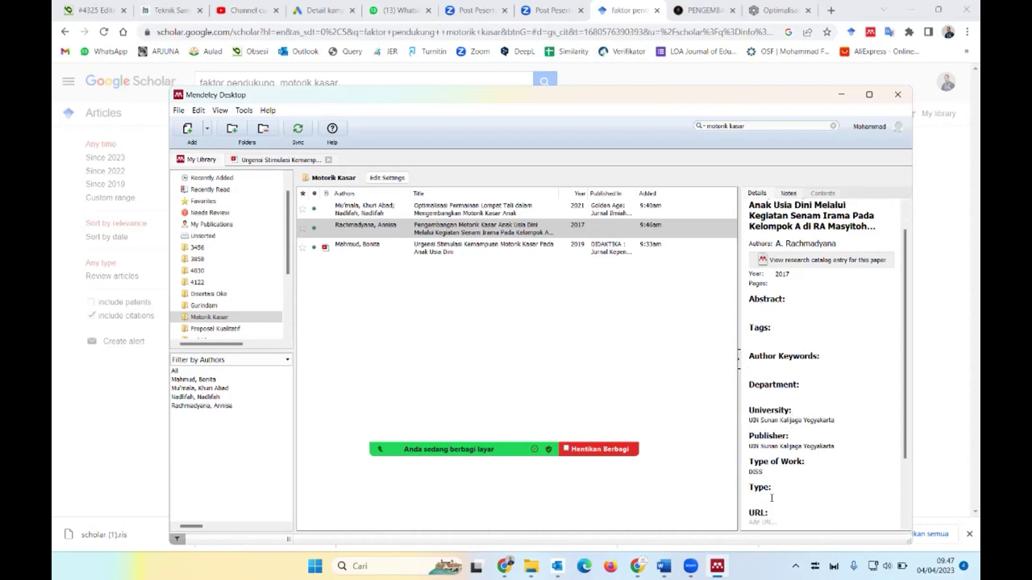
scroll(772, 500, "down", 1)
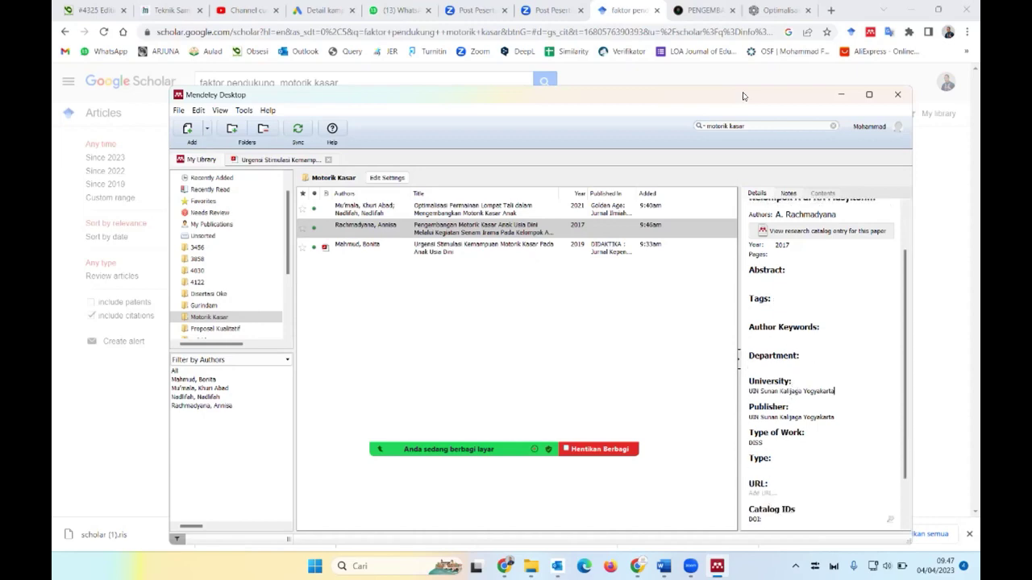
left_click(767, 10)
left_click(715, 11)
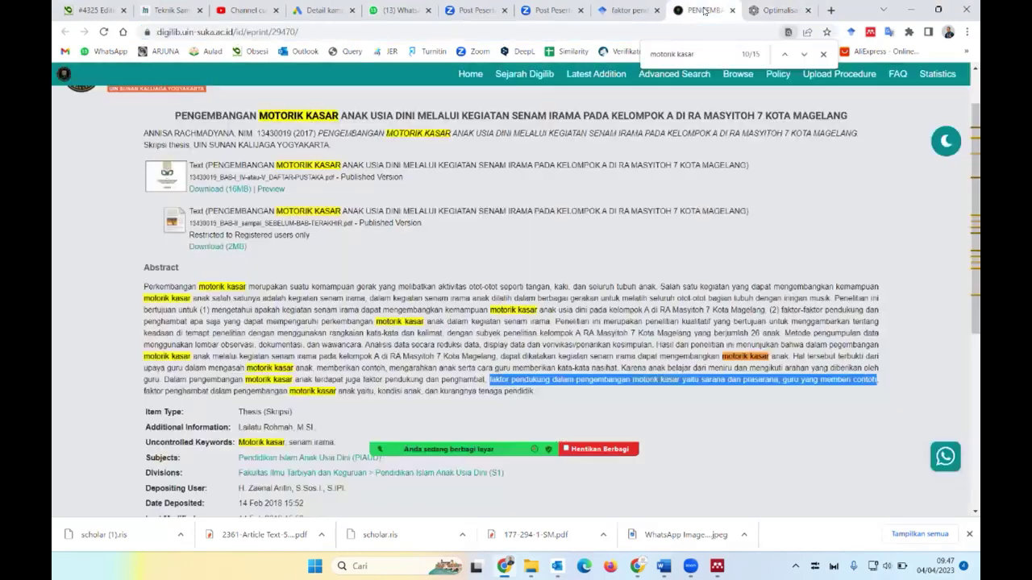
left_click(621, 32)
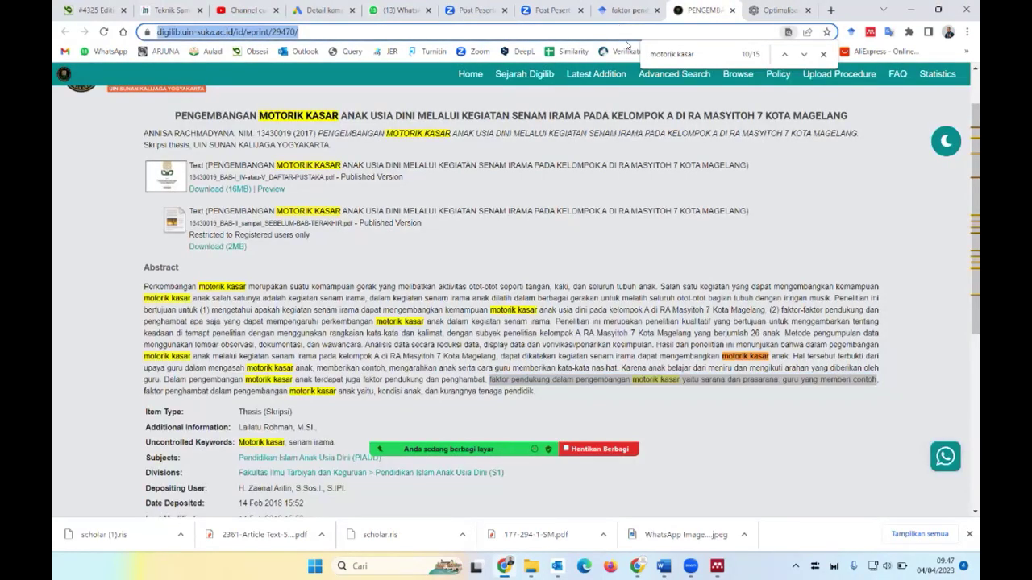
left_click(714, 567)
left_click(765, 492)
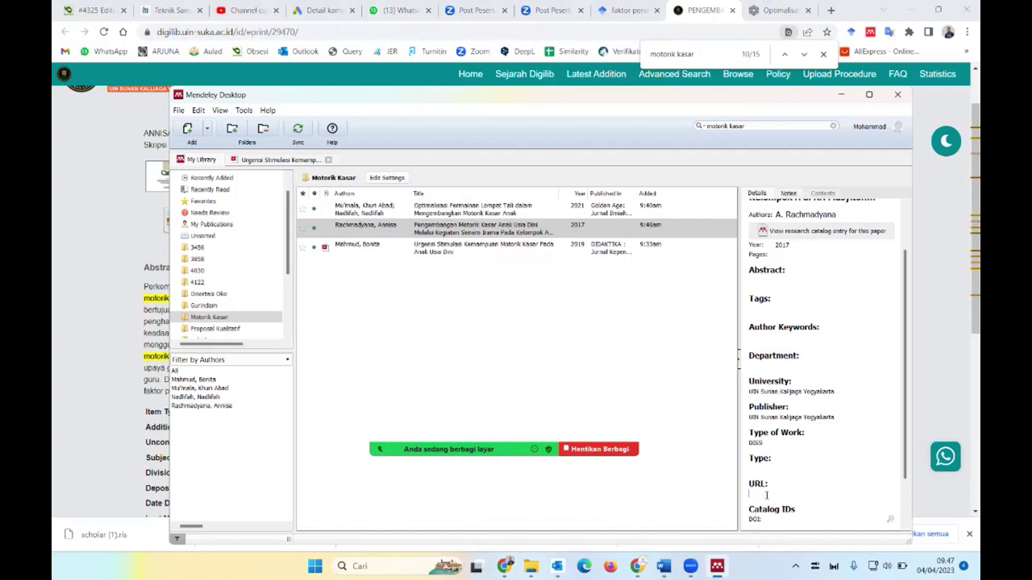
key("ctrl+v")
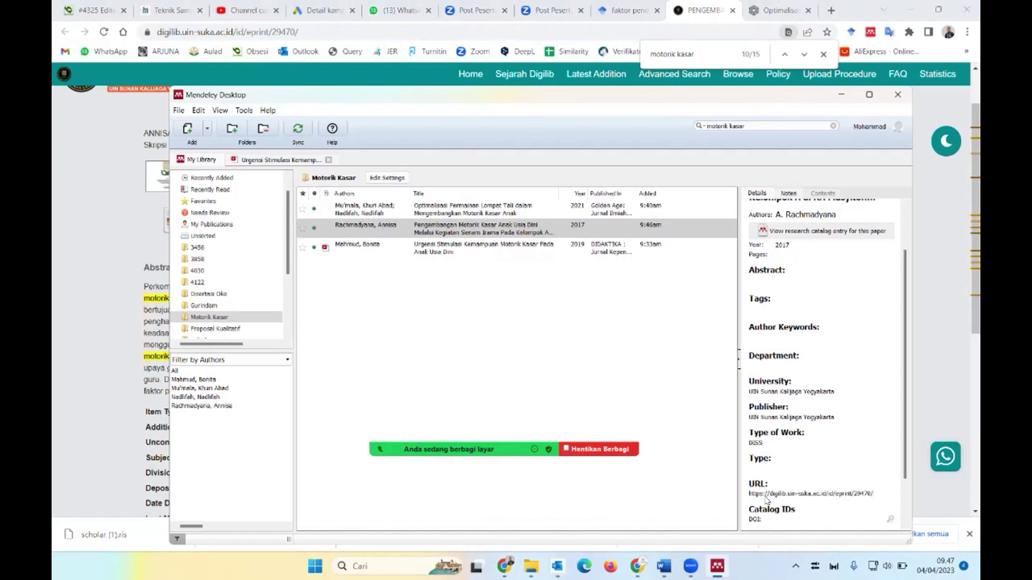
key("BackSpace")
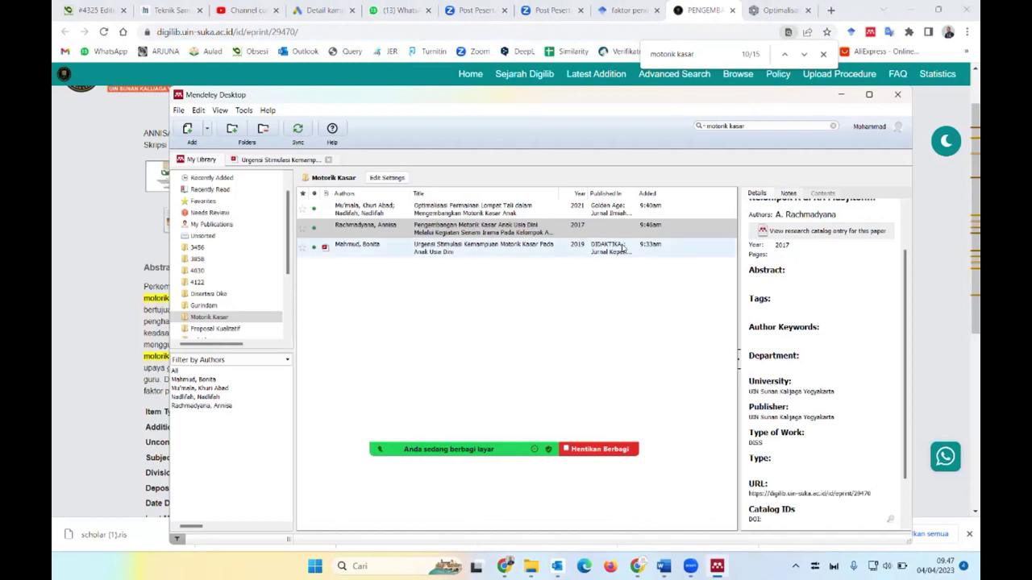
left_click(615, 231)
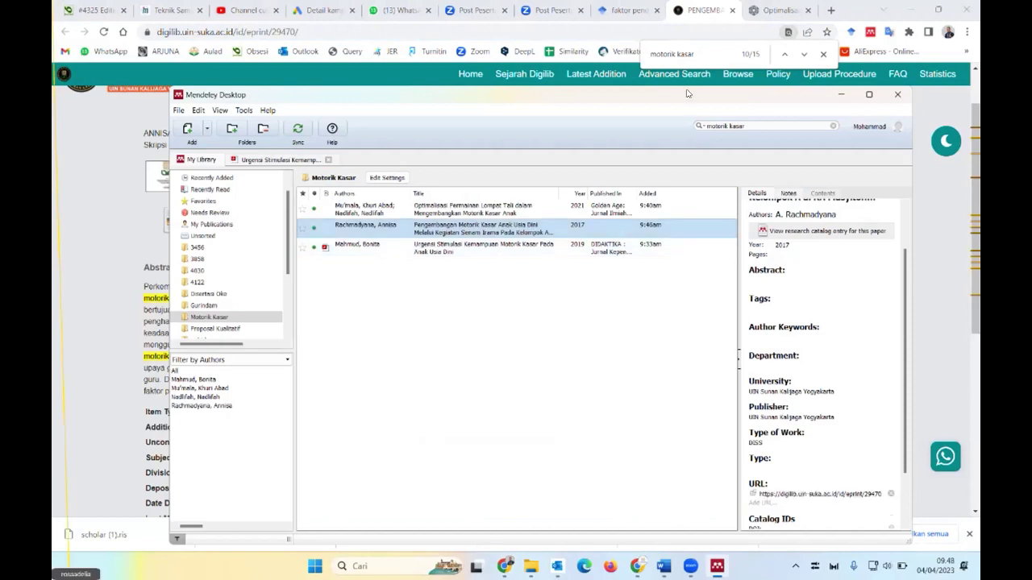
left_click(701, 9)
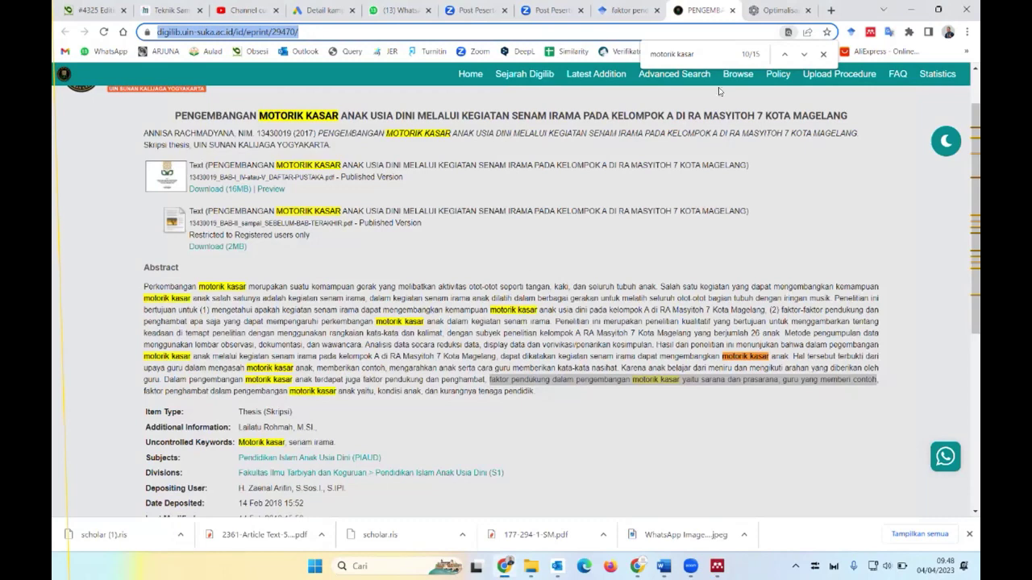
left_click(766, 10)
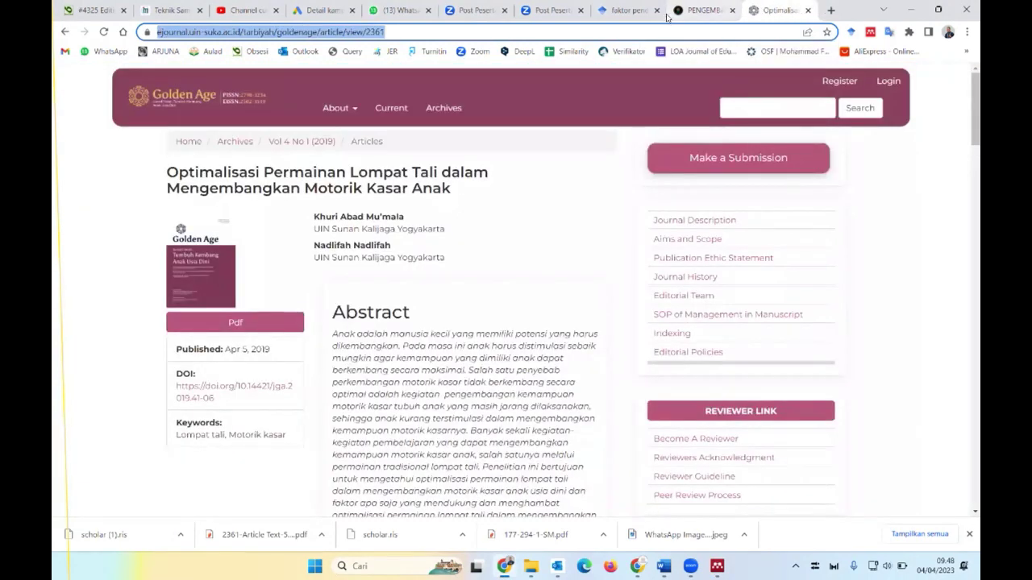
left_click(705, 9)
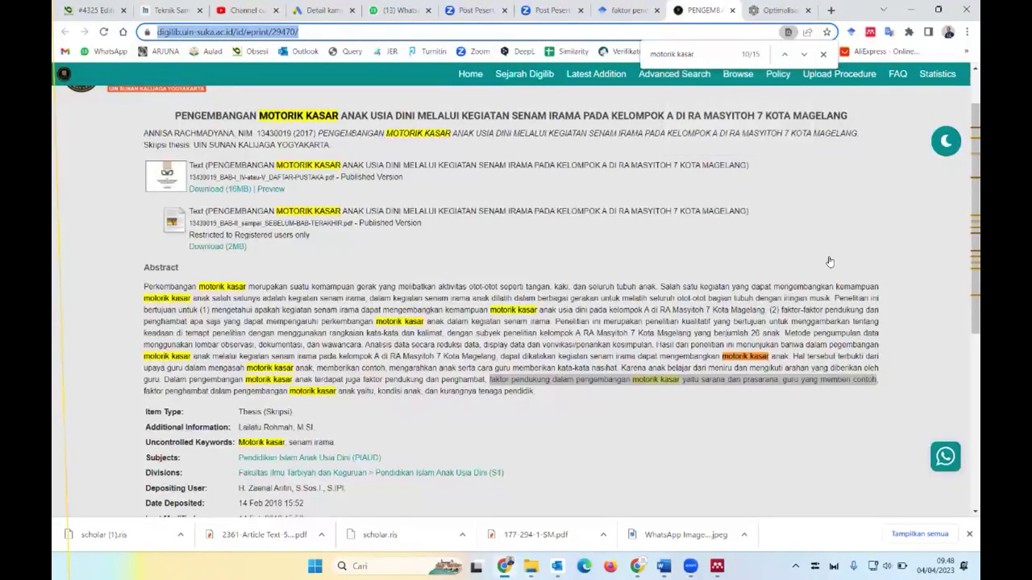
left_click(716, 567)
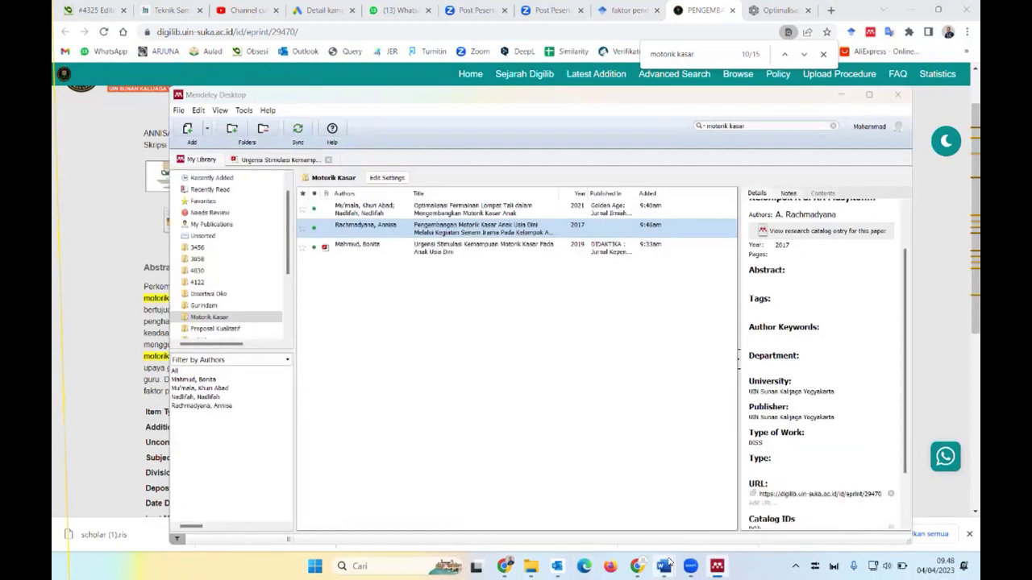
left_click(665, 565)
- Cite the 2017 senam irama thesis from Mendeley after the supporting-factors sentence and add a period
left_click(766, 513)
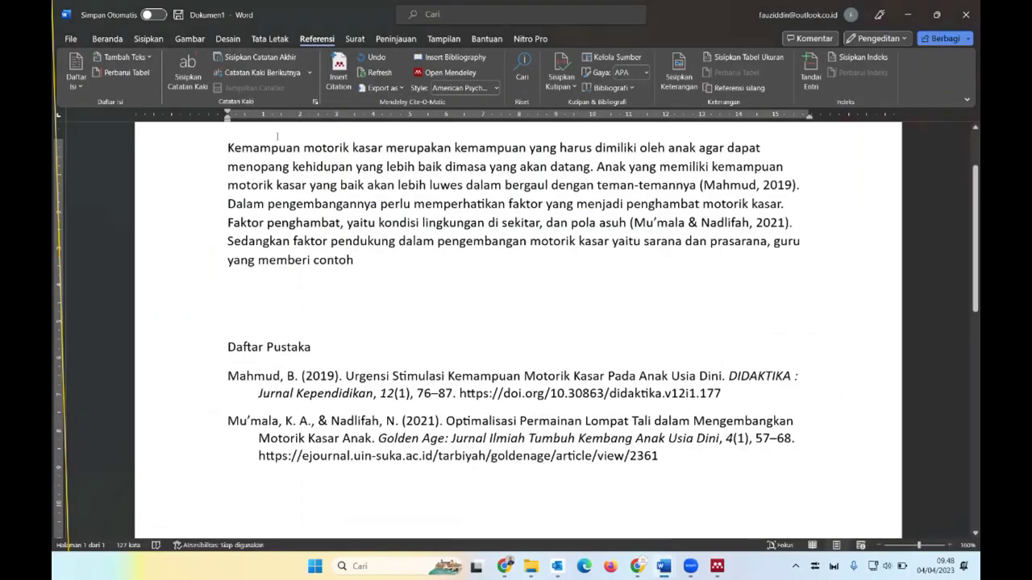
left_click(338, 71)
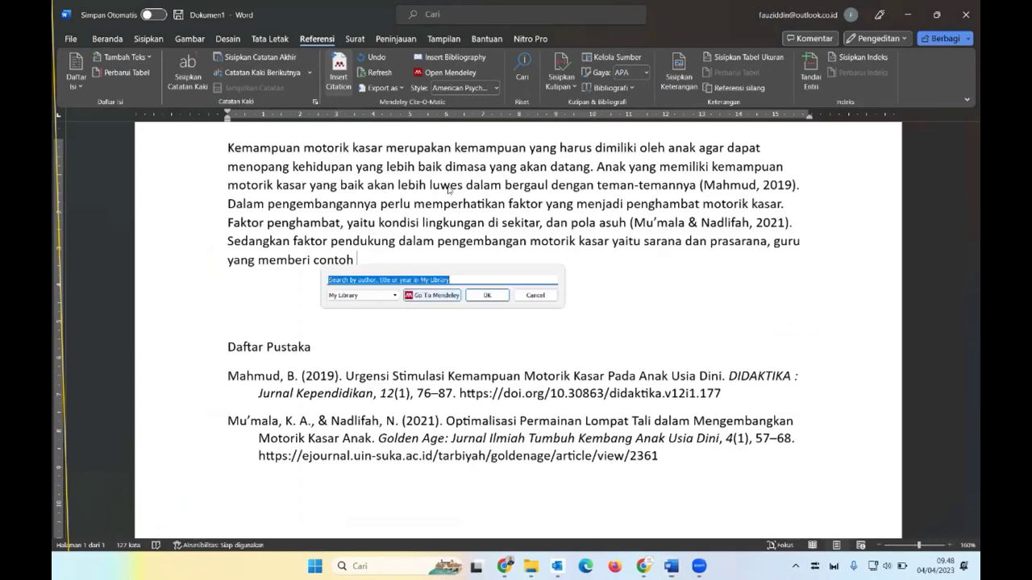
left_click(432, 295)
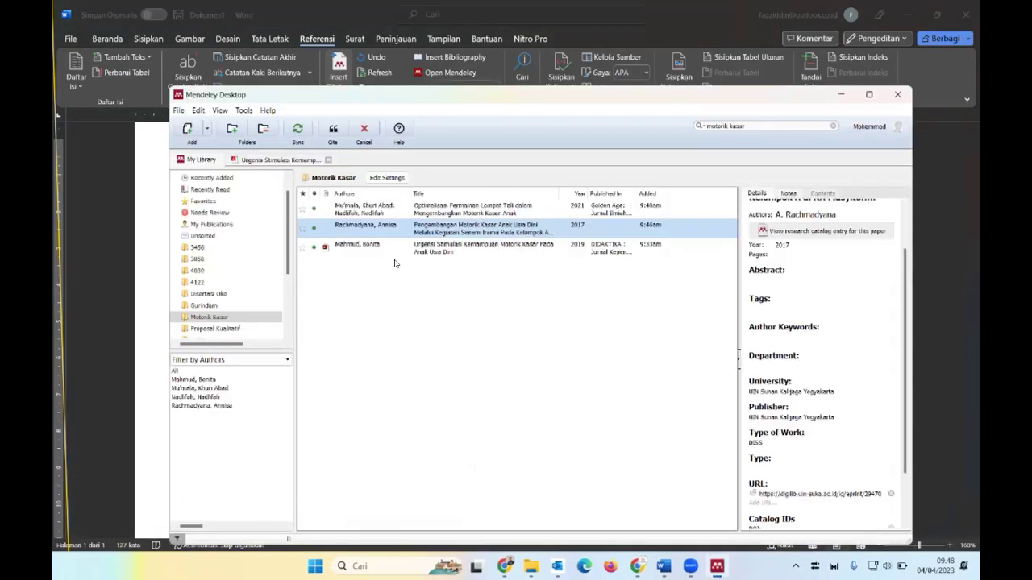
left_click(362, 212)
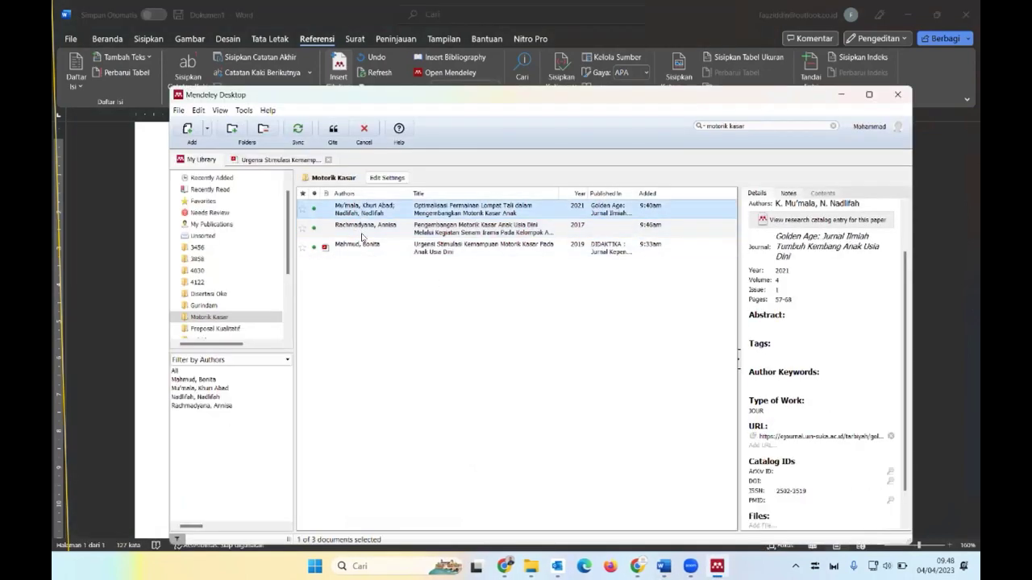
left_click(363, 229)
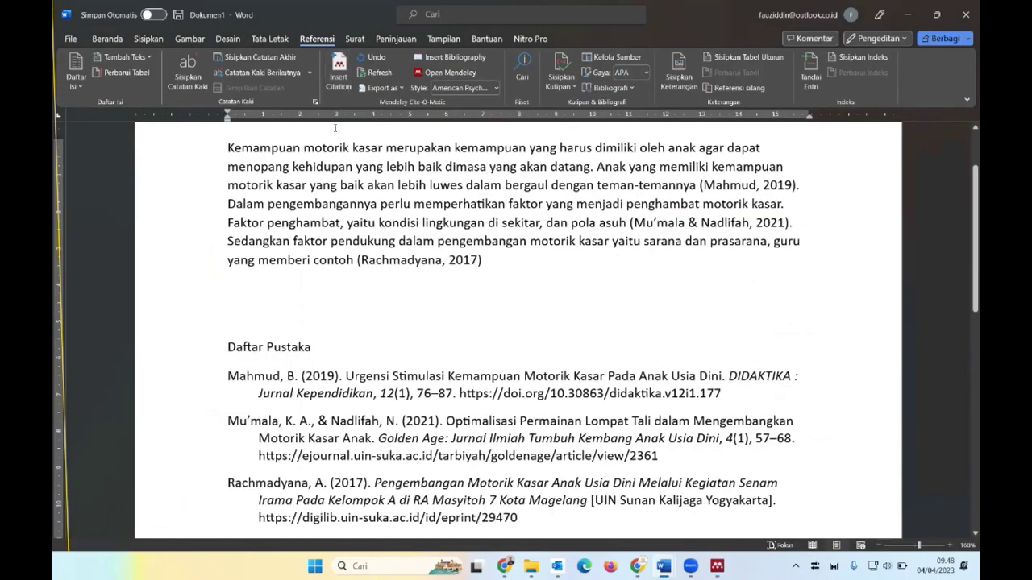
type(".")
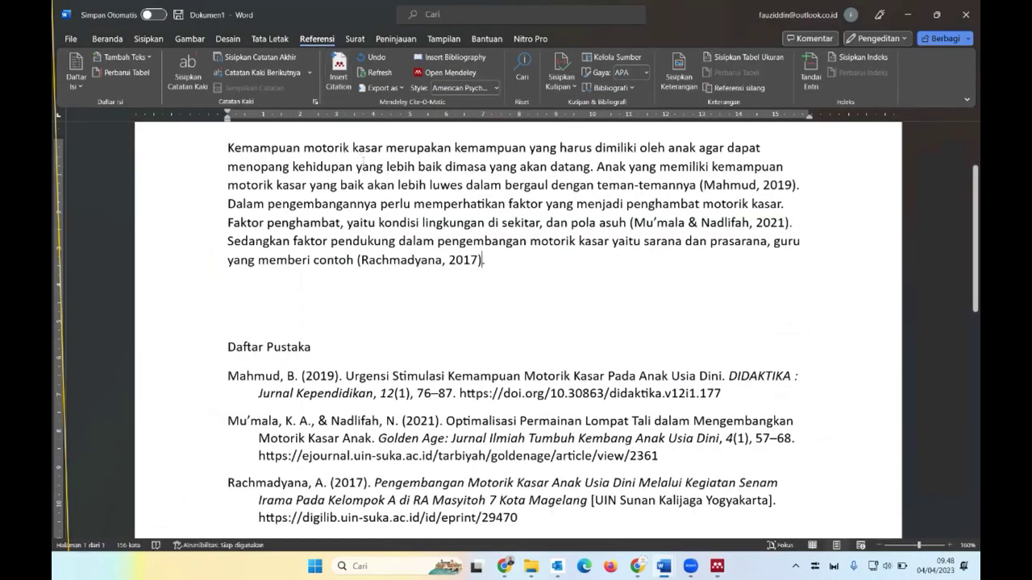
scroll(418, 237, "down", 1)
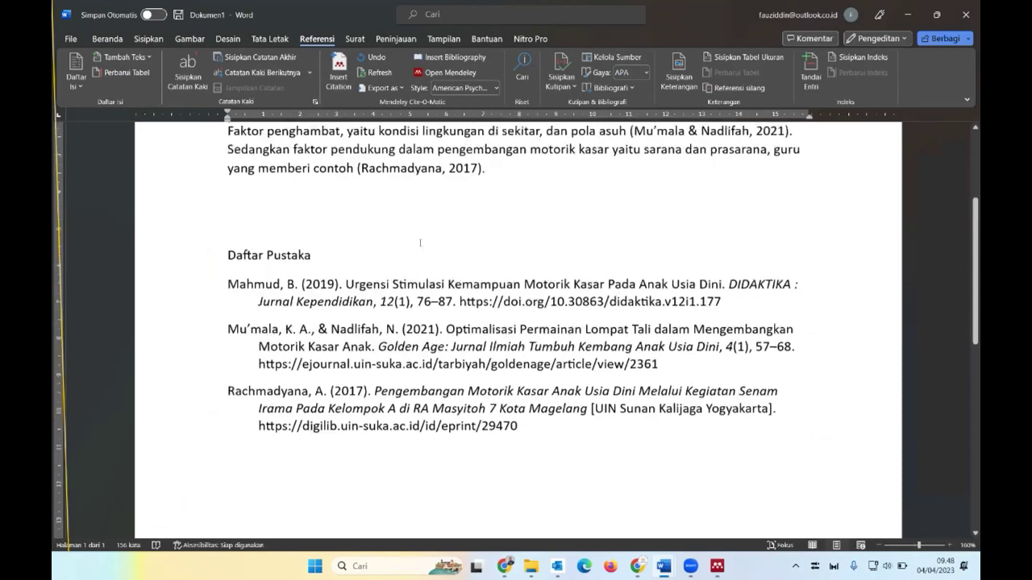
scroll(445, 303, "up", 1)
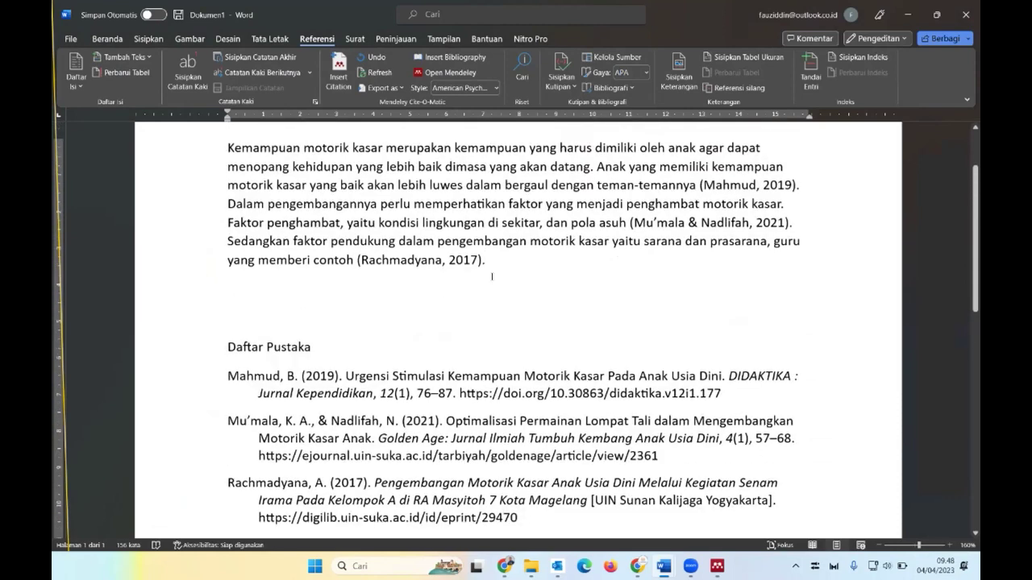
scroll(477, 303, "down", 1)
scroll(489, 282, "up", 1)
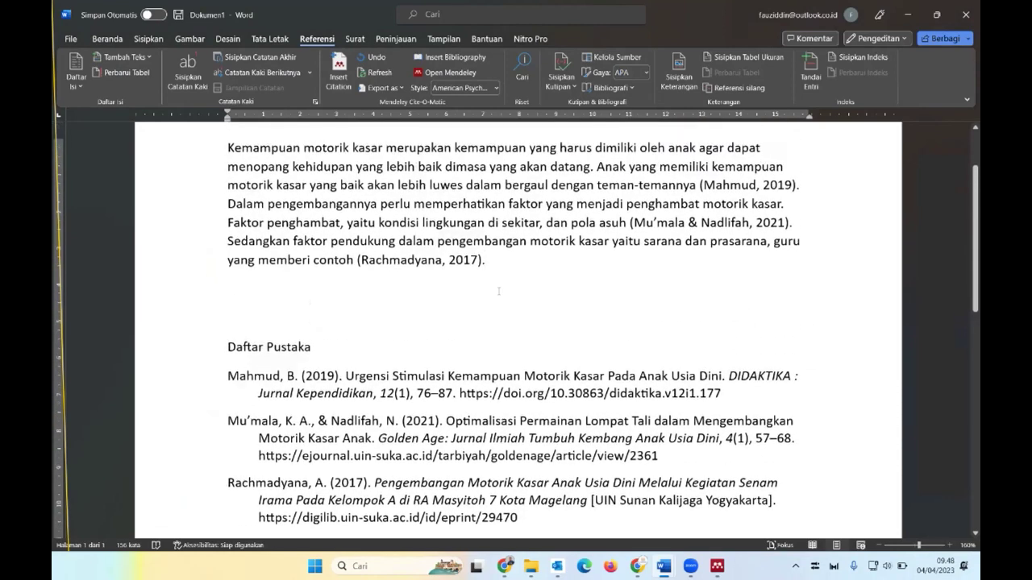
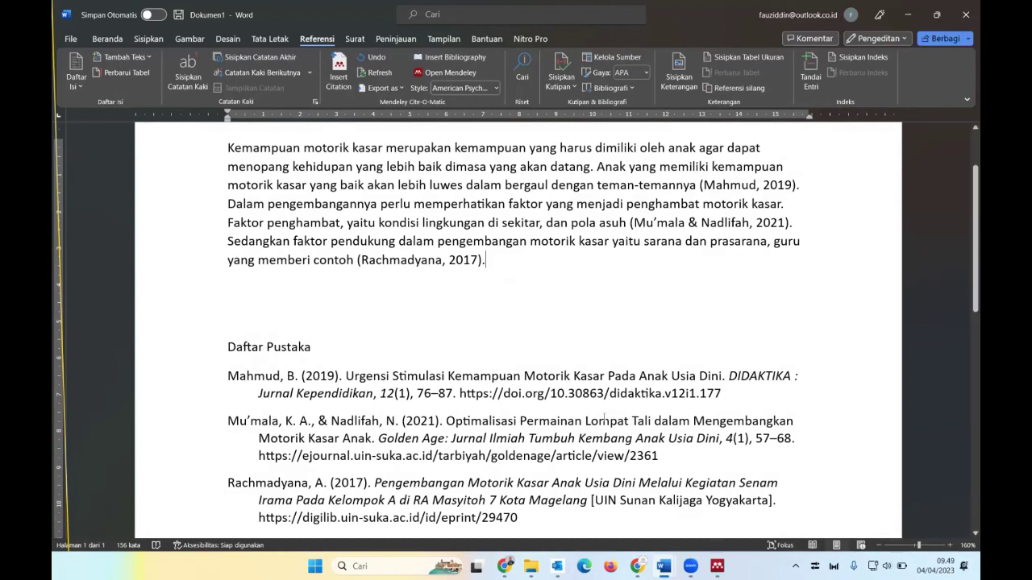
- Bring up the Chrome window showing the digilib repository page for the 2017 senam irama thesis
left_click(505, 565)
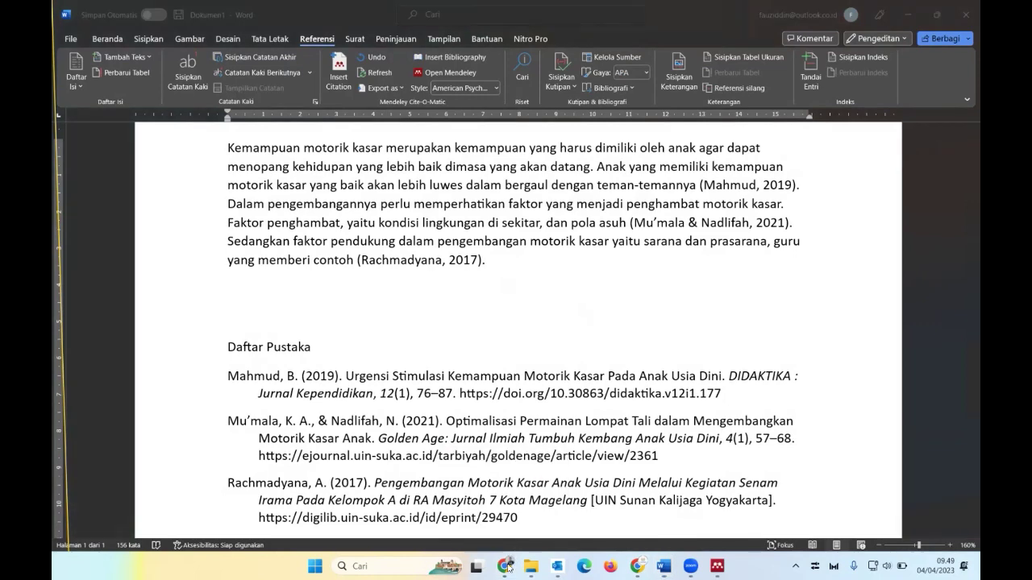
left_click(508, 561)
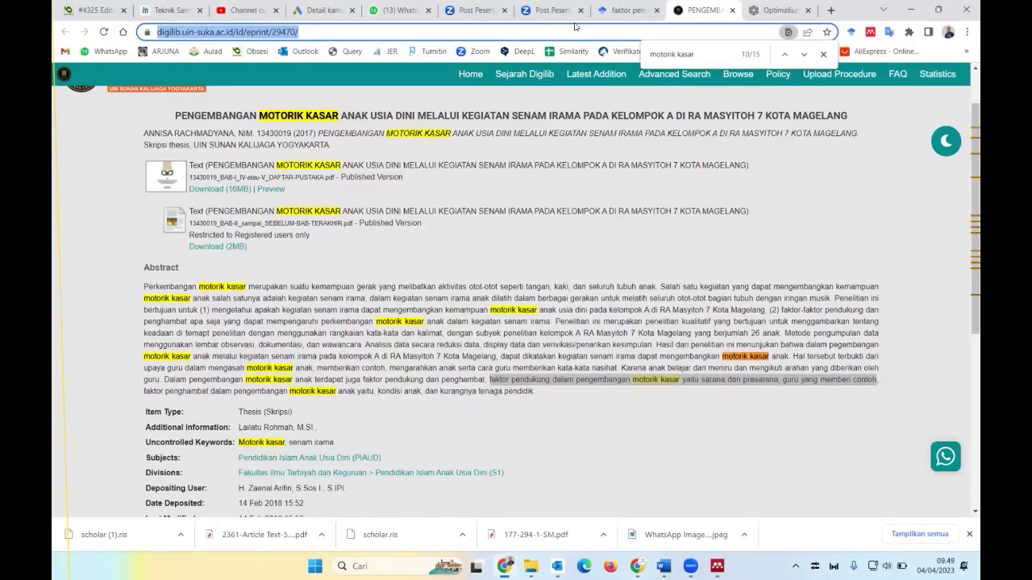
- Go to the 'faktor pendukung motorik kasar' Scholar tab, close the Cite dialog, and scroll the results
left_click(622, 10)
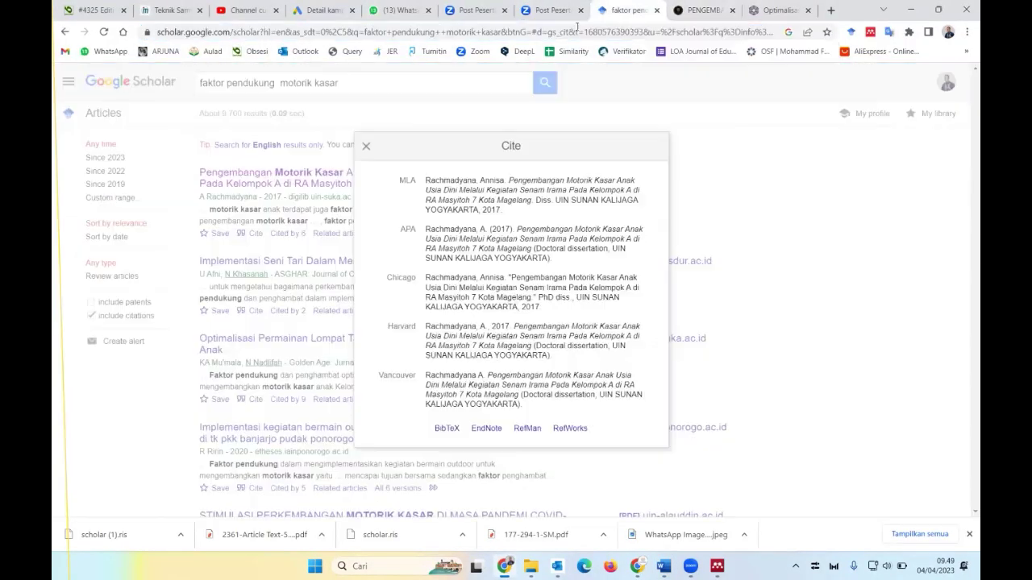
left_click(366, 146)
scroll(395, 193, "down", 1)
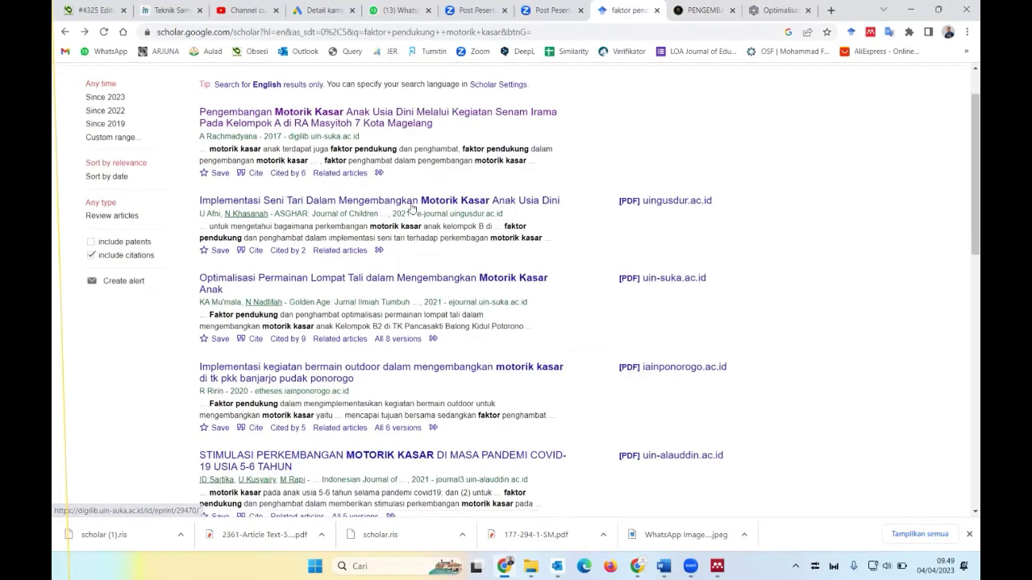
scroll(377, 242, "down", 1)
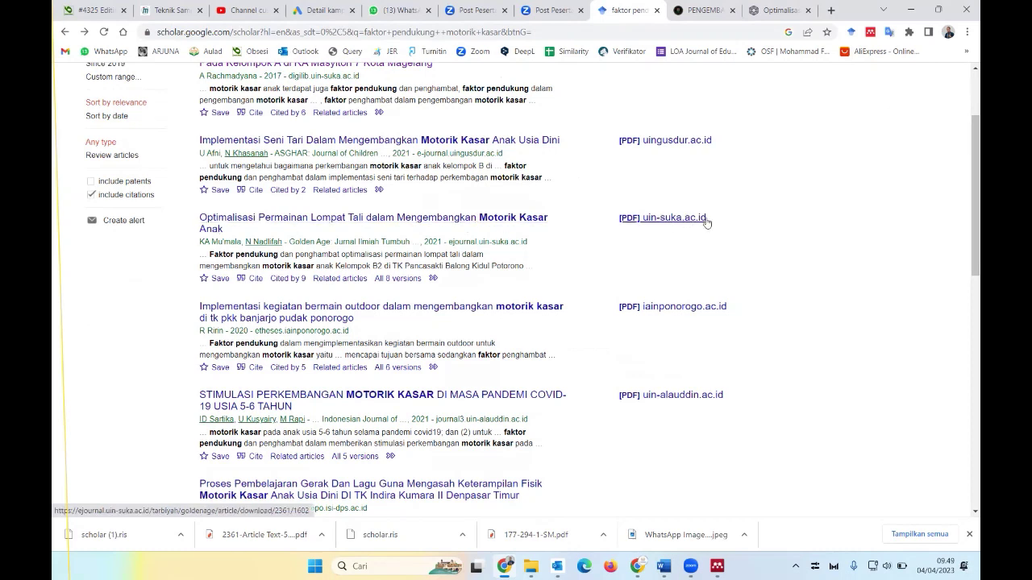
- Open the Optimalisasi Permainan Lompat Tali article in a new tab, look it over, then return to Scholar
right_click(500, 225)
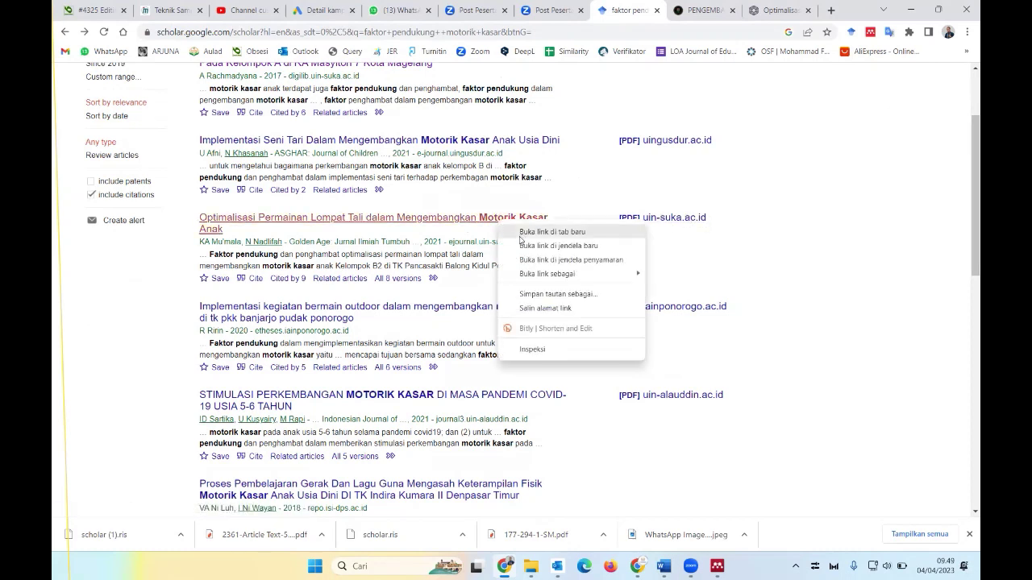
left_click(520, 234)
left_click(640, 9)
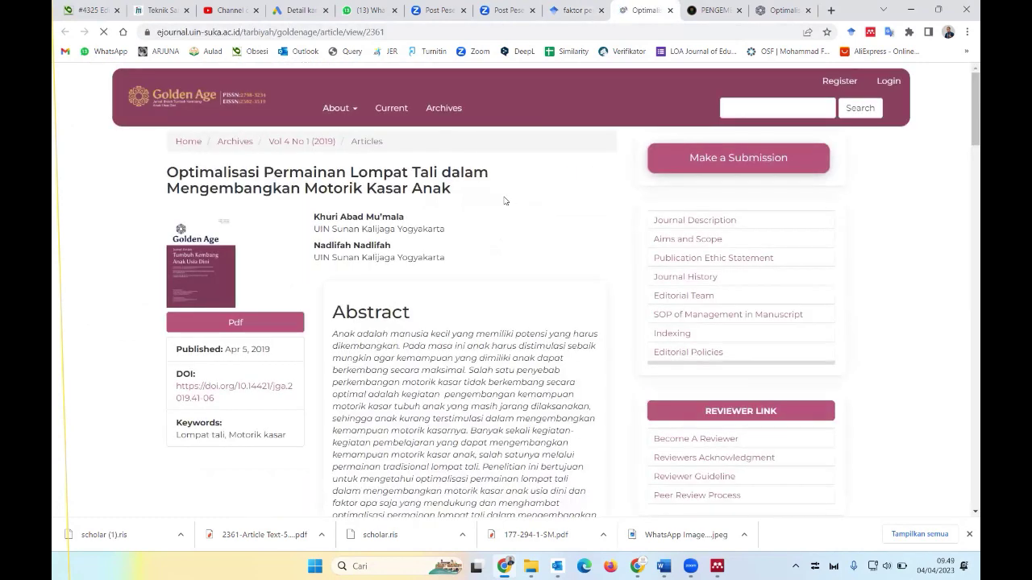
scroll(504, 201, "down", 1)
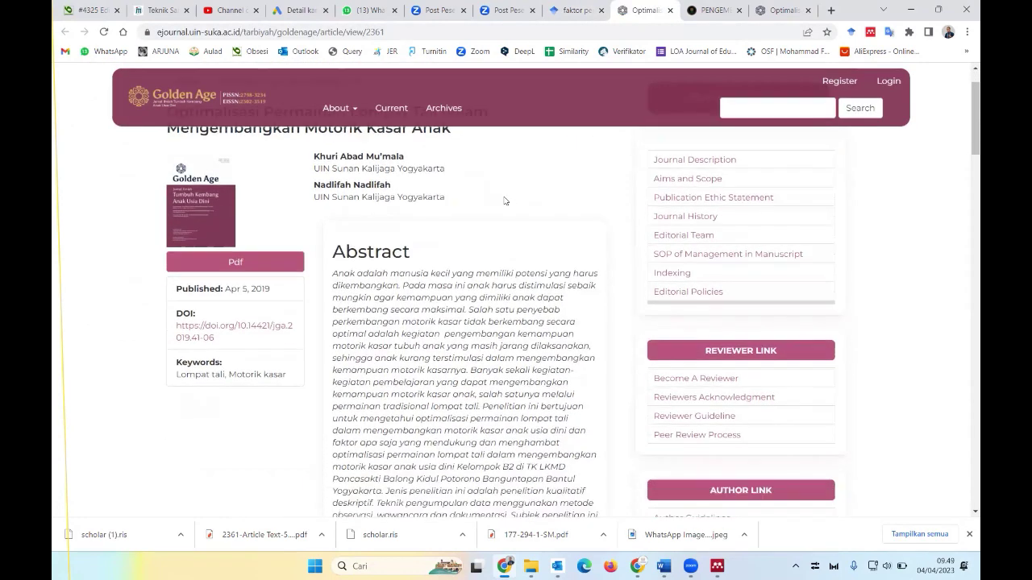
left_click(770, 8)
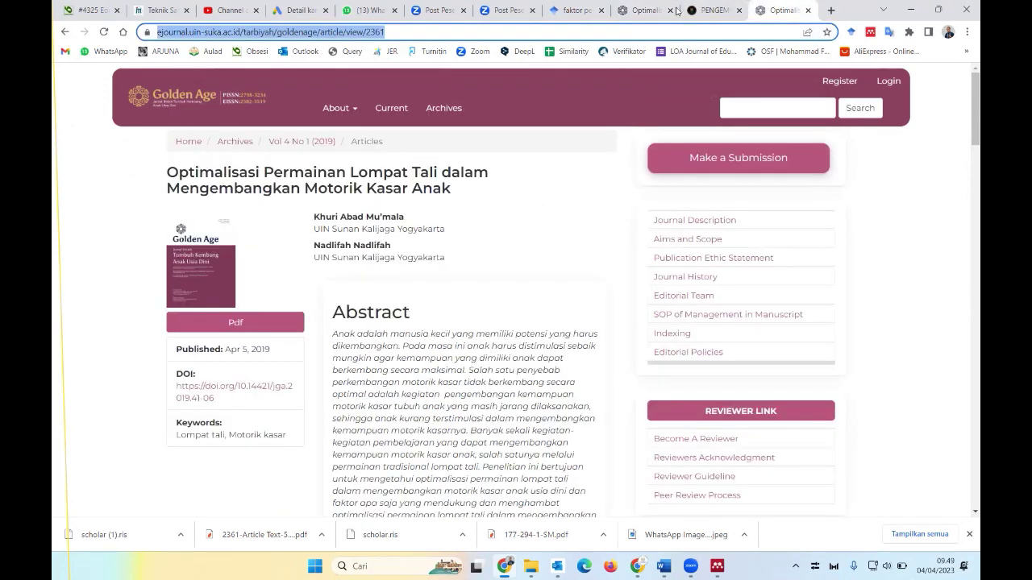
left_click(645, 10)
left_click(766, 12)
left_click(569, 11)
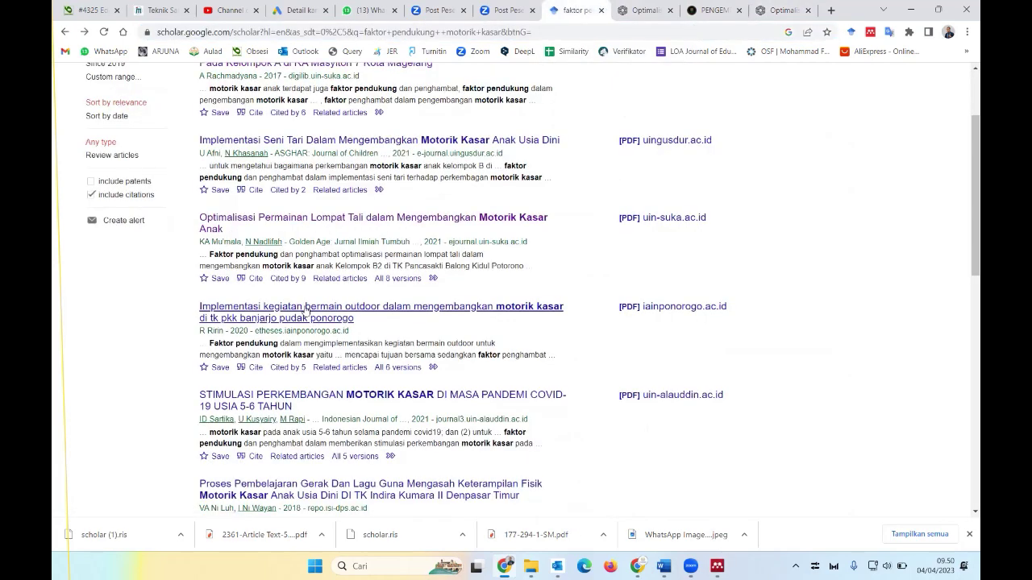
scroll(310, 306, "down", 1)
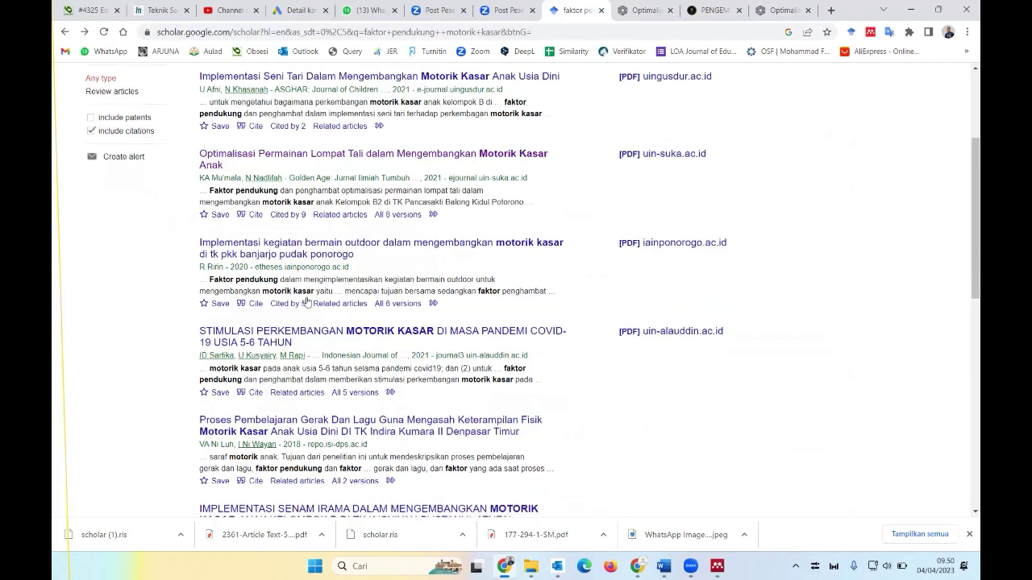
scroll(308, 282, "down", 1)
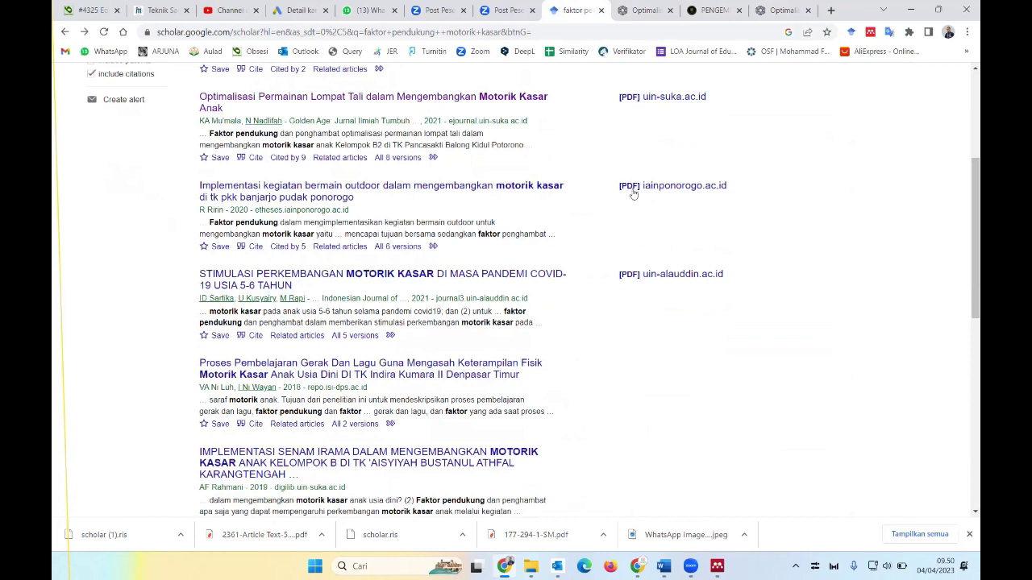
right_click(536, 188)
left_click(554, 202)
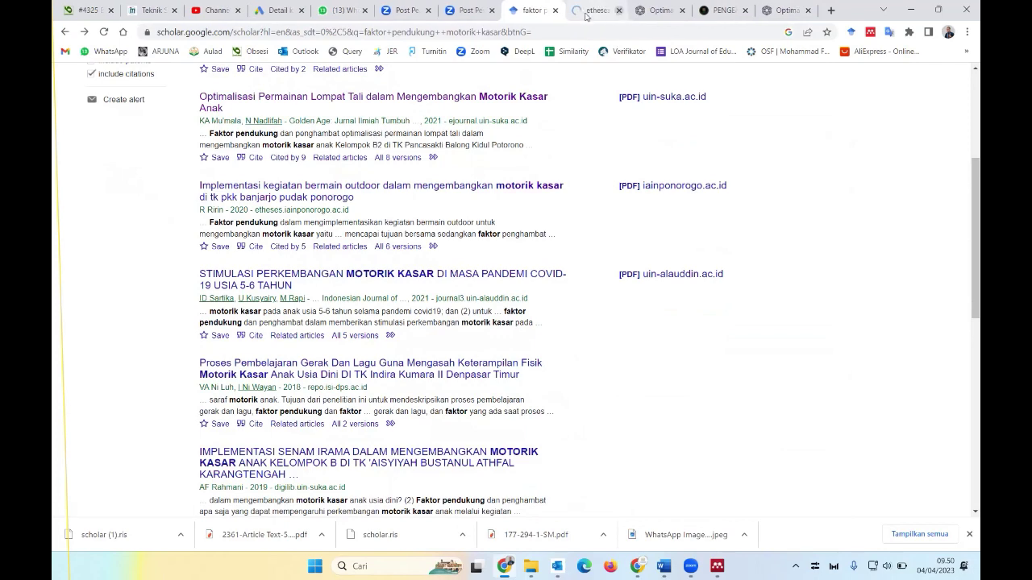
left_click(586, 14)
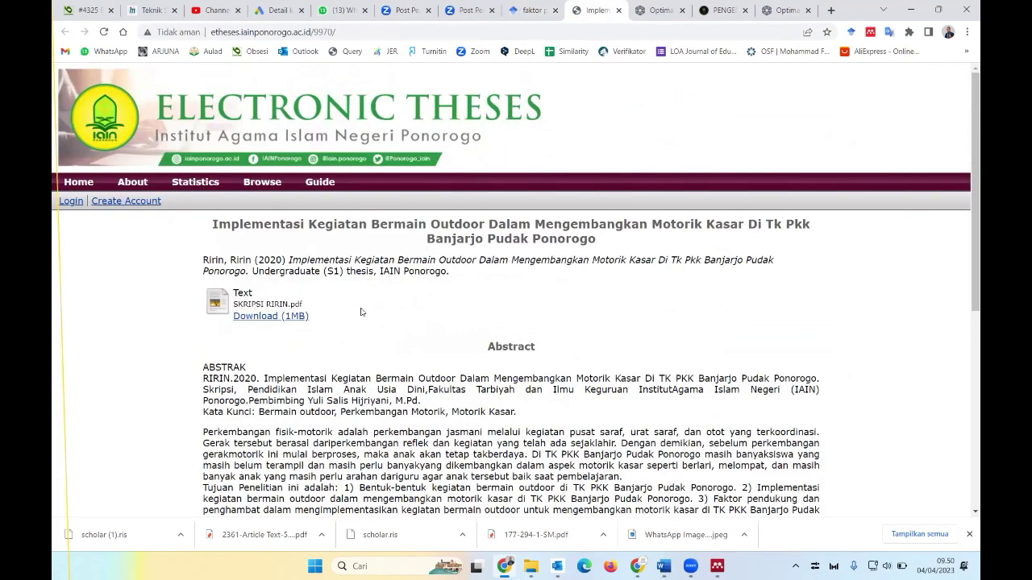
scroll(337, 320, "down", 1)
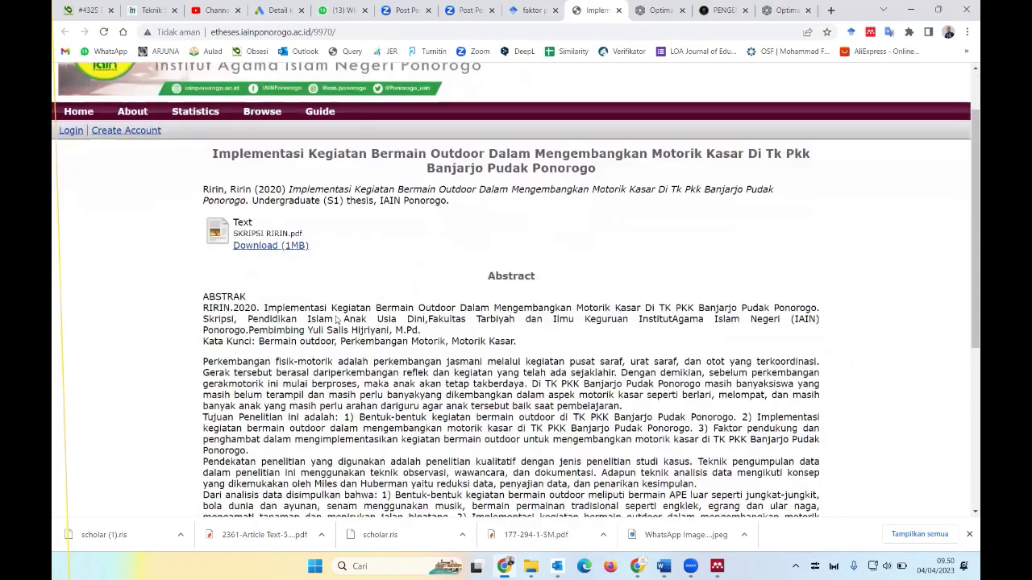
scroll(337, 320, "down", 1)
scroll(339, 318, "down", 2)
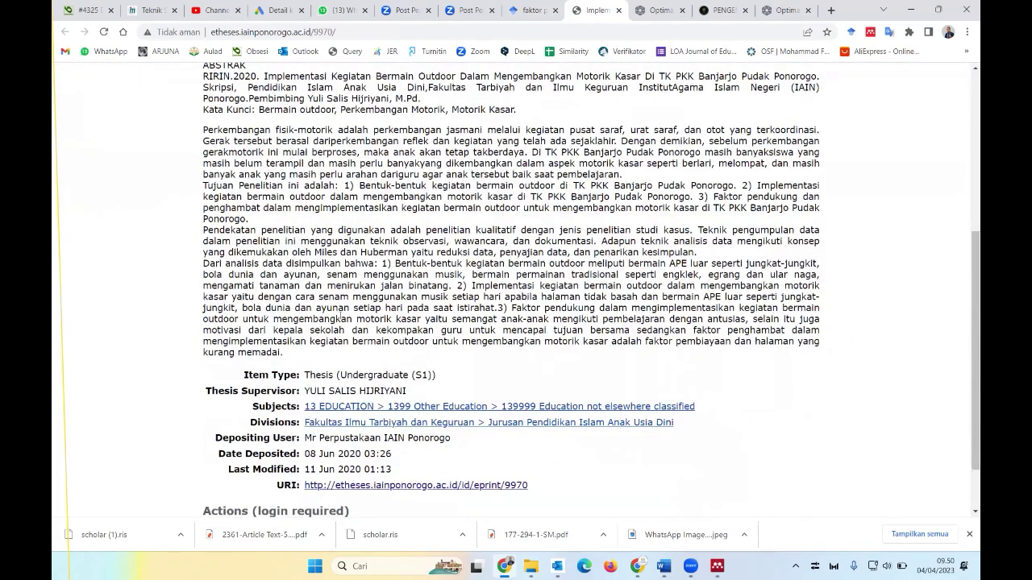
key("ctrl+f")
type("peng")
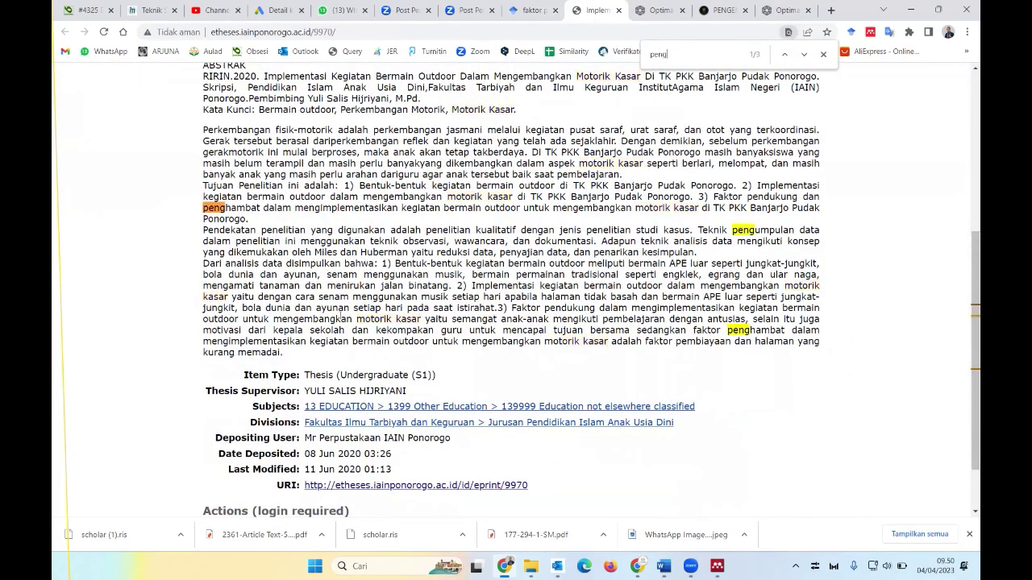
type("hambar")
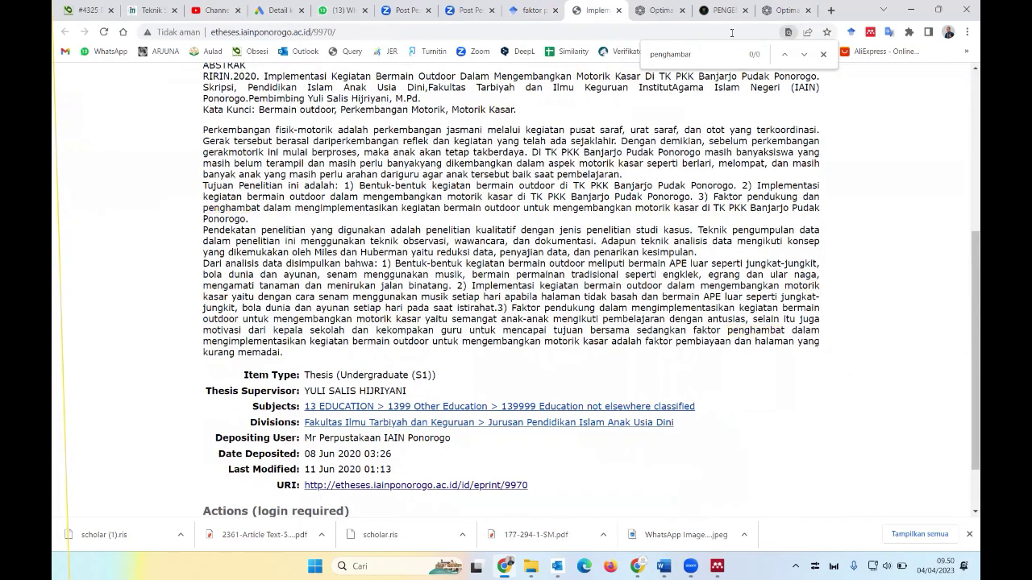
key("BackSpace")
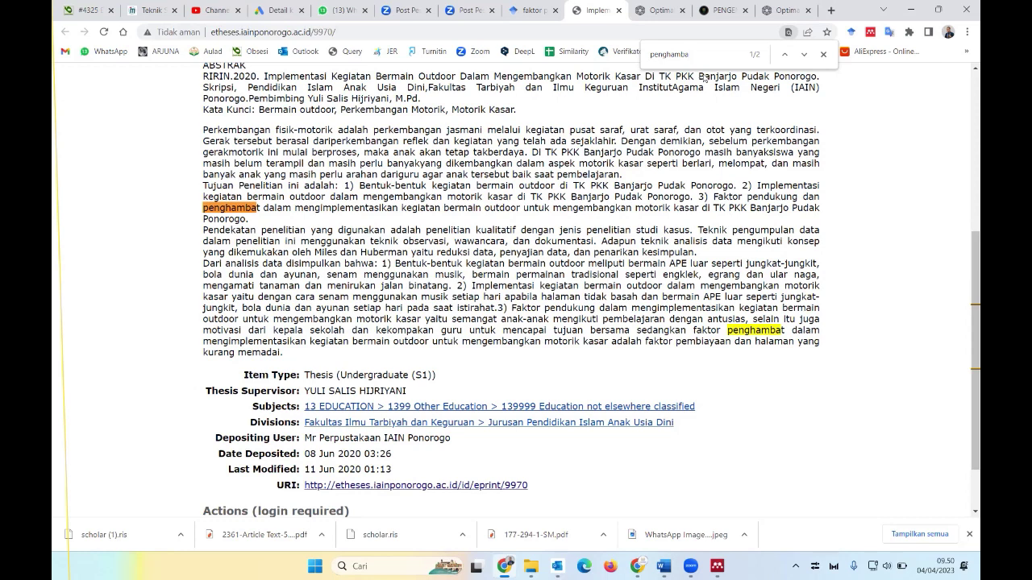
type("t")
left_click(619, 12)
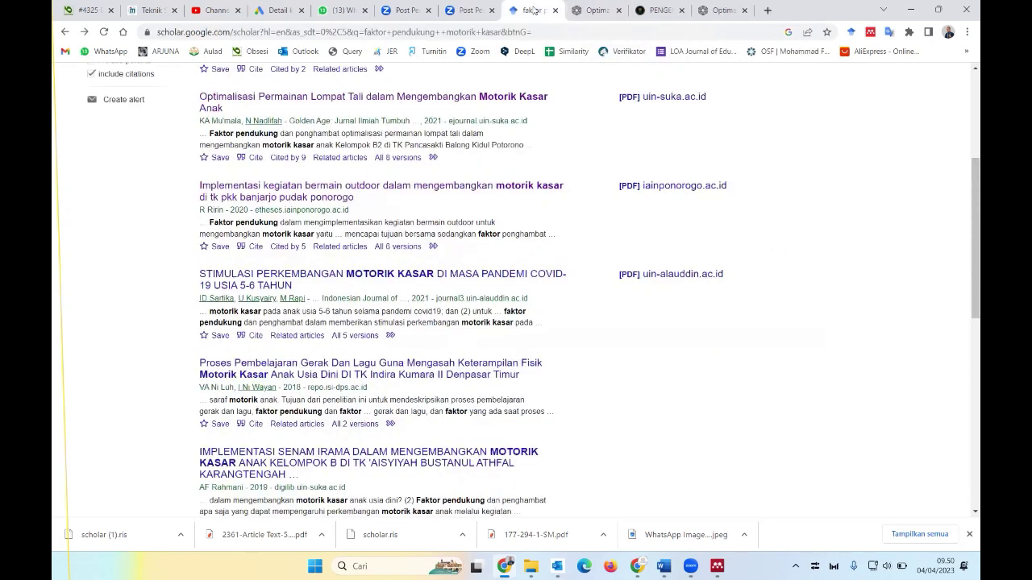
scroll(339, 224, "down", 1)
scroll(339, 223, "down", 1)
scroll(339, 224, "down", 1)
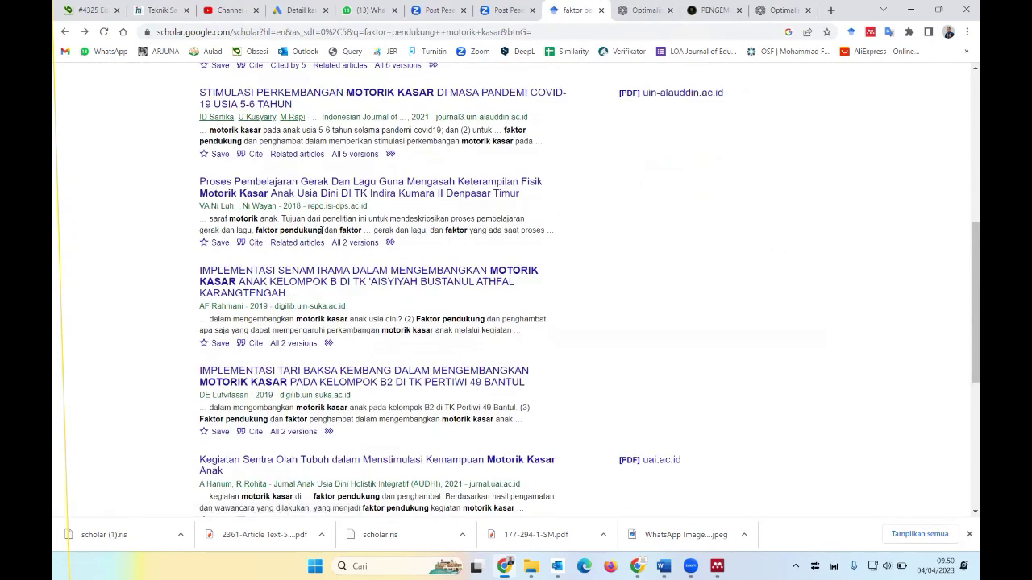
scroll(392, 251, "down", 1)
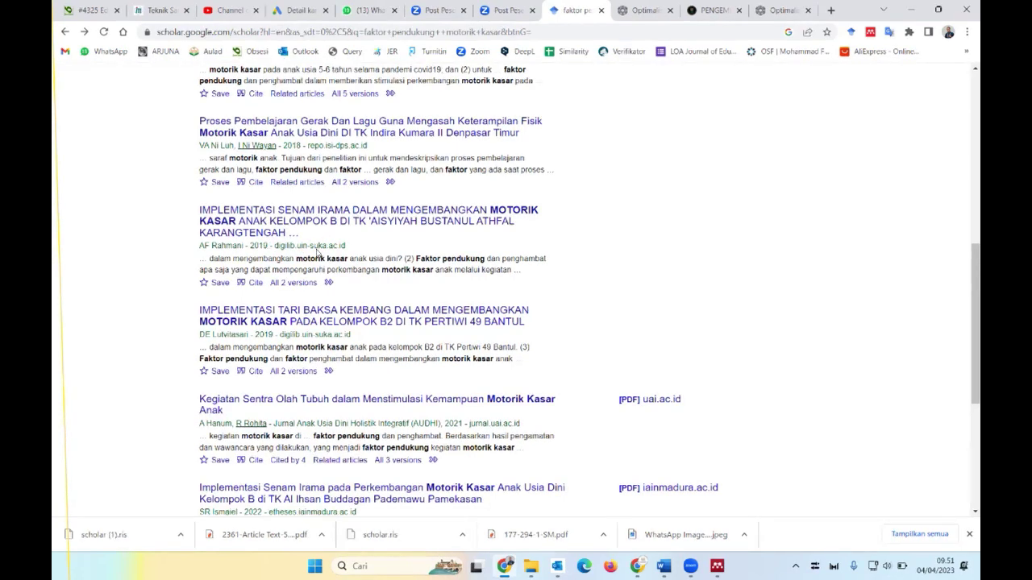
scroll(337, 246, "down", 1)
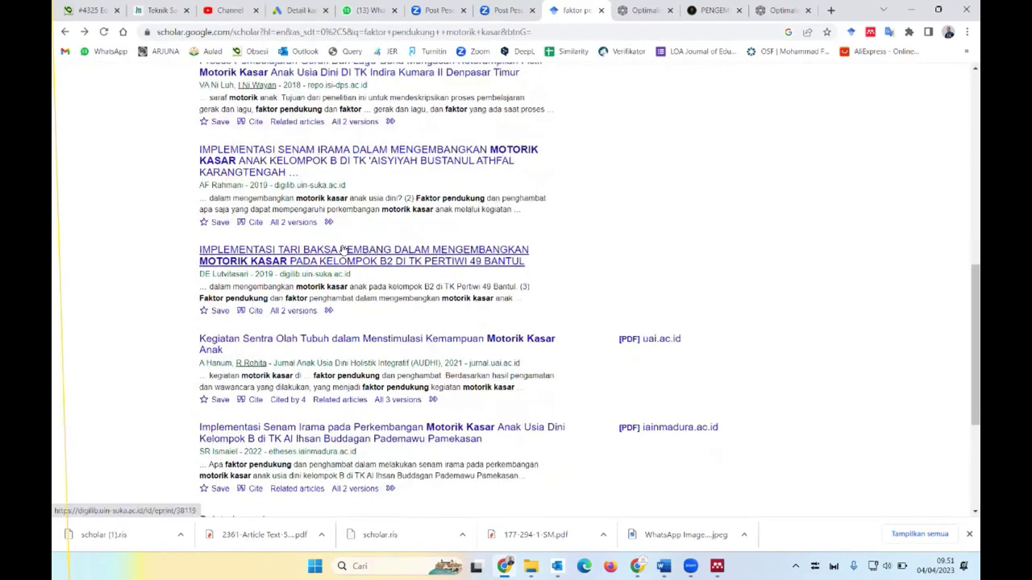
scroll(343, 248, "down", 1)
scroll(345, 249, "down", 1)
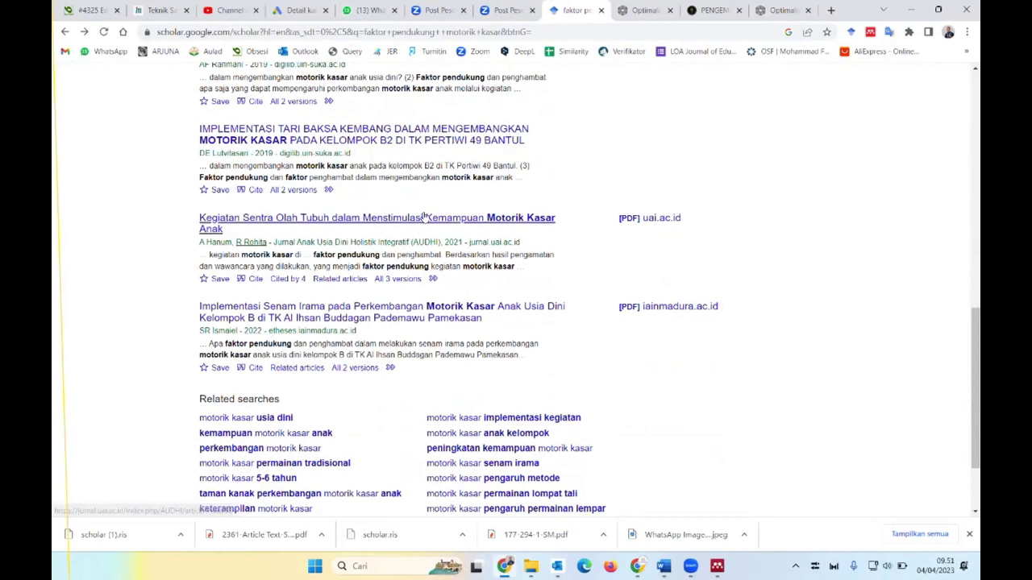
- Open the Kegiatan Sentra Olah Tubuh article in a new tab and scroll through it
right_click(425, 216)
left_click(469, 226)
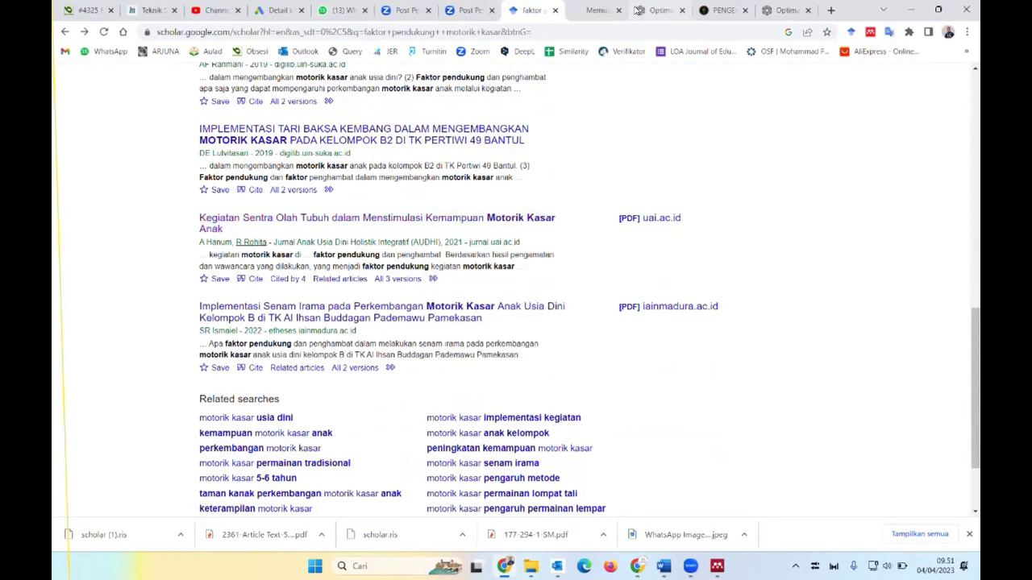
left_click(592, 10)
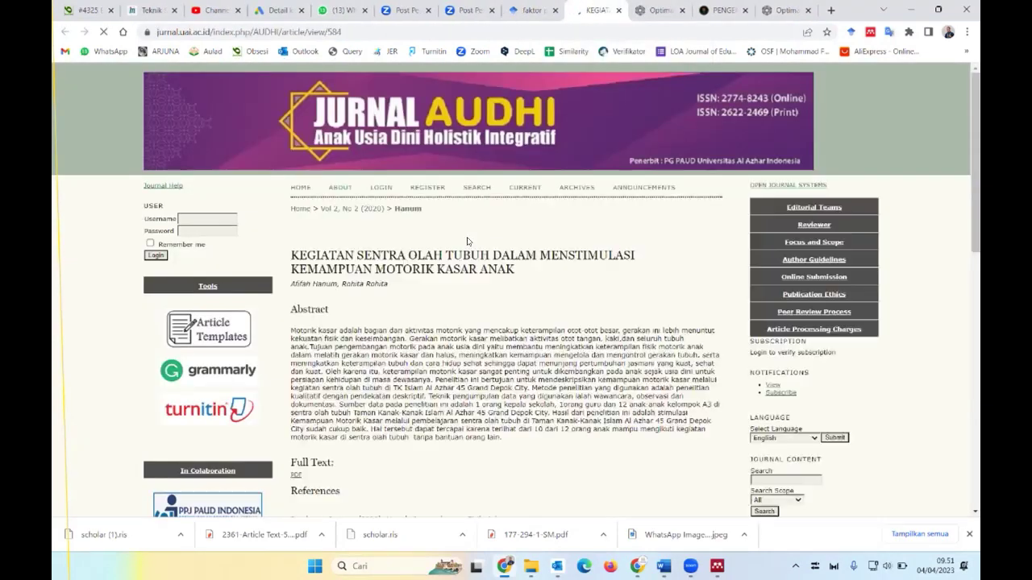
scroll(479, 239, "down", 1)
scroll(479, 240, "down", 2)
- Find 'motorik kasar' in the article with Ctrl+F, then go back to the Scholar results
key("ctrl+f")
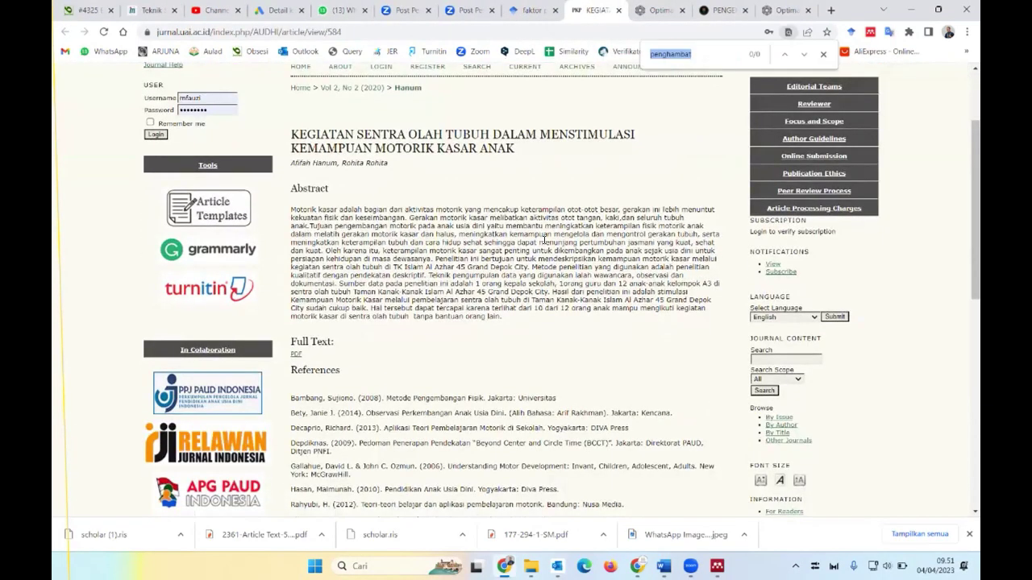
type("m")
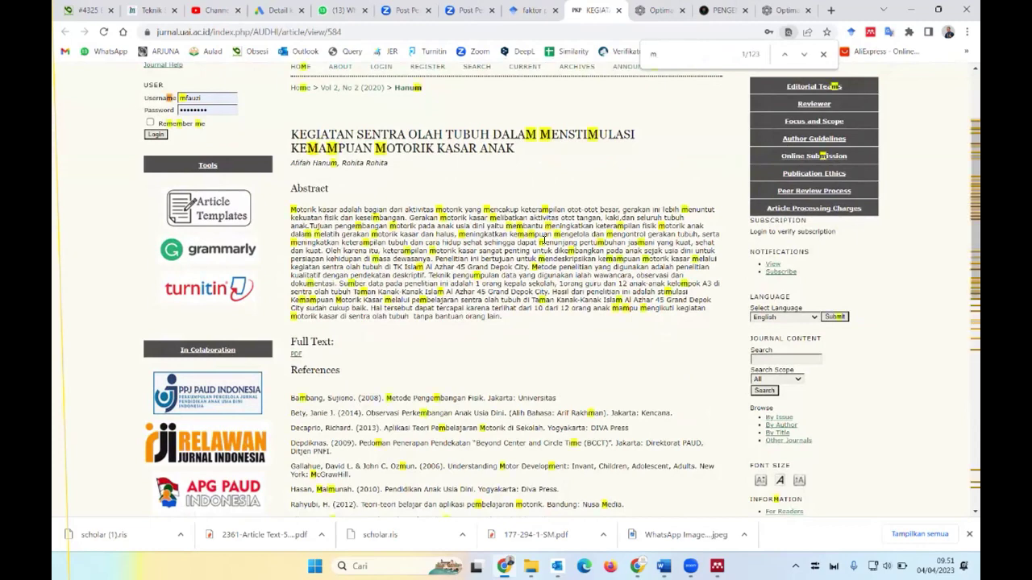
key("BackSpace")
type("penduku")
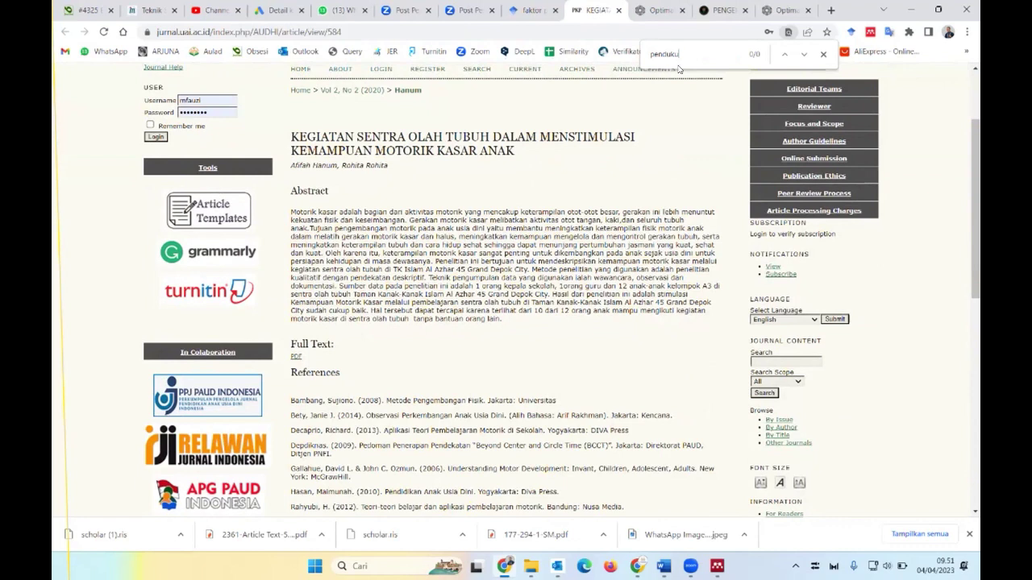
key("ctrl+a")
type("mo")
type("torik")
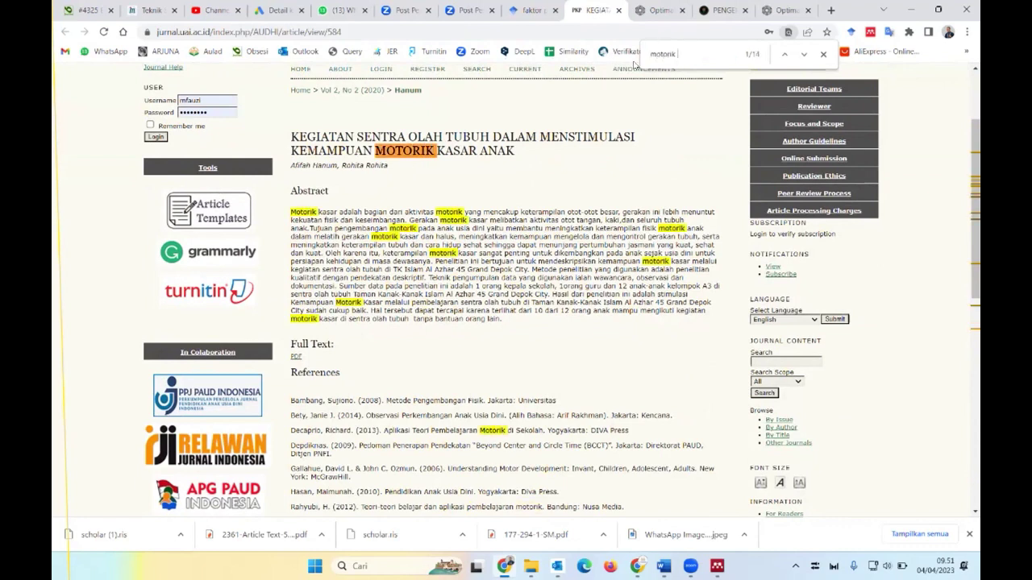
type(" kasar")
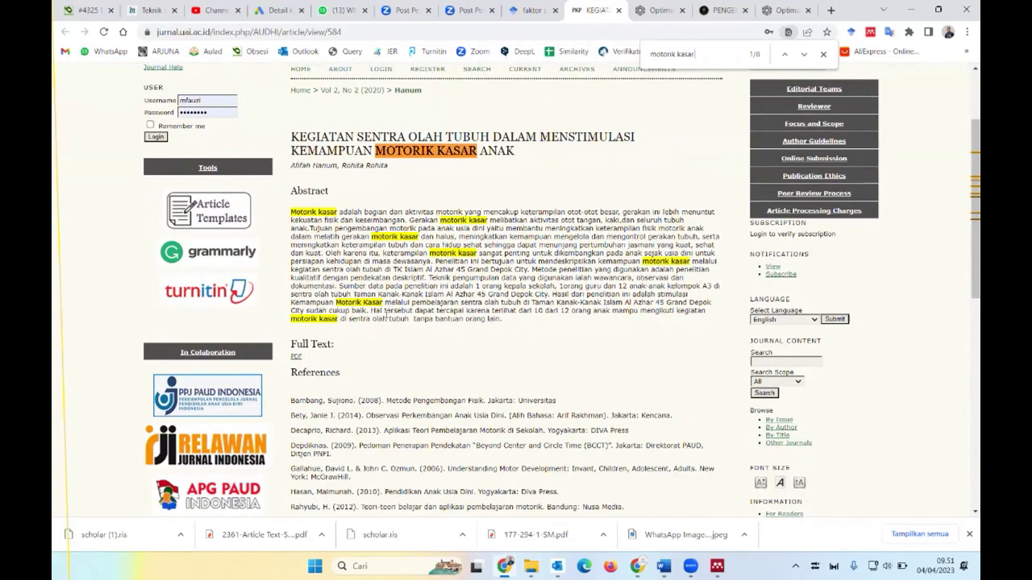
scroll(385, 313, "down", 2)
scroll(443, 202, "up", 2)
left_click(534, 9)
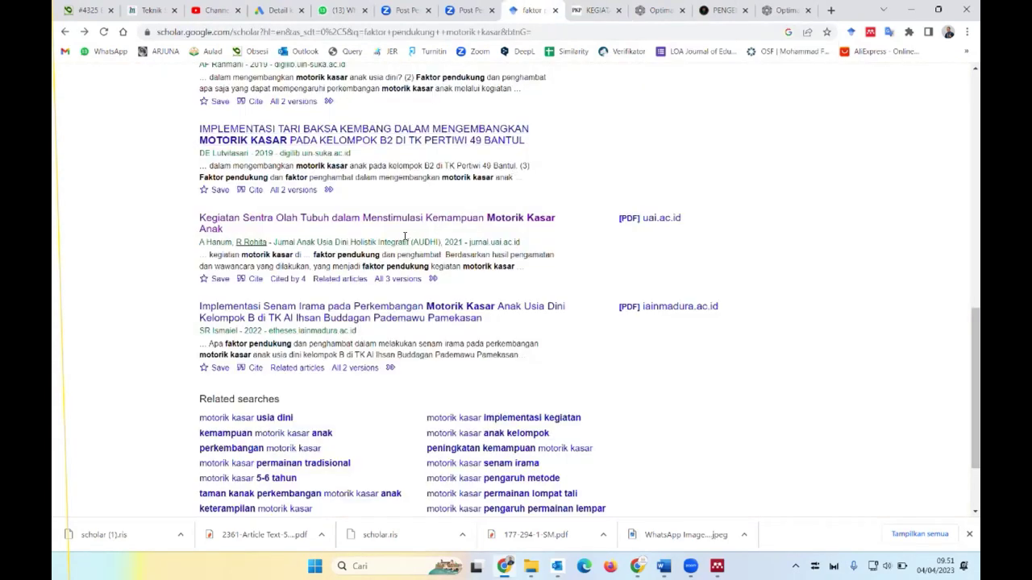
- Open the iainmadura.ac.id [PDF] of the Senam Irama thesis in a new tab, then return to Scholar
scroll(404, 283, "down", 1)
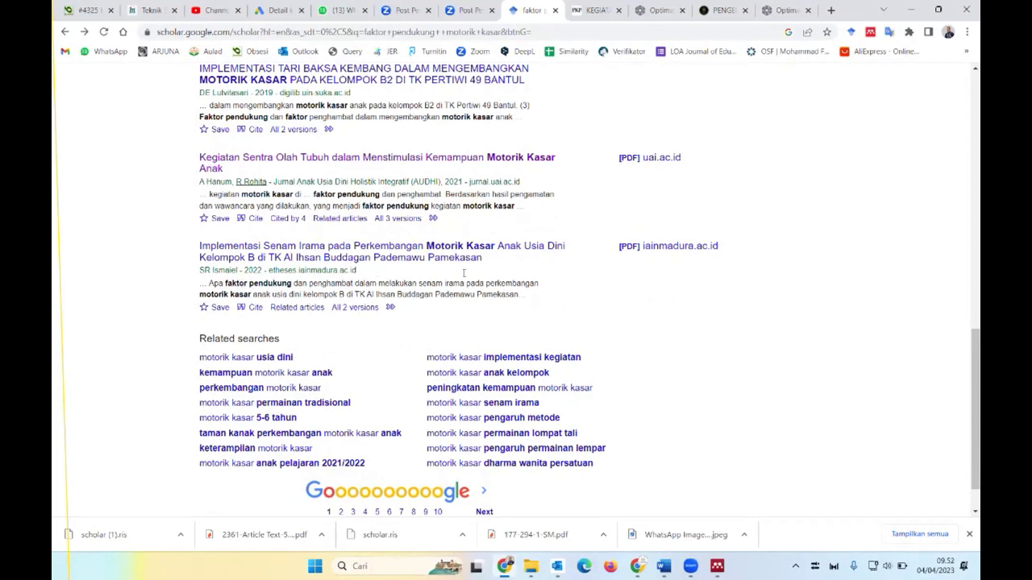
right_click(662, 251)
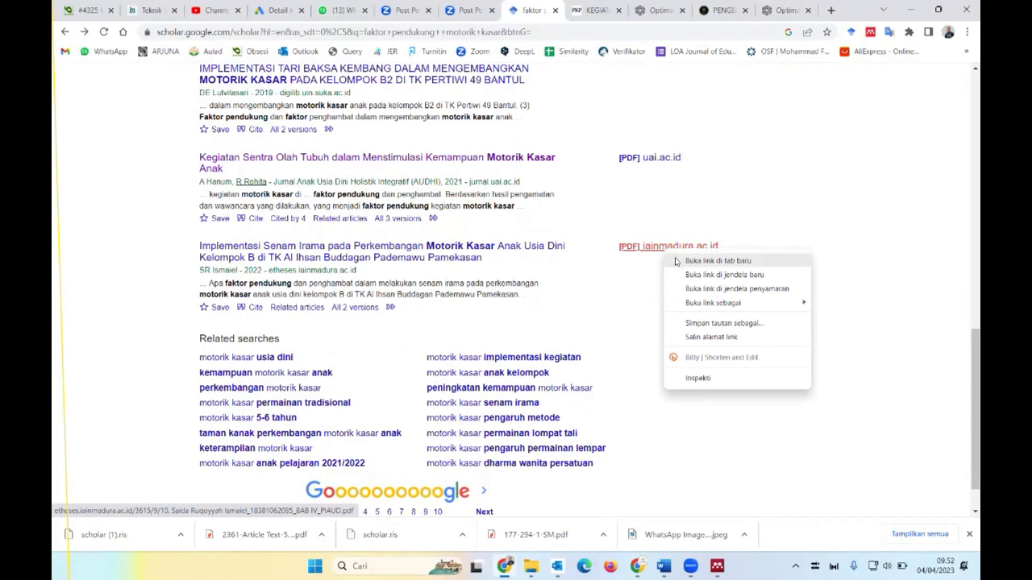
left_click(676, 260)
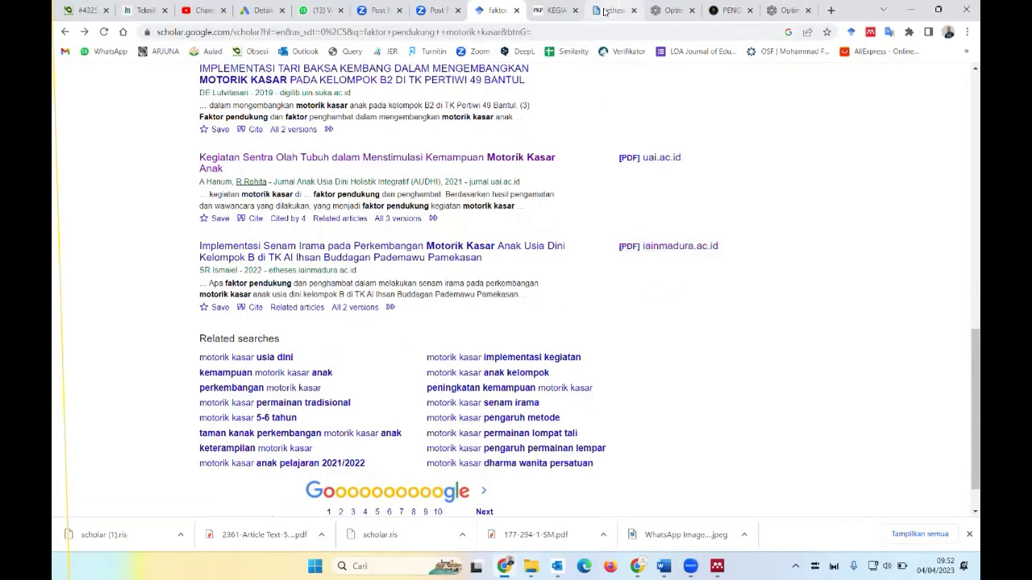
left_click(605, 10)
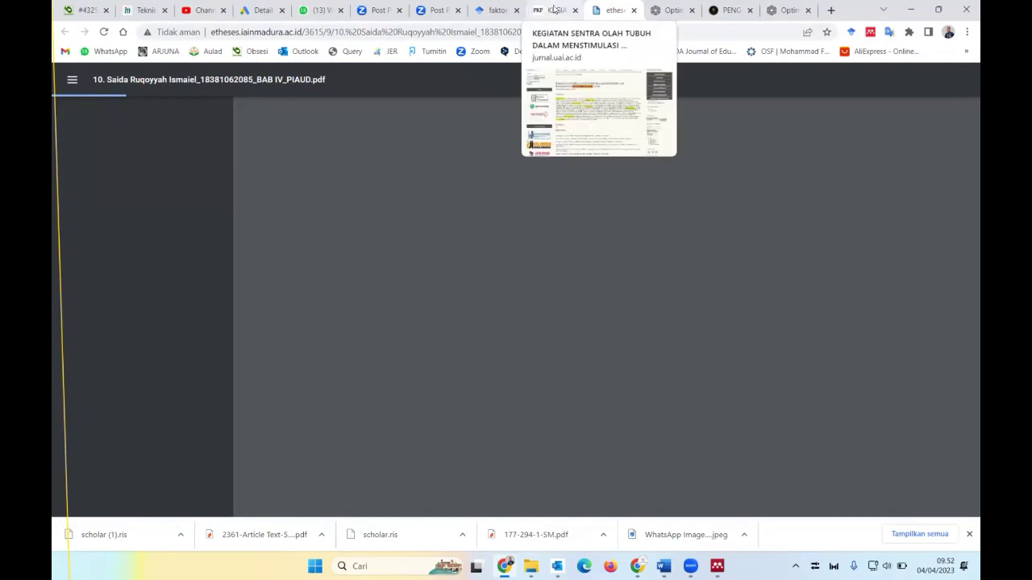
left_click(486, 11)
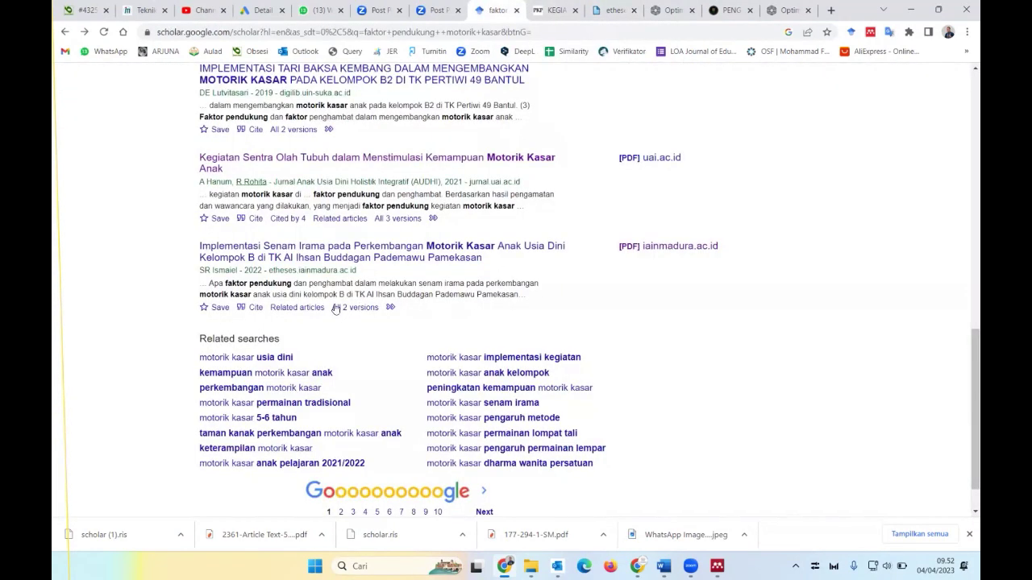
- Download the Senam Irama thesis citation in RefMan format as scholar (2).ris and switch to Mendeley
left_click(255, 308)
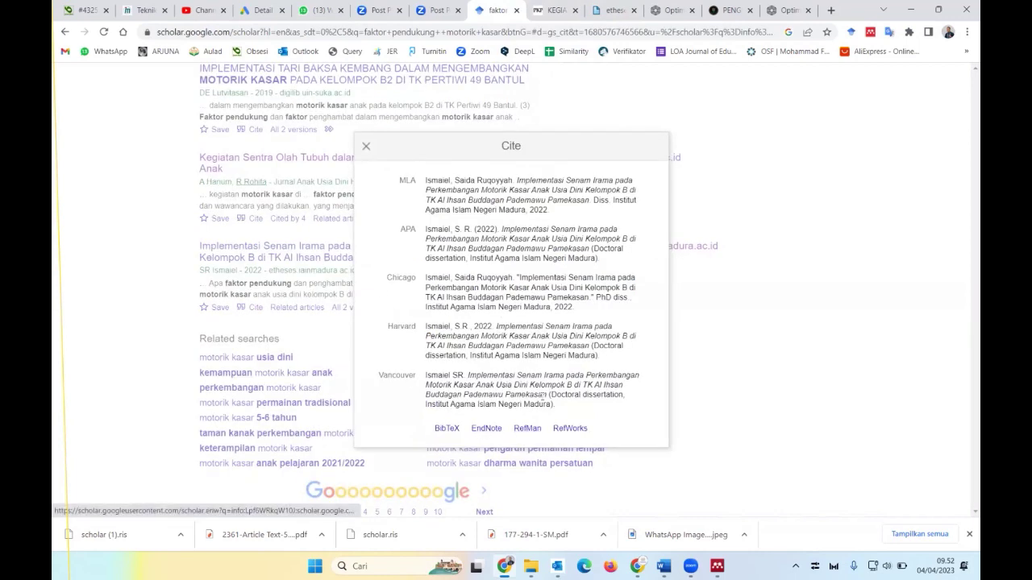
left_click(527, 428)
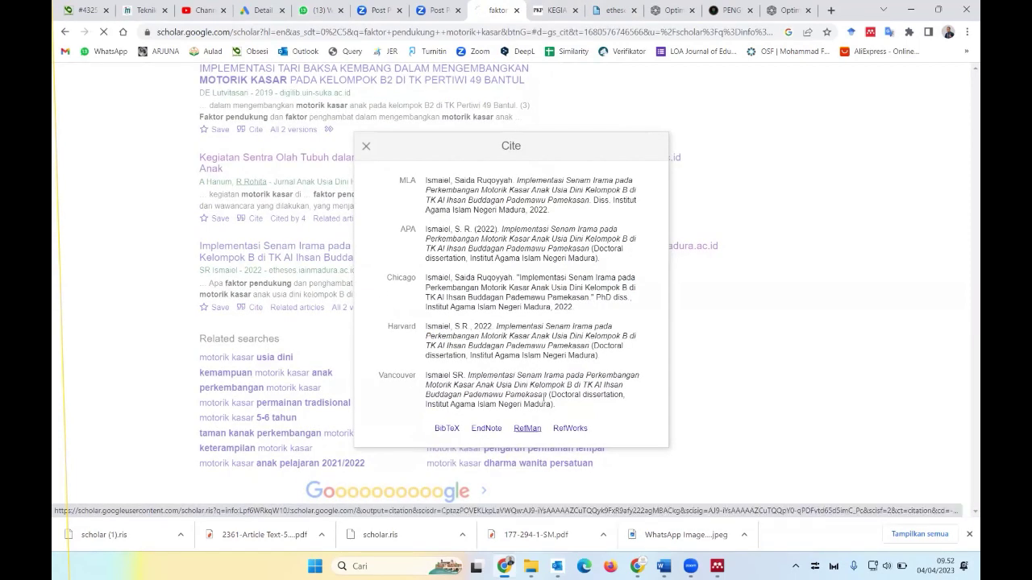
left_click(716, 565)
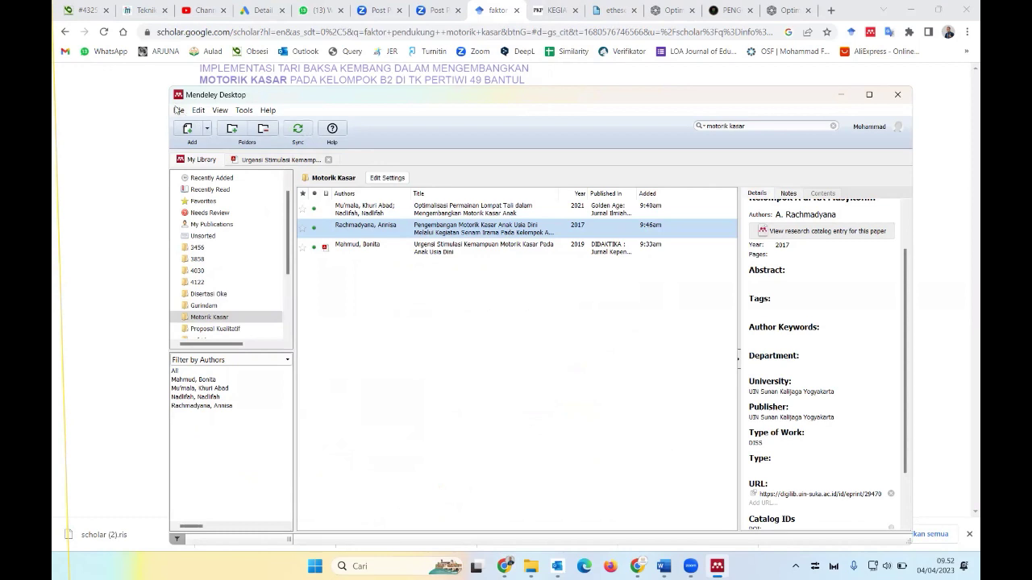
- Import scholar (2).ris via File > Import > RIS into the Motorik Kasar folder, then return to Chrome
left_click(192, 111)
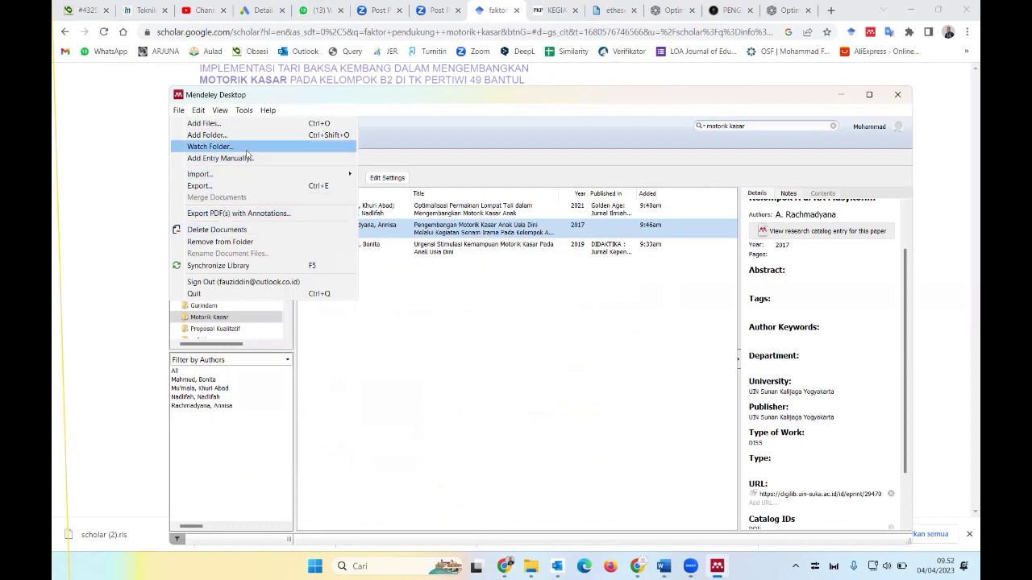
mouse_move(200, 174)
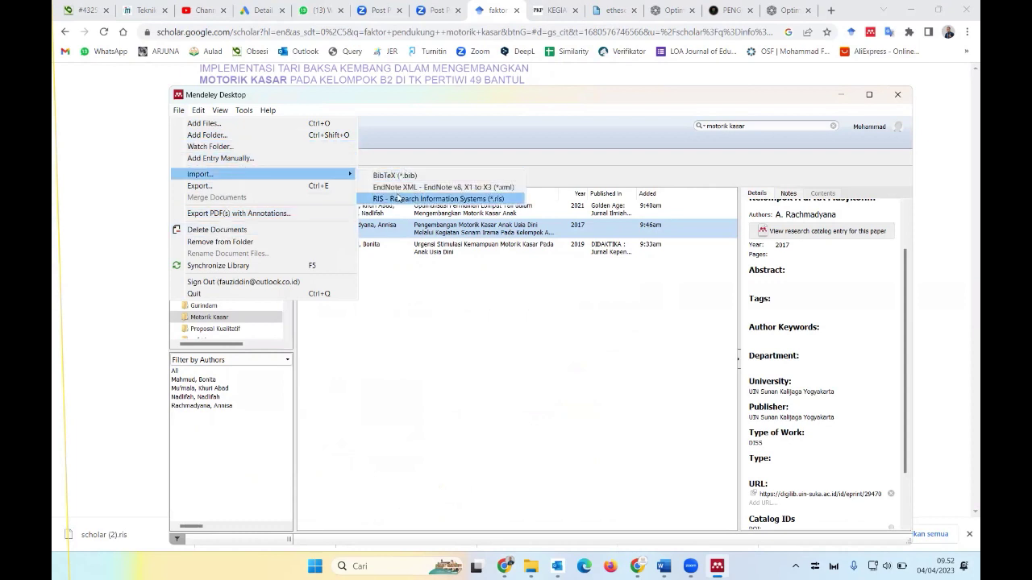
left_click(397, 195)
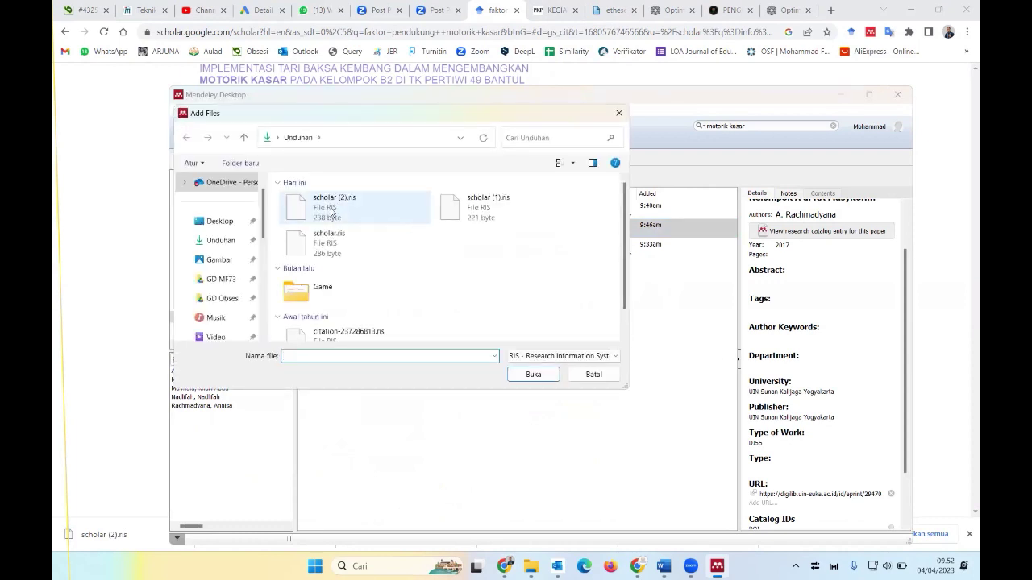
left_click(327, 210)
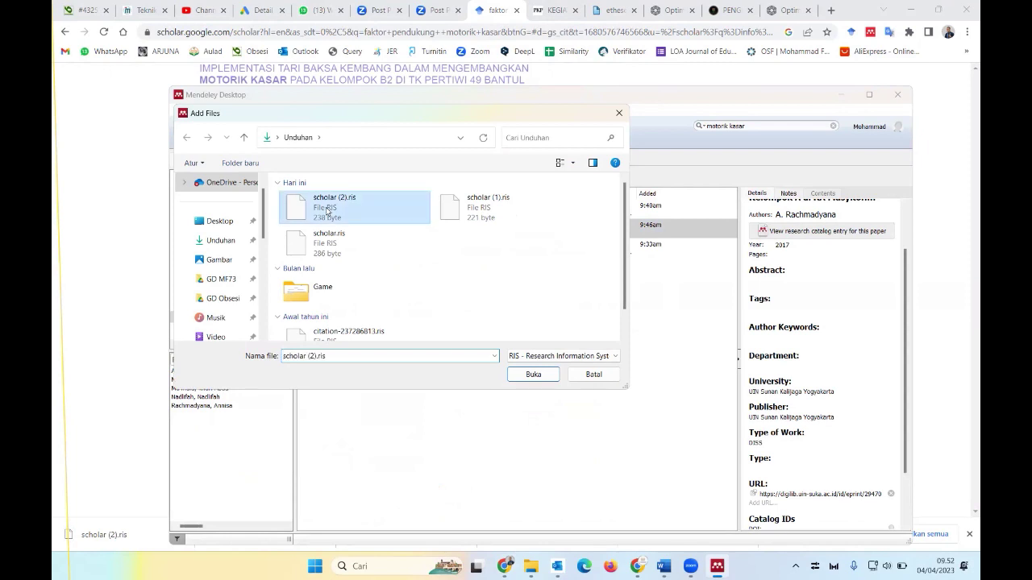
left_click(516, 374)
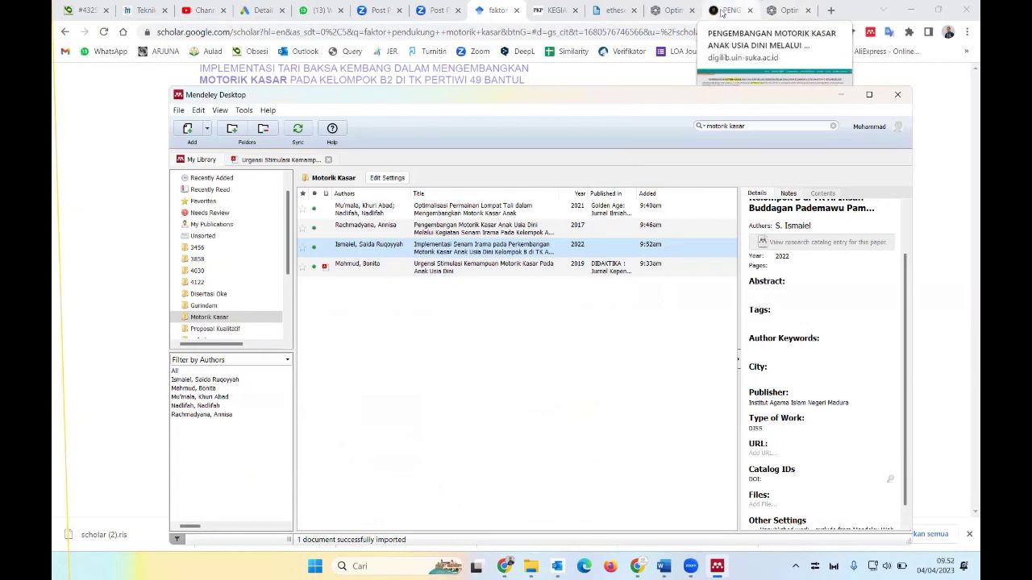
left_click(552, 11)
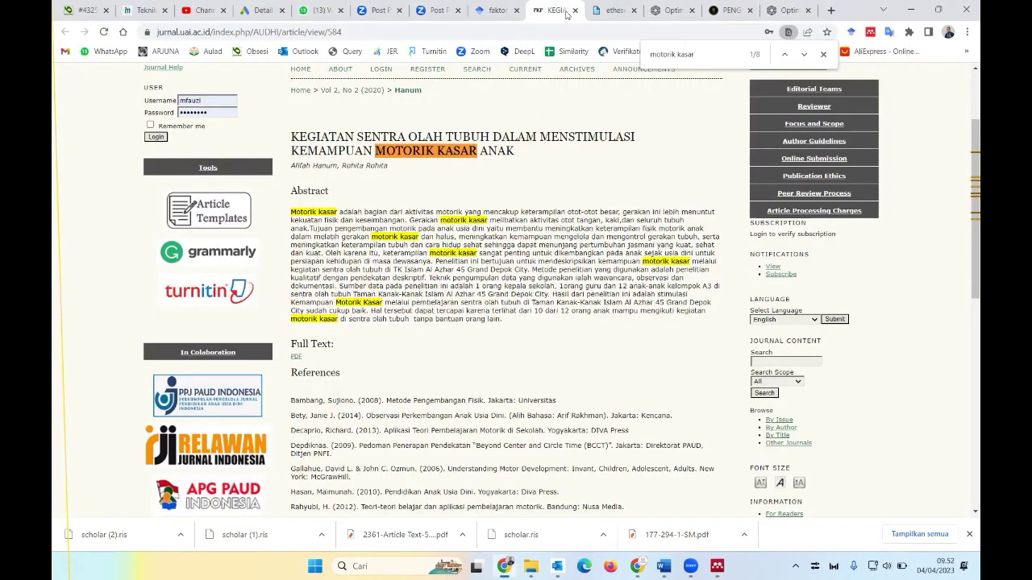
- Check the etheses tab where the senam irama thesis PDF never loaded, and close it
left_click(611, 11)
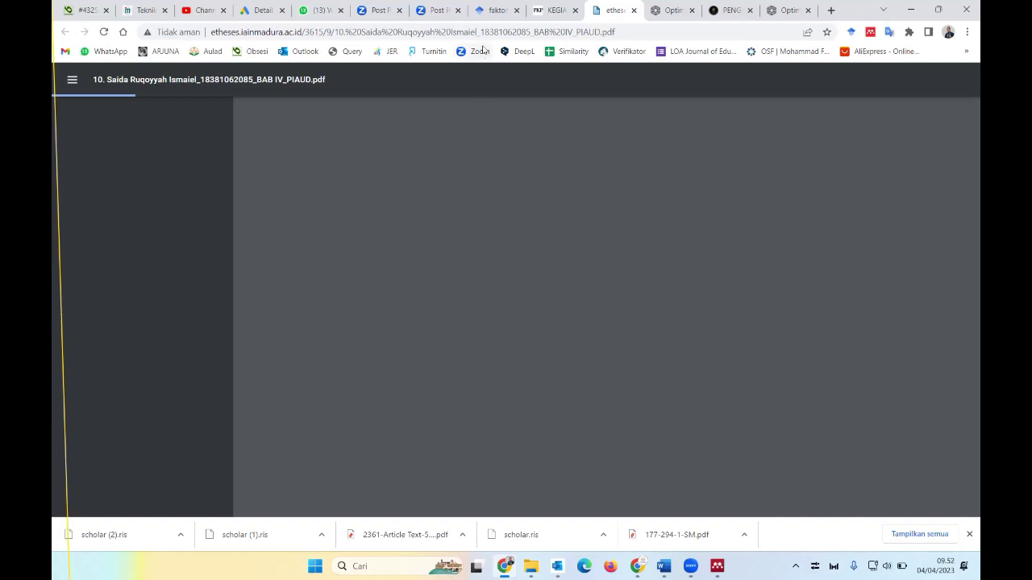
left_click(459, 34)
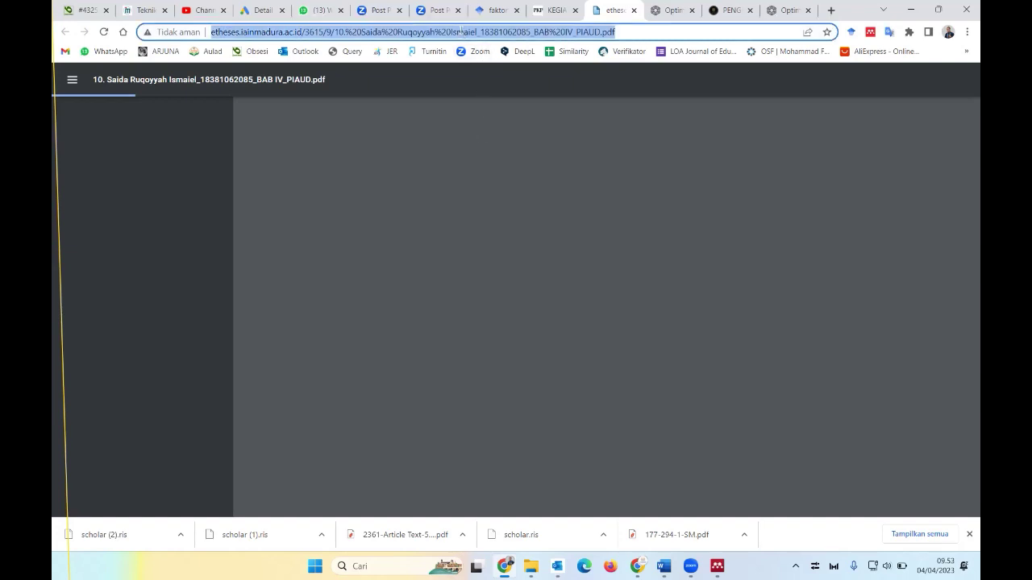
left_click(459, 31)
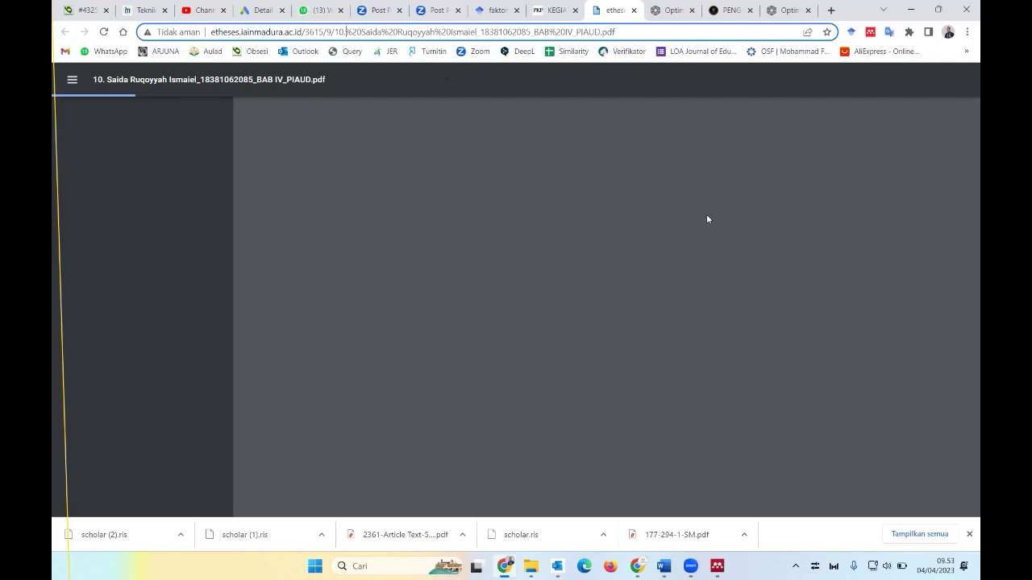
left_click(633, 11)
- Return to the Scholar results and dismiss the citation formats window
left_click(495, 11)
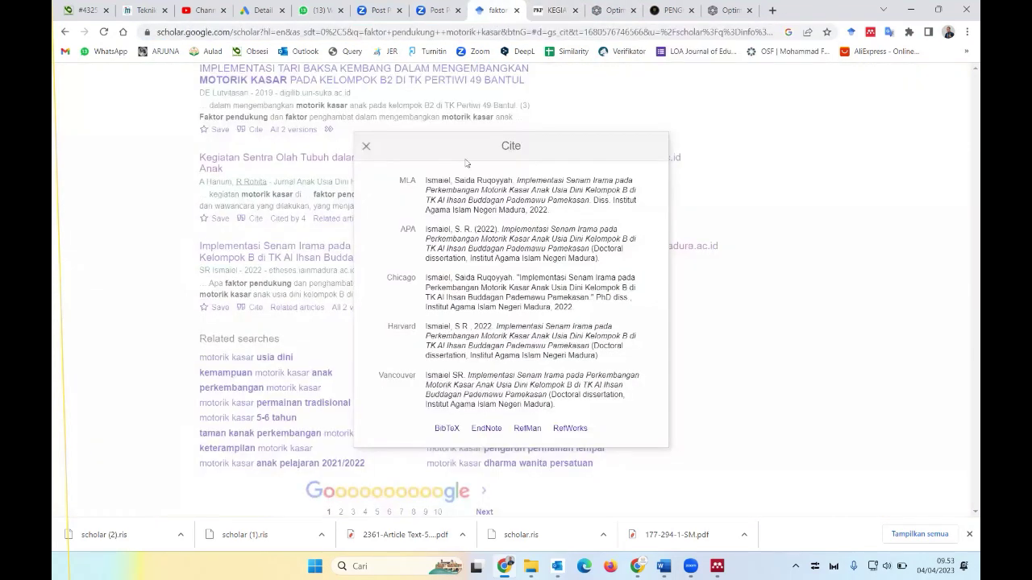
left_click(125, 268)
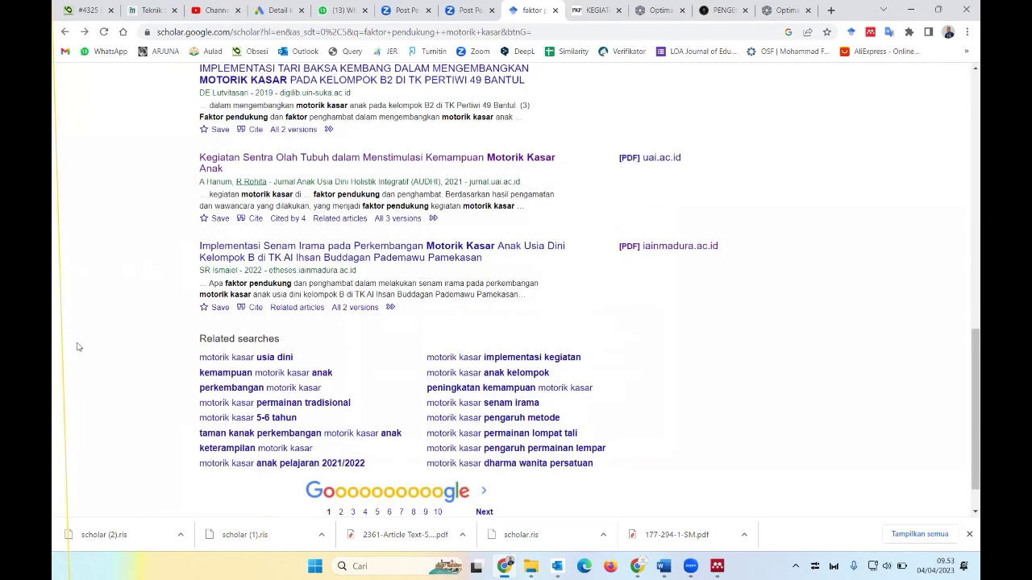
scroll(113, 342, "down", 1)
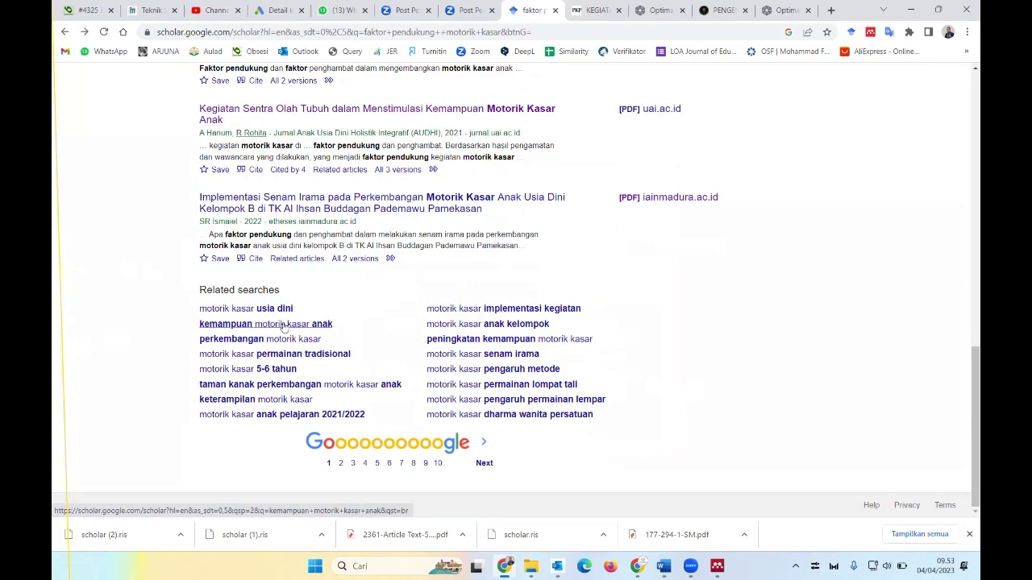
- Search 'kemampuan motorik kasar anak' and scroll down to the Urgensi stimulasi article and related searches
left_click(283, 325)
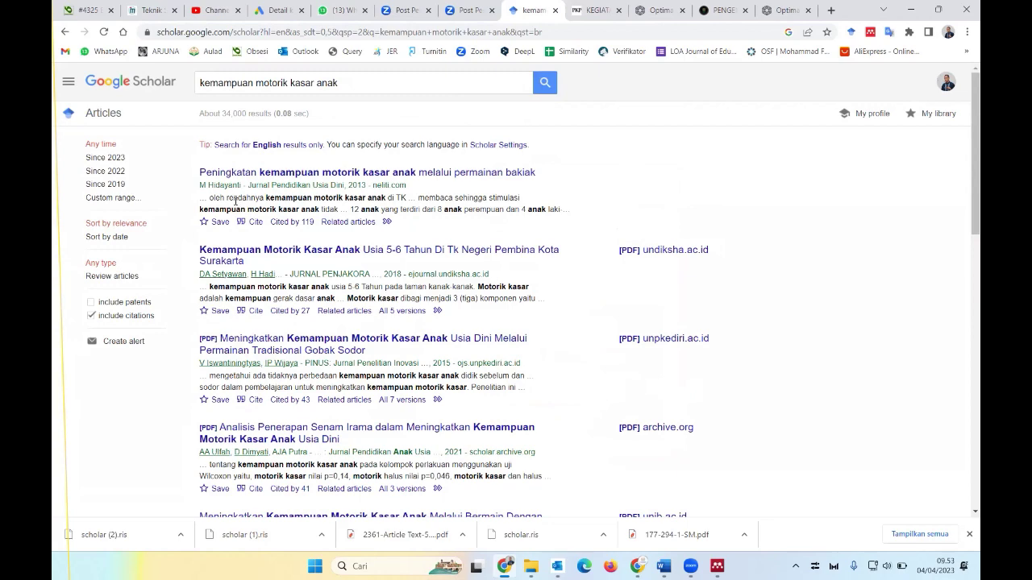
scroll(283, 248, "down", 1)
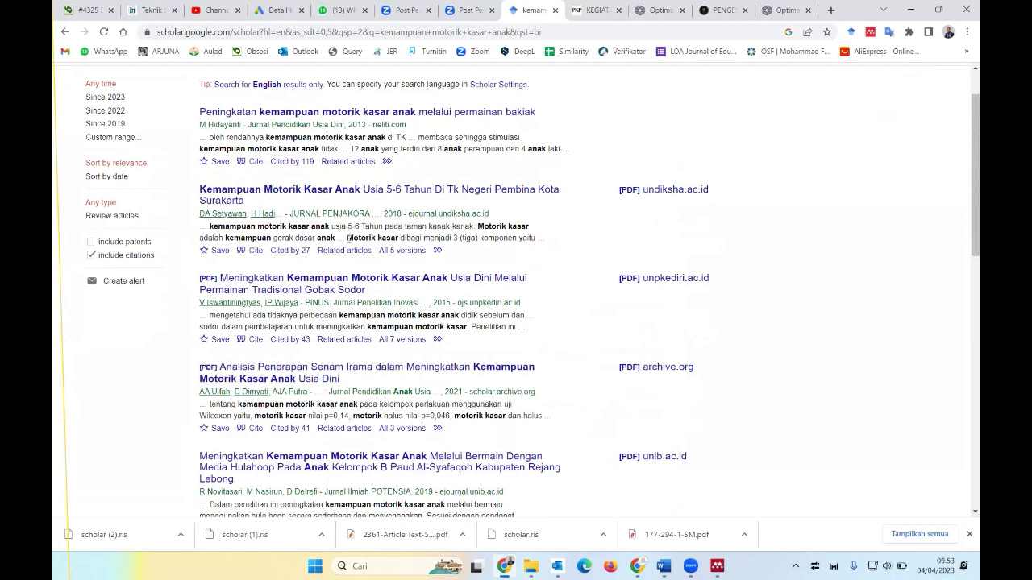
scroll(349, 237, "down", 1)
scroll(348, 237, "down", 2)
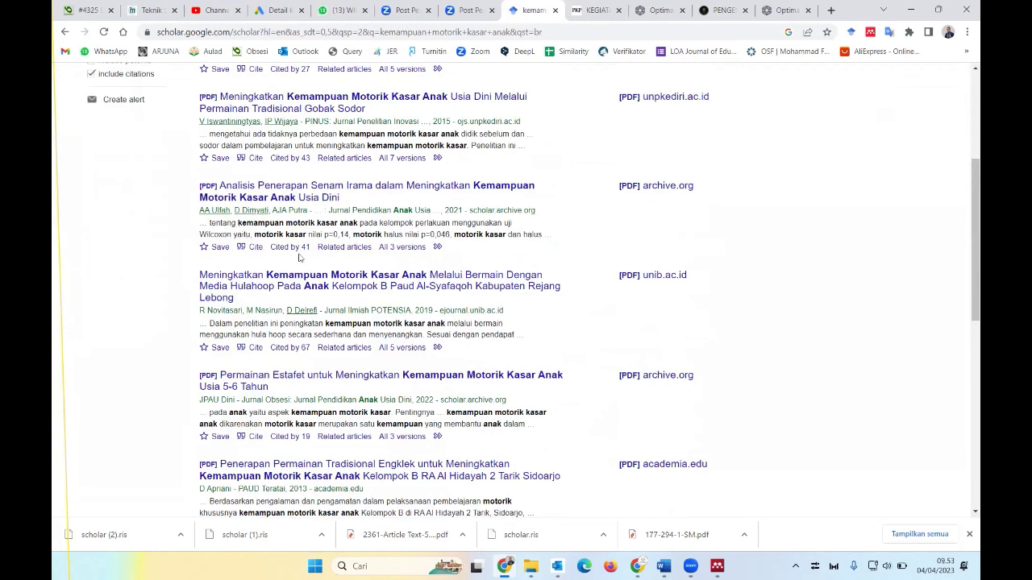
scroll(302, 257, "down", 2)
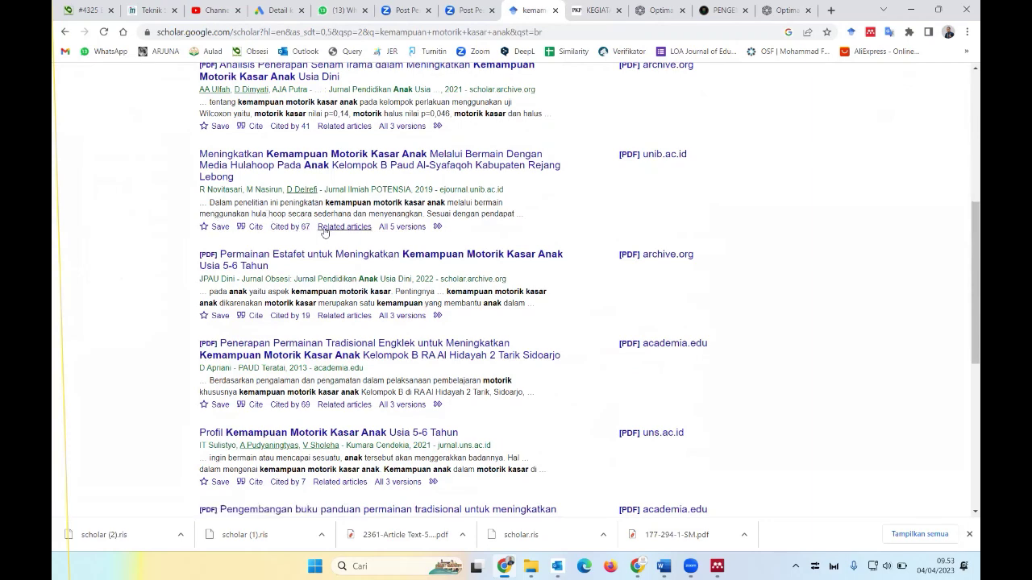
scroll(385, 295, "down", 1)
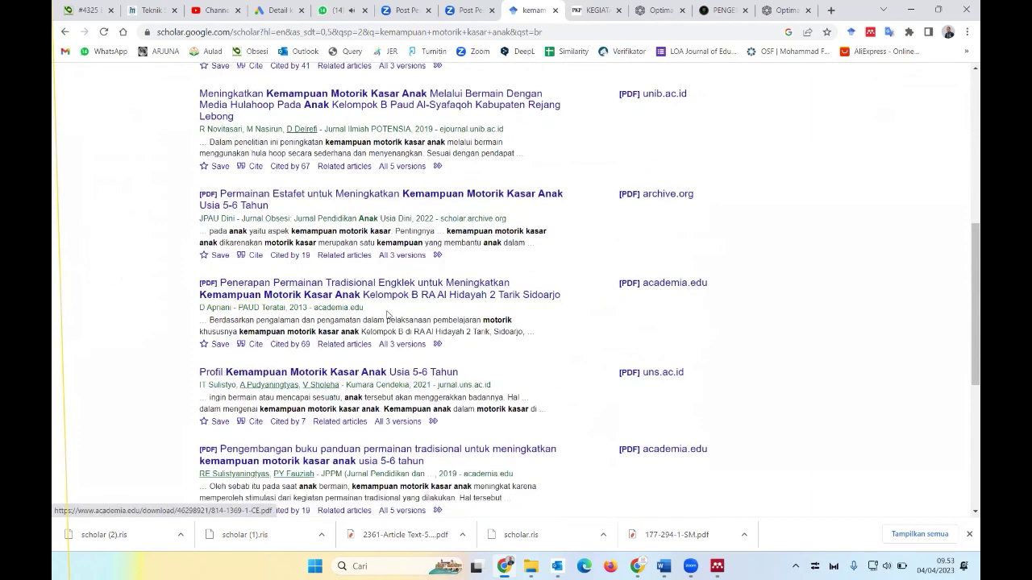
scroll(387, 296, "down", 1)
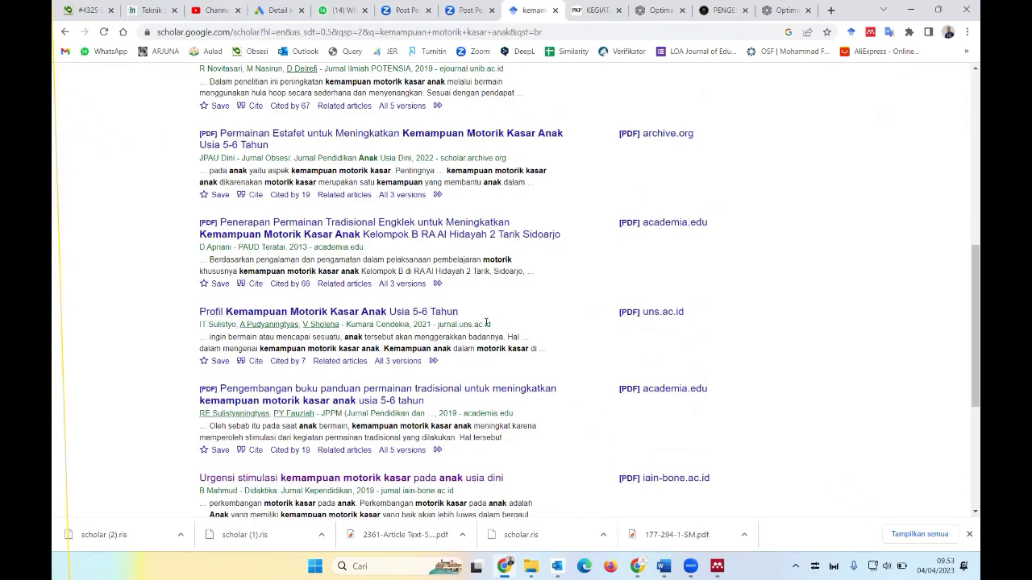
scroll(485, 323, "down", 1)
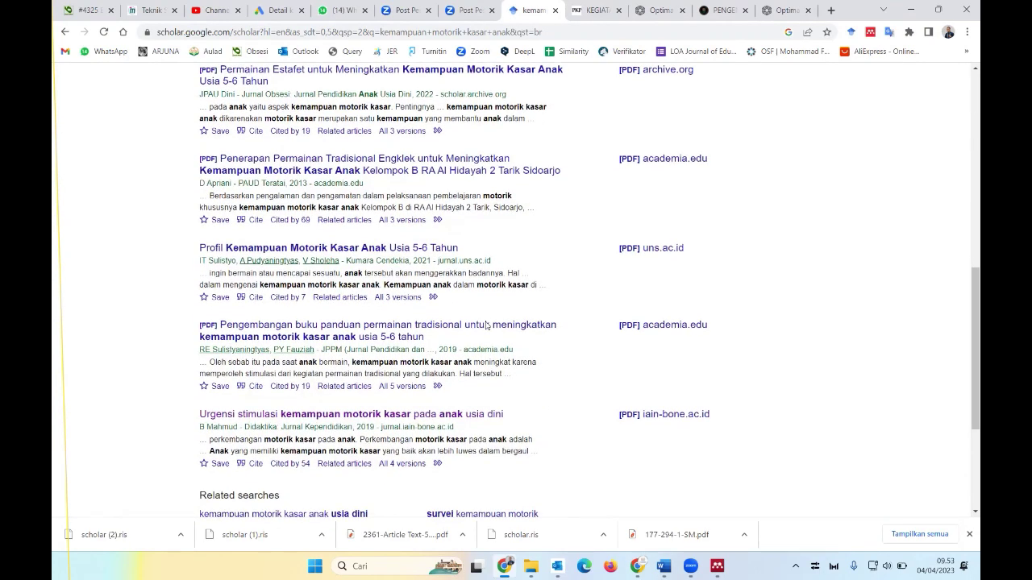
scroll(486, 325, "down", 1)
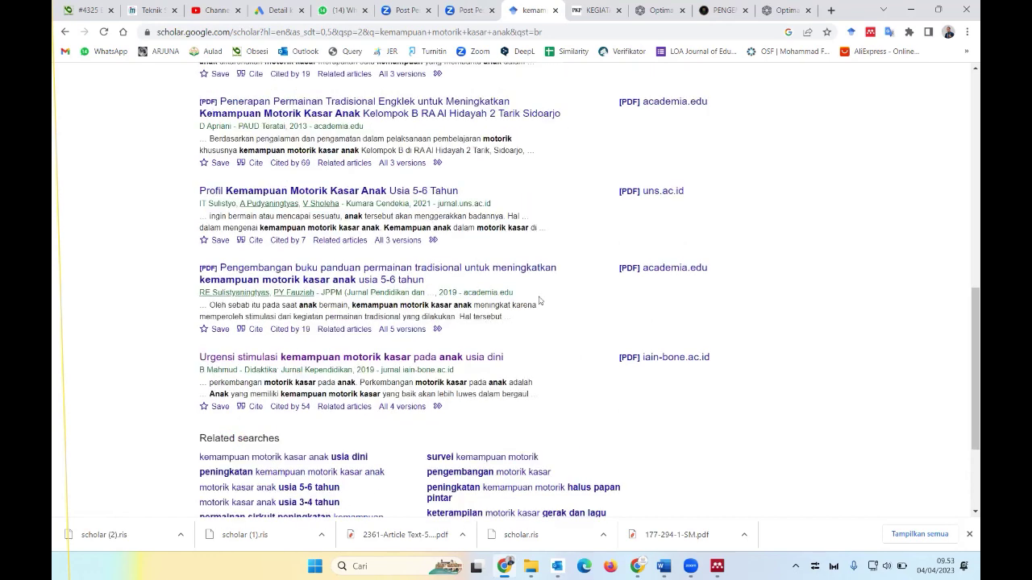
scroll(604, 299, "down", 1)
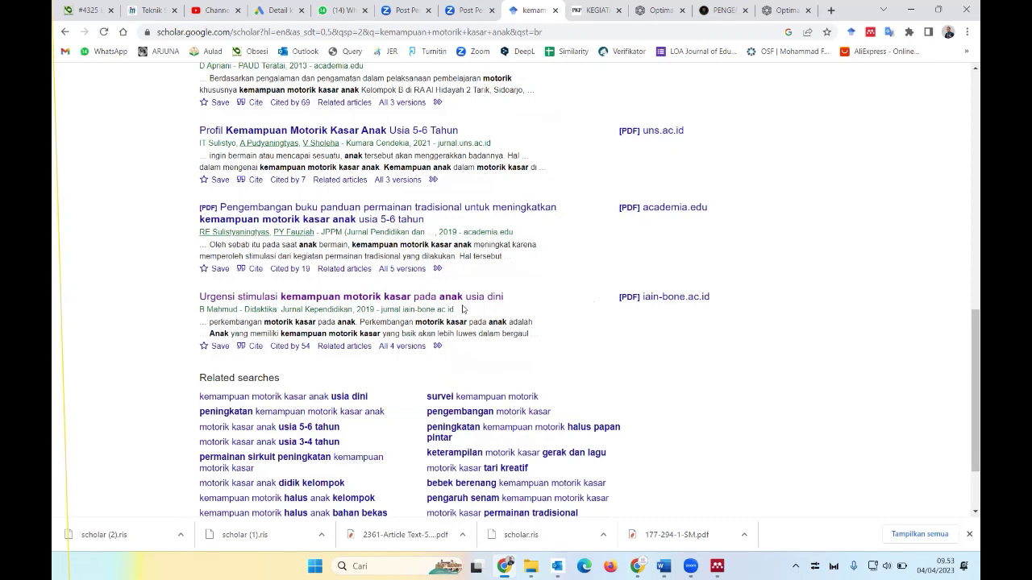
- Open the Urgensi stimulasi article, look through it, then go back to the Scholar results
left_click(460, 300)
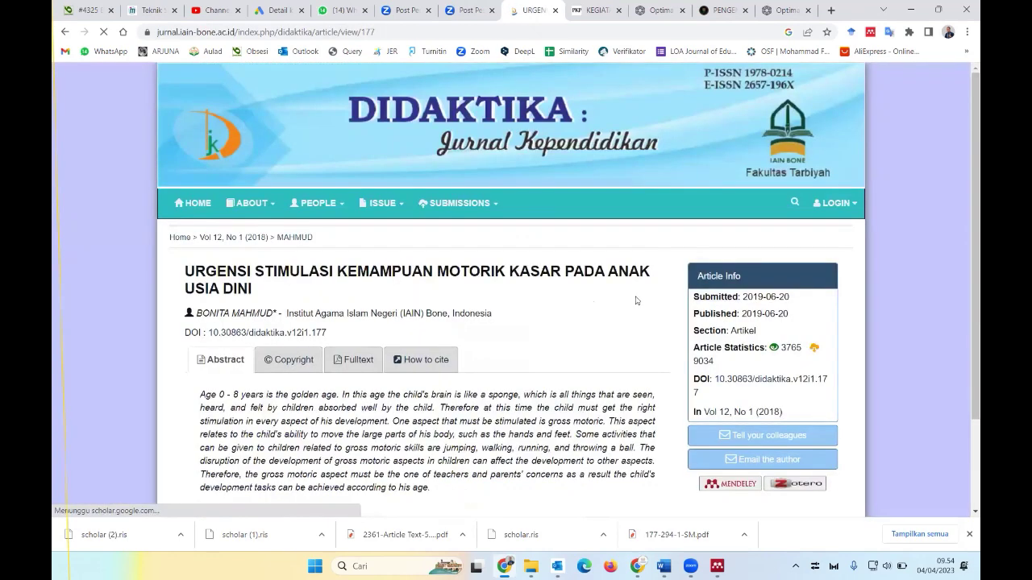
scroll(629, 303, "down", 2)
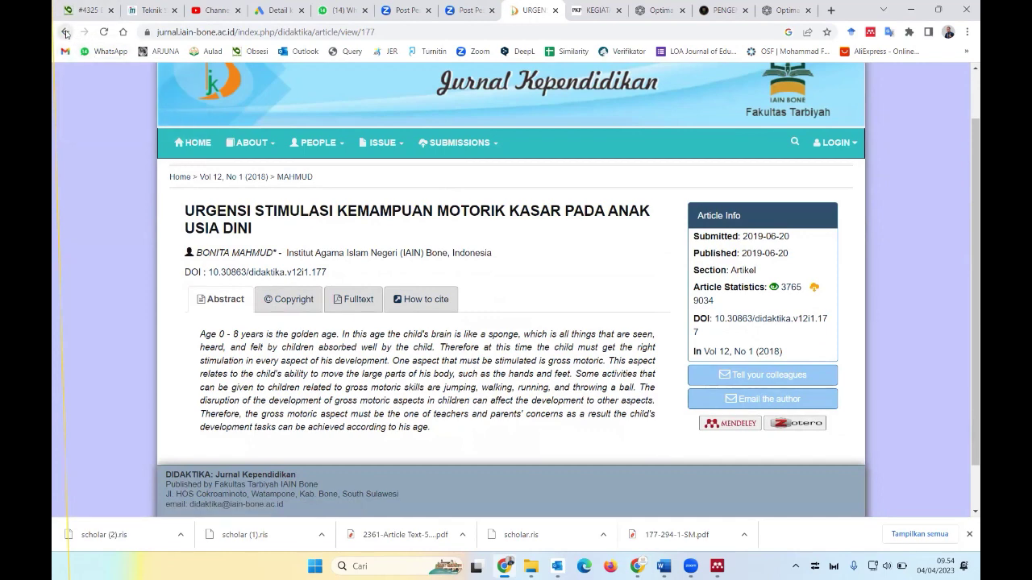
left_click(66, 33)
scroll(350, 305, "down", 2)
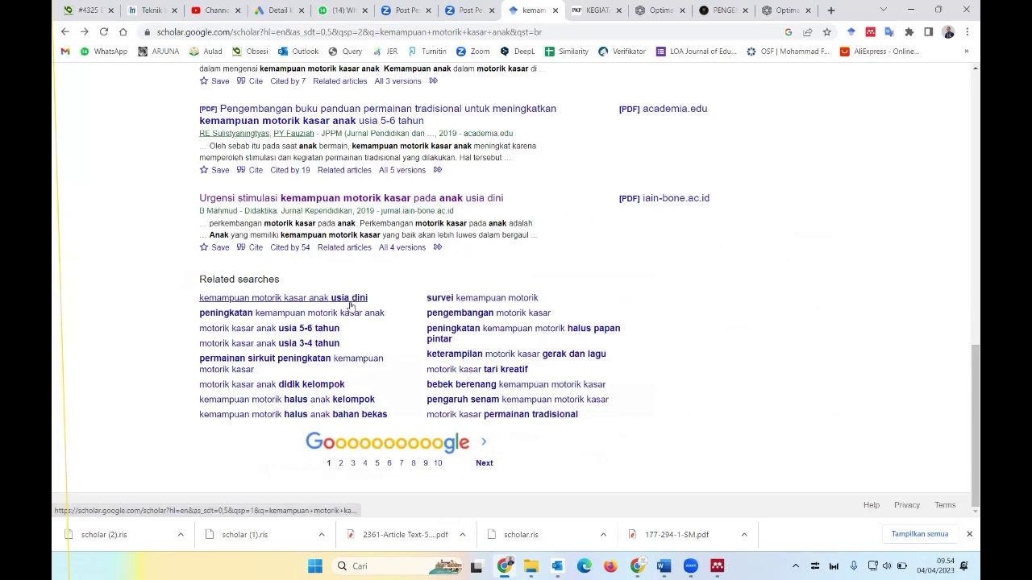
- Search 'kemampuan motorik kasar anak usia dini' and copy the Gobak Sodor unpkediri.ac.id PDF link address
left_click(348, 298)
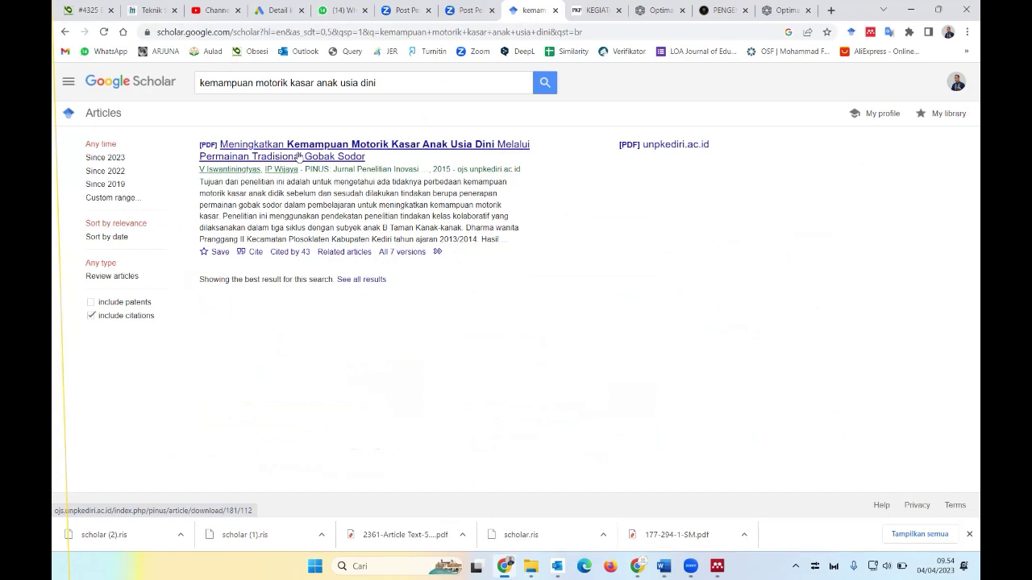
left_click(298, 155)
right_click(651, 147)
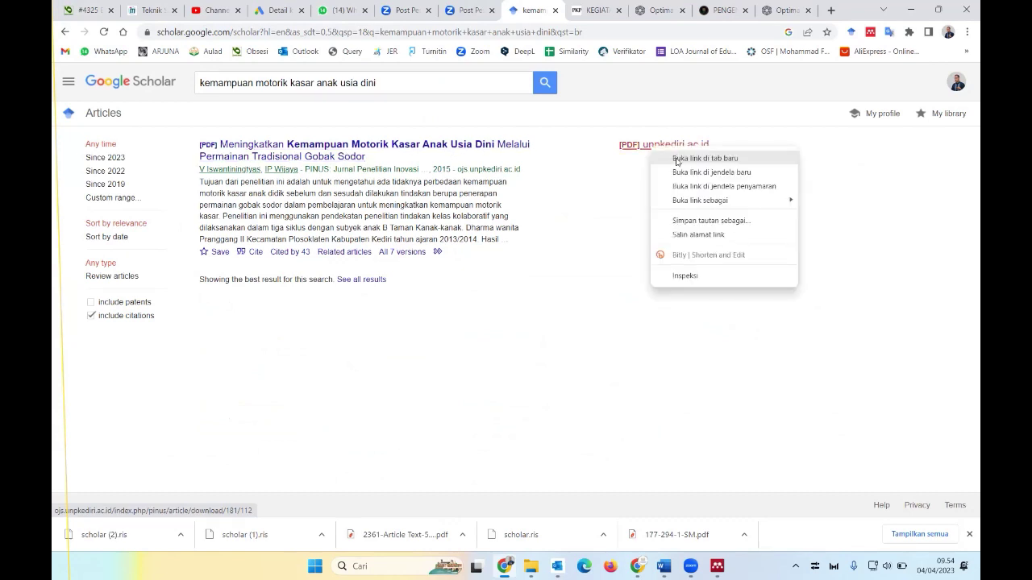
left_click(686, 239)
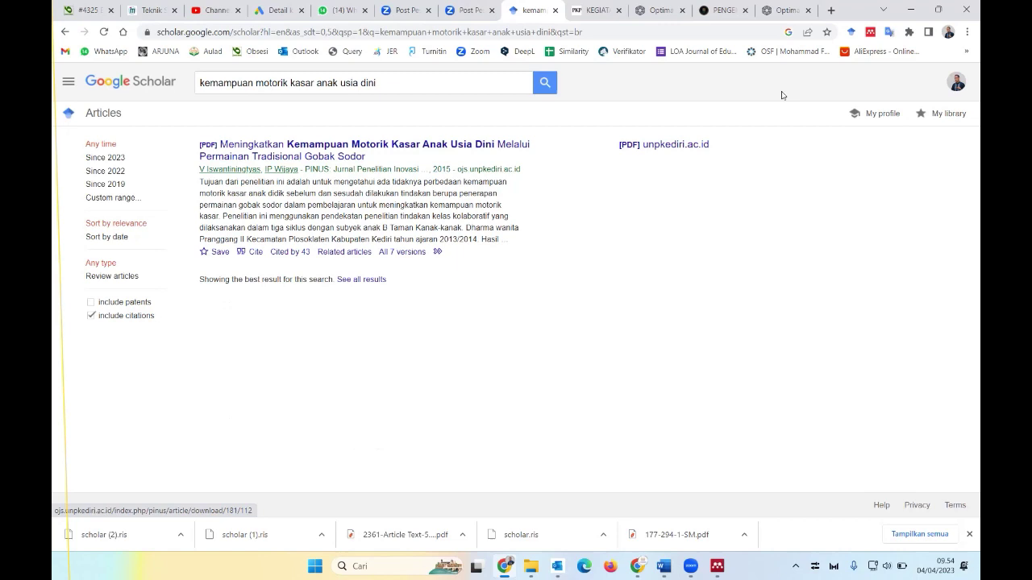
- In the last tab, load the pasted PDF link with 'download' changed to 'view' and '/112' removed
left_click(779, 10)
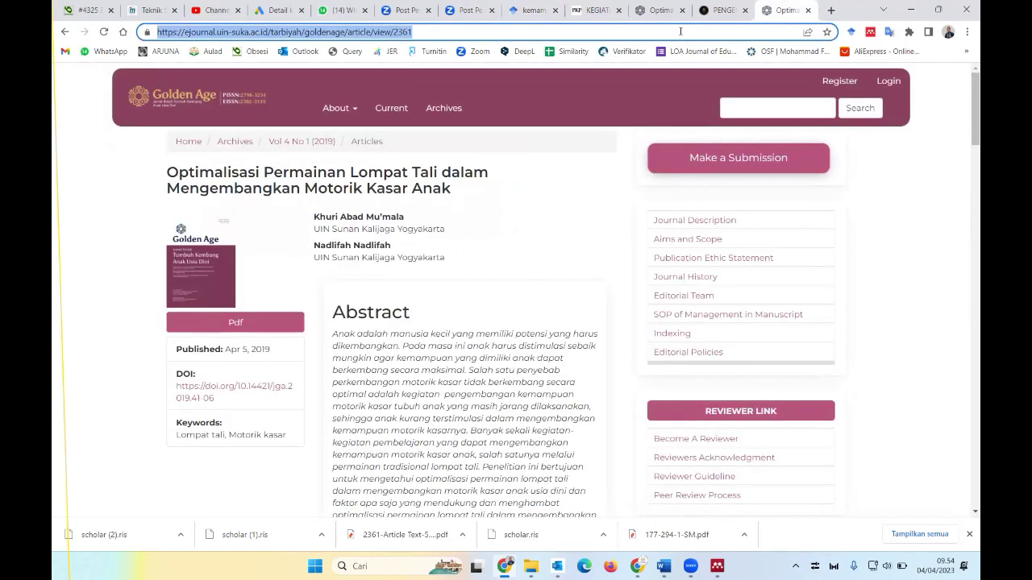
type("http://ojs.unpkediri.ac.id/index.php/pinus/article/download/181/112")
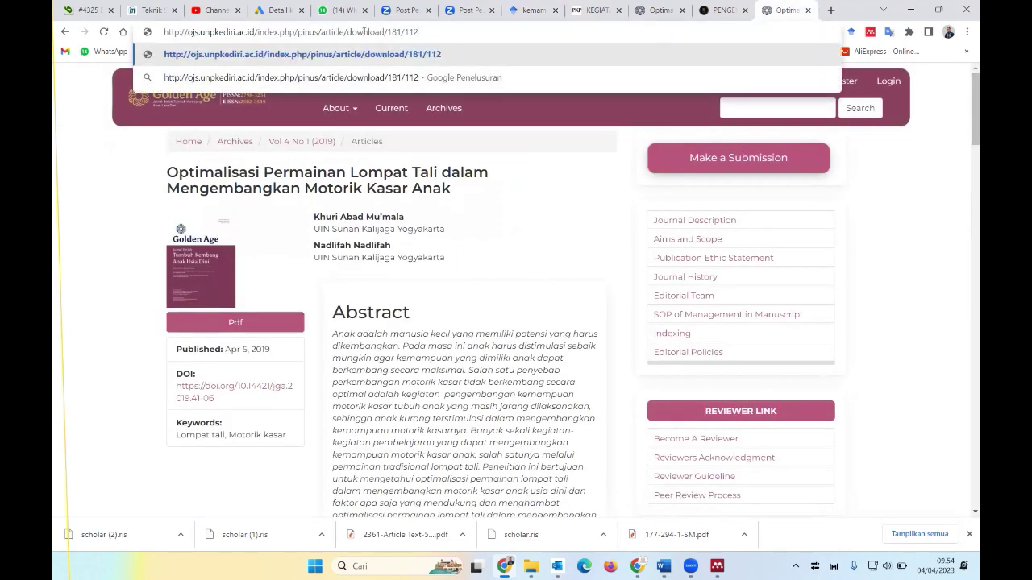
double_click(364, 32)
type("view")
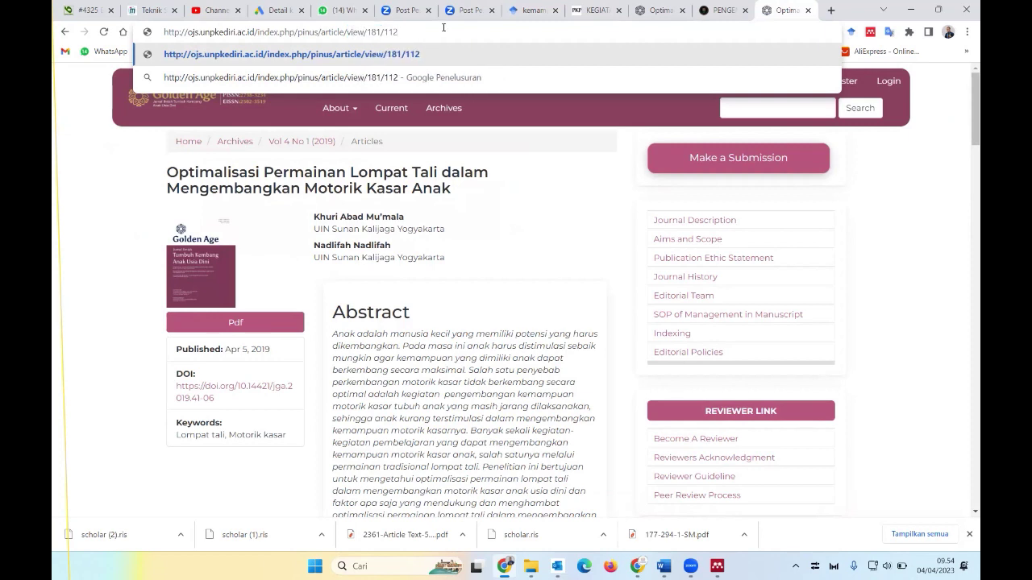
key("BackSpace")
key("BackSpace")
key("BackSpace")
key("BackSpace")
key("Return")
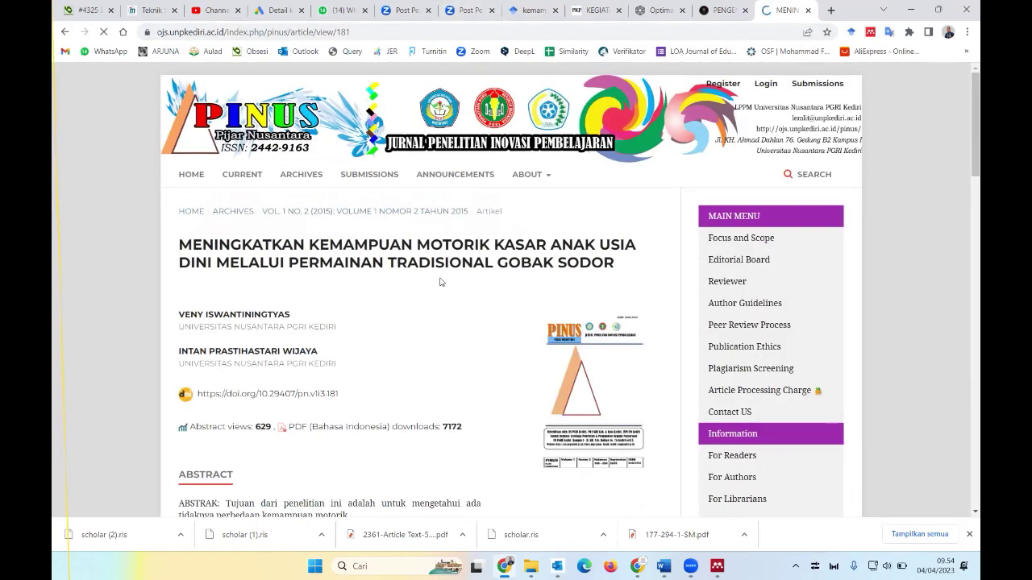
- Scroll through the PINUS Gobak Sodor article page to review its DOI and abstract
scroll(441, 281, "down", 4)
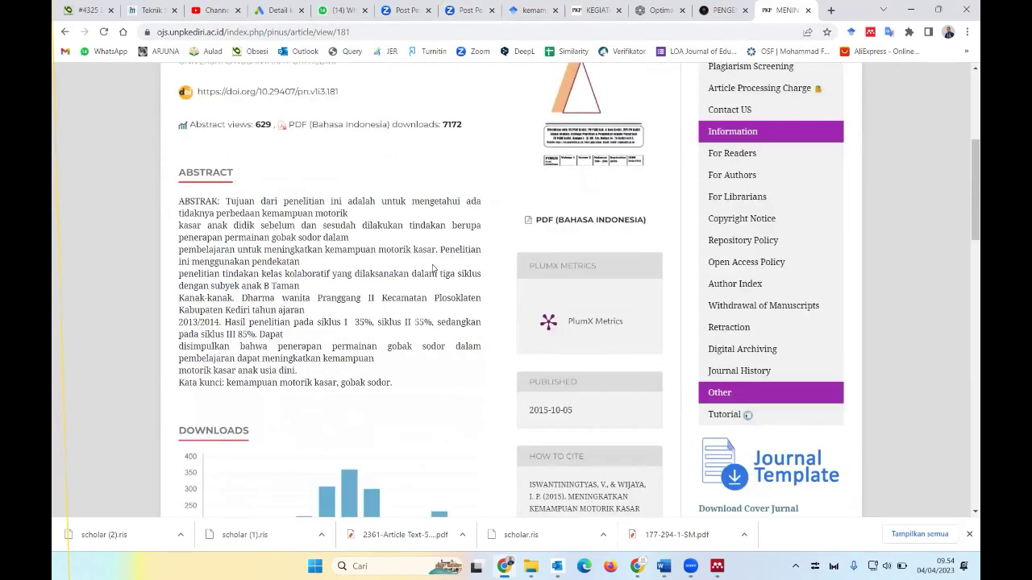
scroll(433, 268, "down", 1)
scroll(427, 266, "up", 2)
scroll(424, 262, "down", 2)
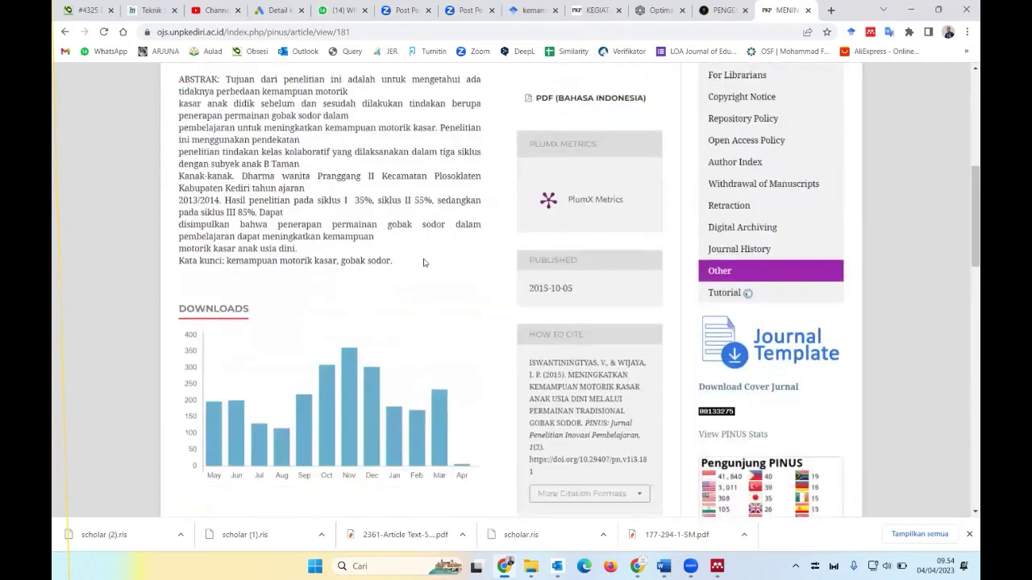
scroll(433, 260, "down", 1)
scroll(449, 260, "up", 2)
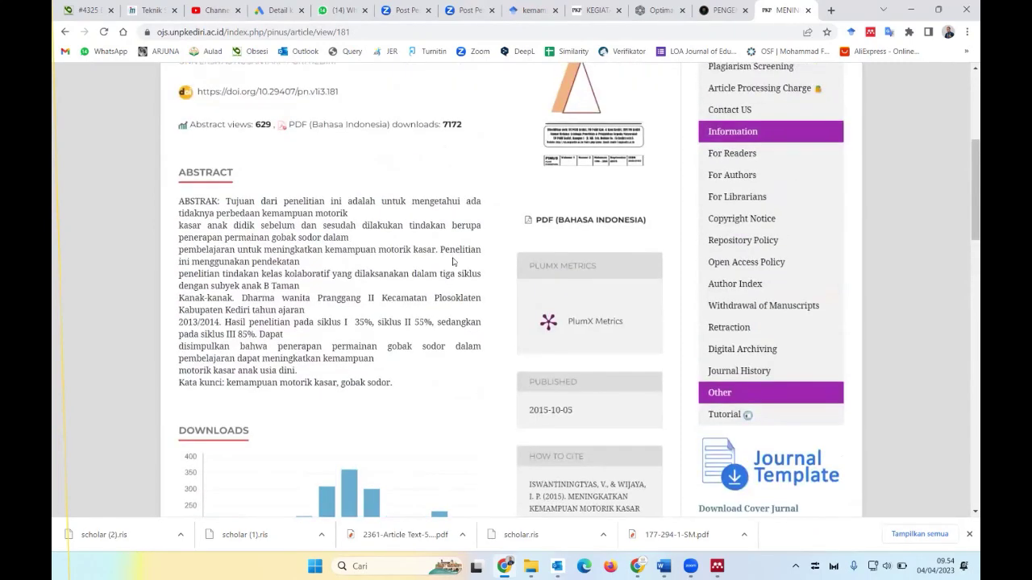
scroll(454, 259, "up", 2)
scroll(458, 258, "up", 2)
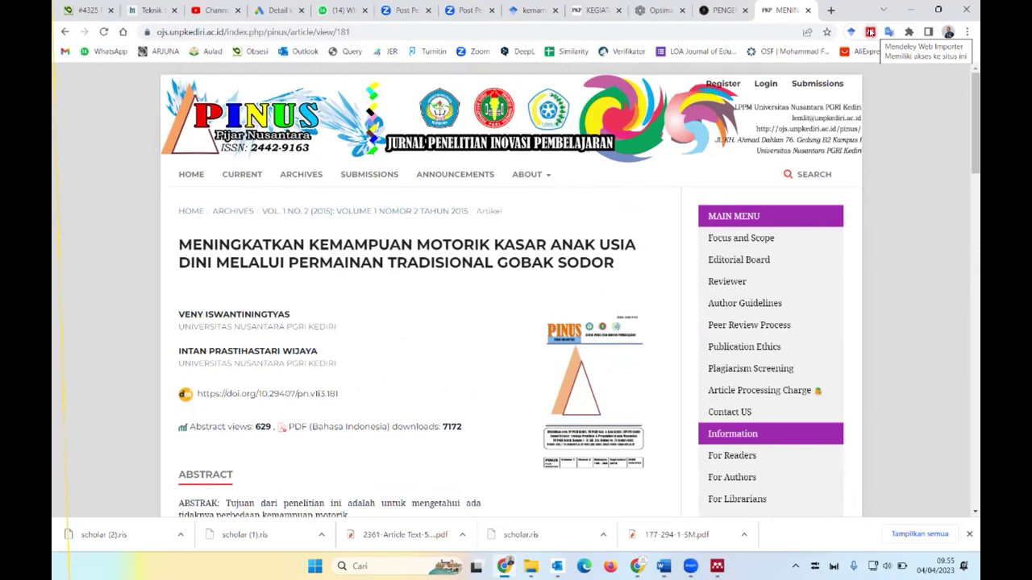
left_click(870, 32)
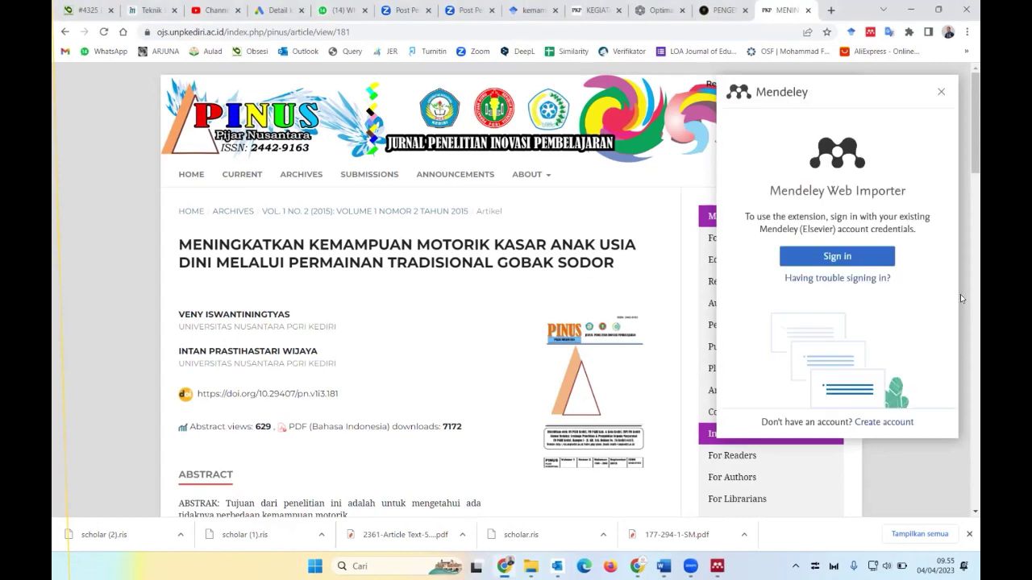
left_click(940, 91)
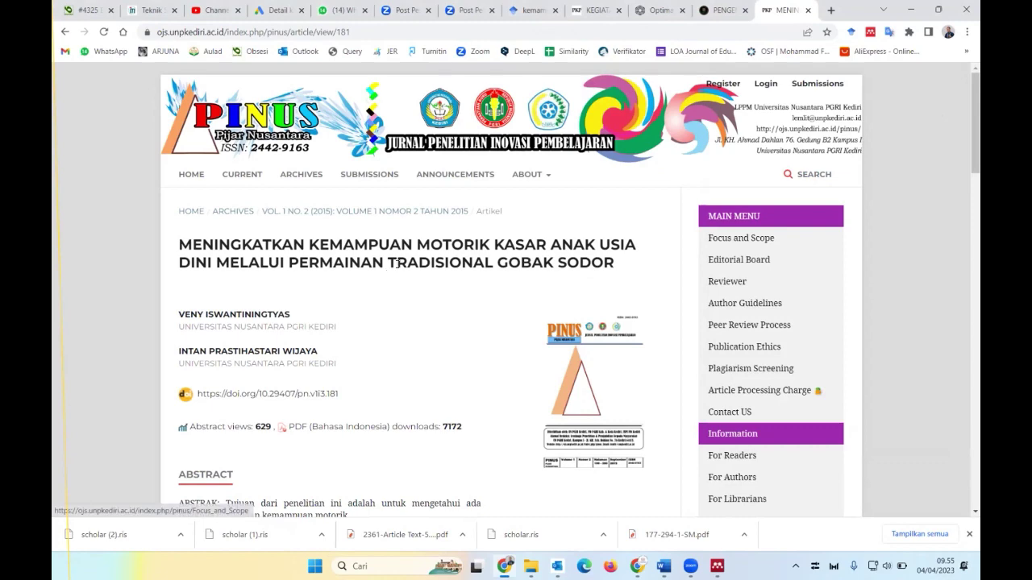
scroll(396, 263, "down", 2)
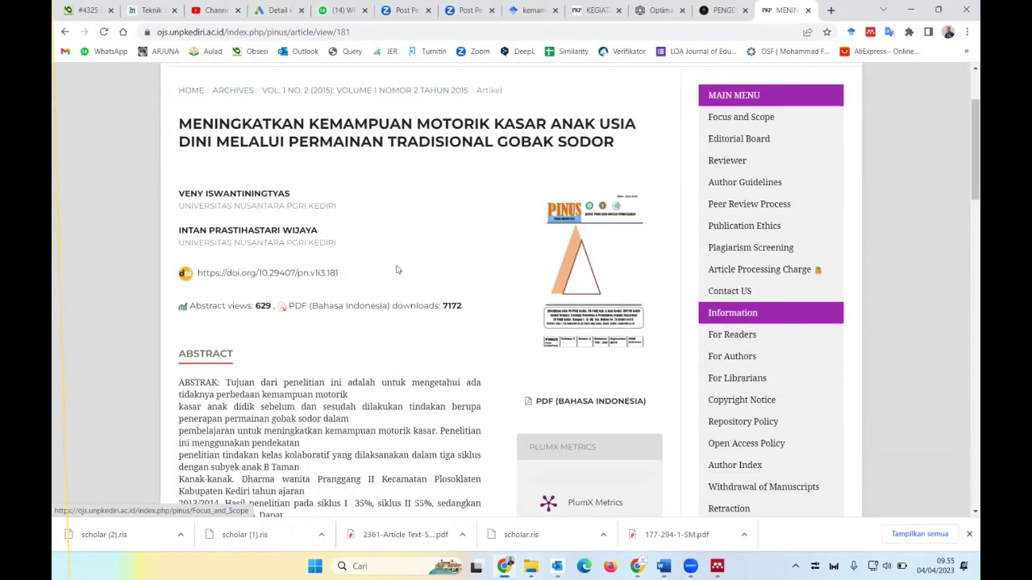
- Try the DOI link 10.29407/pn.v1i3.181, then go back and scroll the PINUS article's abstract
left_click(314, 274)
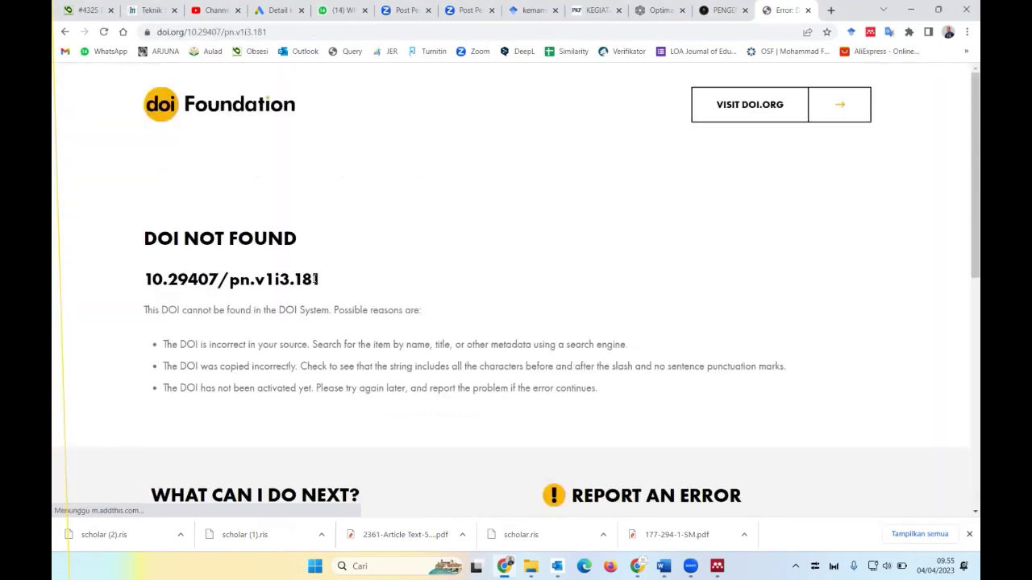
left_click(65, 33)
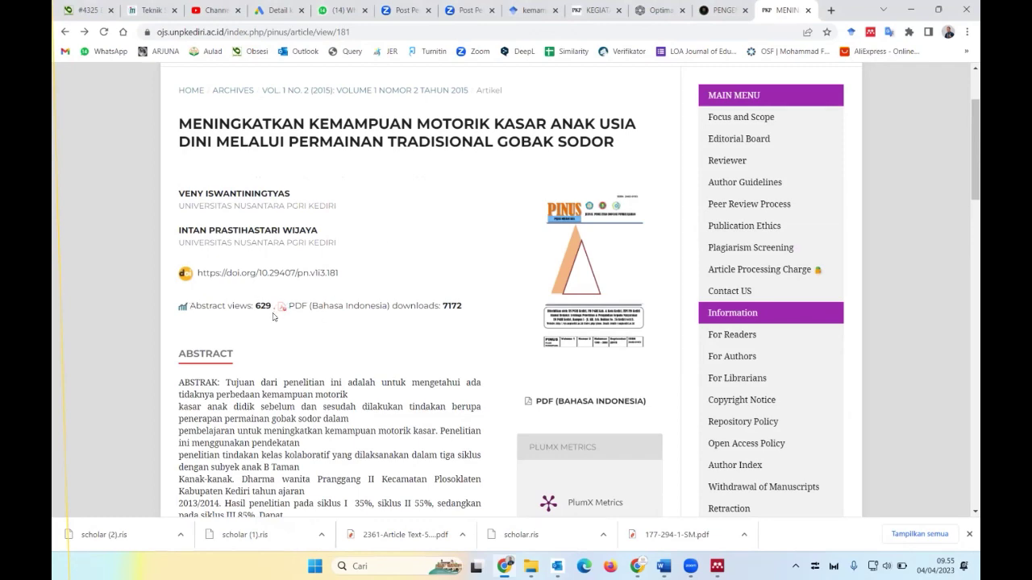
scroll(272, 316, "down", 3)
scroll(272, 316, "down", 3)
scroll(539, 284, "up", 3)
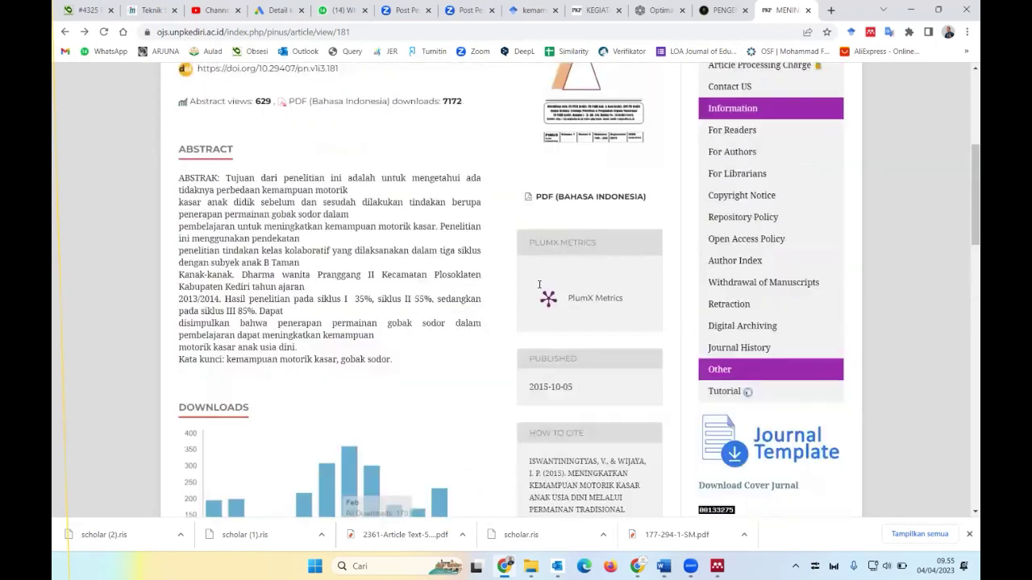
scroll(600, 202, "up", 2)
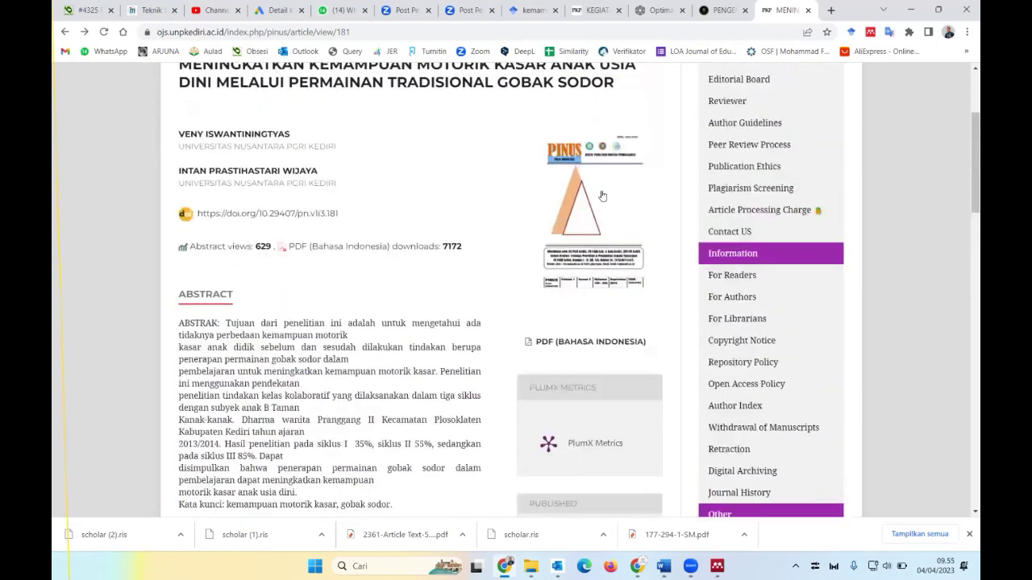
scroll(595, 206, "down", 2)
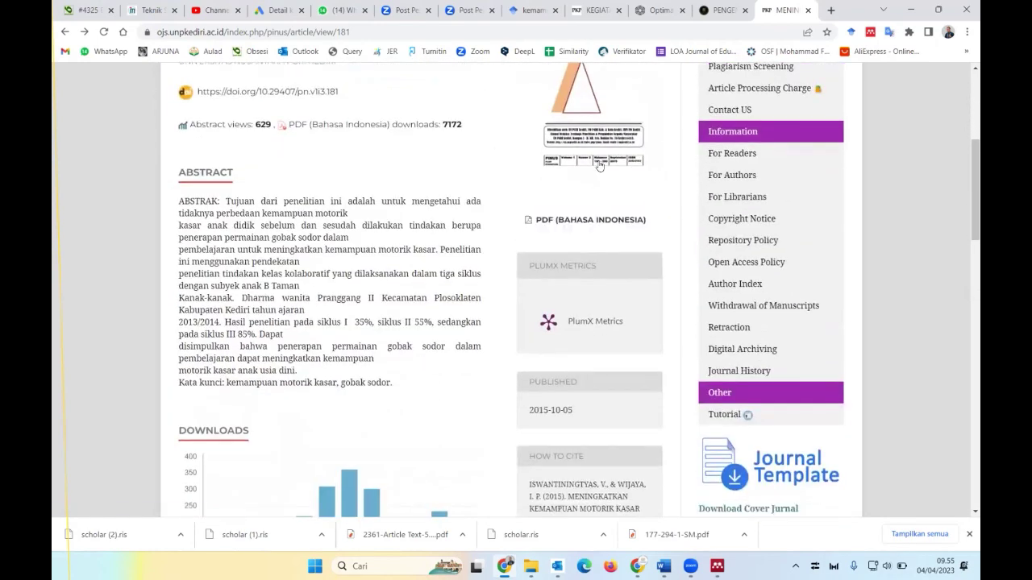
- Open the article's PDF (BAHASA INDONESIA) full text and scroll through it
left_click(572, 221)
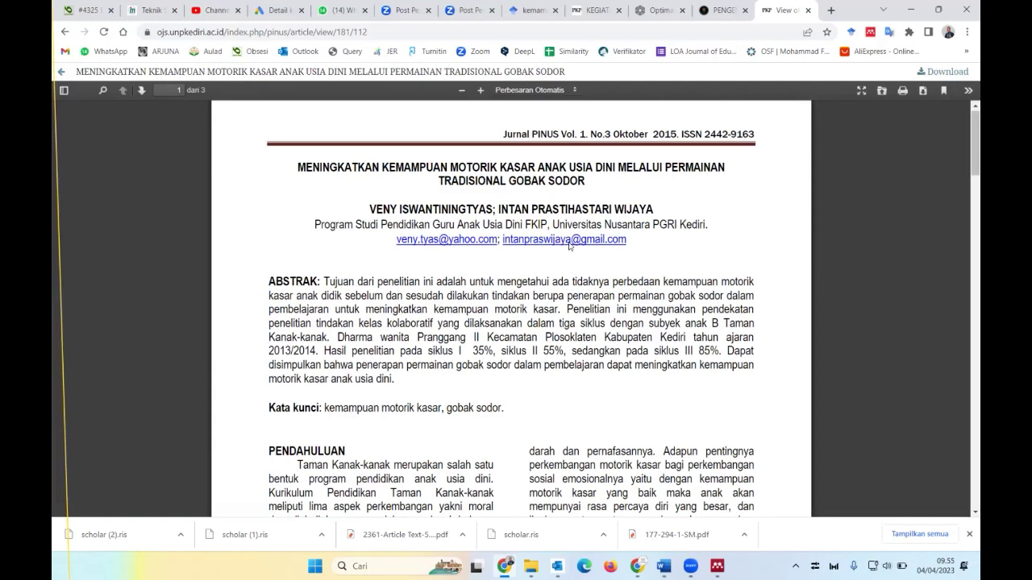
scroll(567, 252, "down", 1)
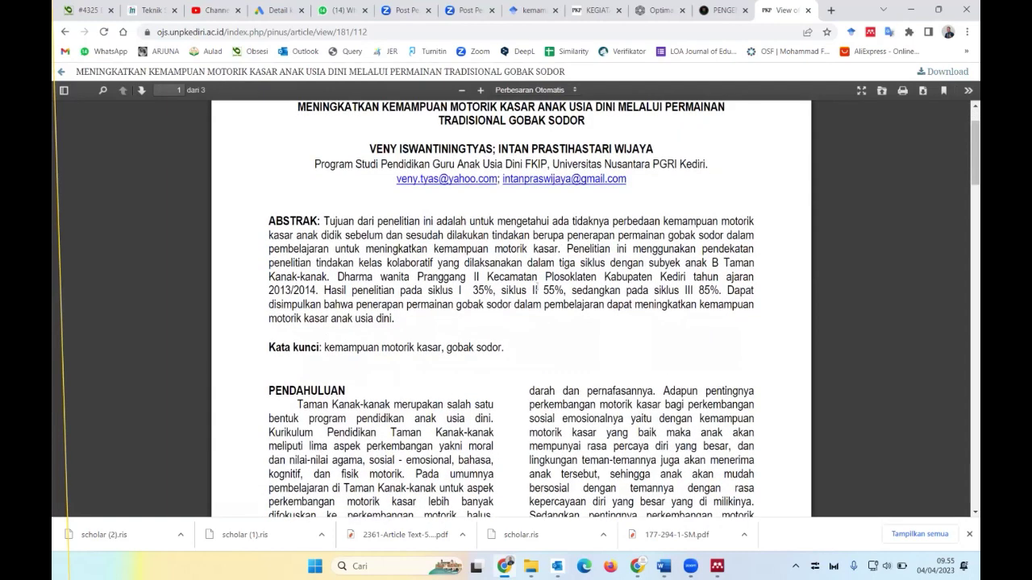
scroll(589, 276, "down", 1)
scroll(589, 276, "down", 2)
scroll(589, 276, "down", 1)
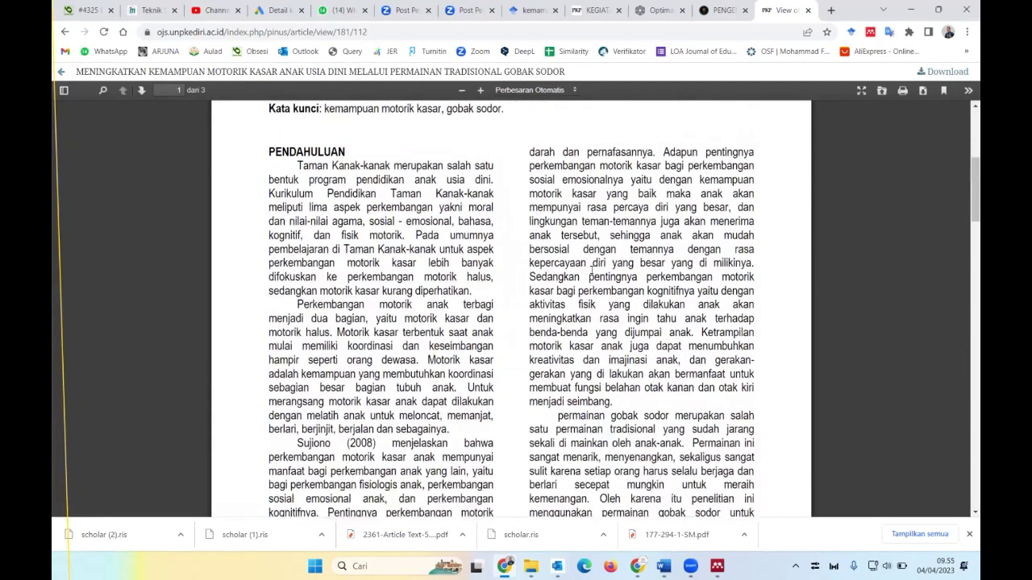
scroll(589, 276, "down", 1)
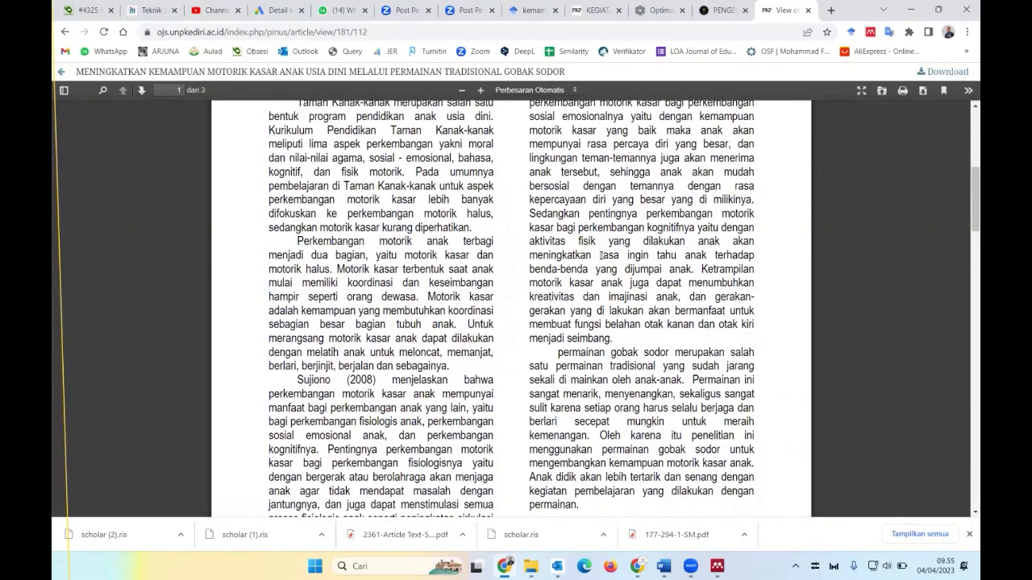
- Search the PDF for 'motorik kasar' and step through matches to the page-249 introduction
key("ctrl+f")
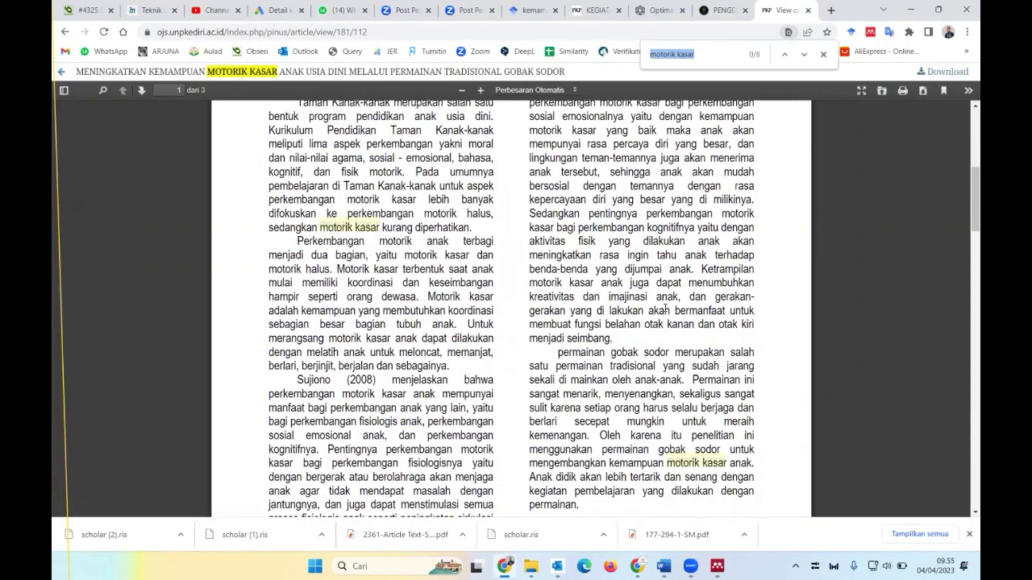
scroll(665, 308, "down", 2)
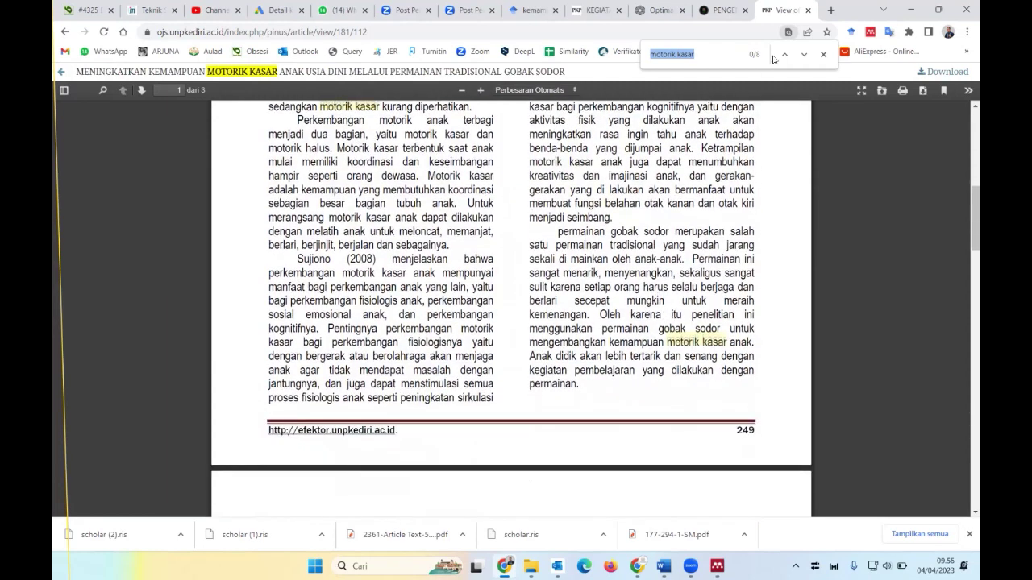
left_click(804, 56)
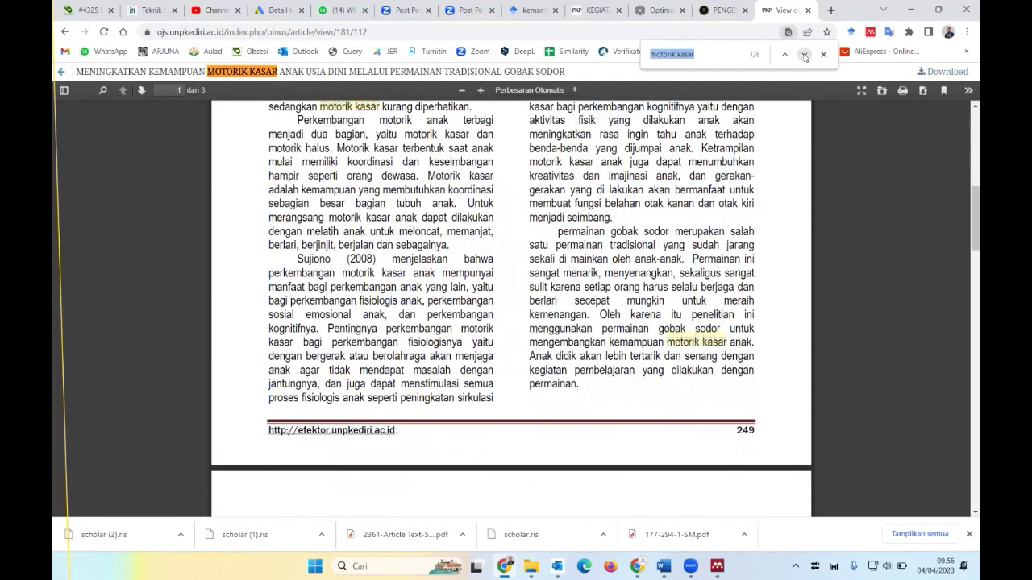
left_click(804, 55)
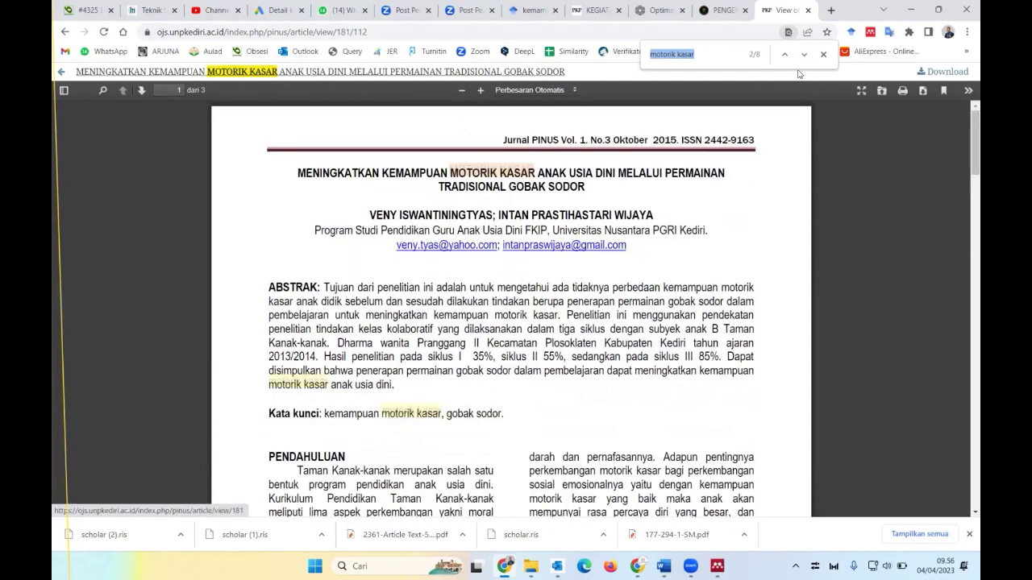
left_click(803, 56)
left_click(804, 56)
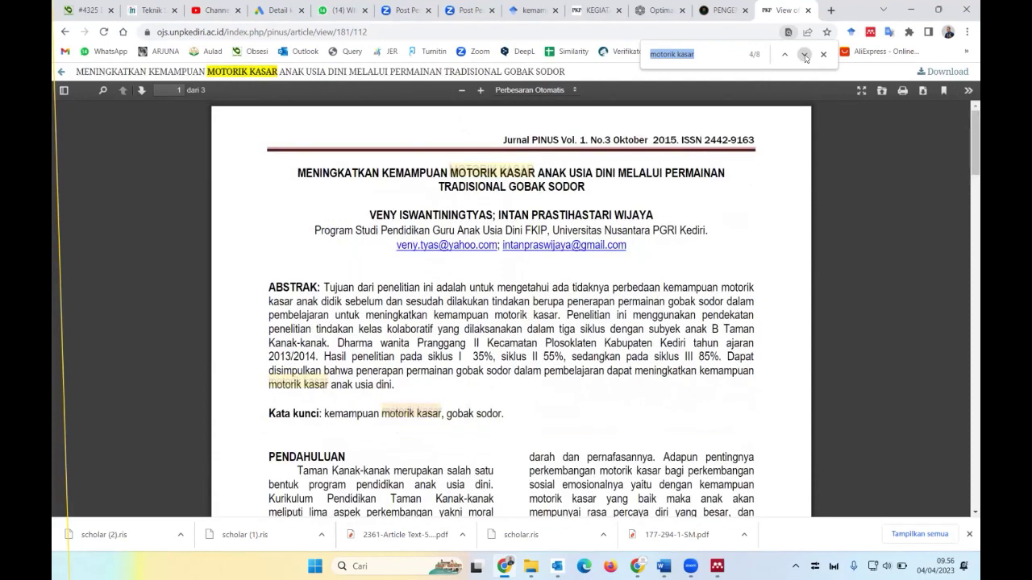
left_click(805, 56)
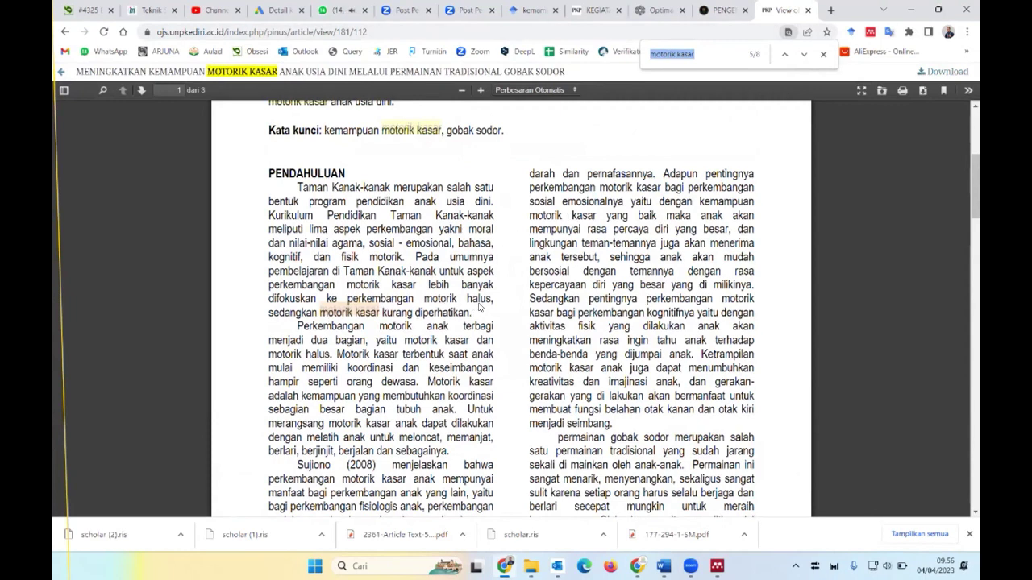
left_click(806, 56)
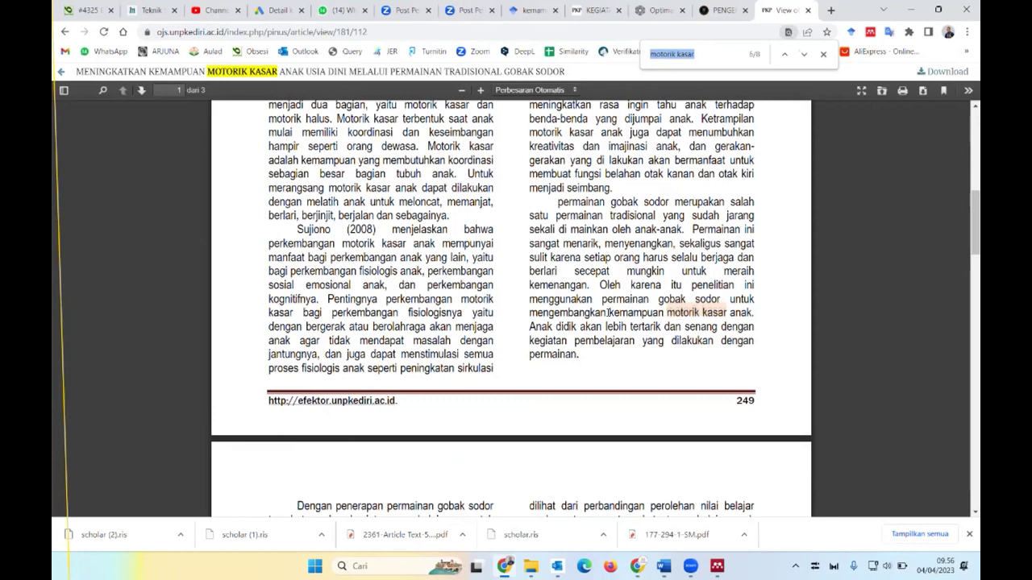
- Copy the page-249 sentence from 'Anak didik' to 'permainan.' using Salin
left_click(527, 327)
left_click_drag(529, 326, 578, 355)
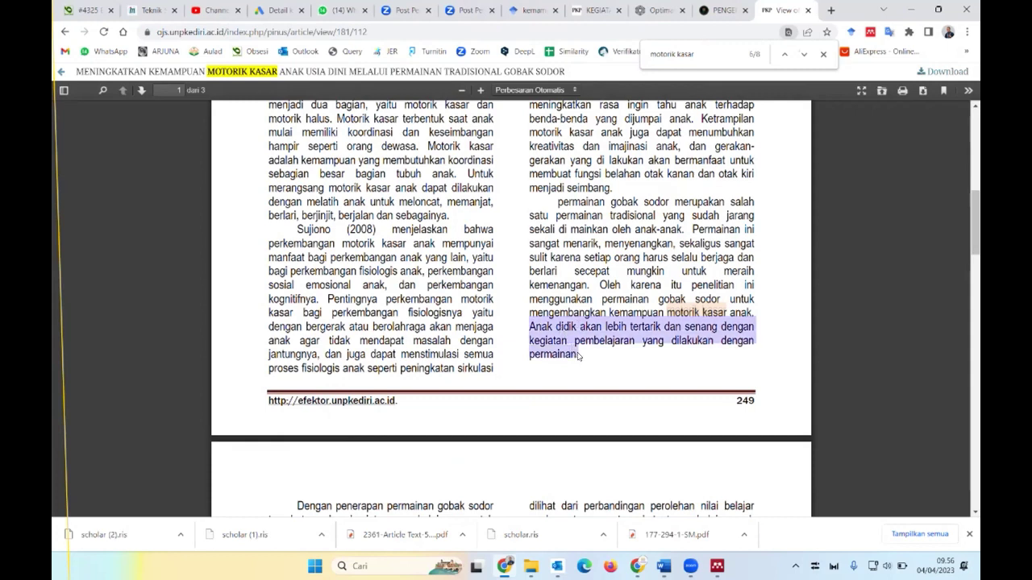
right_click(559, 333)
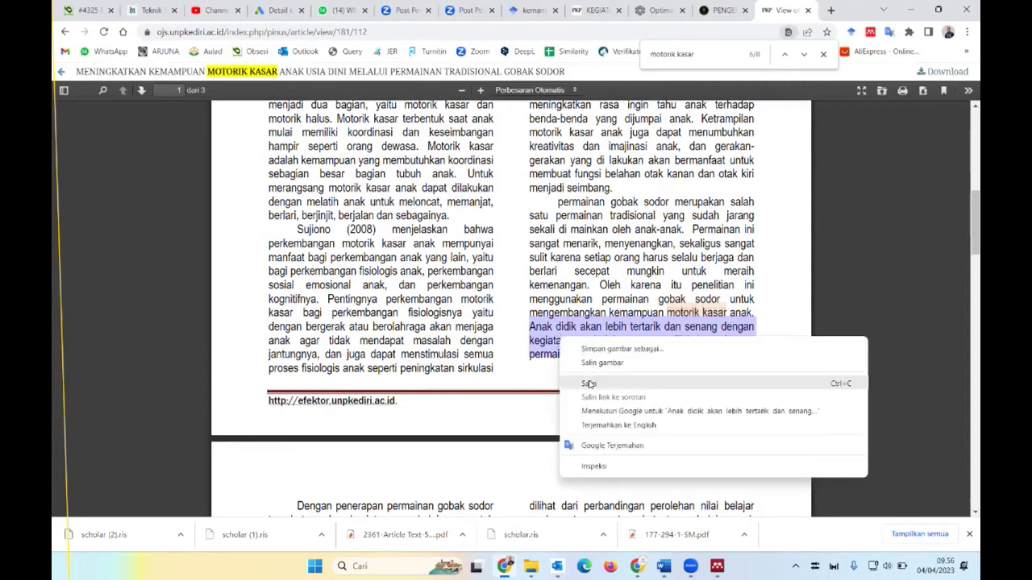
left_click(589, 384)
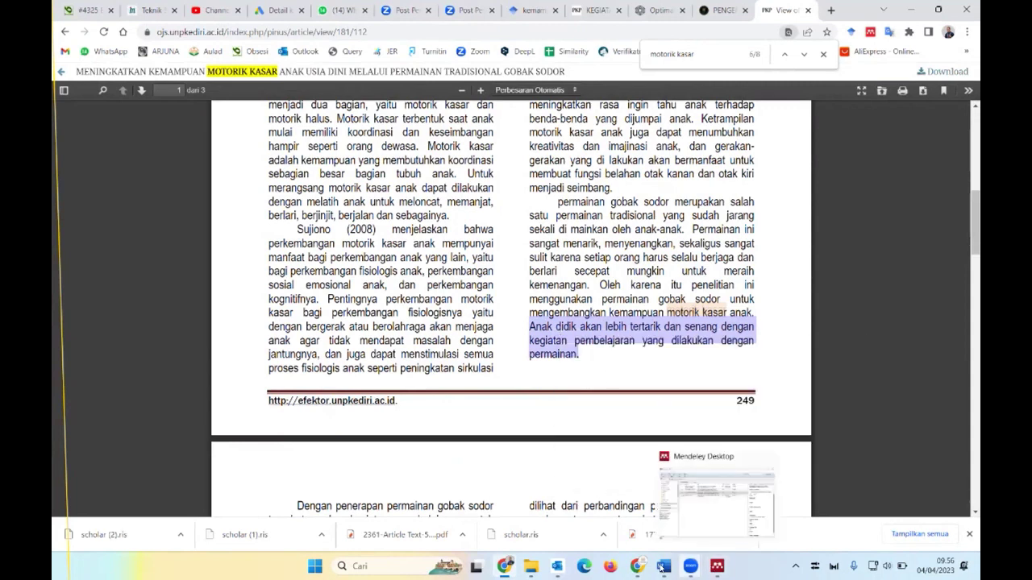
mouse_move(663, 566)
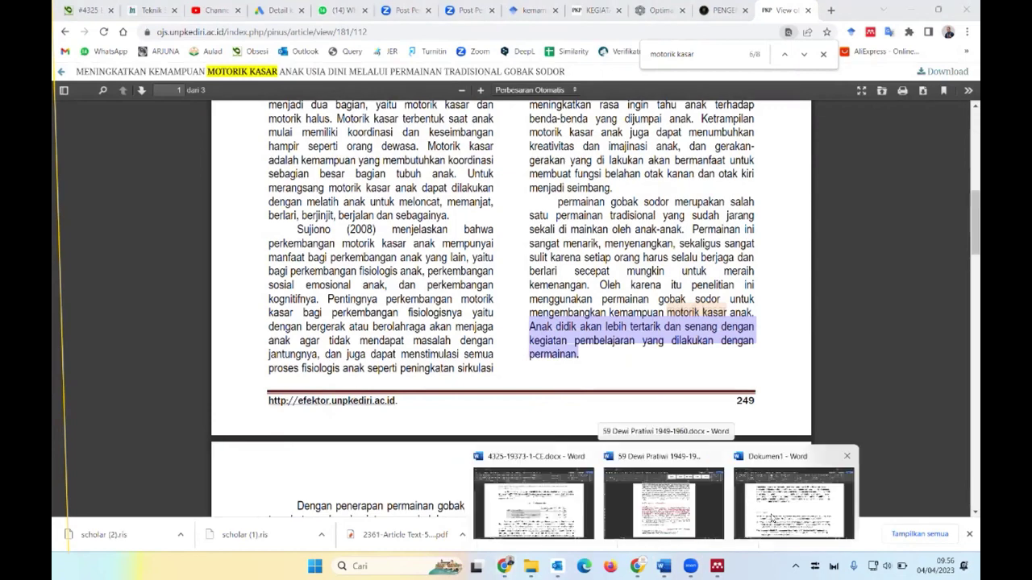
- In Dokumen1, write 'Kemampuan motorik kasar dapat dikembangkan dengan kegiatan bermain' as a new paragraph
left_click(775, 520)
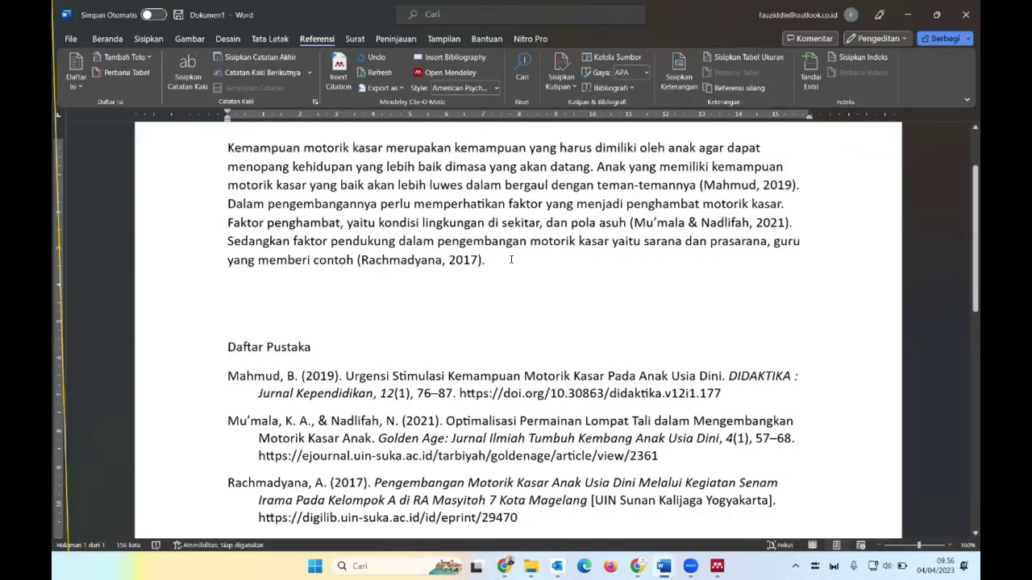
type(" M")
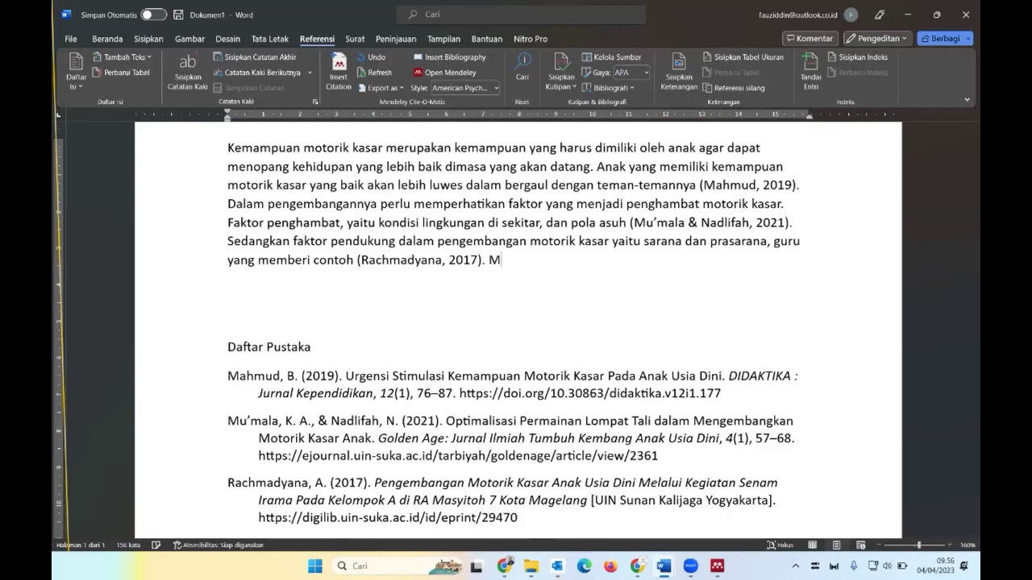
type("otor")
key("BackSpace")
key("BackSpace")
key("BackSpace")
key("BackSpace")
key("BackSpace")
type("emampuan moto")
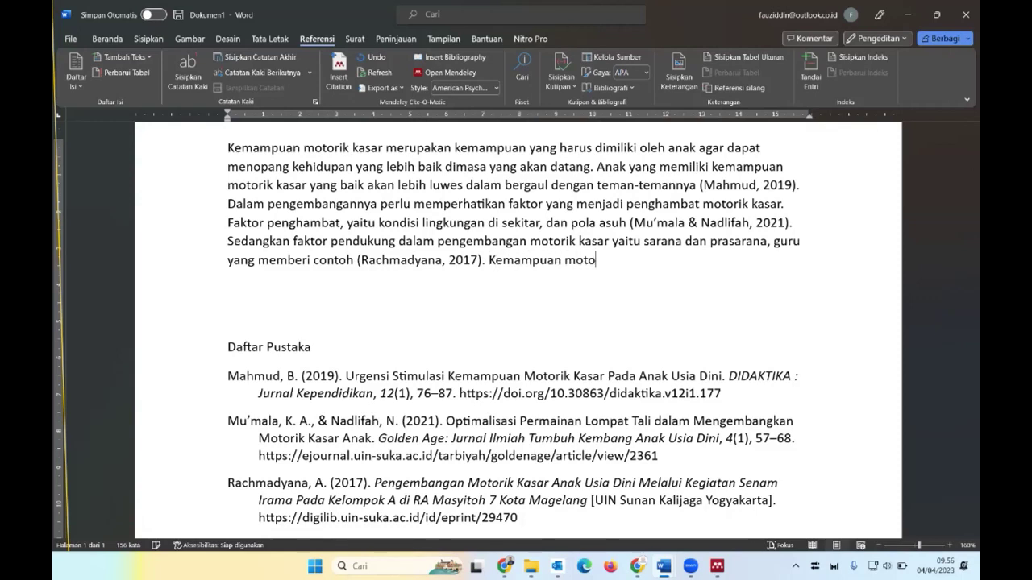
type("rik kasa")
type("r dapat d")
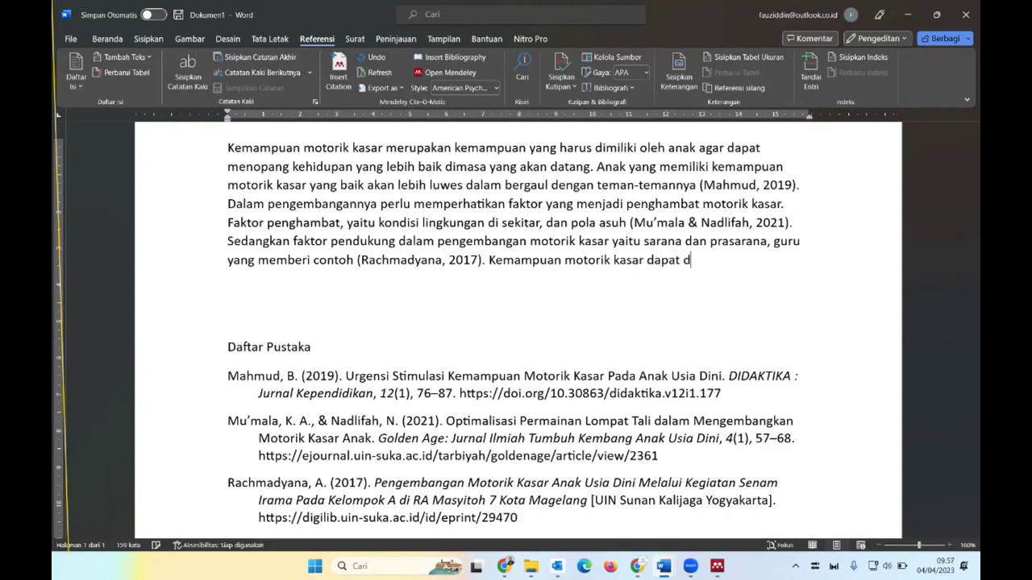
type("ikembangkan d")
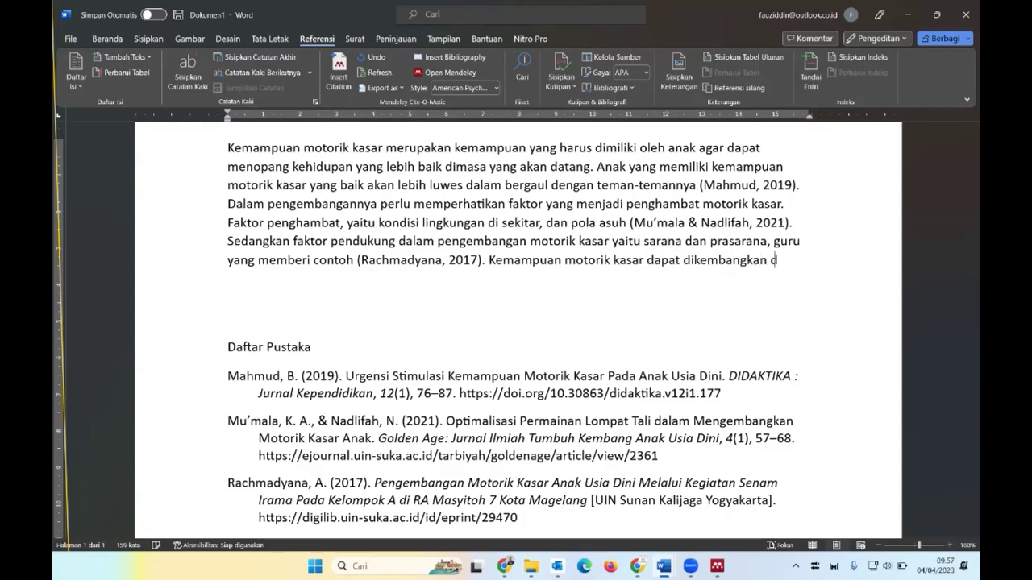
type("engan keg")
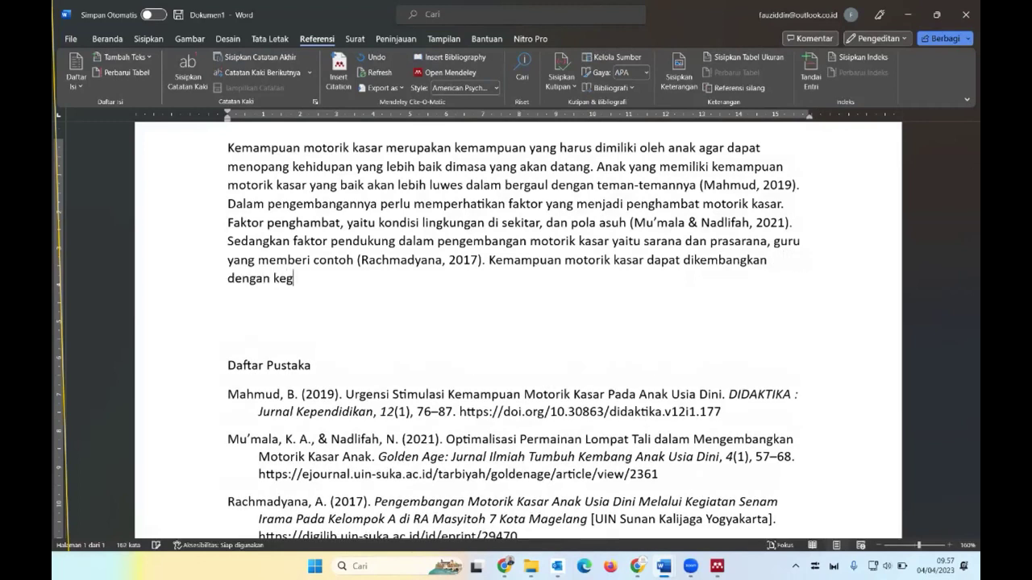
type("iatan byer")
key("BackSpace")
key("BackSpace")
key("BackSpace")
type("ermain.")
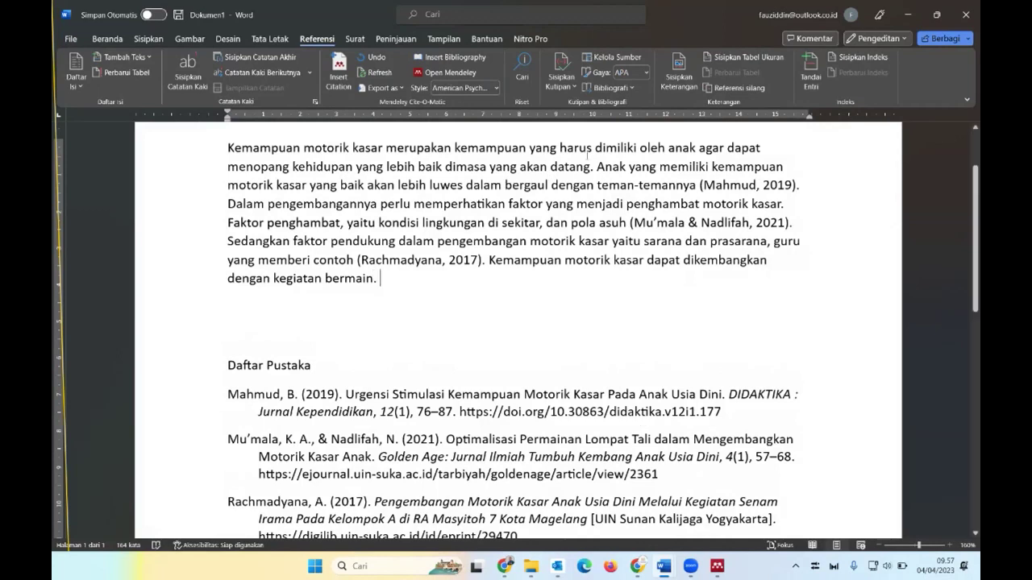
left_click(483, 260)
key("Return")
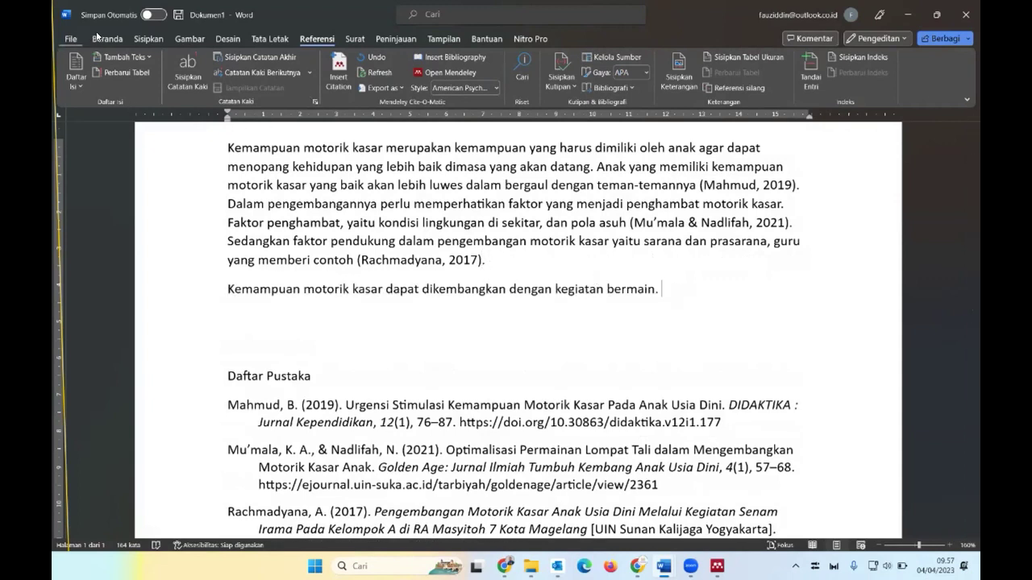
- Paste the copied 'Anak didik…' sentence after 'bermain.' and add the missing space before 'permainan'
left_click(96, 38)
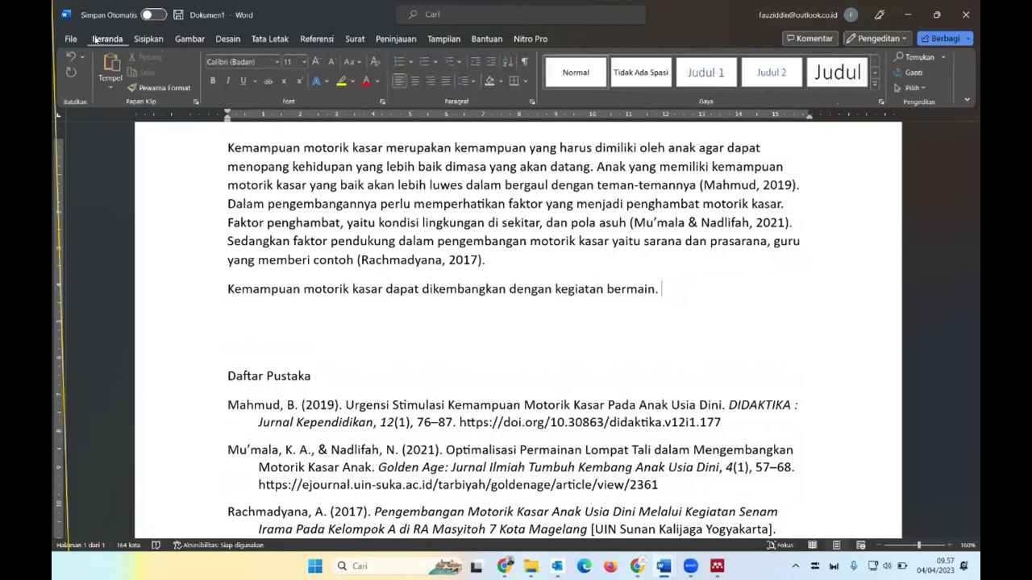
left_click(113, 83)
left_click(146, 123)
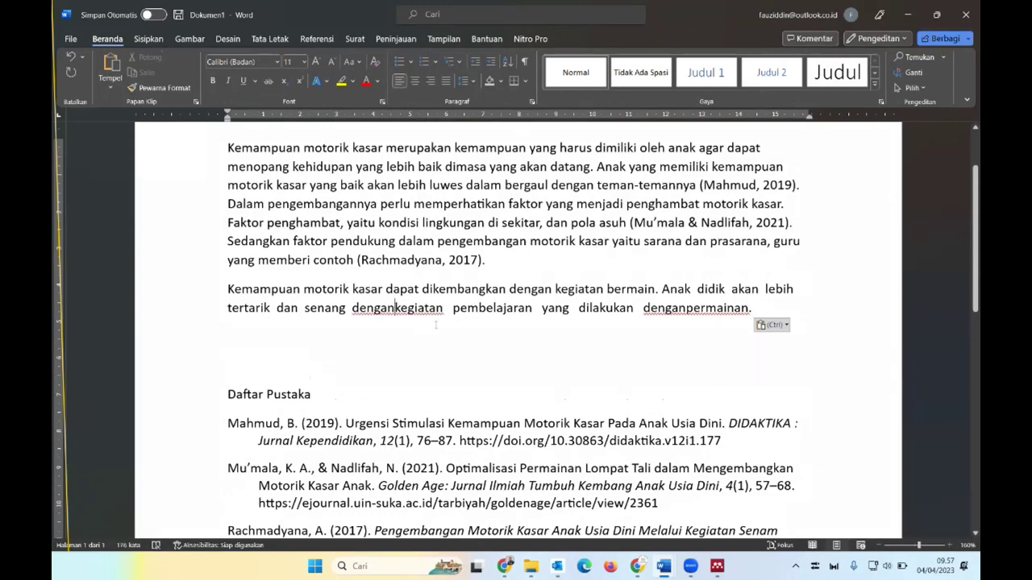
left_click(689, 308)
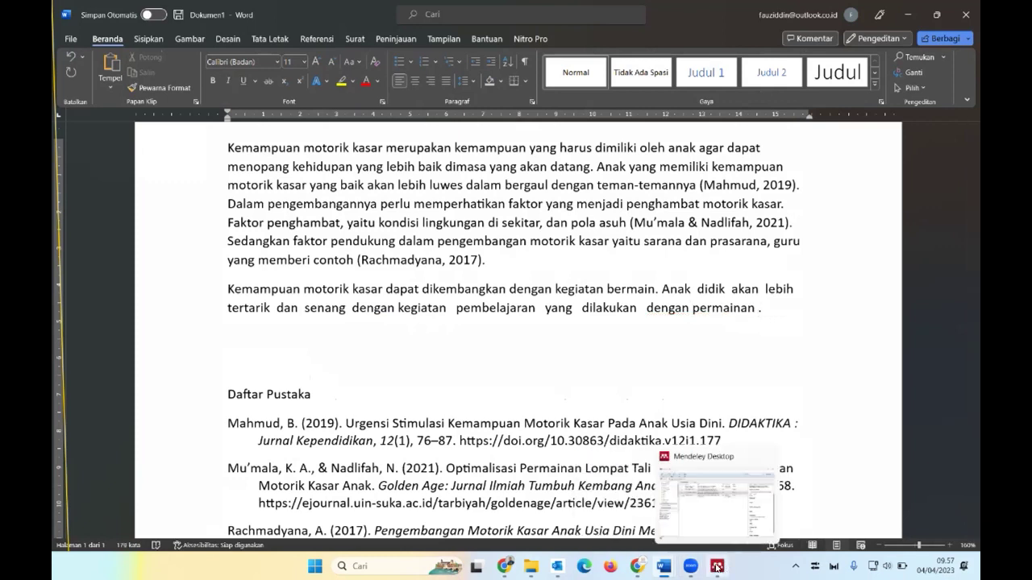
- Download the Gobak Sodor article's RefMan citation from Google Scholar as scholar (3).ris
left_click(716, 566)
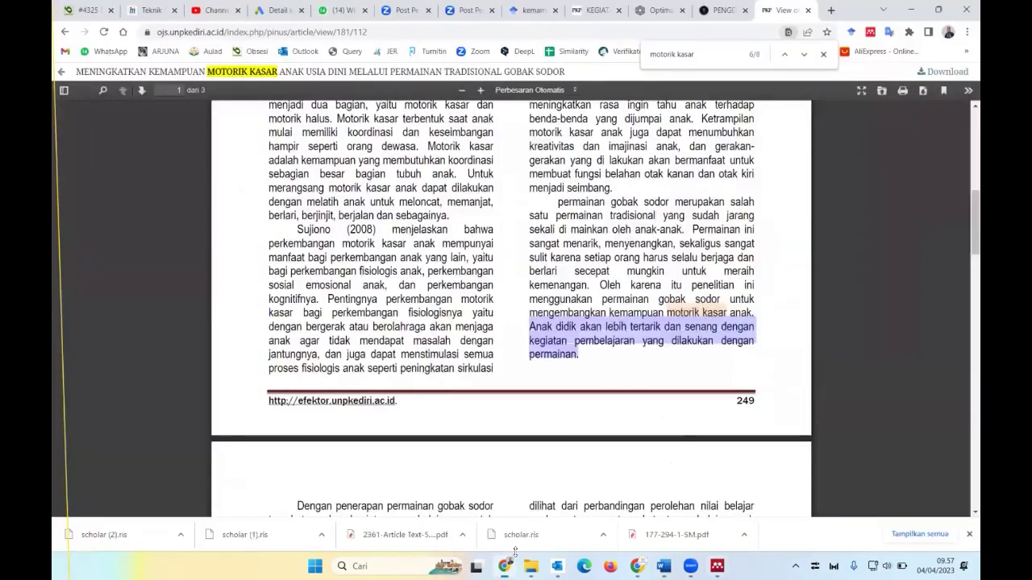
left_click(504, 567)
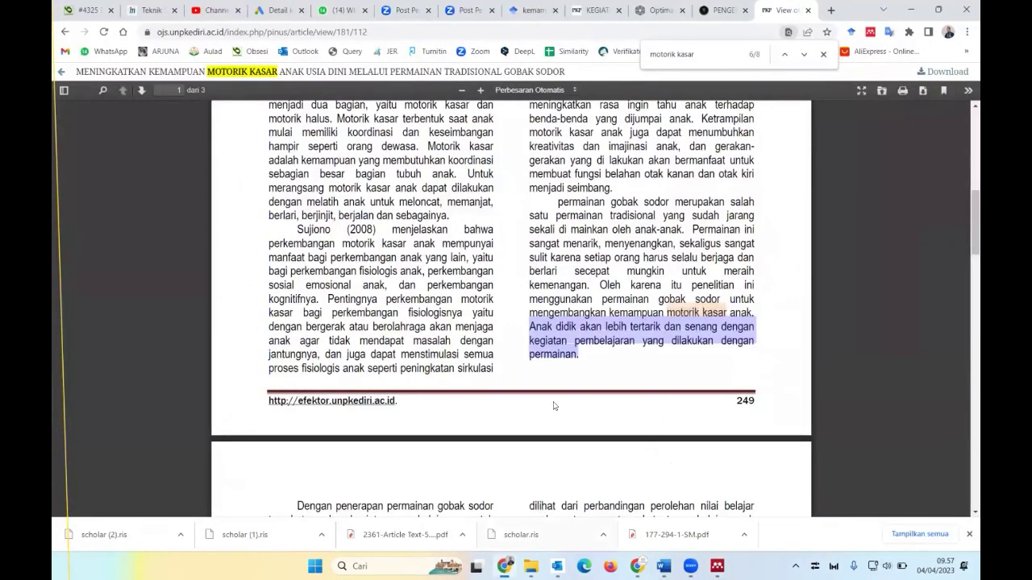
left_click(720, 12)
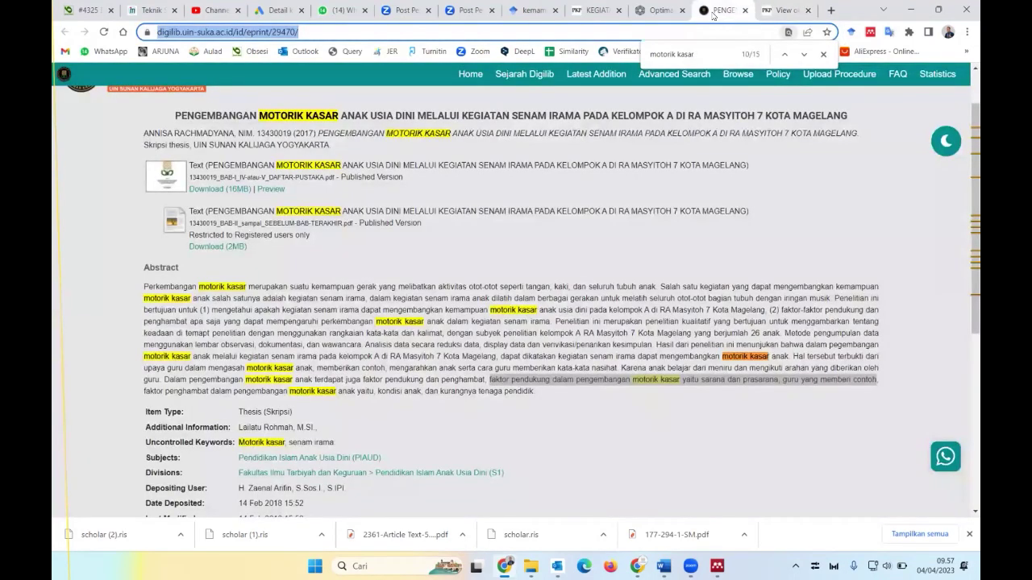
left_click(530, 9)
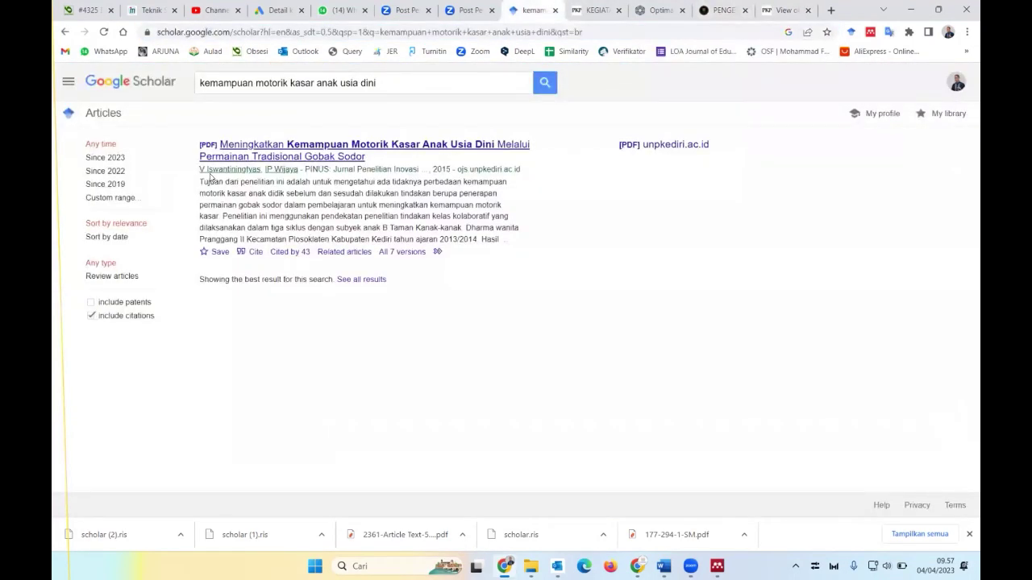
left_click(249, 252)
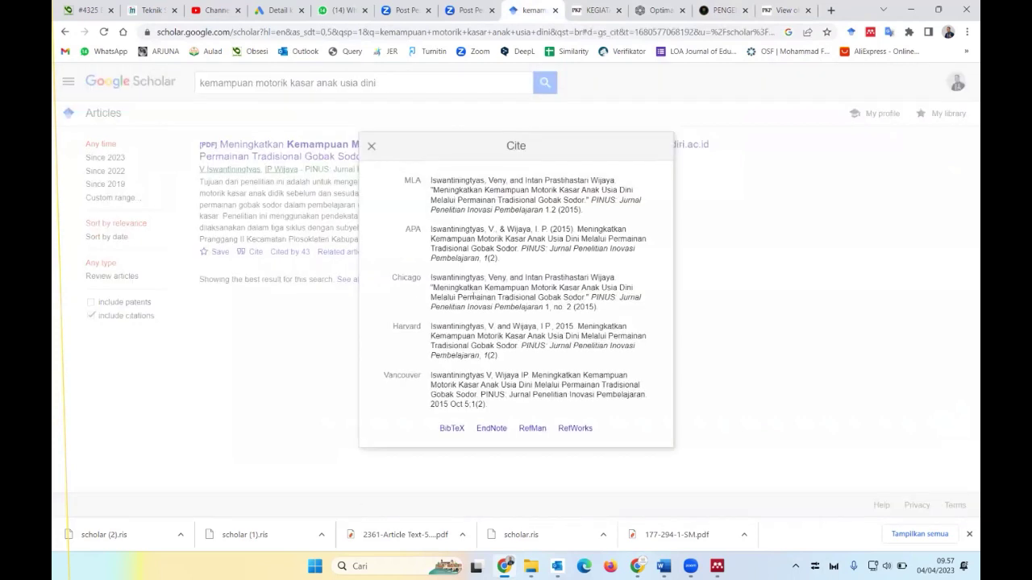
left_click(483, 240)
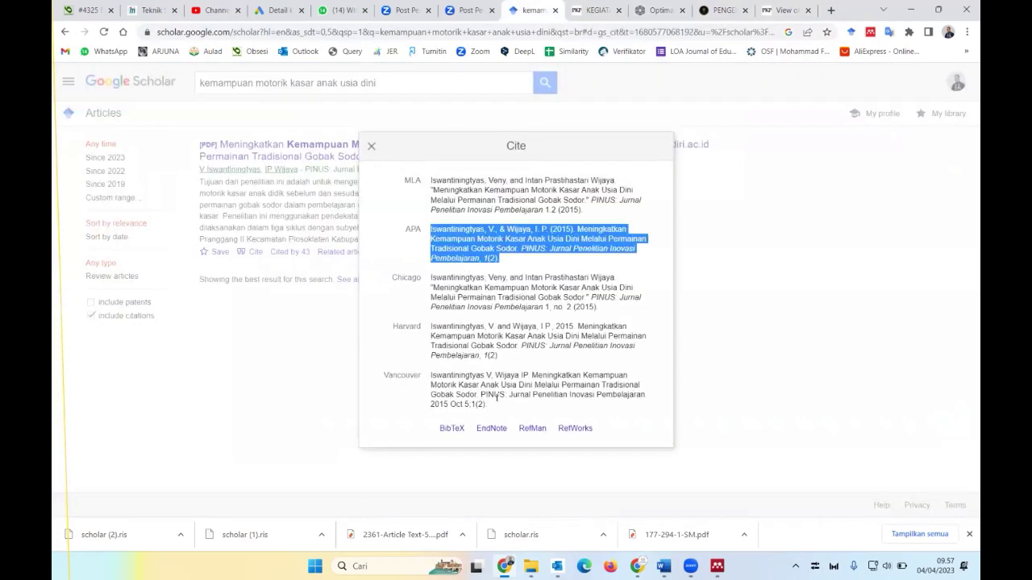
left_click(532, 428)
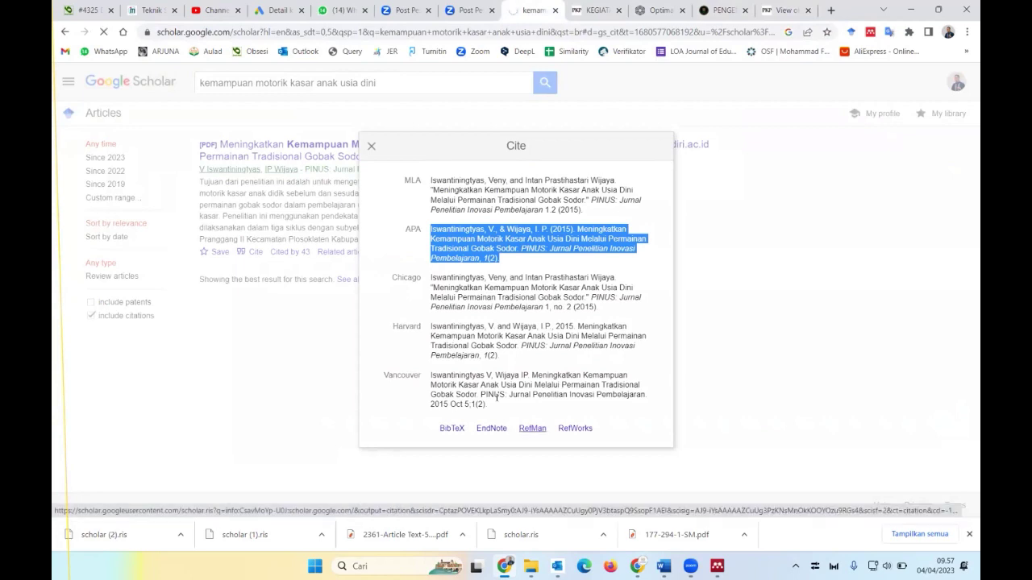
- Import scholar (3).ris into Mendeley via File > Import > RIS, then return to the PDF
left_click(716, 566)
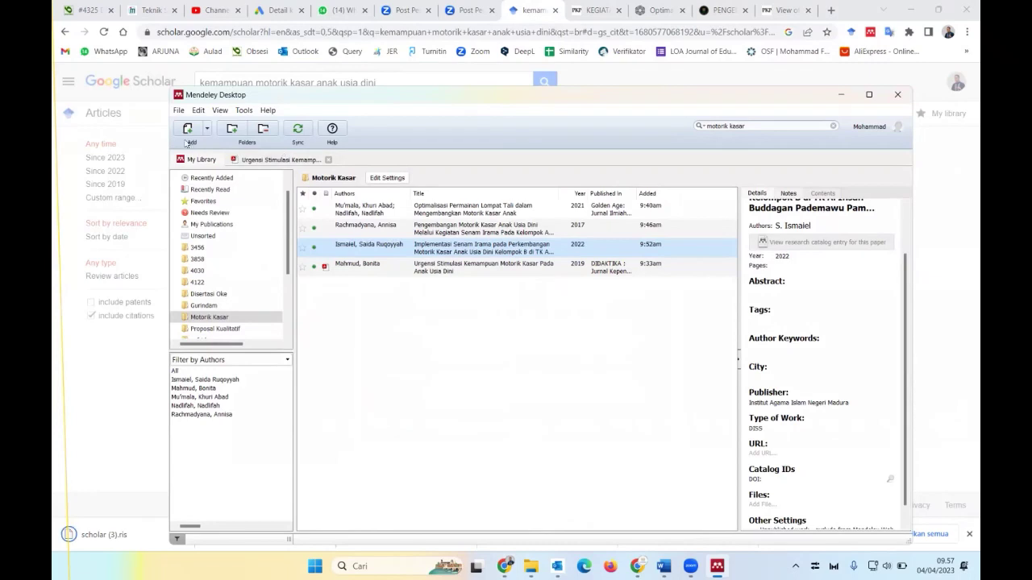
left_click(178, 110)
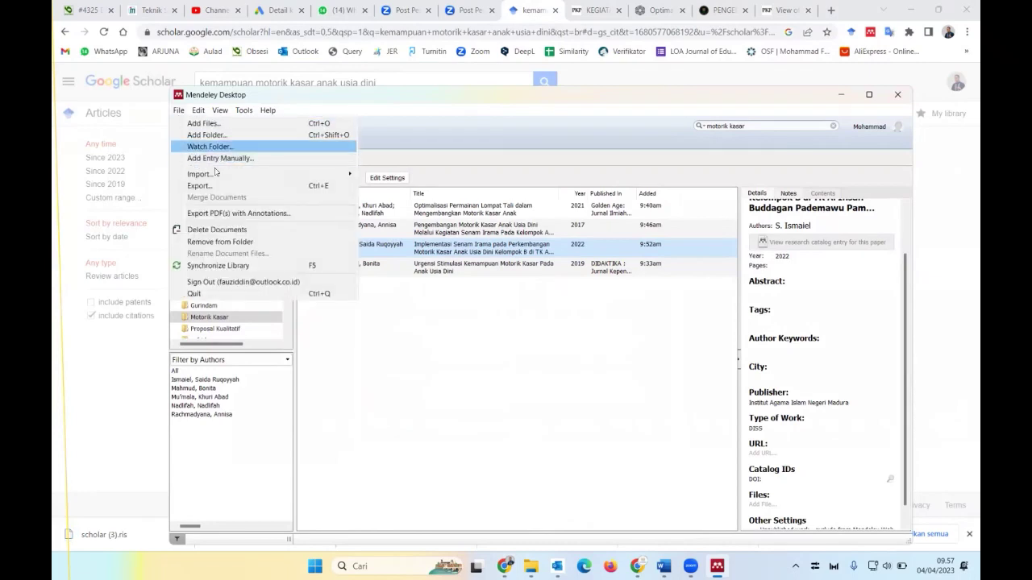
mouse_move(200, 174)
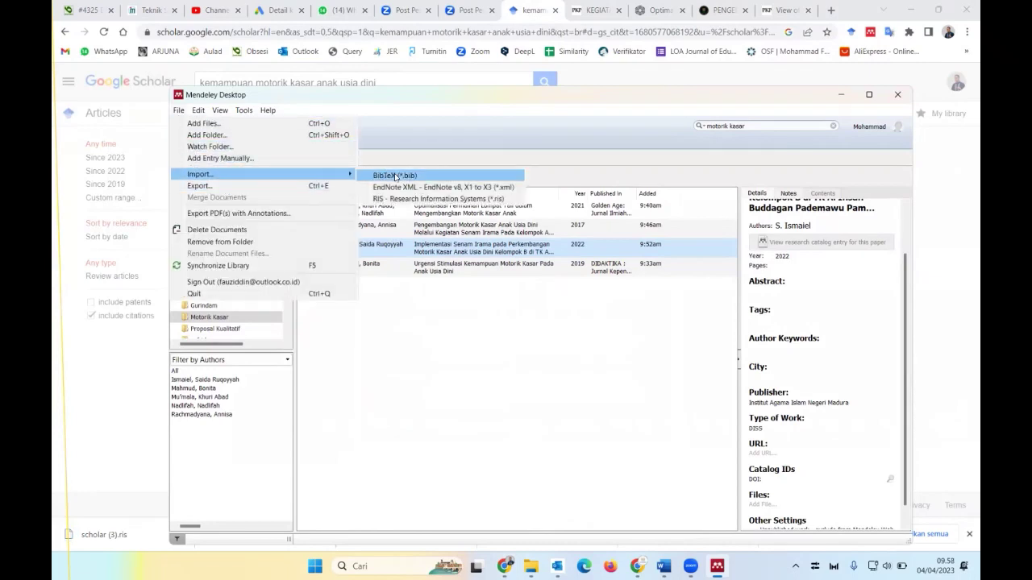
left_click(403, 201)
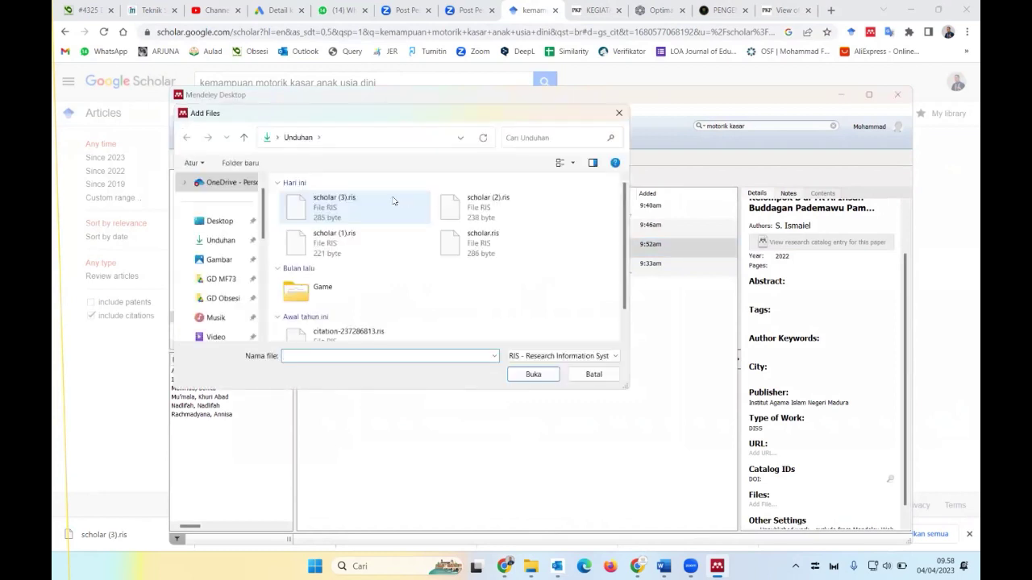
left_click(391, 201)
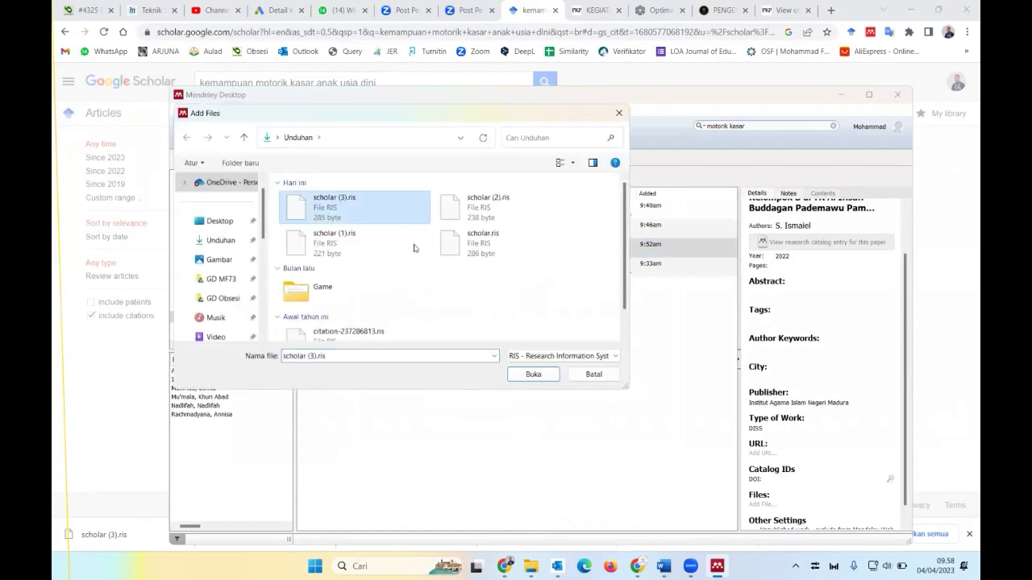
left_click(533, 374)
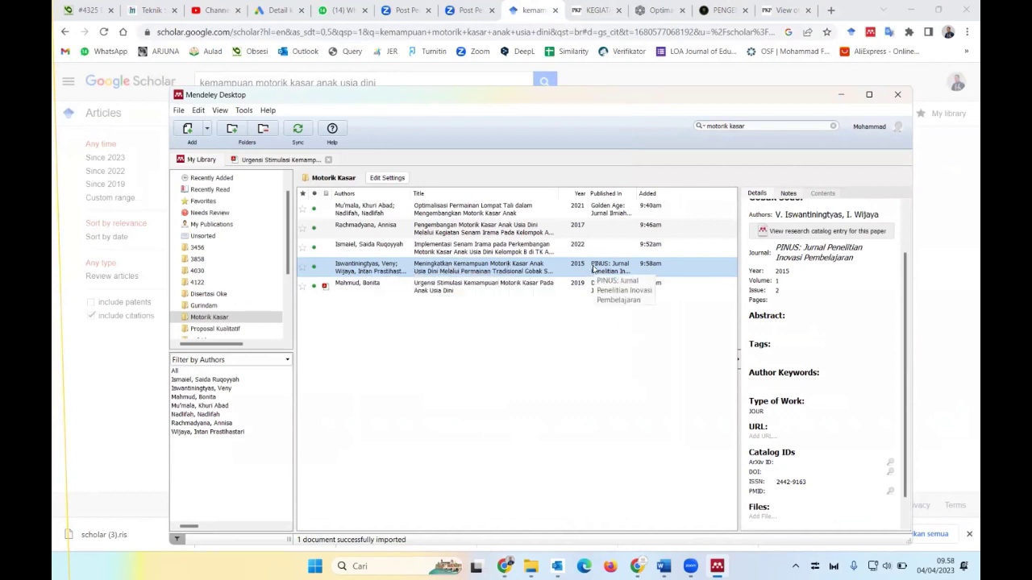
left_click(776, 11)
left_click(776, 10)
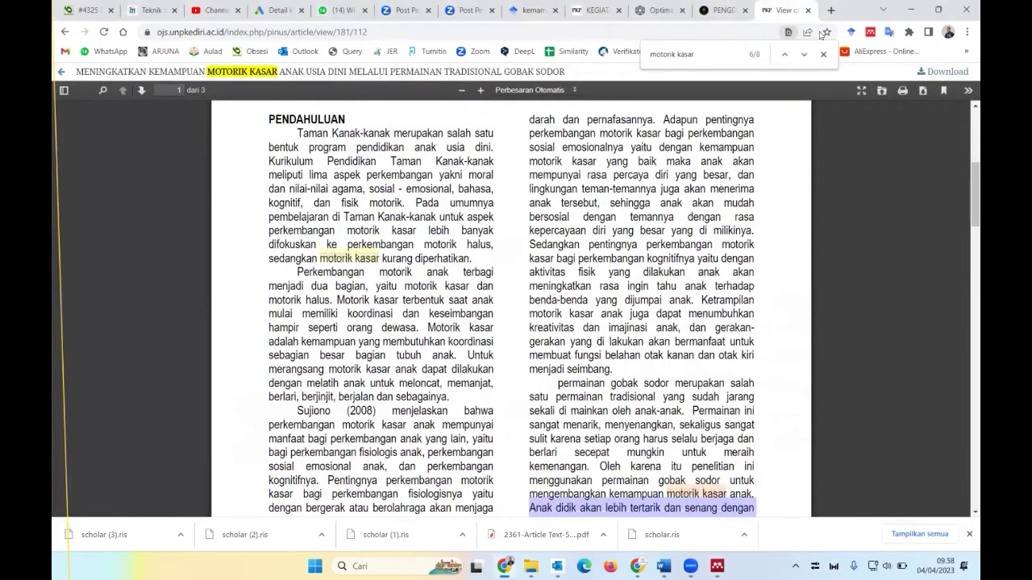
- Download the Gobak Sodor PDF from the OJS viewer and bring up its Mendeley entry details
left_click(944, 74)
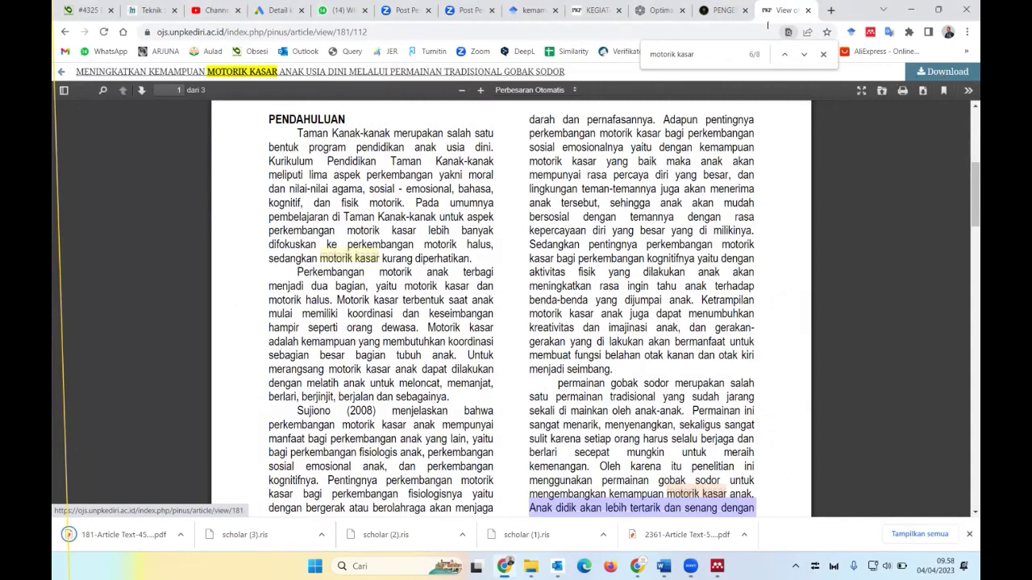
left_click(717, 566)
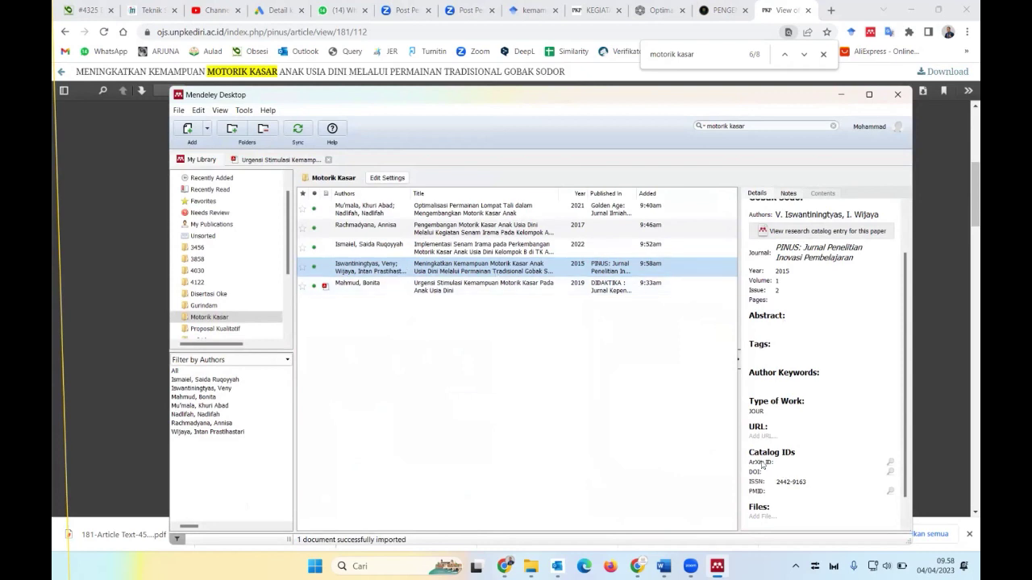
scroll(762, 465, "down", 1)
- Attach 181-Article Text-457-1-10-20151105.pdf to the Gobak Sodor entry in Mendeley
left_click(754, 488)
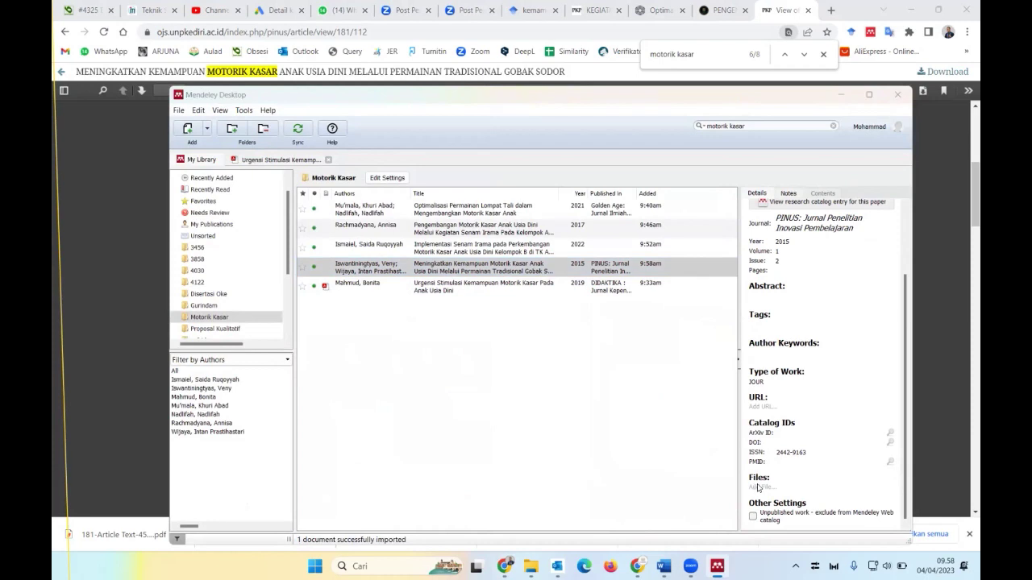
left_click(298, 212)
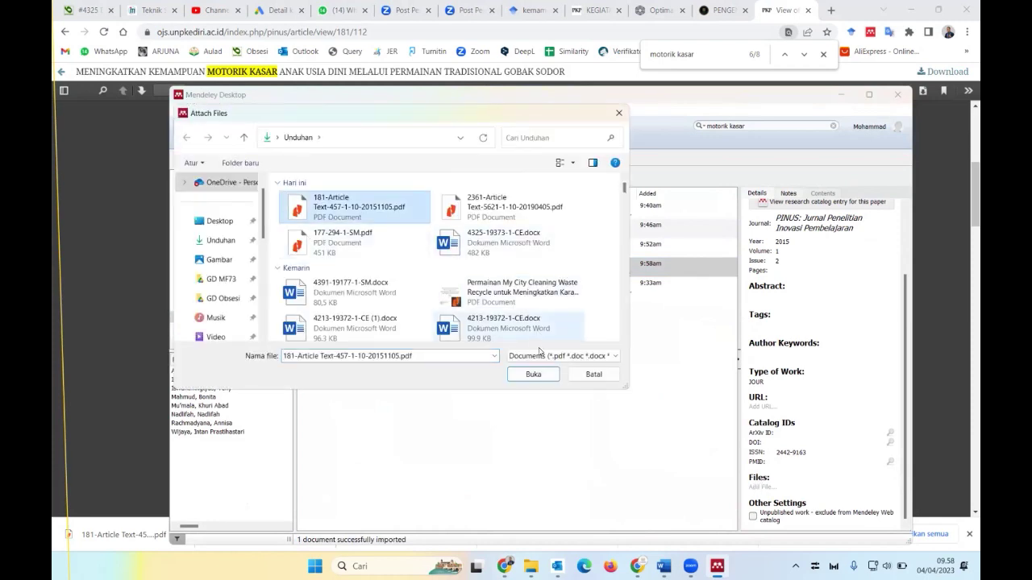
left_click(531, 374)
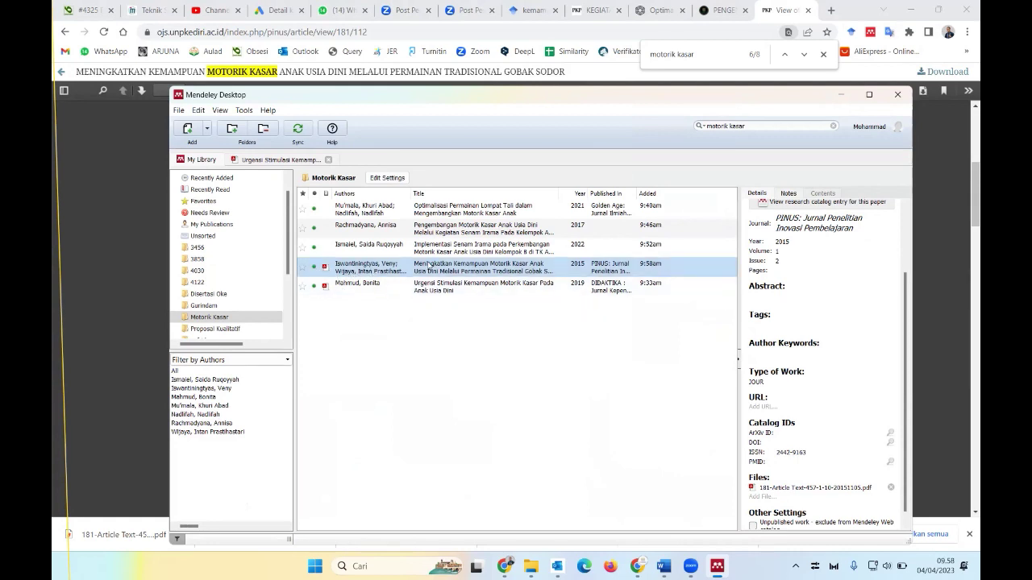
- Review the entry's title, two author names and the empty pages field
left_click(843, 265)
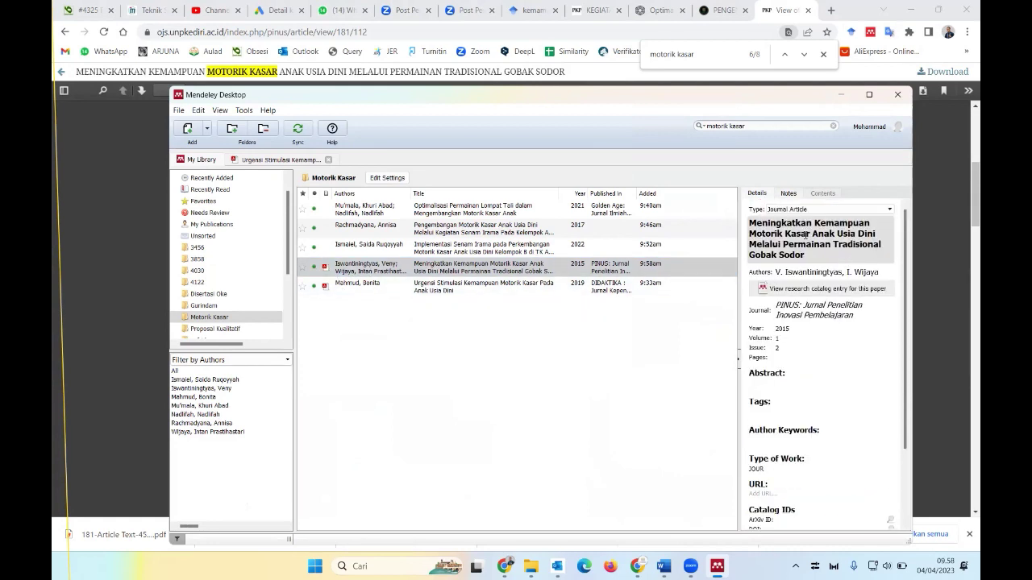
left_click(802, 234)
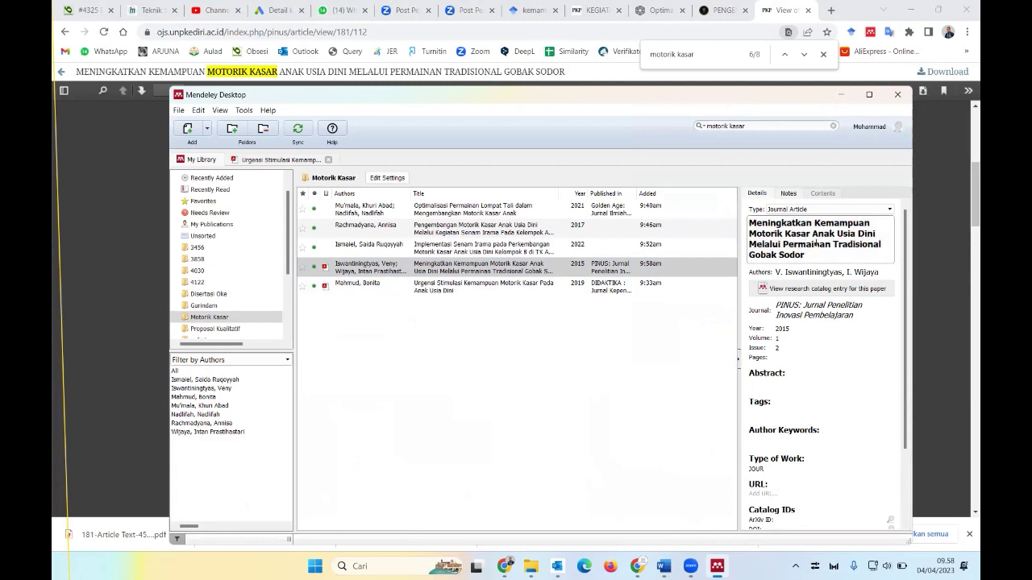
left_click(860, 271)
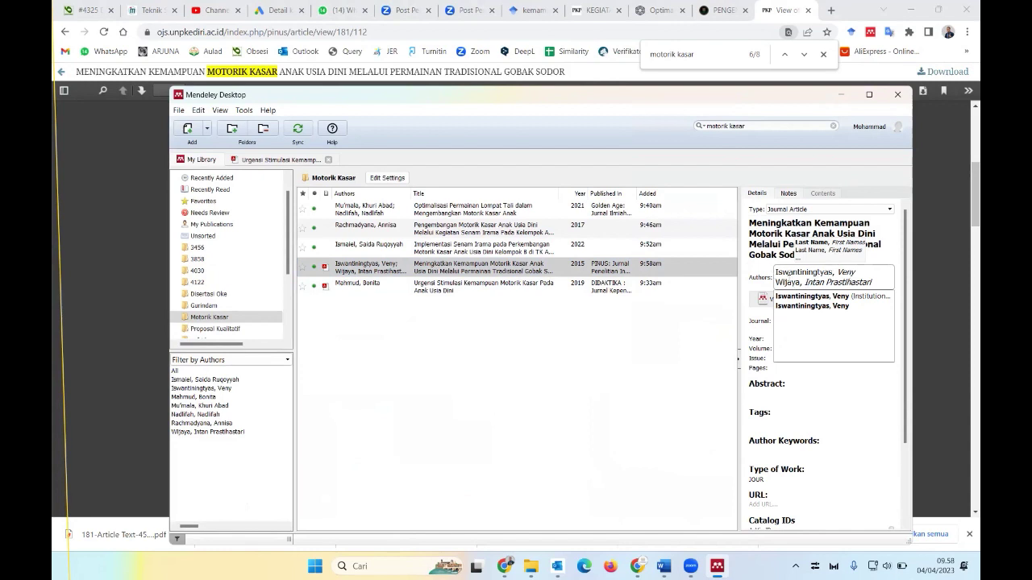
left_click(797, 296)
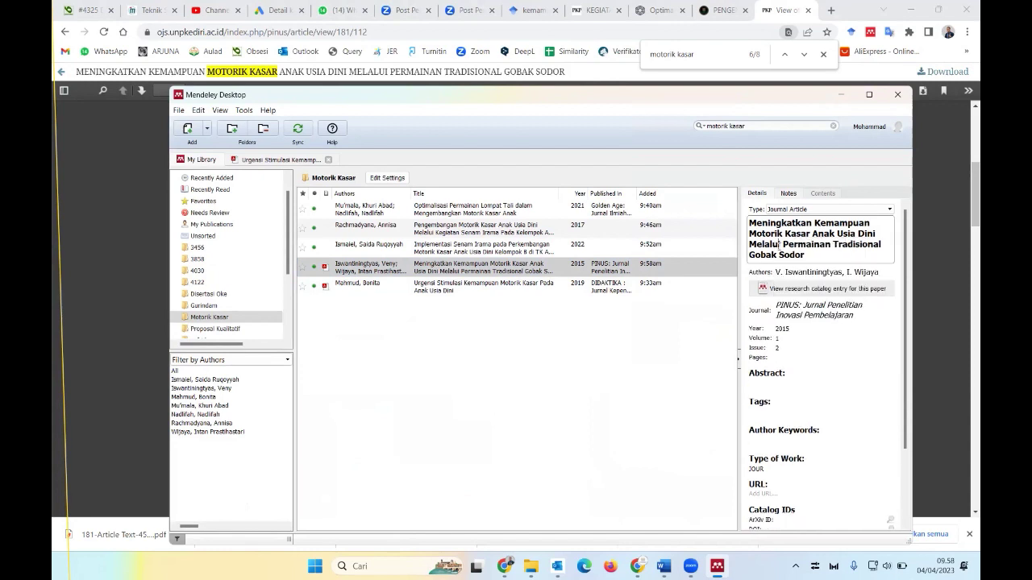
scroll(811, 314, "down", 1)
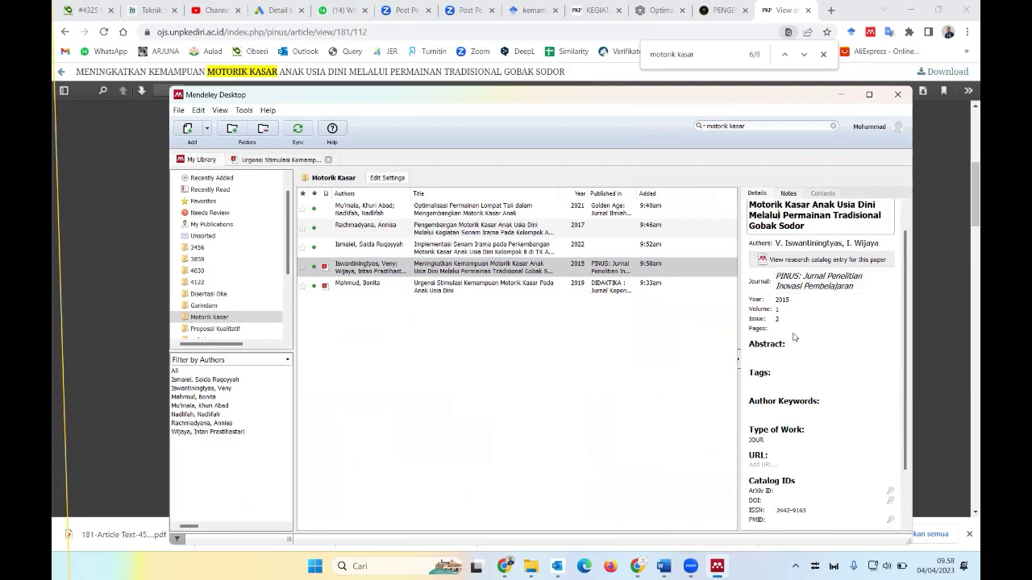
left_click(793, 325)
mouse_move(637, 565)
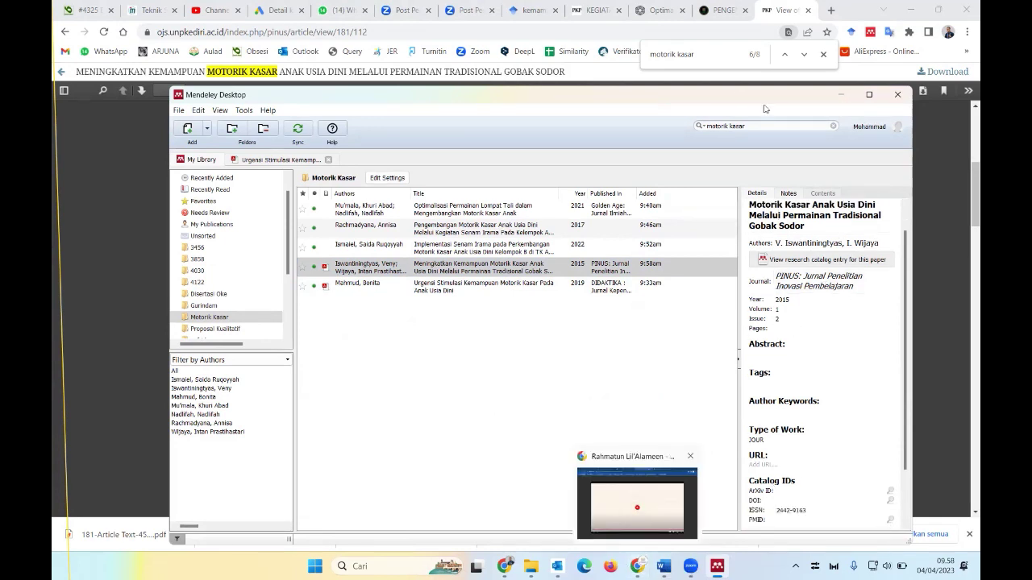
- Scroll the PDF to page 251 to confirm where the article ends, then return to Mendeley
left_click(776, 6)
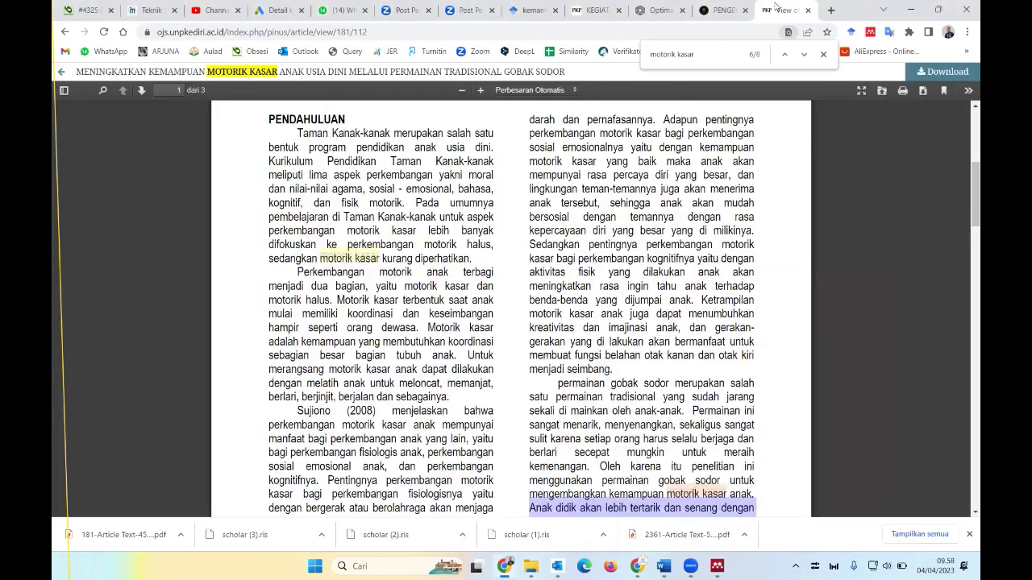
scroll(859, 170, "up", 5)
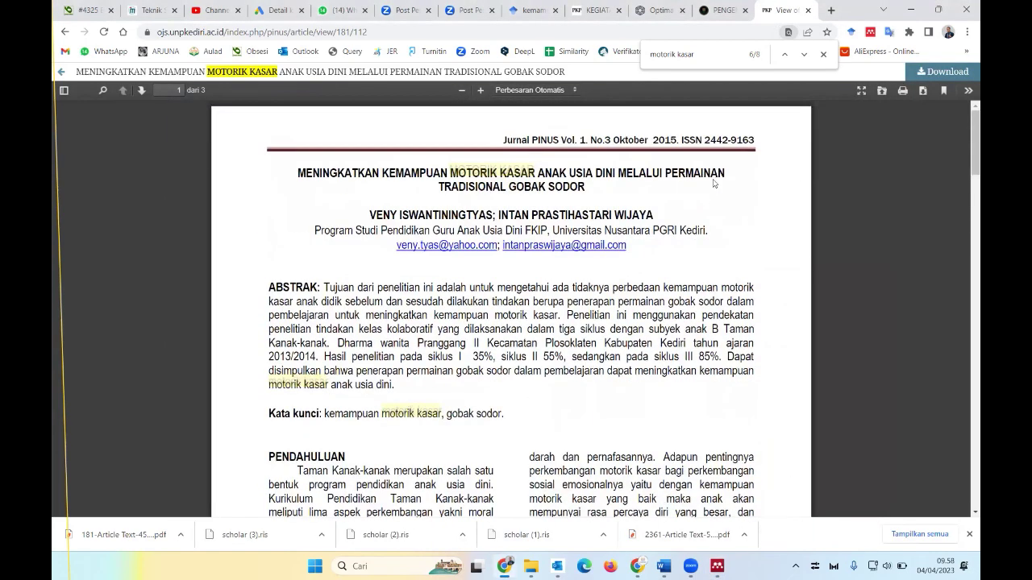
scroll(668, 178, "down", 4)
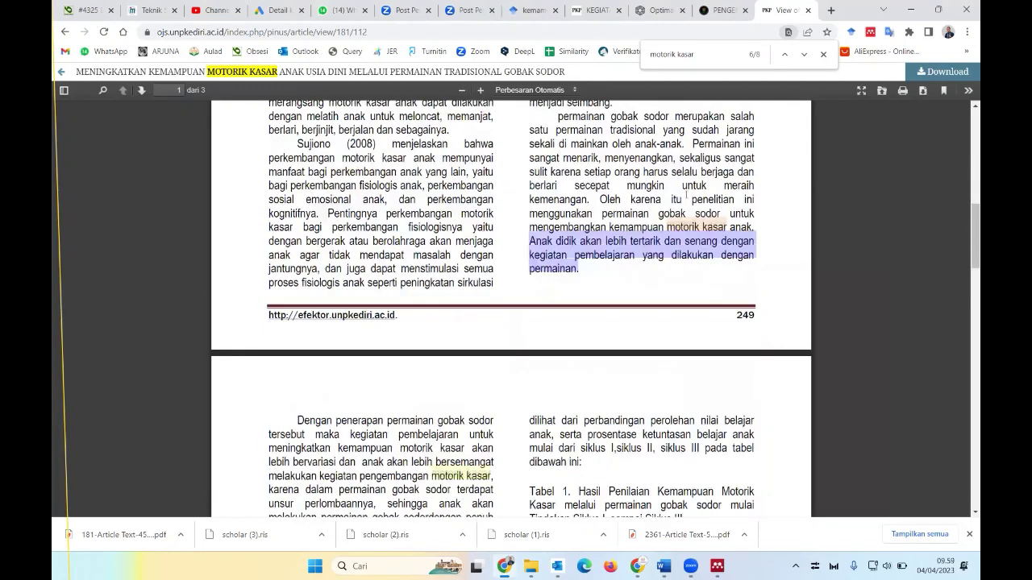
scroll(966, 322, "down", 2)
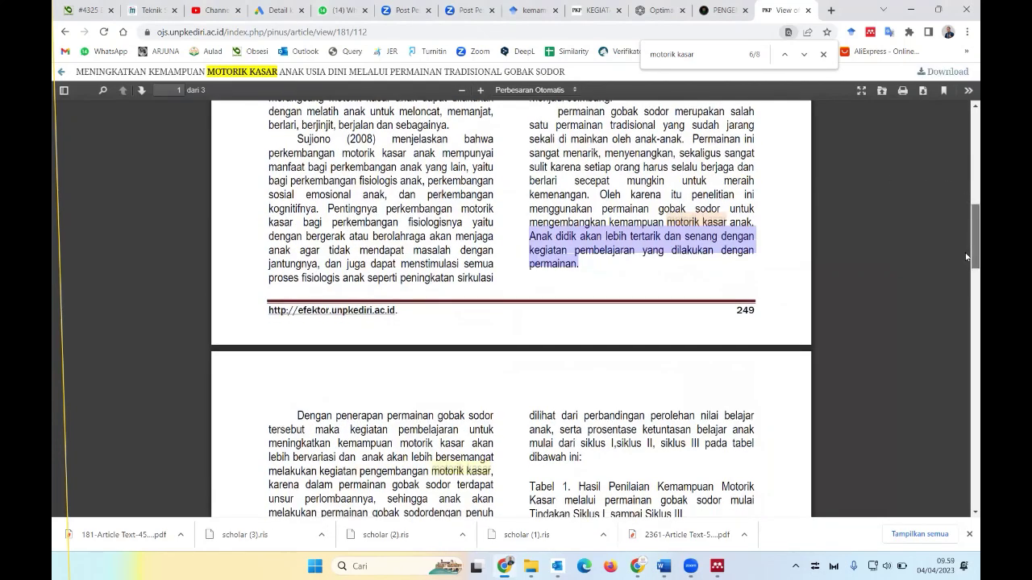
scroll(966, 390, "down", 5)
scroll(967, 391, "down", 6)
scroll(966, 391, "down", 3)
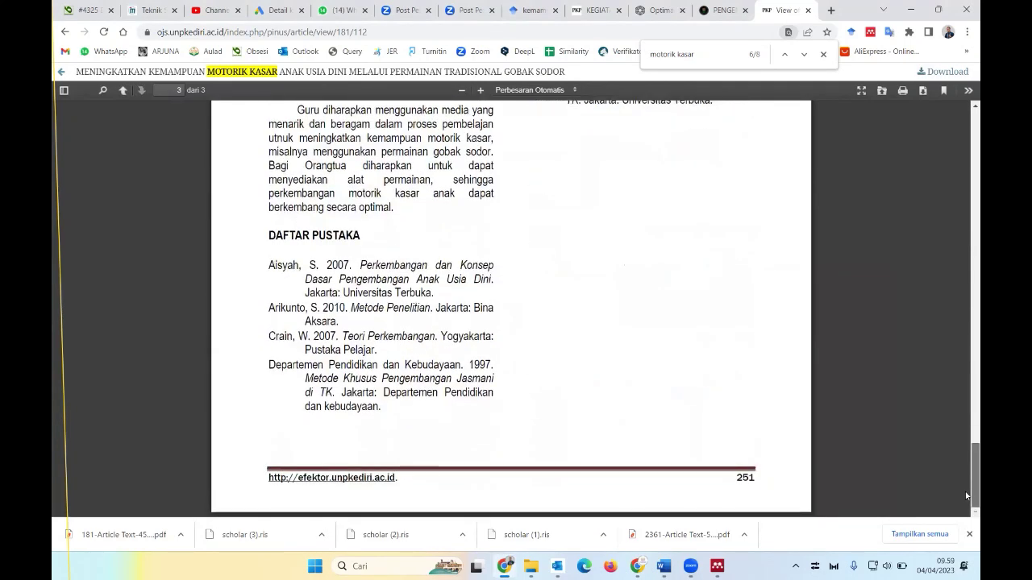
left_click(717, 566)
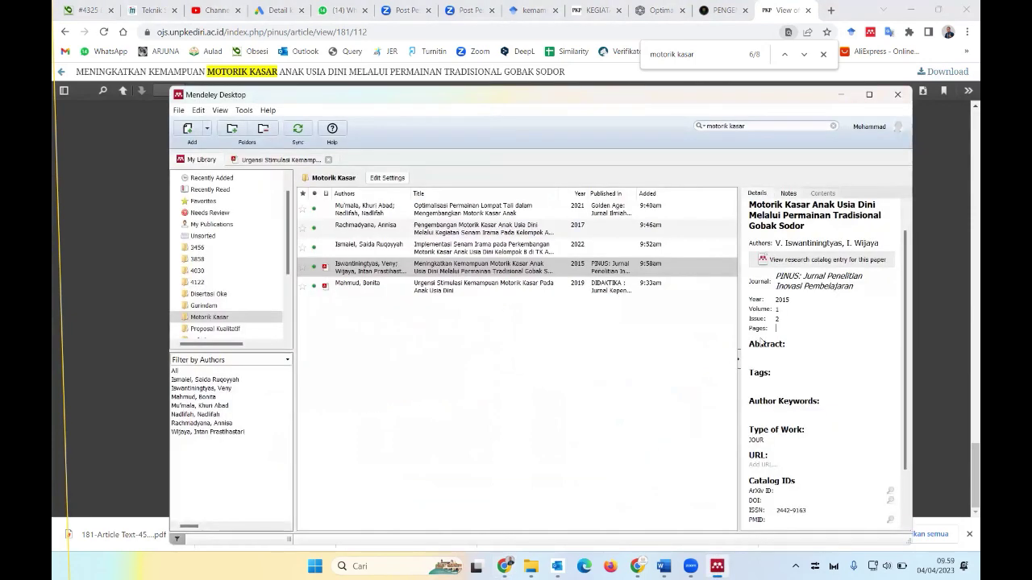
- Enter 249-251 as the Gobak Sodor paper's page range in Mendeley's Details panel
left_click(792, 331)
type("2")
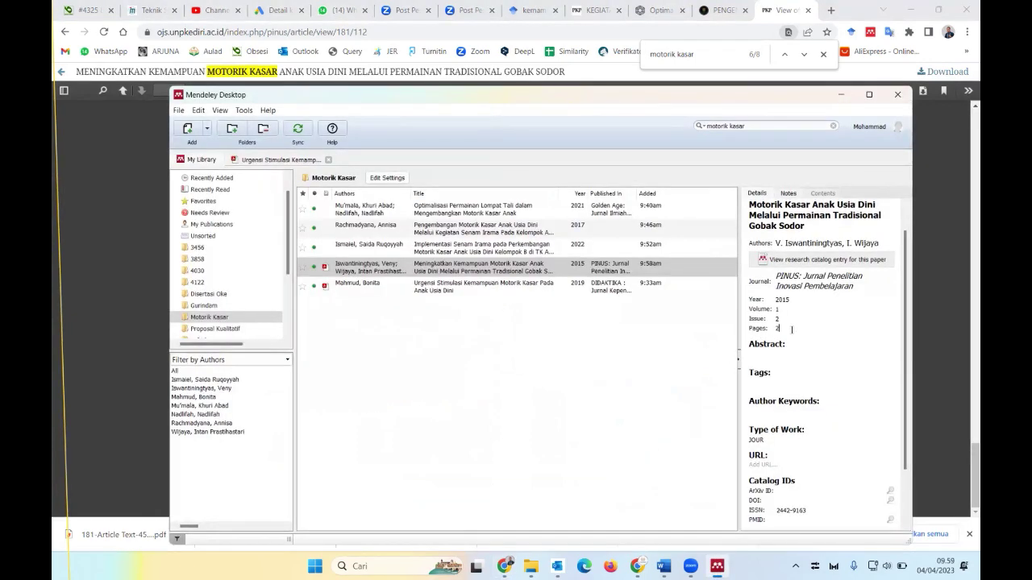
type("49-")
type("251")
scroll(791, 378, "down", 1)
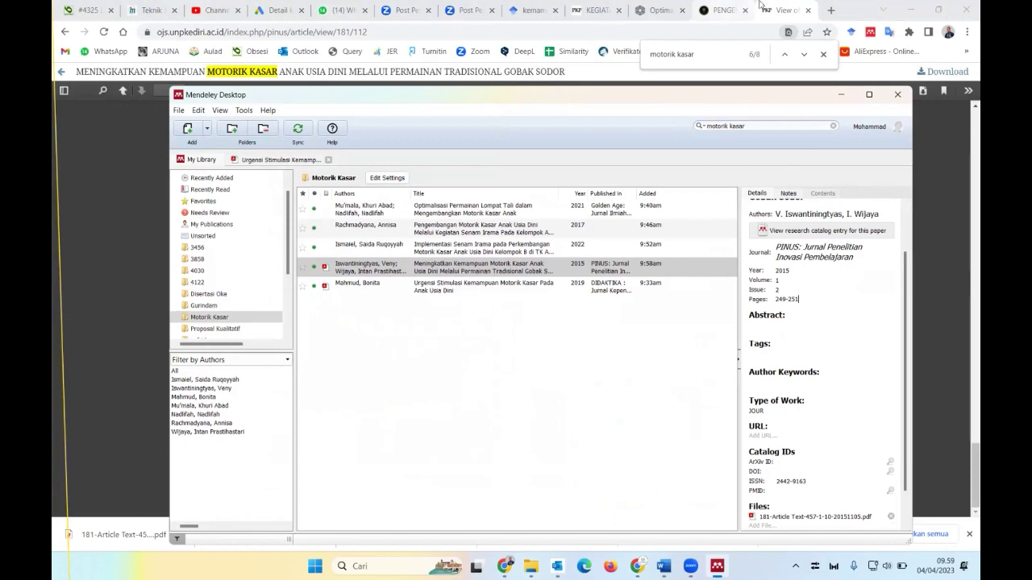
left_click(786, 6)
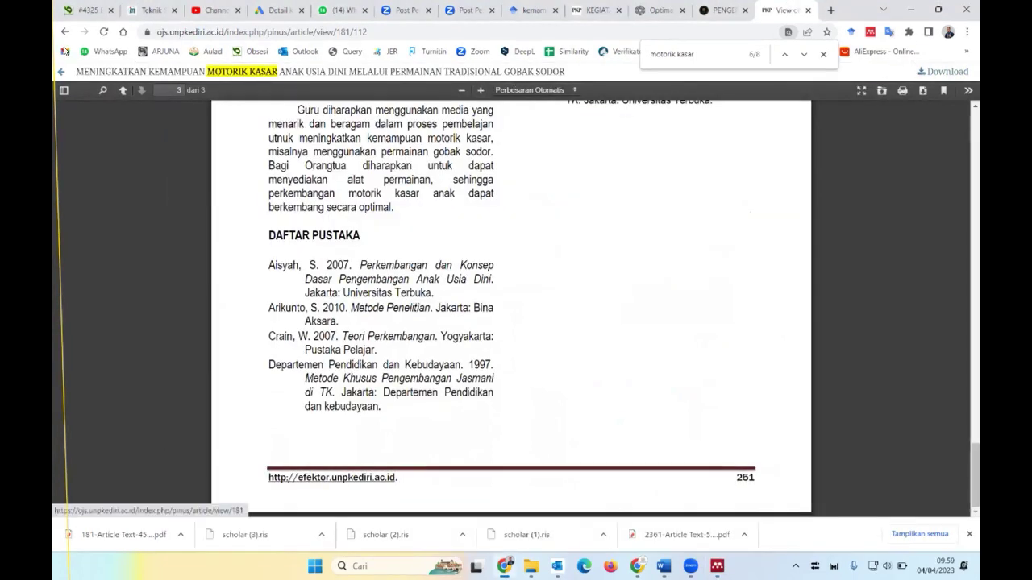
- Go back from the PDF to the PINUS article page and copy its web address
left_click(64, 31)
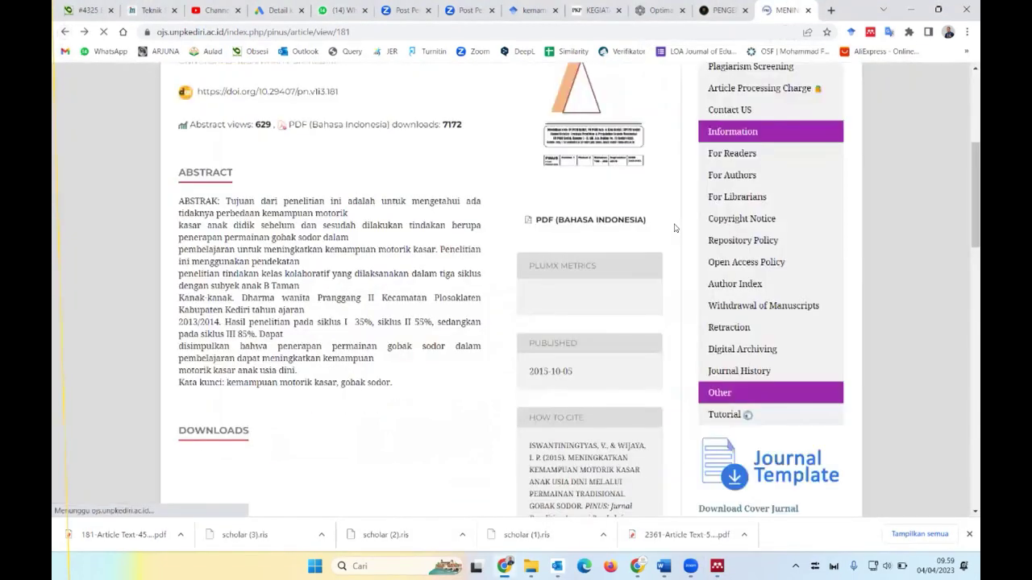
scroll(484, 291, "down", 1)
scroll(403, 282, "down", 2)
scroll(306, 265, "up", 2)
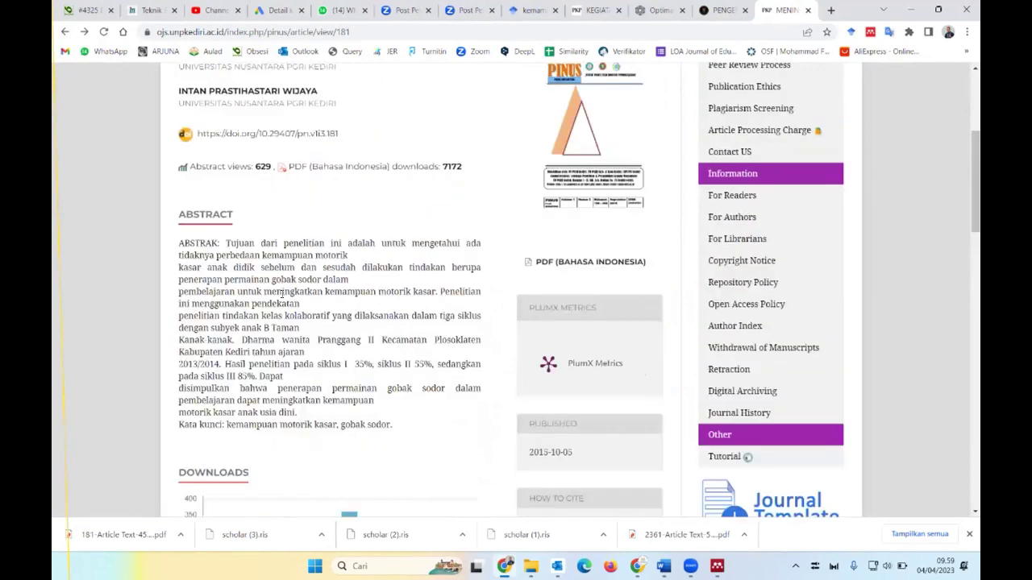
scroll(282, 256, "up", 2)
scroll(281, 257, "up", 1)
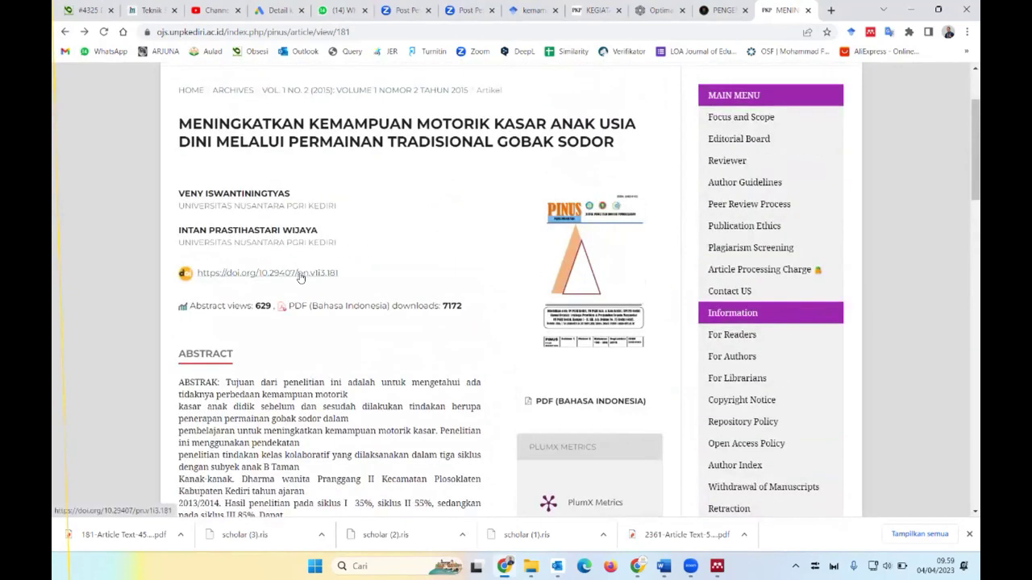
left_click(390, 30)
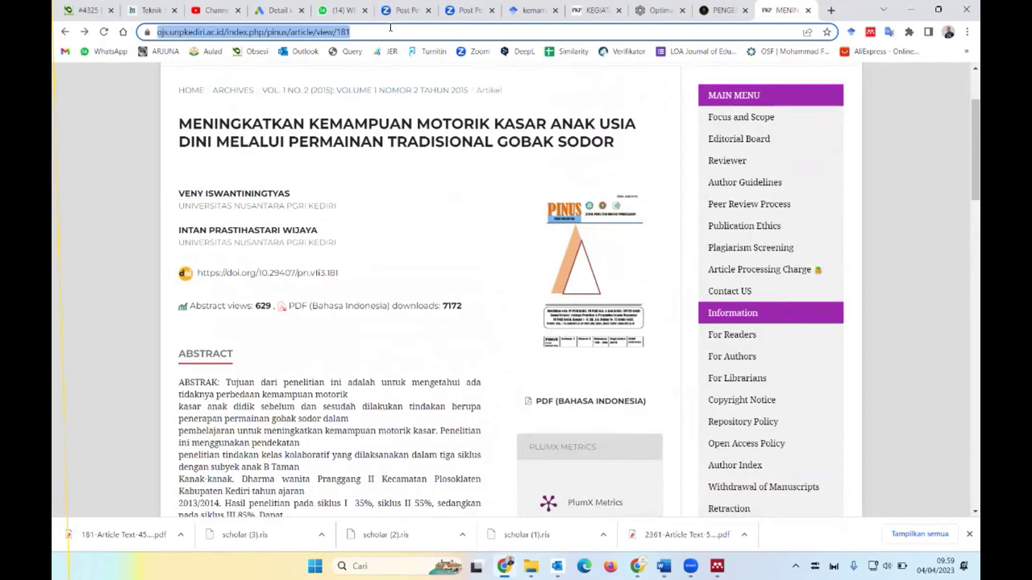
left_click(717, 566)
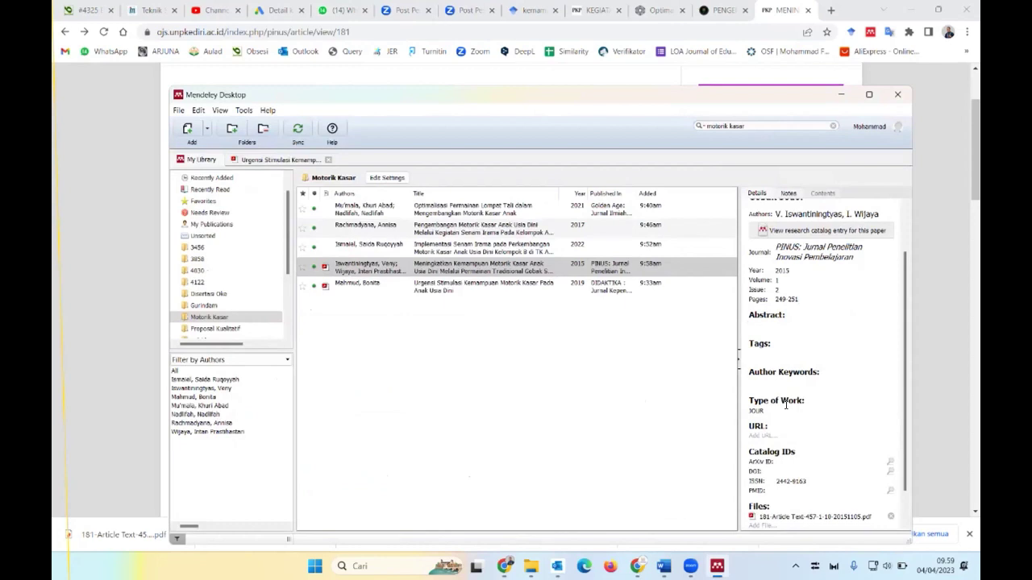
- Paste the PINUS article page's address as the Gobak Sodor paper's URL and confirm it
key("ctrl+v")
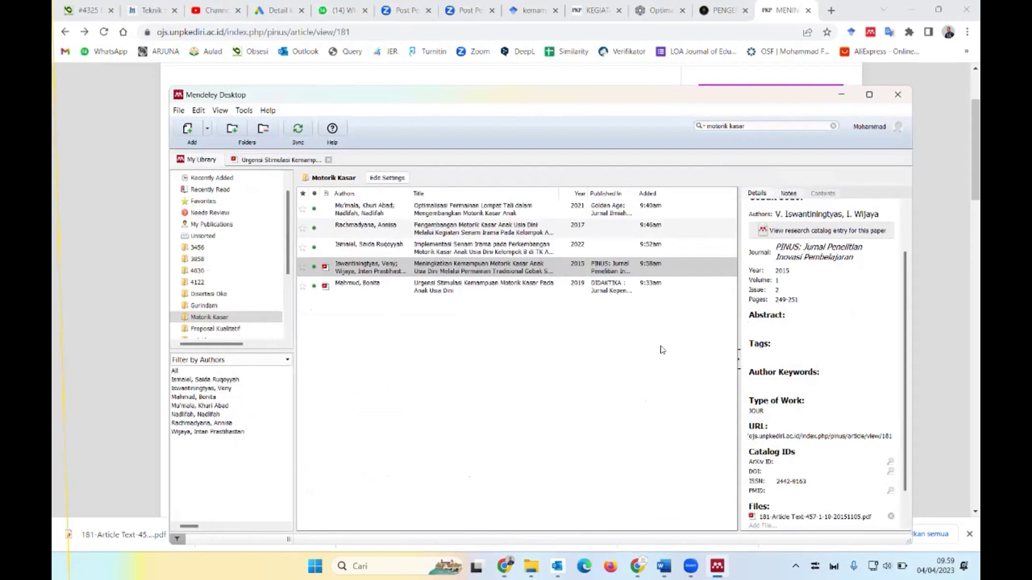
left_click(505, 288)
left_click(516, 268)
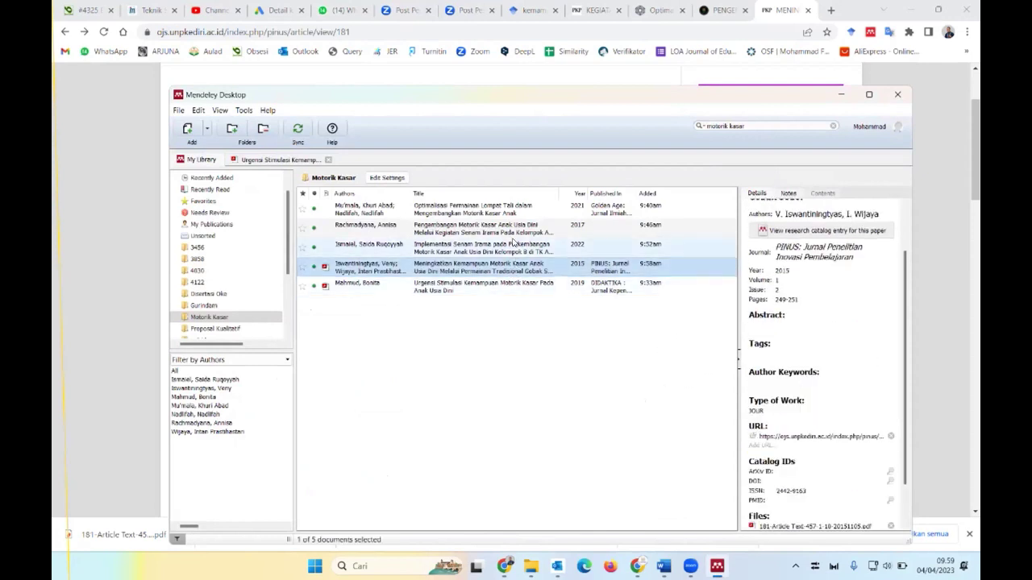
left_click(507, 228)
left_click(502, 206)
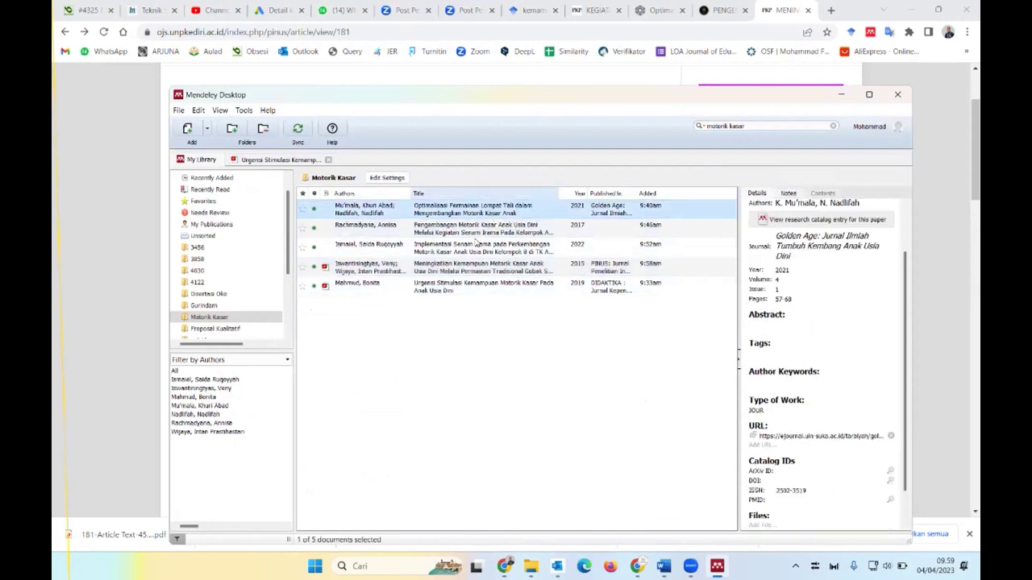
left_click(461, 270)
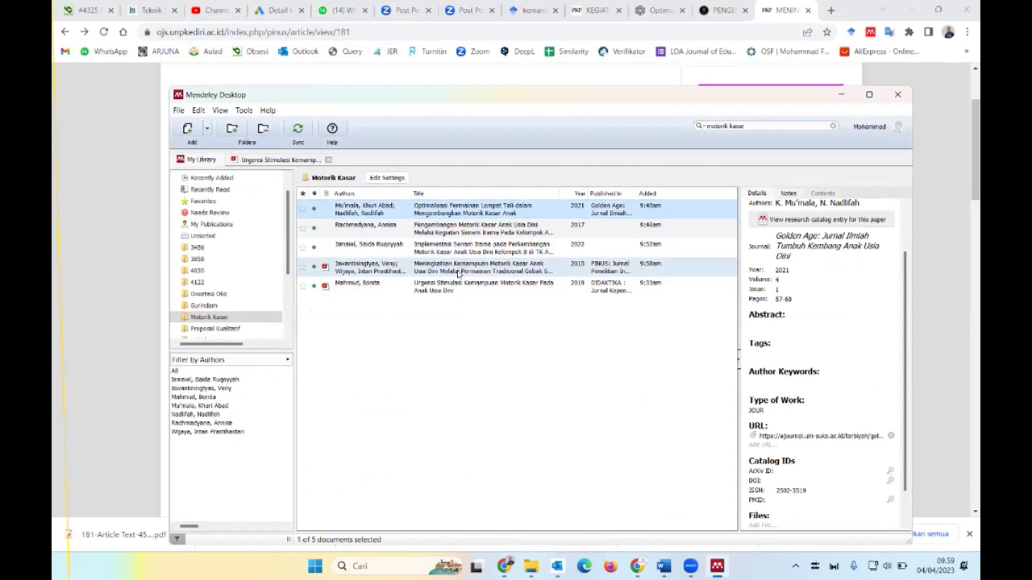
left_click(148, 190)
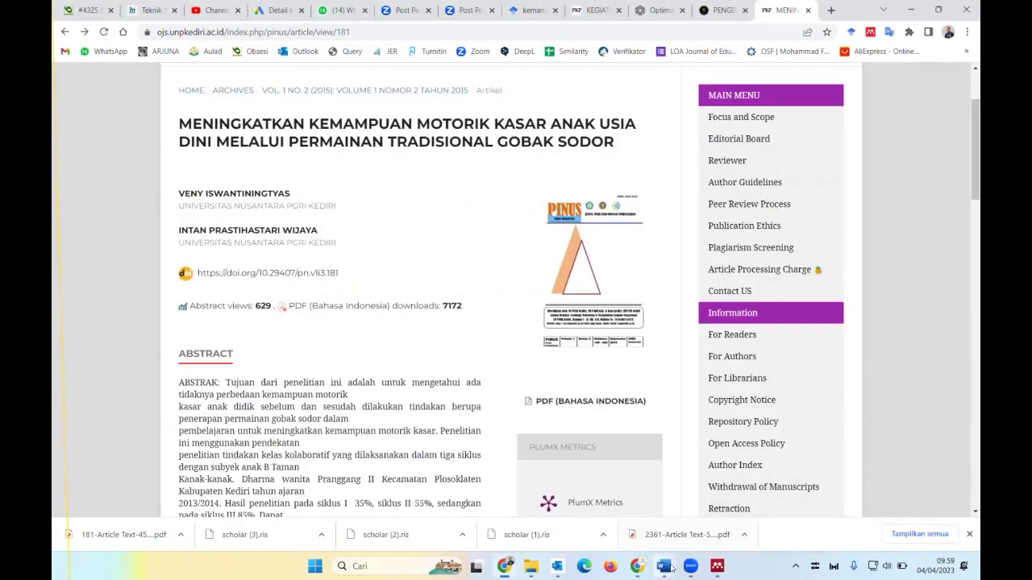
- Insert the citation (Iswantiningtyas & Wijaya, 2015) after 'permainan' using Mendeley's Insert Citation
mouse_move(664, 566)
left_click(792, 506)
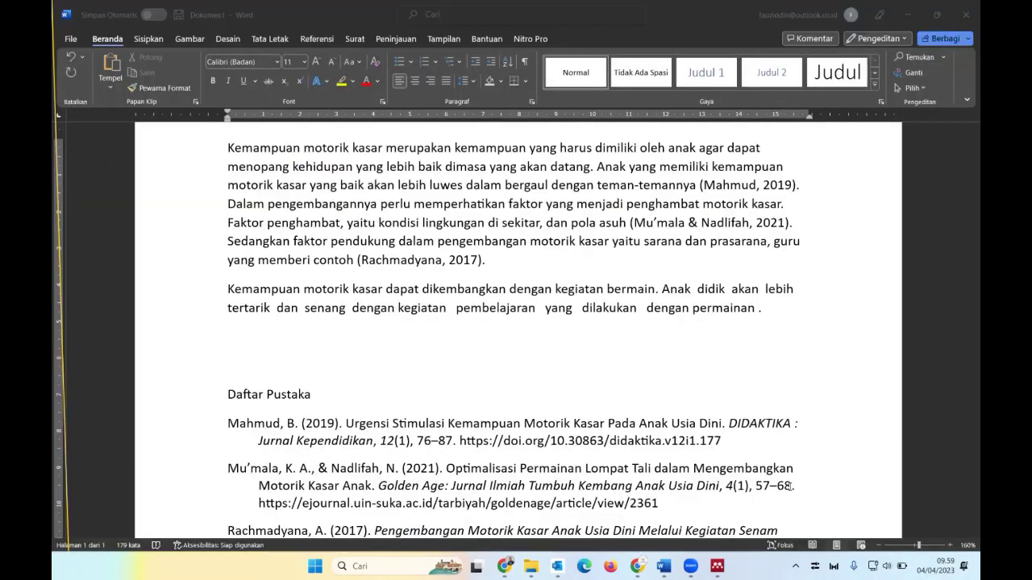
left_click(757, 312)
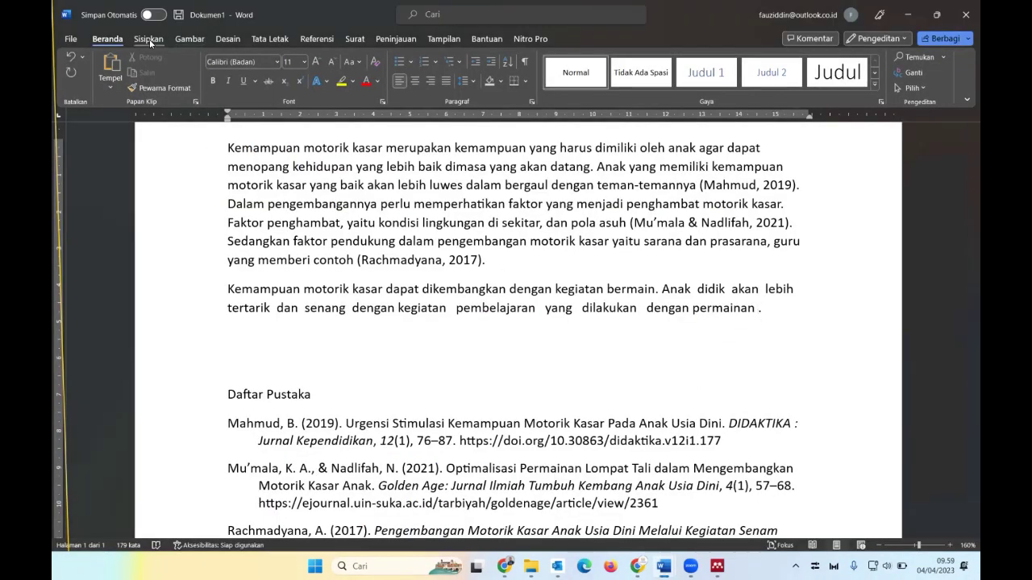
left_click(317, 38)
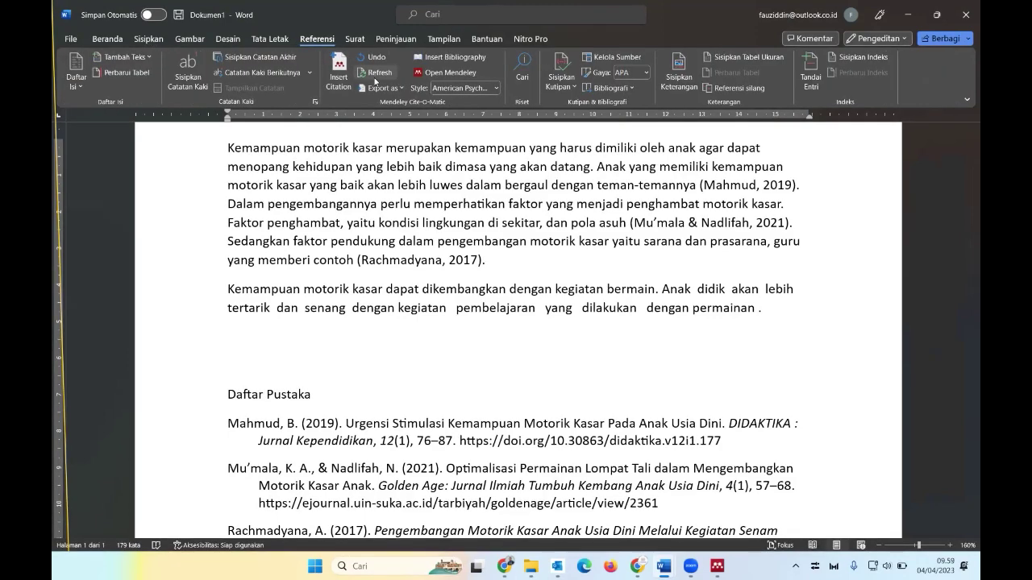
left_click(337, 80)
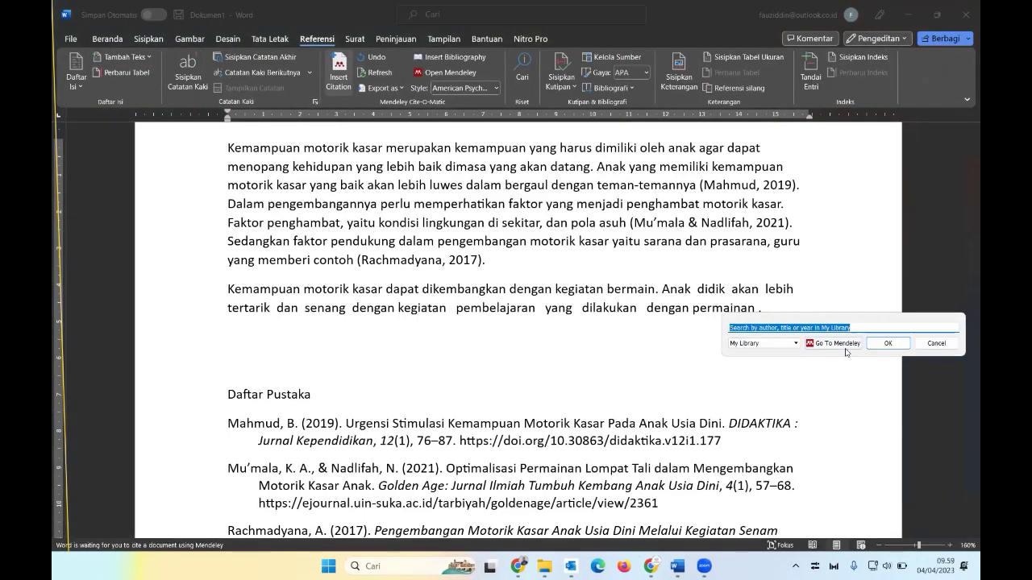
left_click(845, 347)
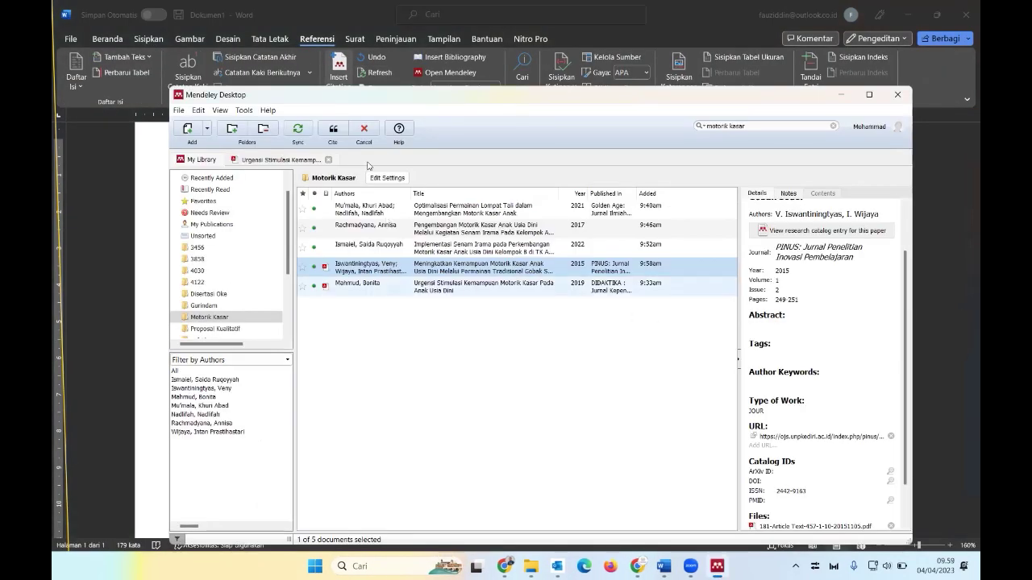
left_click(384, 287)
left_click(394, 254)
left_click(395, 266)
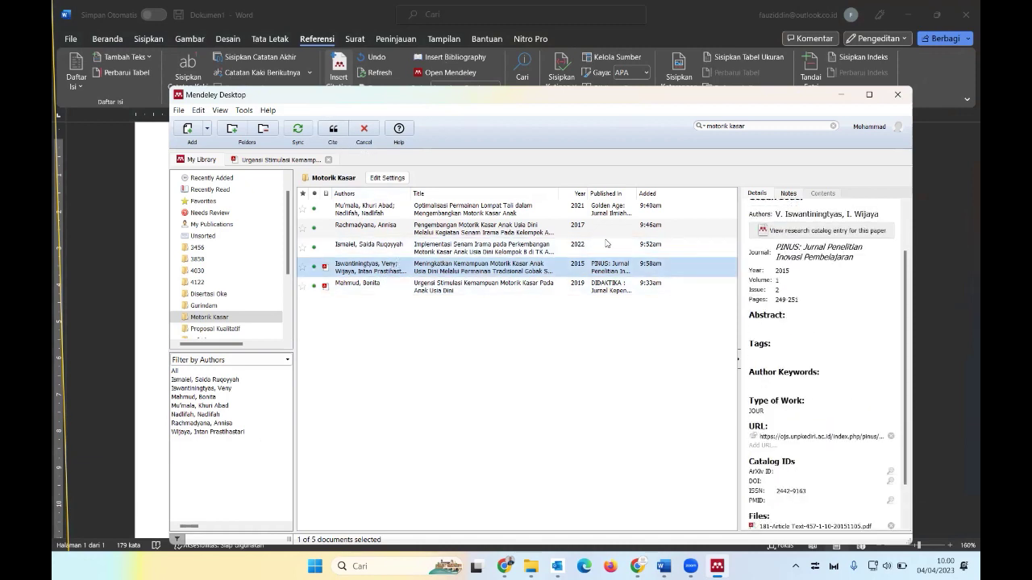
left_click(333, 130)
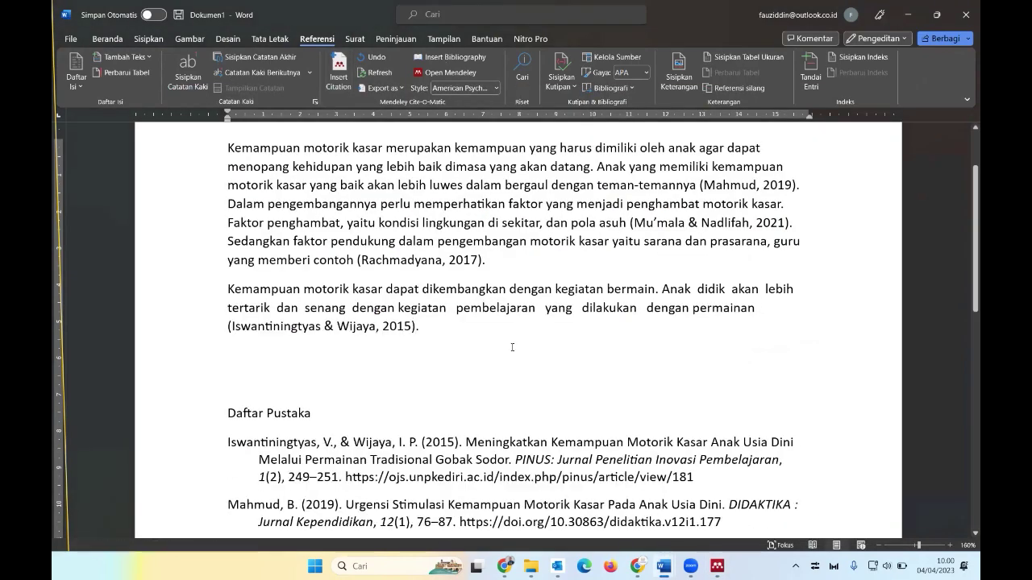
scroll(511, 345, "down", 3)
scroll(509, 339, "down", 2)
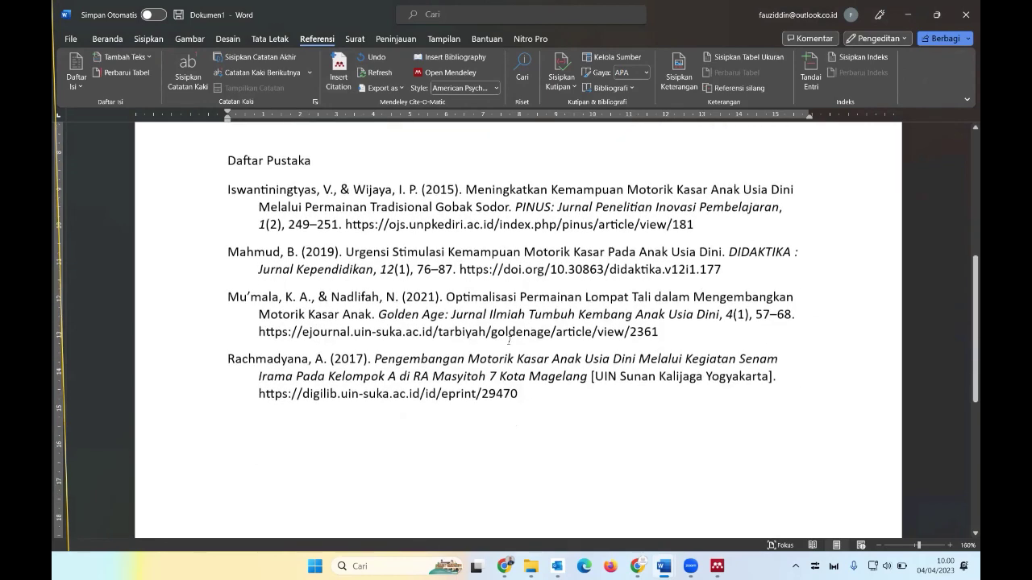
scroll(540, 326, "up", 5)
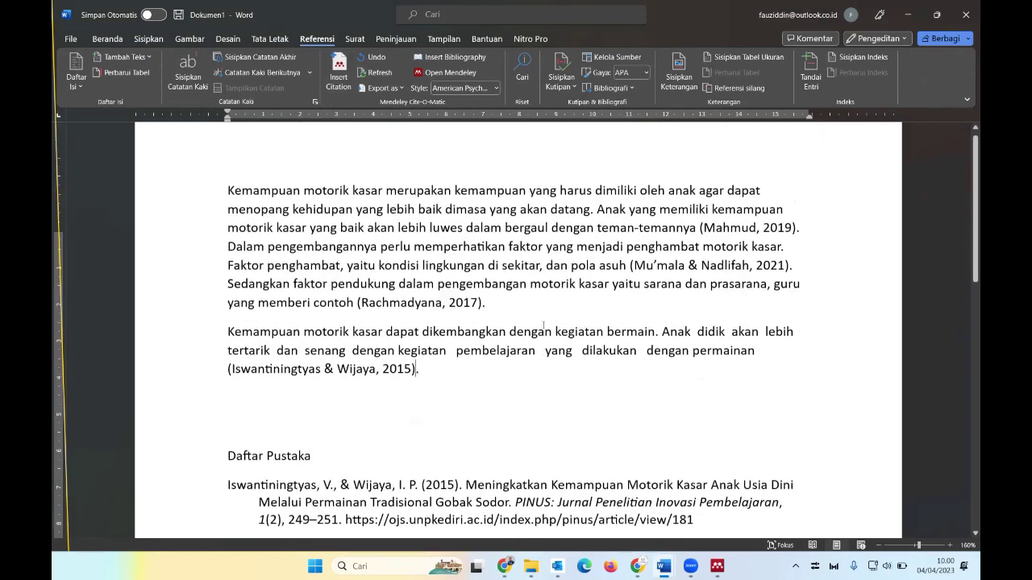
scroll(544, 321, "up", 1)
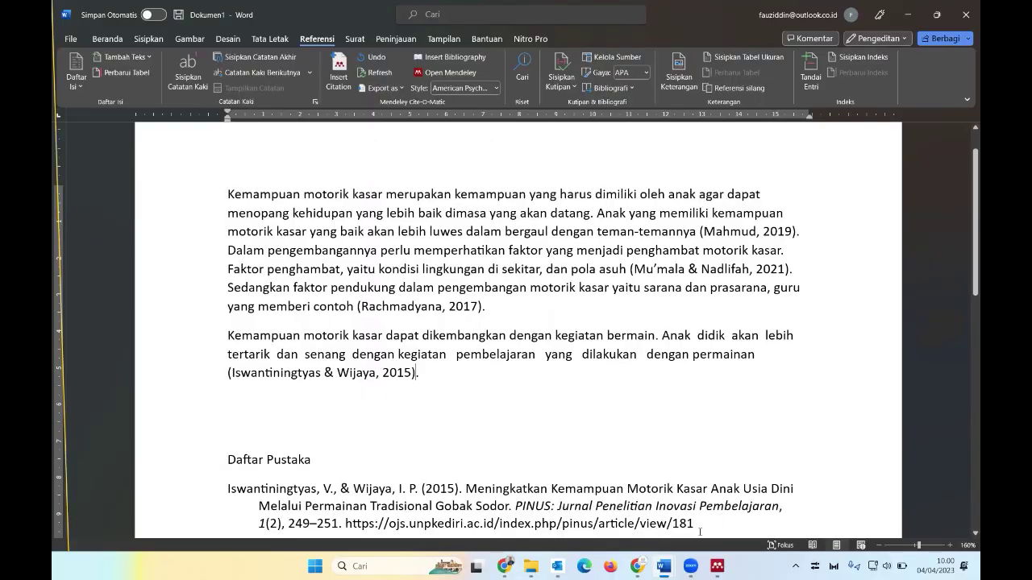
left_click(698, 568)
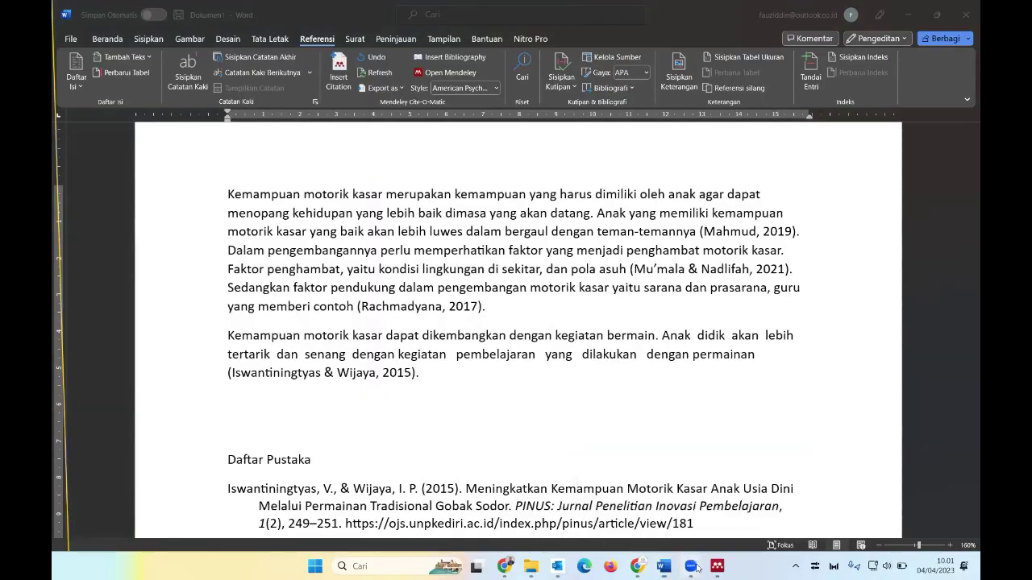